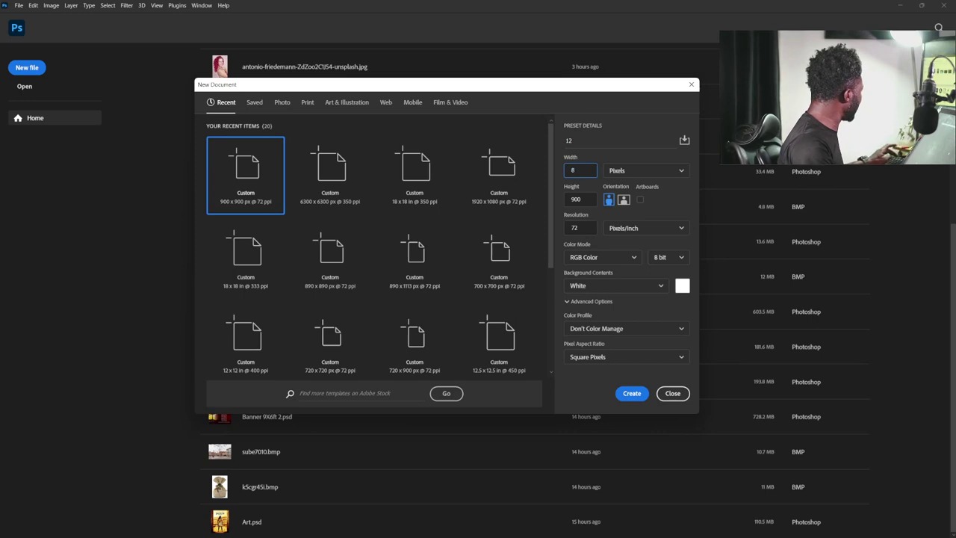
# - Create a new RGB document of 890 × 1113 pixels at 72 pixels/inch with a white background
pyautogui.click(581, 198)
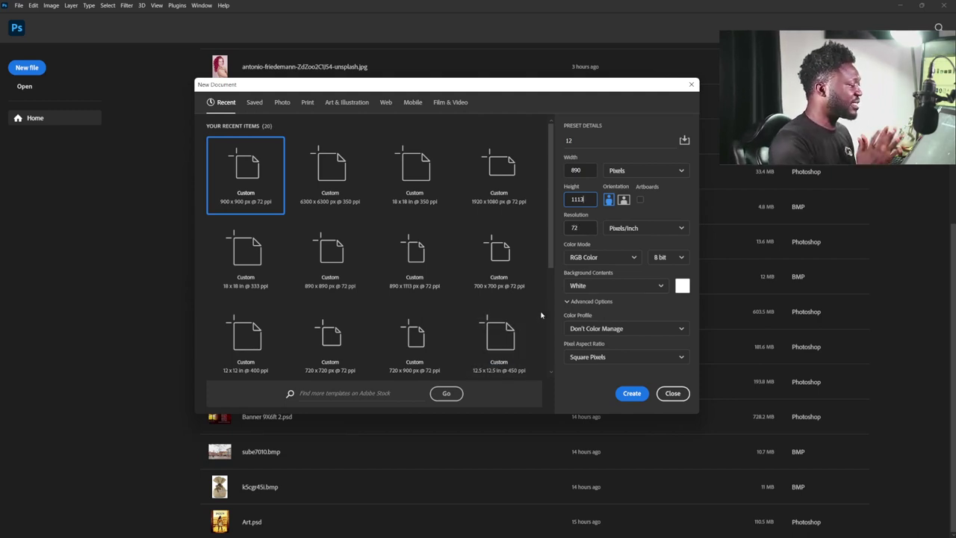
pyautogui.click(632, 393)
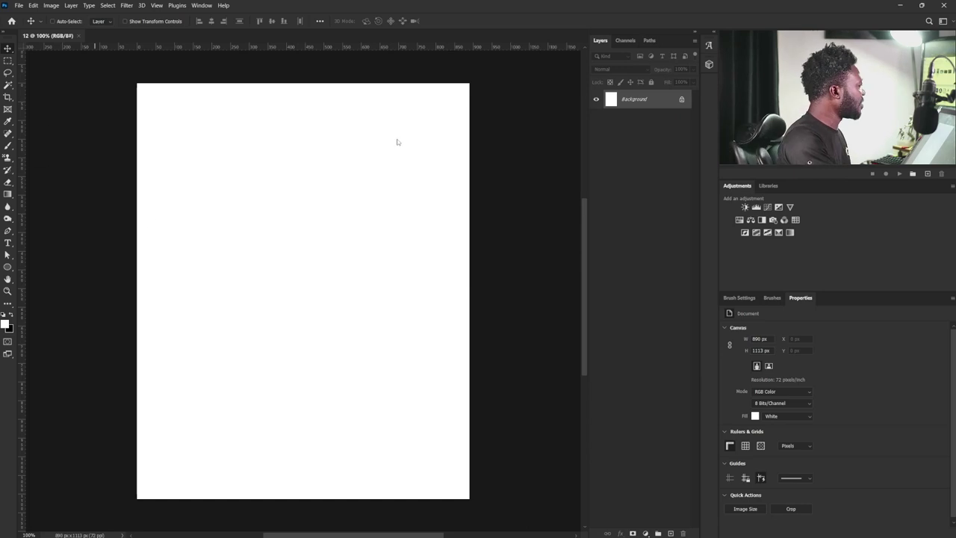
# - Place the bearded man's portrait photo in the document, enlarging it to about 1198 px wide and positioning it so the face fills the canvas
pyautogui.moveTo(398, 140); pyautogui.dragTo(363, 210)
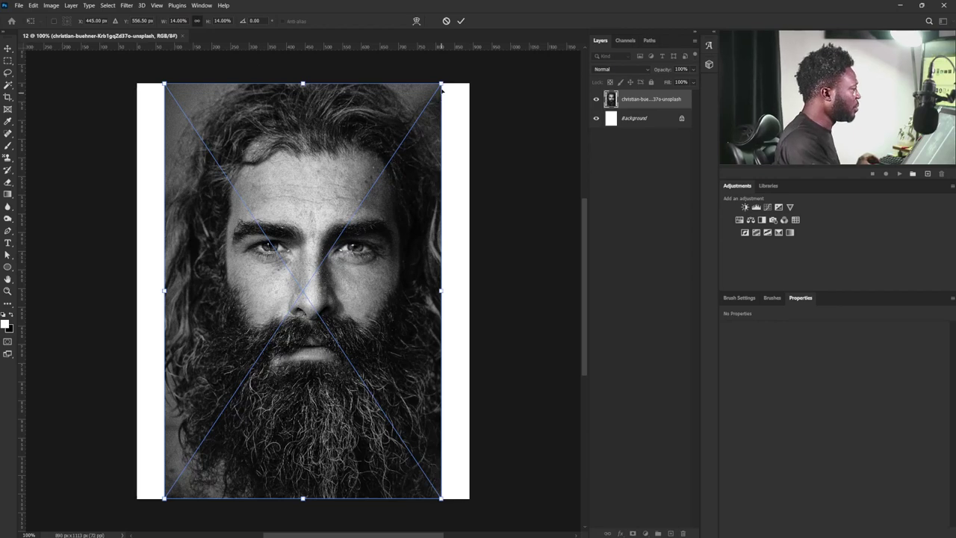
pyautogui.moveTo(449, 82); pyautogui.dragTo(463, 57)
pyautogui.hotkey('ctrl', '-')
pyautogui.hotkey('ctrl', '-')
pyautogui.moveTo(434, 136); pyautogui.dragTo(496, 109)
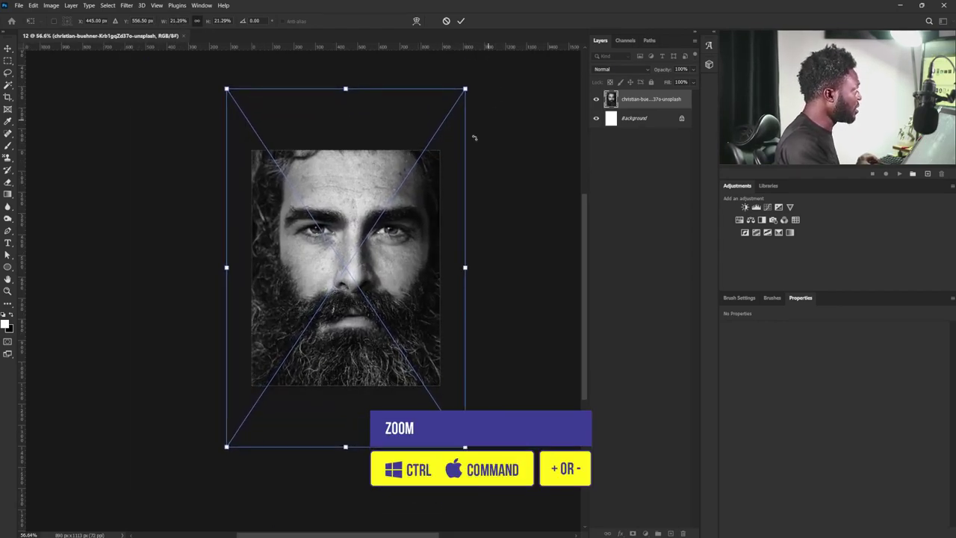
pyautogui.moveTo(379, 266); pyautogui.dragTo(366, 265)
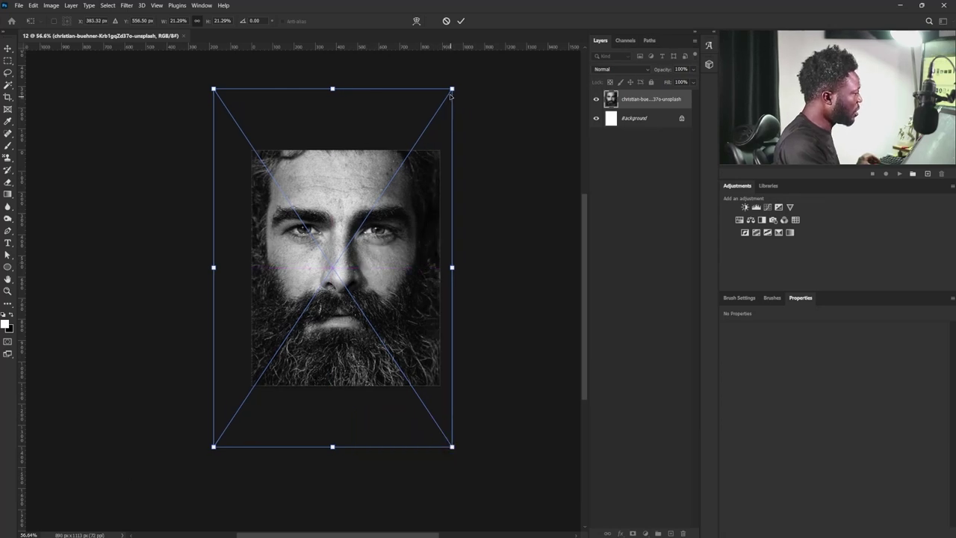
pyautogui.moveTo(452, 89); pyautogui.dragTo(461, 76)
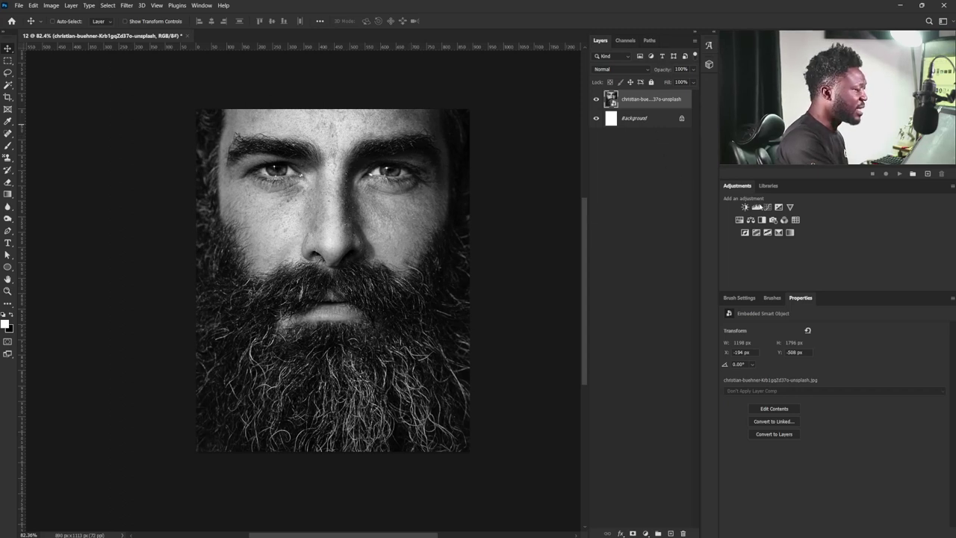
# - Add a Curves adjustment layer above the photo and shape a gentle S-curve with its lower point at input 78, output 67
pyautogui.click(768, 208)
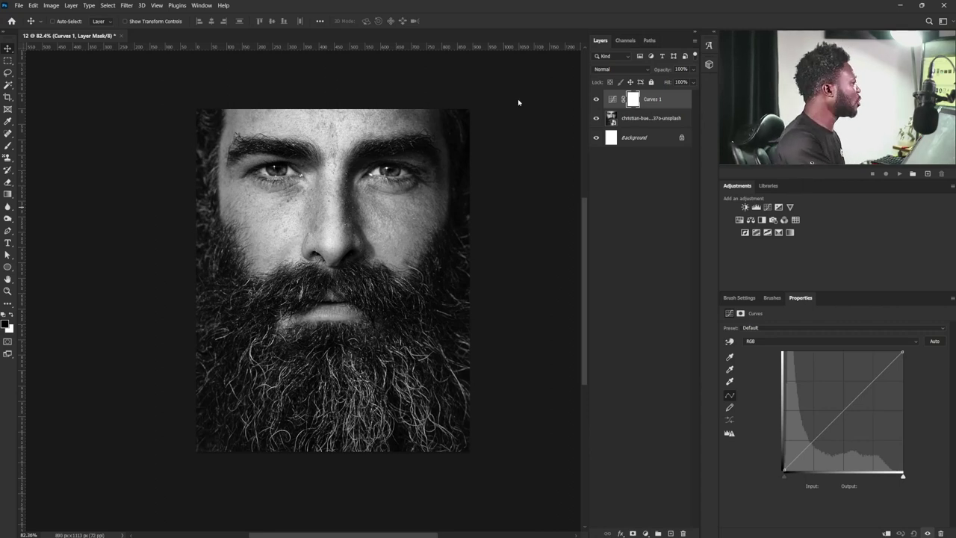
pyautogui.click(201, 6)
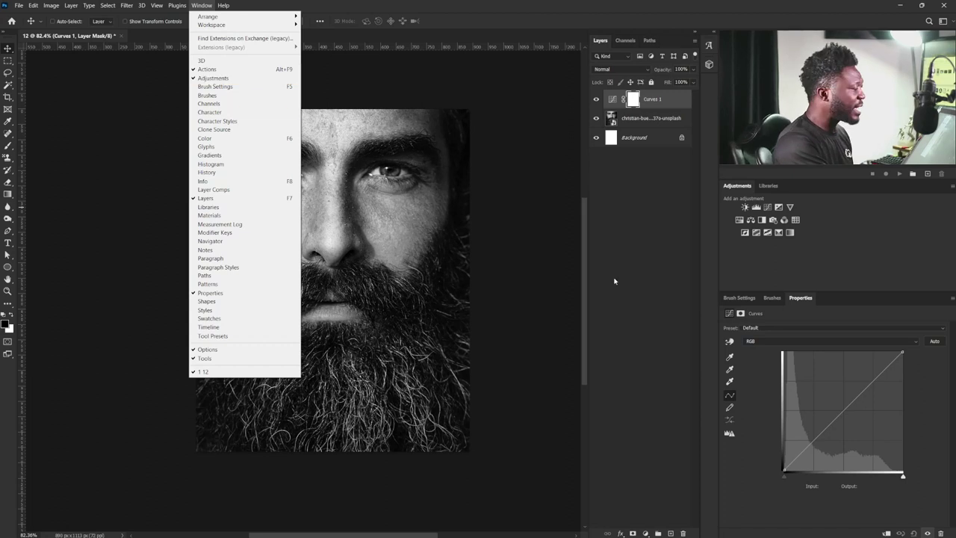
pyautogui.click(568, 249)
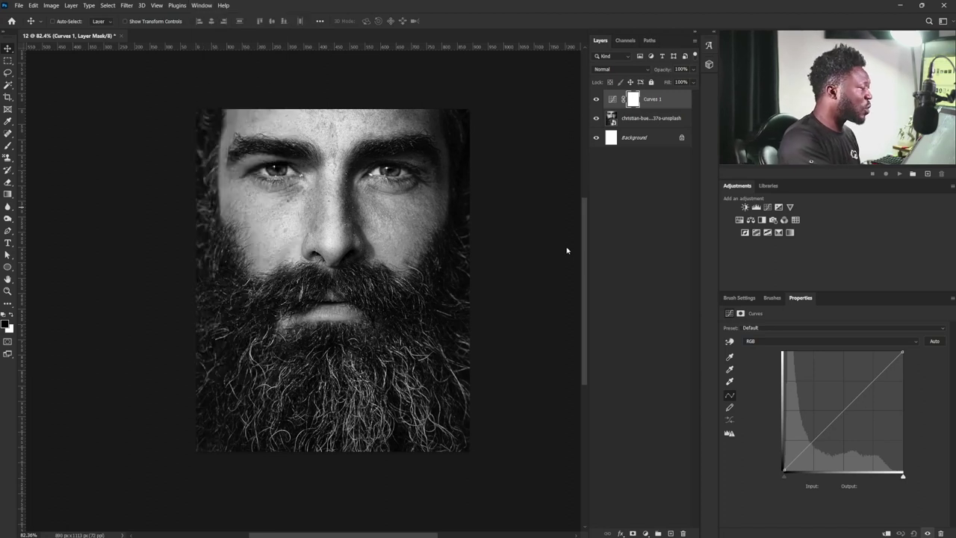
pyautogui.click(822, 439)
pyautogui.moveTo(822, 438); pyautogui.dragTo(822, 439)
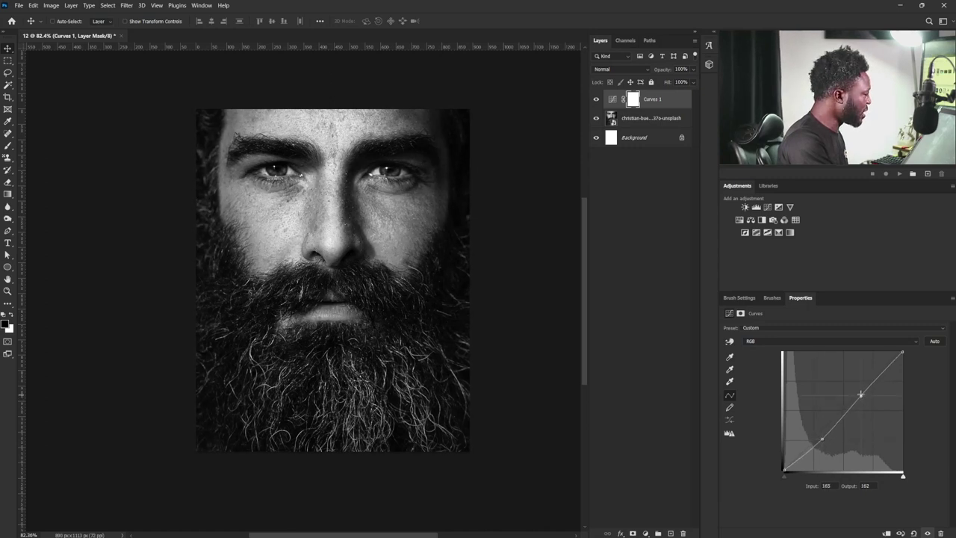
pyautogui.moveTo(860, 397); pyautogui.dragTo(861, 394)
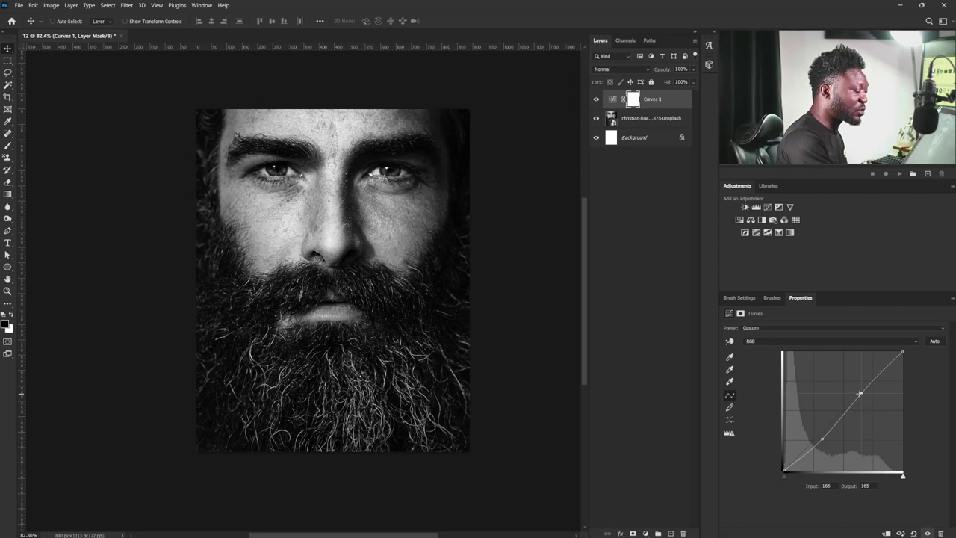
pyautogui.moveTo(859, 394); pyautogui.dragTo(861, 394)
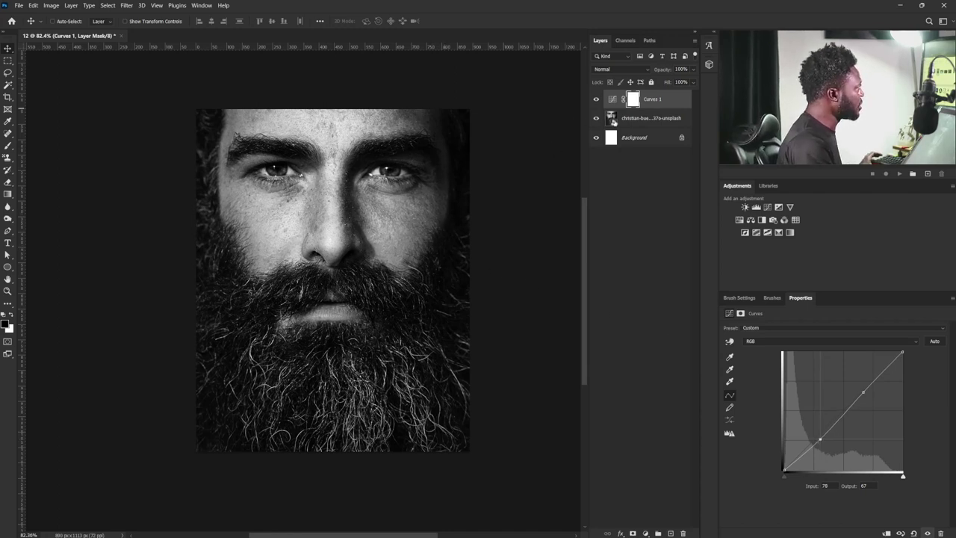
# - Create a layer named "burn" above the Curves layer, in Soft Light mode and filled with 50% gray
pyautogui.click(657, 101)
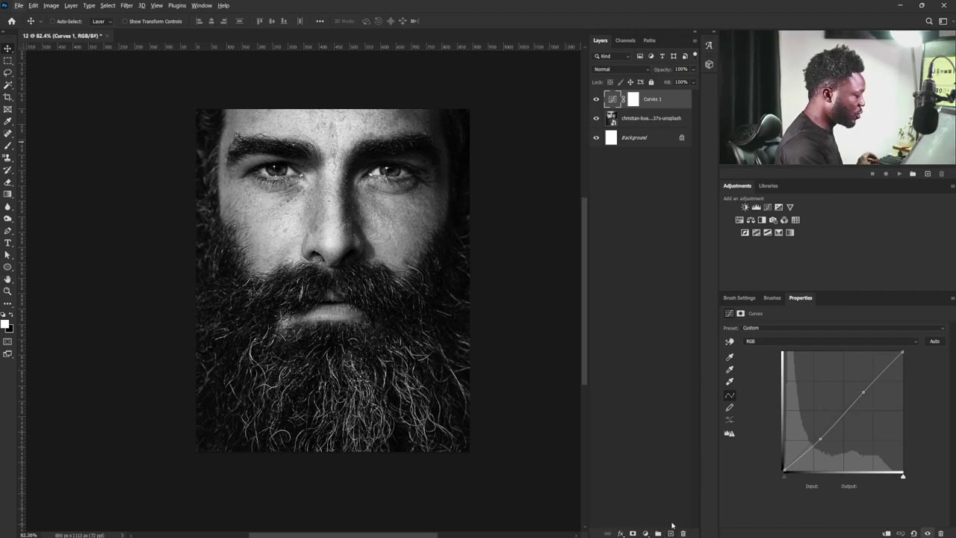
pyautogui.keyDown('alt'); pyautogui.click(671, 534); pyautogui.keyUp('alt')
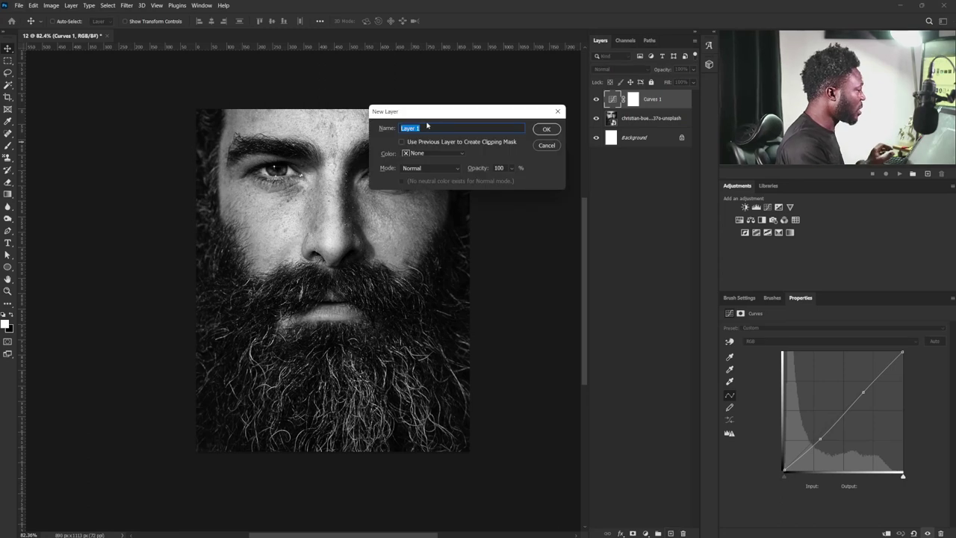
pyautogui.write('burn')
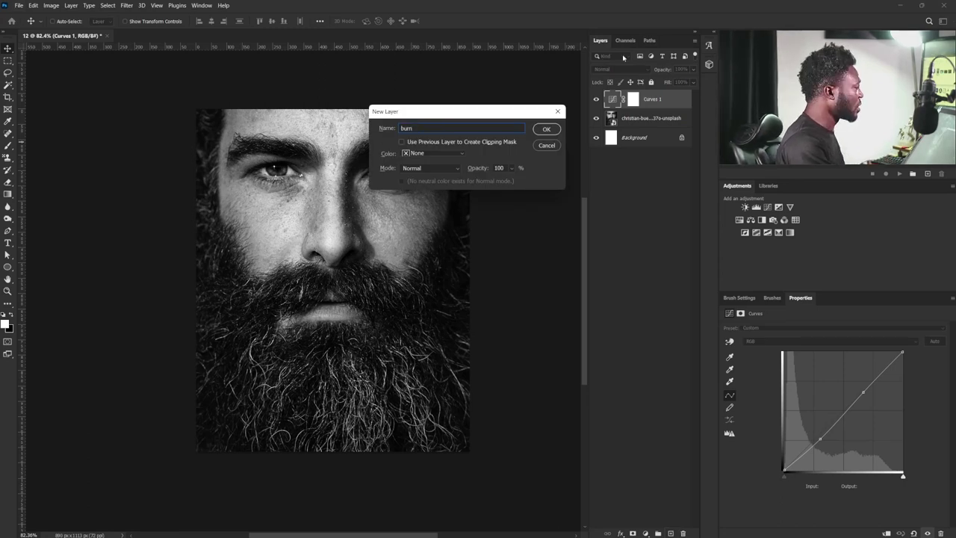
pyautogui.click(428, 169)
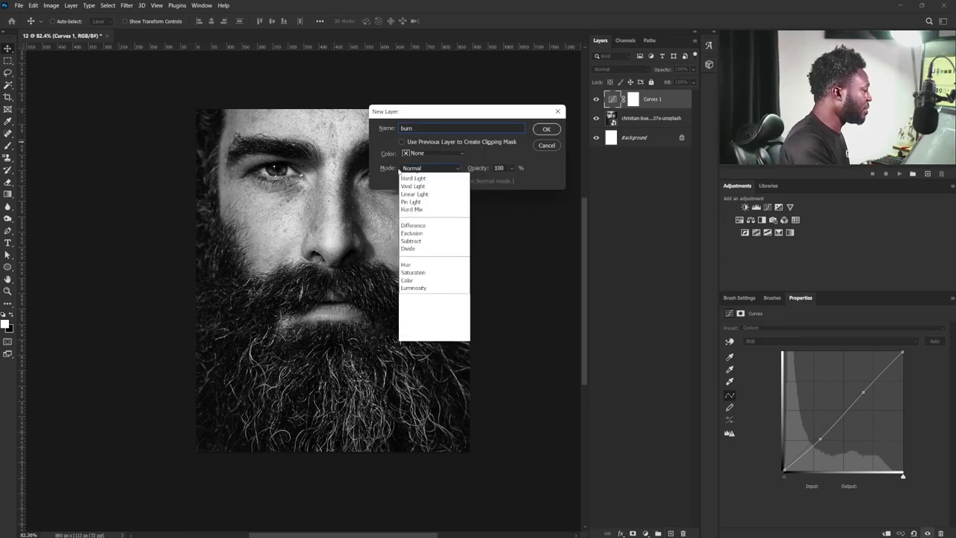
pyautogui.click(404, 302)
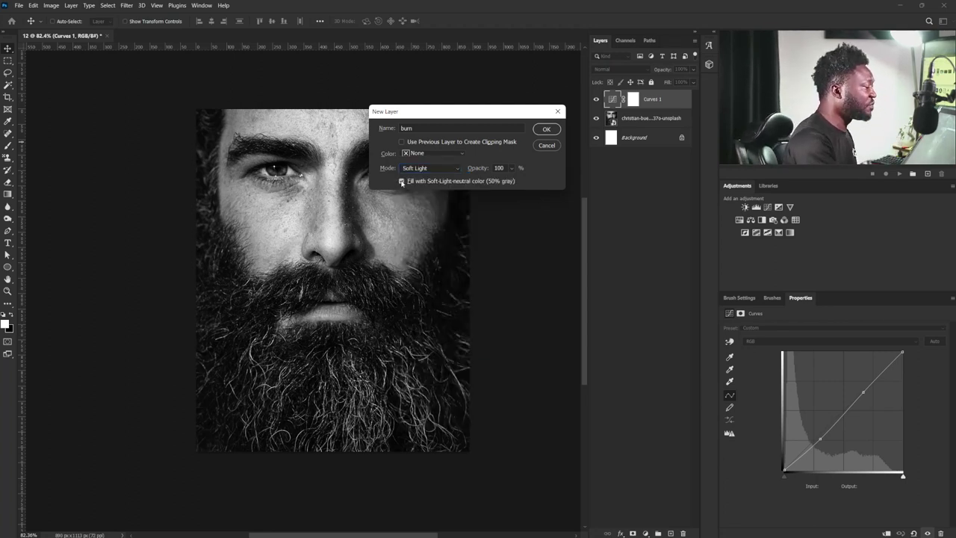
pyautogui.click(545, 128)
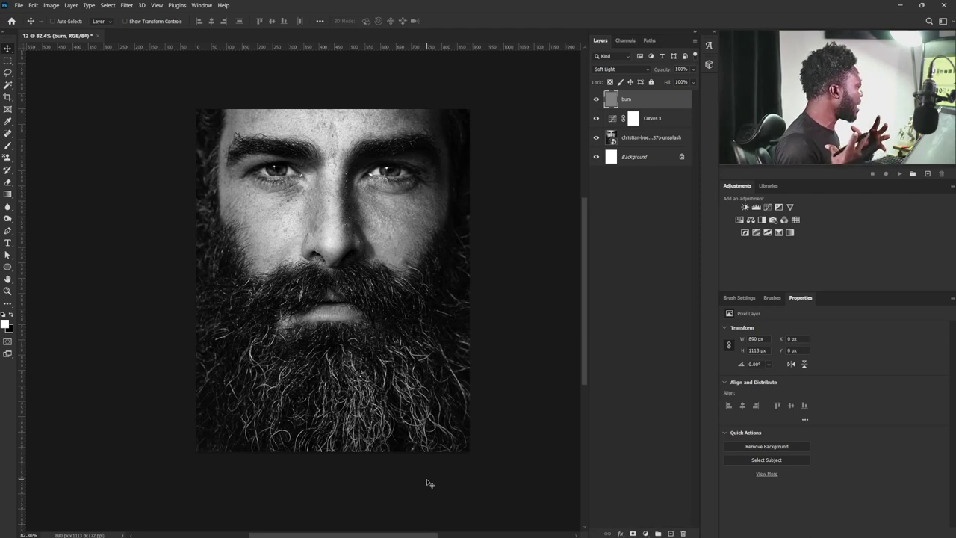
# - Darken the beard along the right side of the face on the burn layer with a 200 px Burn tool, Midtones range, 100% exposure
pyautogui.click(8, 218)
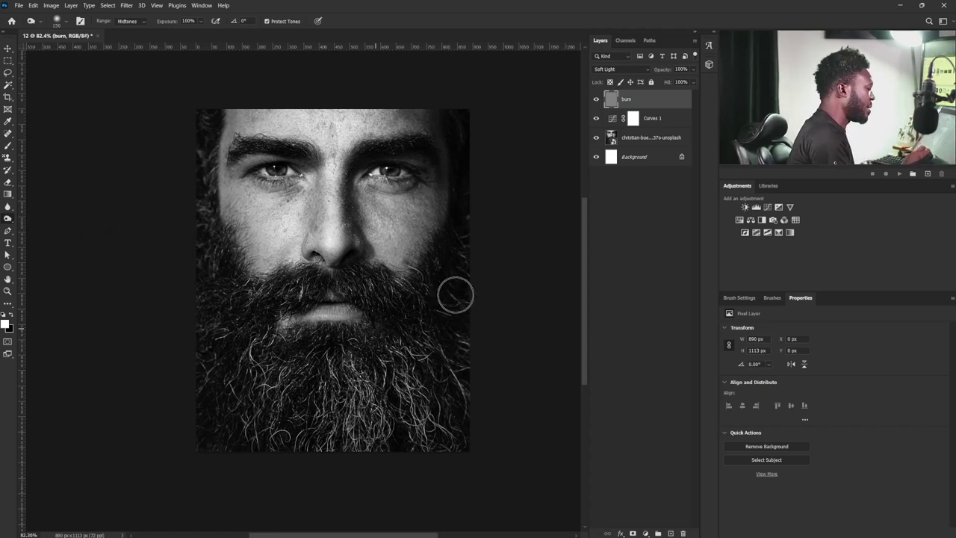
pyautogui.press(']')
pyautogui.press(']')
pyautogui.press(']')
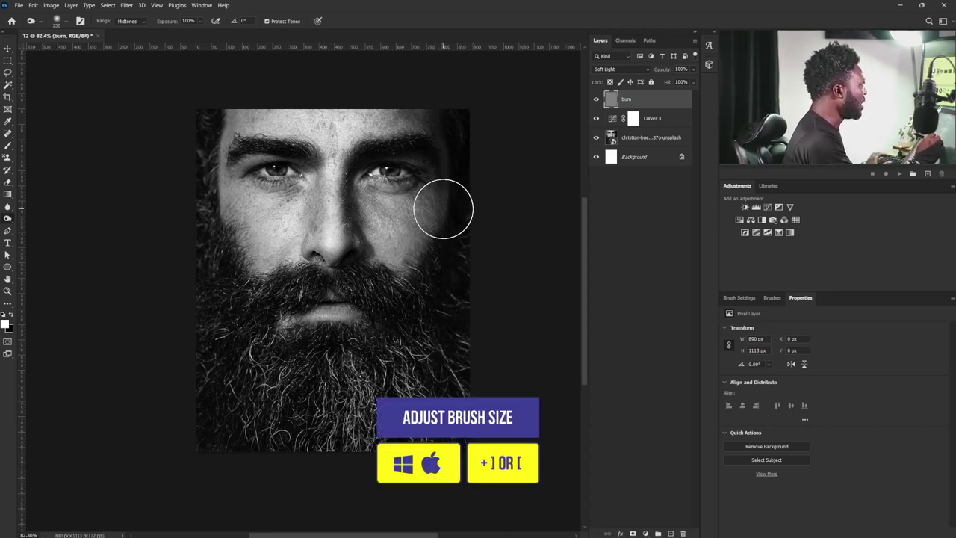
pyautogui.scroll(3, 452, 252)
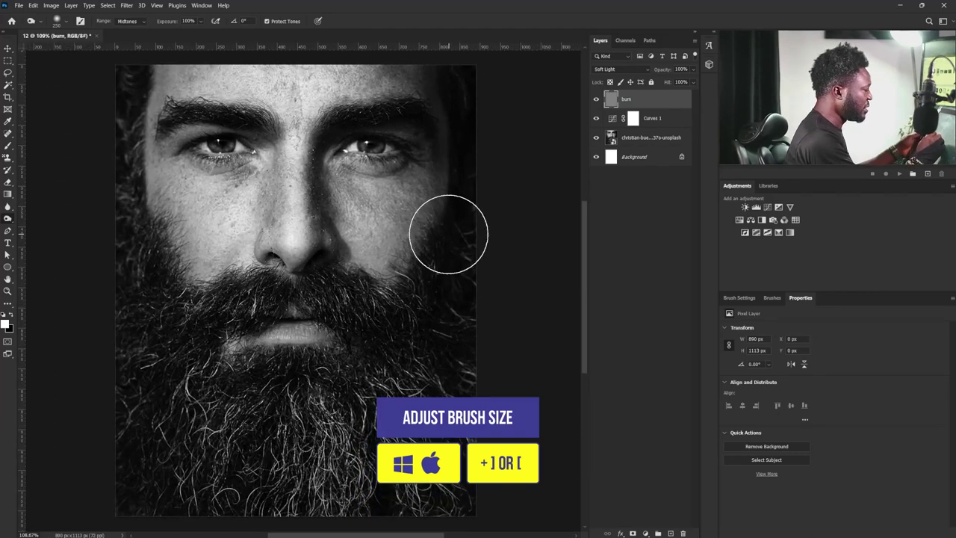
pyautogui.press('[')
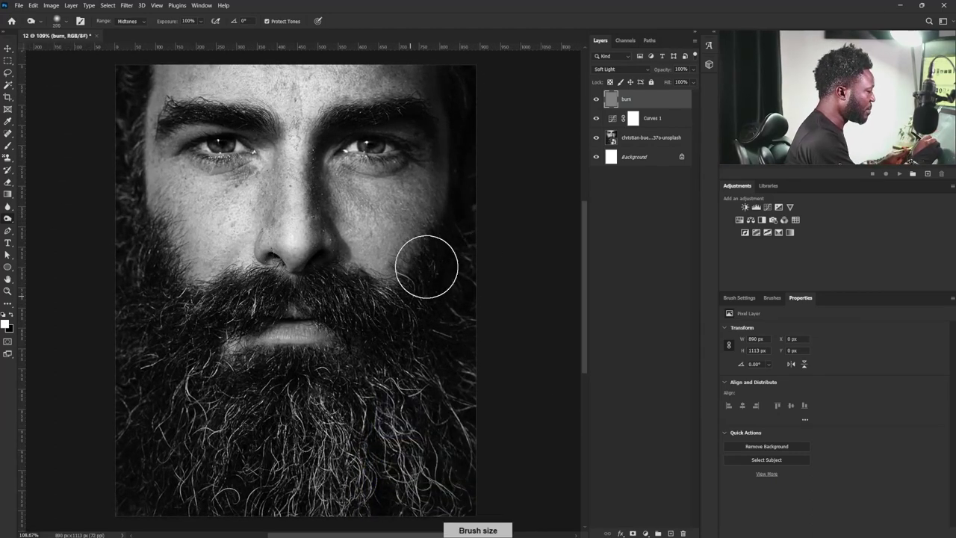
pyautogui.moveTo(426, 266)
pyautogui.mouseDown()
pyautogui.moveTo(455, 209)
pyautogui.moveTo(418, 281)
pyautogui.moveTo(394, 272)
pyautogui.moveTo(384, 282)
pyautogui.moveTo(385, 272)
pyautogui.moveTo(389, 316)
pyautogui.moveTo(426, 358)
pyautogui.moveTo(310, 396)
pyautogui.moveTo(341, 392)
pyautogui.moveTo(223, 411)
pyautogui.moveTo(213, 387)
pyautogui.moveTo(244, 475)
pyautogui.moveTo(432, 433)
pyautogui.moveTo(409, 451)
pyautogui.mouseUp()
# - Burn the lower part of the beard with the brush enlarged to 400 px
pyautogui.press(']')
pyautogui.press(']')
pyautogui.press(']')
pyautogui.press(']')
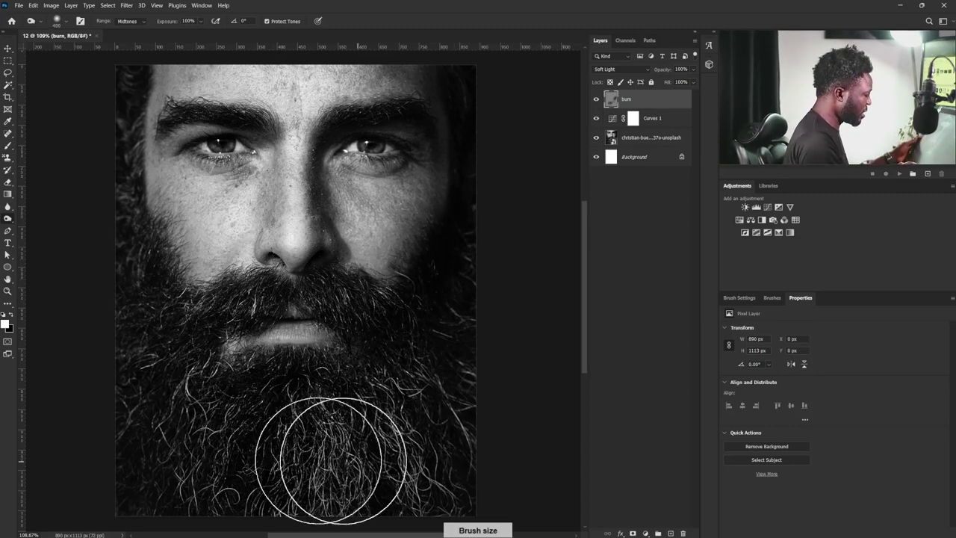
# - Darken the shadow line between the lips using a much smaller burn brush
pyautogui.press('[')
pyautogui.press('[')
pyautogui.press('[')
pyautogui.press('[')
pyautogui.press('[')
pyautogui.press('[')
pyautogui.press('[')
pyautogui.press('[')
pyautogui.press('[')
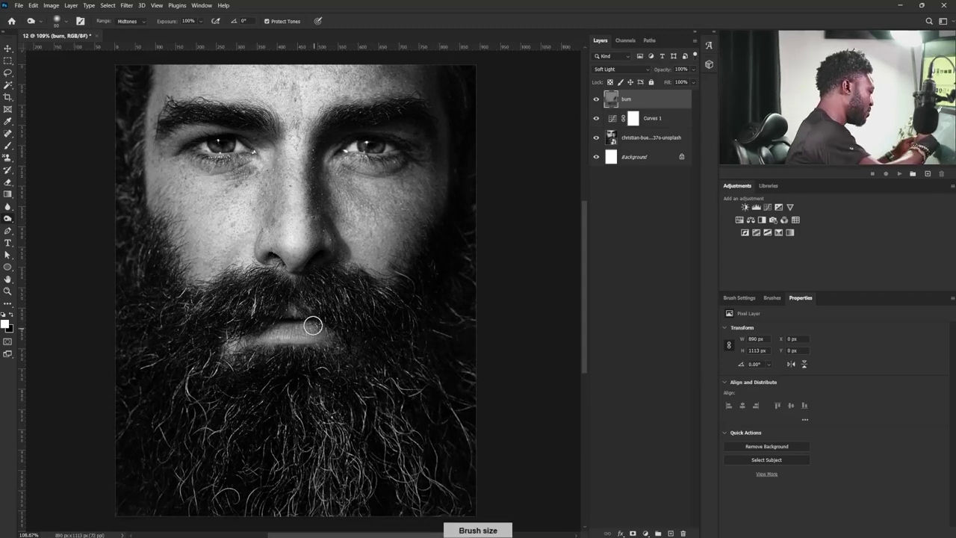
pyautogui.press('[')
pyautogui.press('[')
pyautogui.moveTo(292, 325); pyautogui.dragTo(310, 323)
# - Burn the beard and hair along the left side of the face with a 250 px brush
pyautogui.press(']')
pyautogui.press(']')
pyautogui.press(']')
pyautogui.press(']')
pyautogui.press(']')
pyautogui.press(']')
pyautogui.press(']')
pyautogui.press(']')
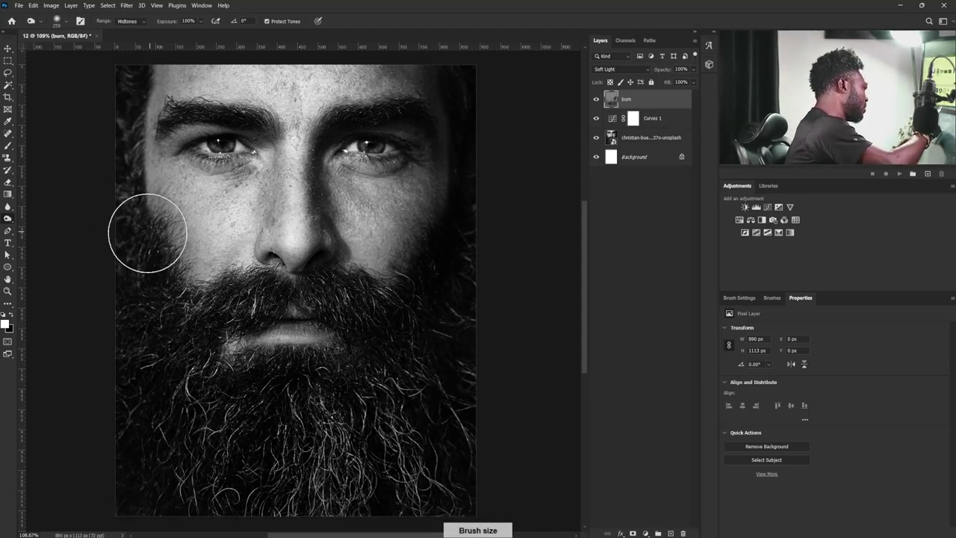
# - Darken the inner corner of the eye beside the nose bridge with a small burn brush
pyautogui.press('[')
pyautogui.press('[')
pyautogui.press('[')
pyautogui.press('[')
pyautogui.press('[')
pyautogui.press('[')
pyautogui.press('[')
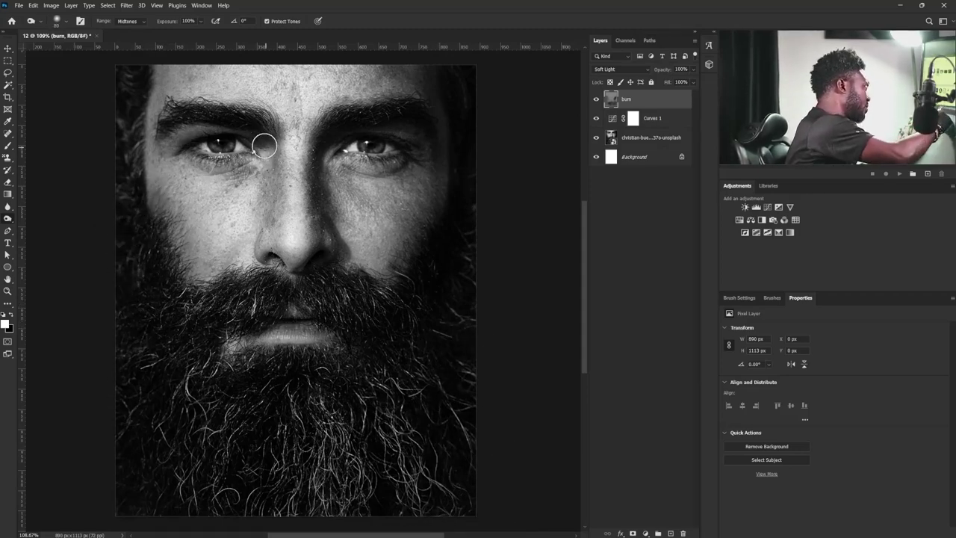
# - Burn across the forehead above both eyebrows with a 150 px brush
pyautogui.press(']')
pyautogui.press(']')
pyautogui.press(']')
pyautogui.press(']')
pyautogui.moveTo(171, 80); pyautogui.dragTo(409, 79)
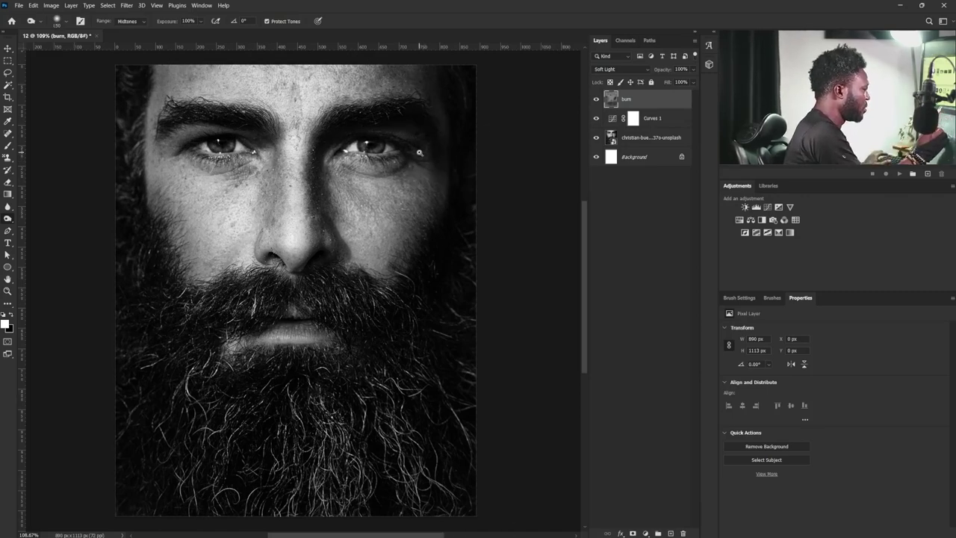
# - Undo the last burn stroke and darken the skin beneath the left eye beside the nose
pyautogui.scroll(-2, 405, 148)
pyautogui.hotkey('ctrl', 'z')
pyautogui.scroll(3, 376, 121)
pyautogui.moveTo(238, 185)
pyautogui.mouseDown()
pyautogui.moveTo(393, 179)
pyautogui.moveTo(275, 182)
pyautogui.mouseUp()
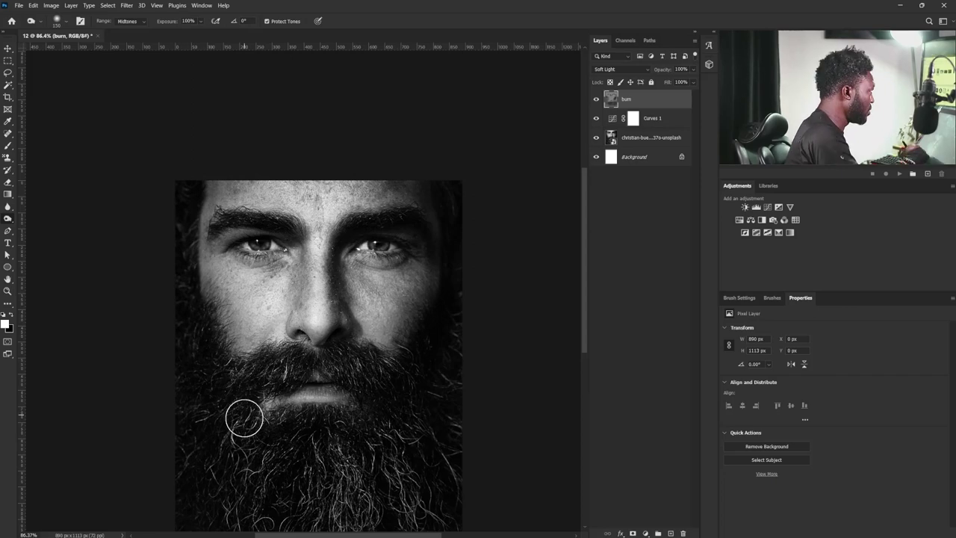
pyautogui.hscroll(-5, 343, 480)
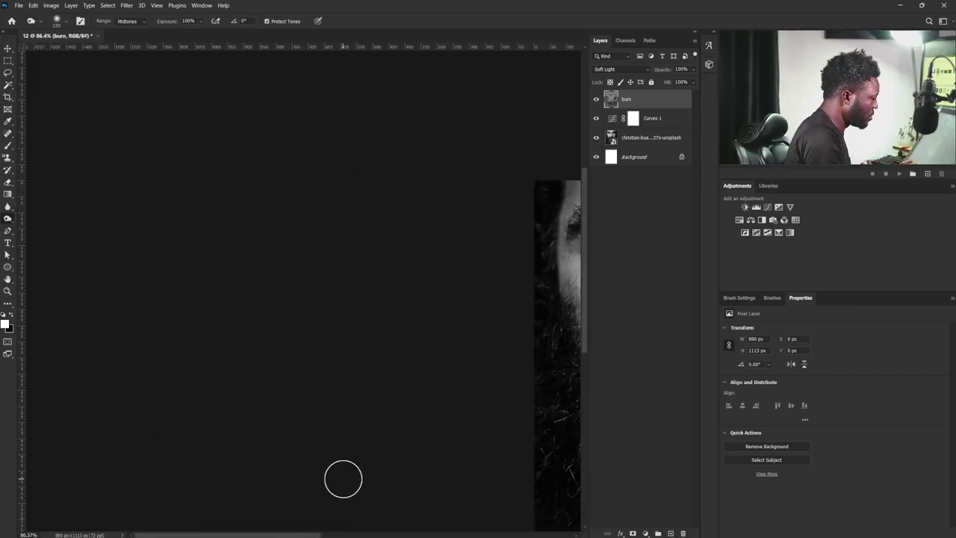
pyautogui.moveTo(501, 399); pyautogui.dragTo(214, 398)
pyautogui.moveTo(432, 401); pyautogui.dragTo(346, 334)
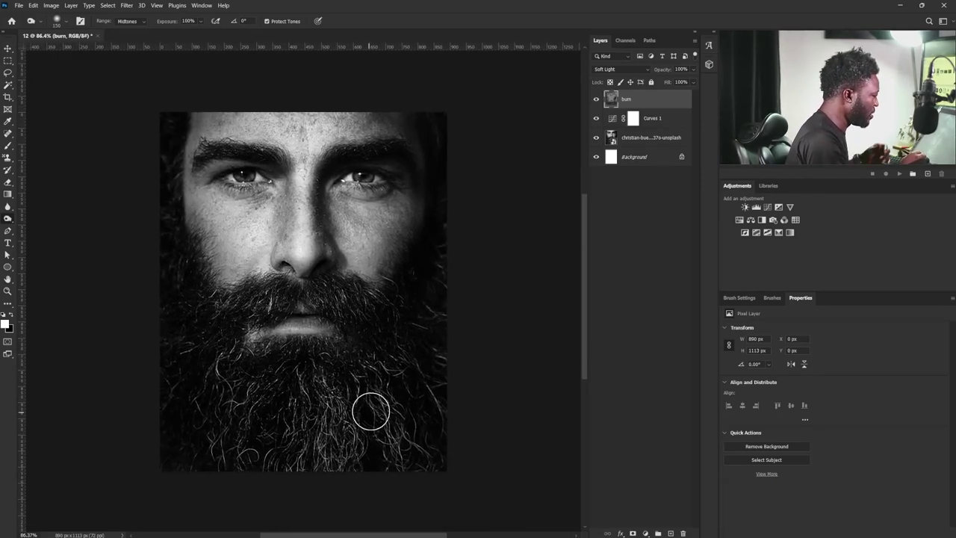
# - Add a Curves adjustment layer named "shadow depth" above the burn layer and lower its midtones to input 150, output 98
pyautogui.click(770, 210)
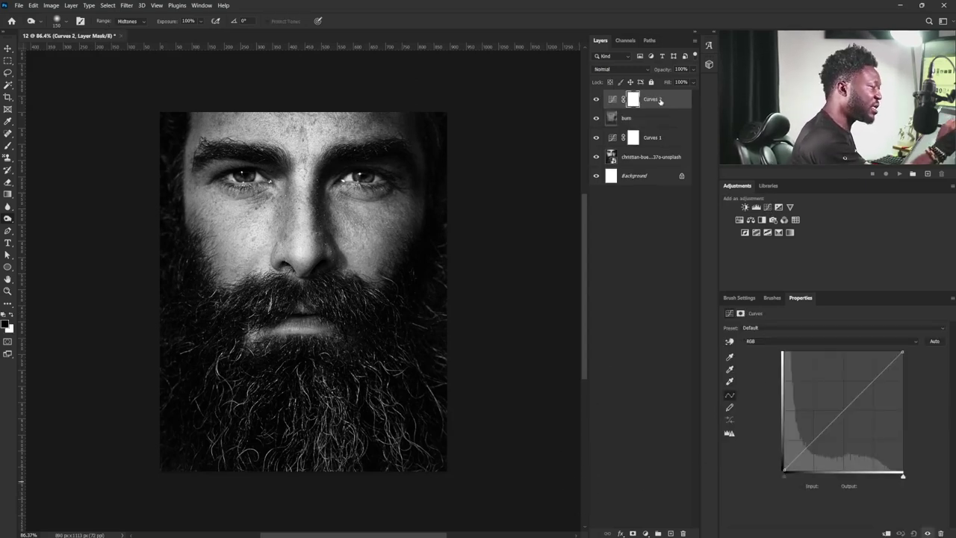
pyautogui.doubleClick(660, 100)
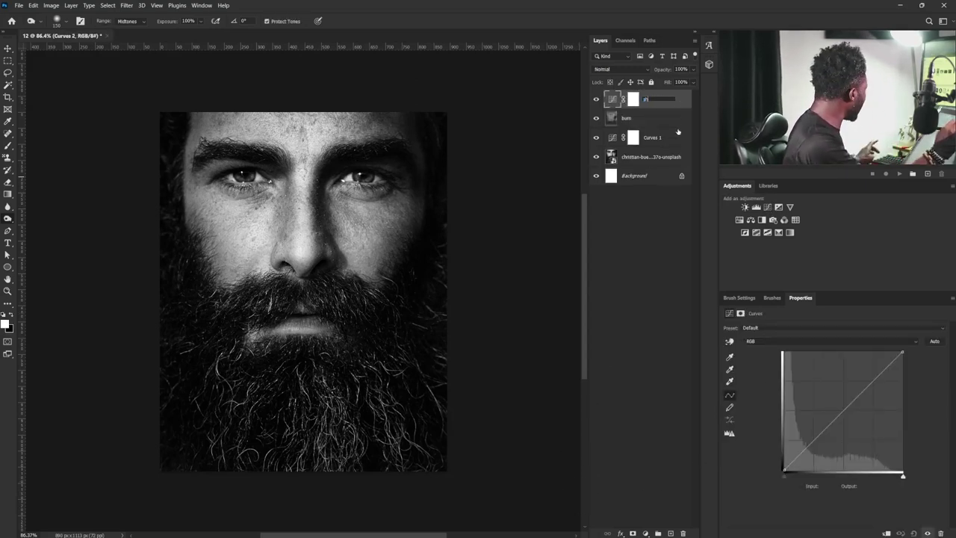
pyautogui.press('Return')
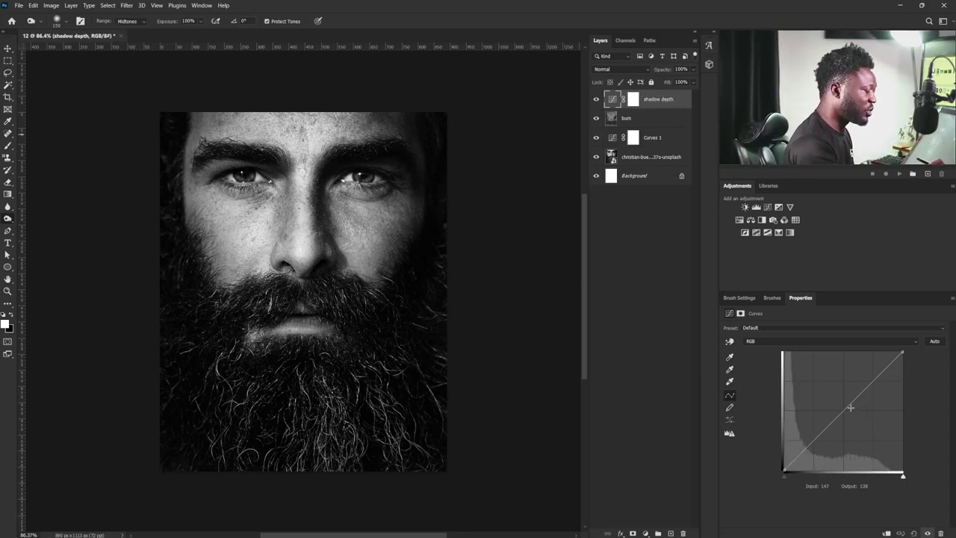
pyautogui.moveTo(850, 407); pyautogui.dragTo(854, 424)
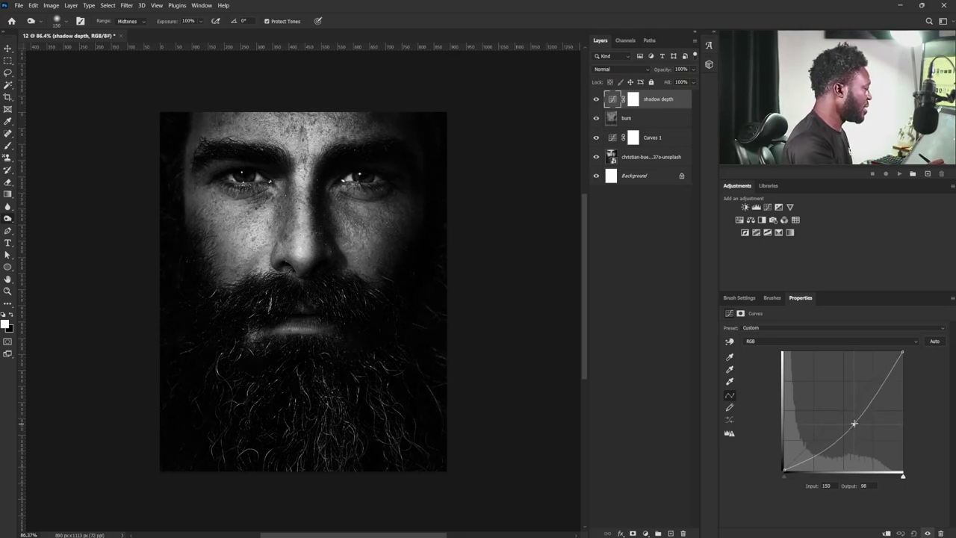
# - Invert the "shadow depth" layer mask to black and make white the foreground colour
pyautogui.click(633, 99)
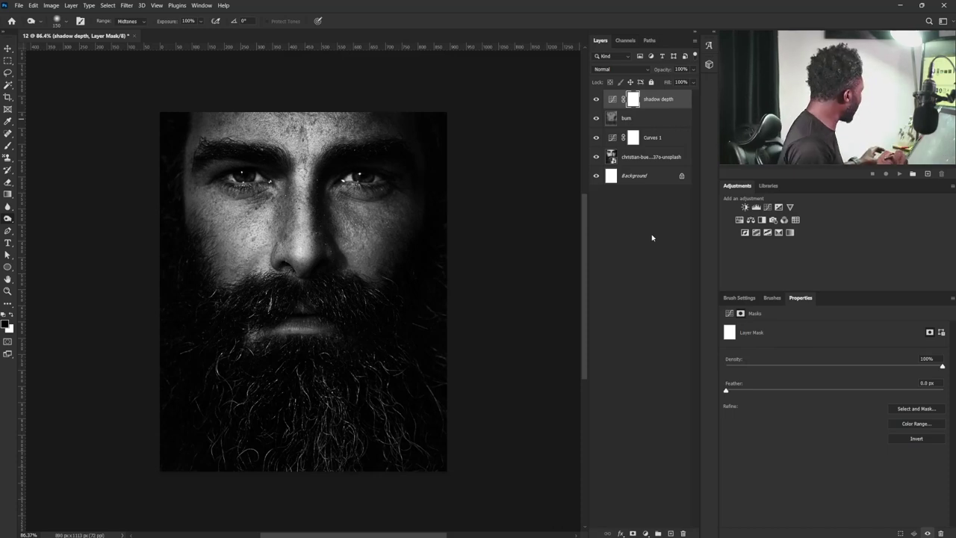
pyautogui.hotkey('ctrl', 'i')
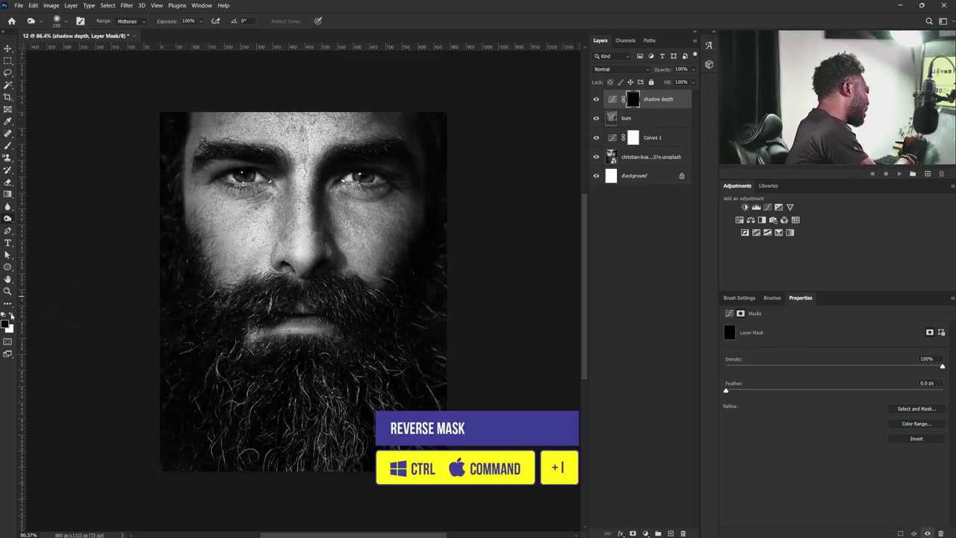
pyautogui.click(15, 320)
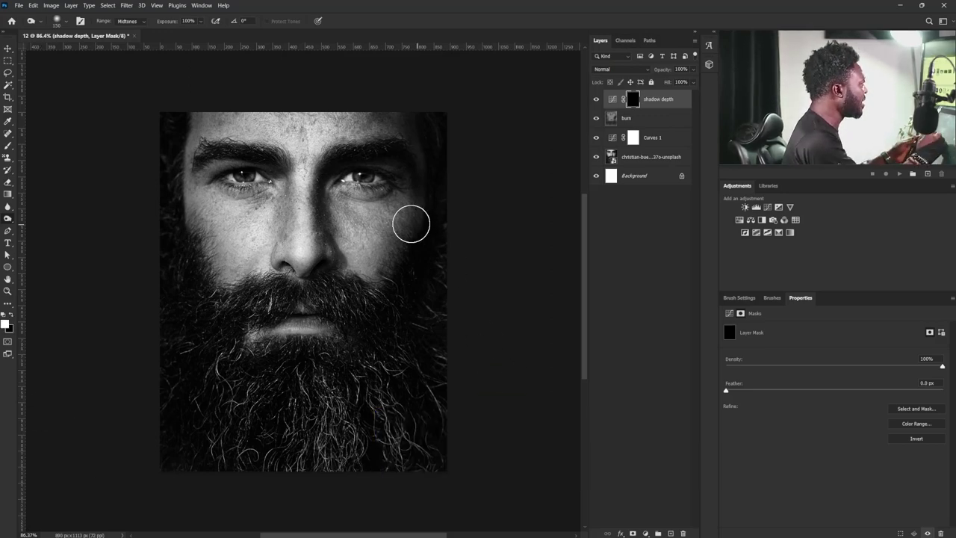
pyautogui.press(']')
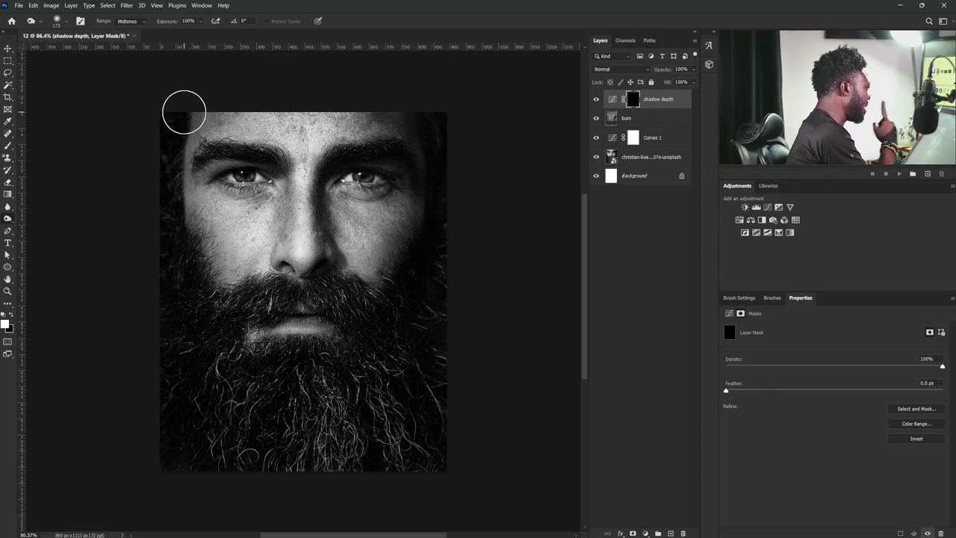
# - Paint white on the "shadow depth" mask over the right-hand side of the face with a 175 px brush at 13% flow
pyautogui.click(9, 148)
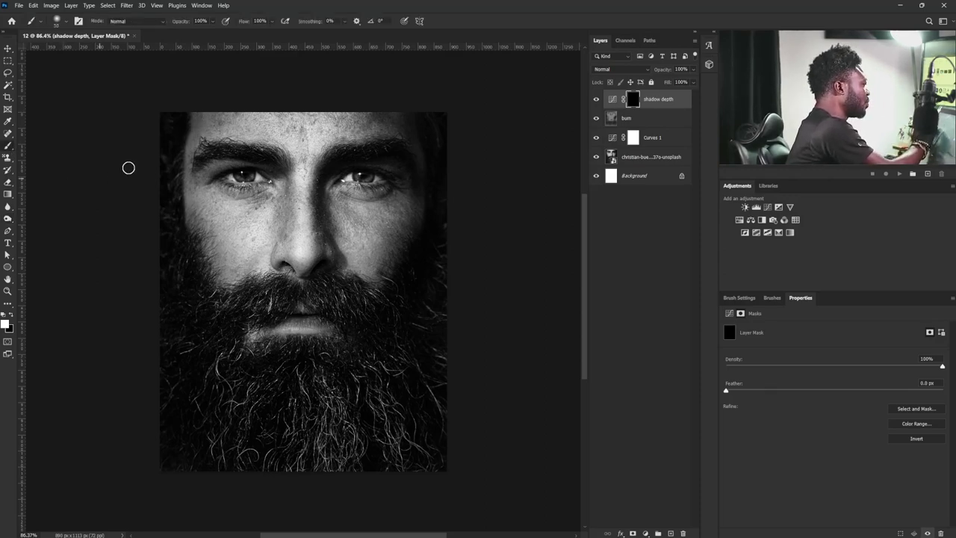
pyautogui.click(272, 21)
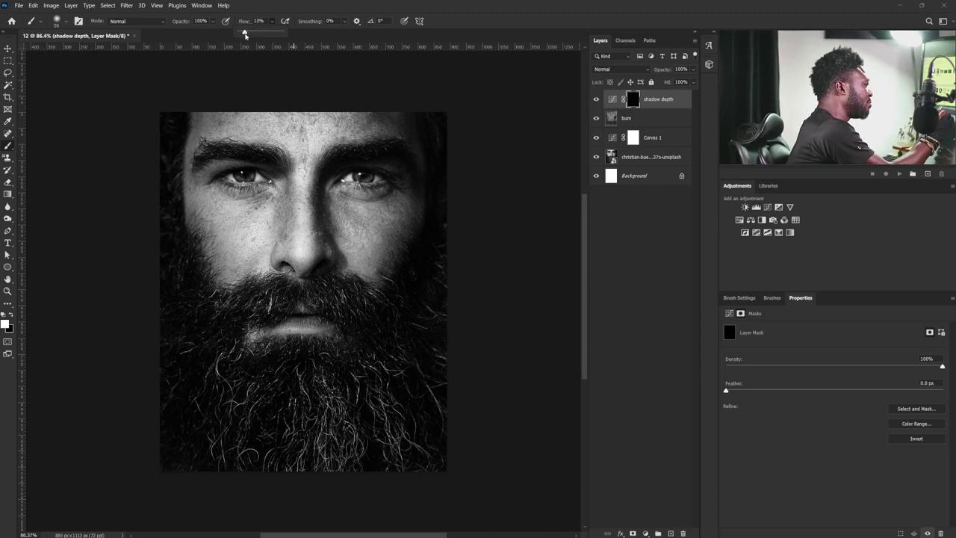
pyautogui.press(']')
pyautogui.press(']')
pyautogui.press(']')
pyautogui.press(']')
pyautogui.press(']')
pyautogui.press(']')
pyautogui.press(']')
pyautogui.press(']')
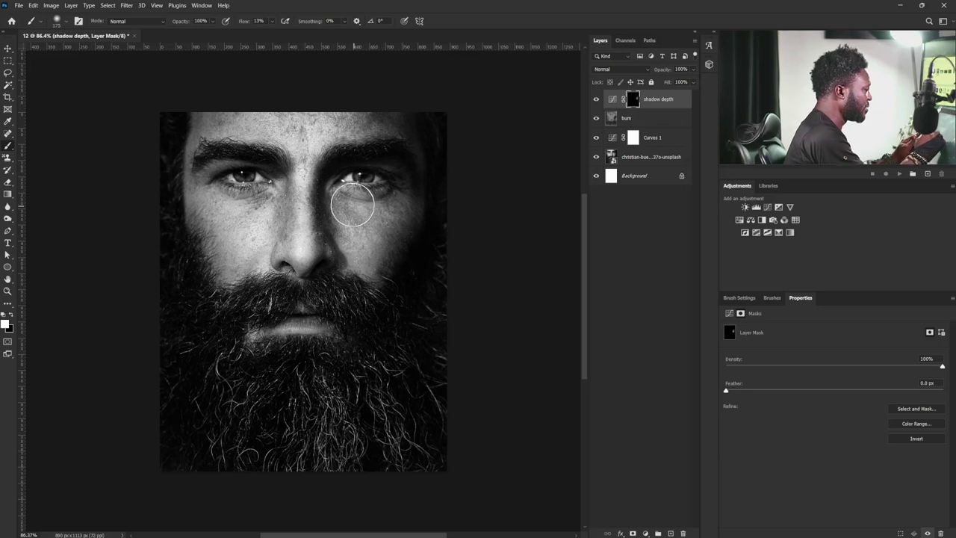
# - Reveal the deeper shadows around the right-hand eyebrow with a 50 px brush and along the upper forehead with a 100 px brush
pyautogui.press('[')
pyautogui.press('[')
pyautogui.press('[')
pyautogui.press('[')
pyautogui.press('[')
pyautogui.press('[')
pyautogui.press('[')
pyautogui.press('[')
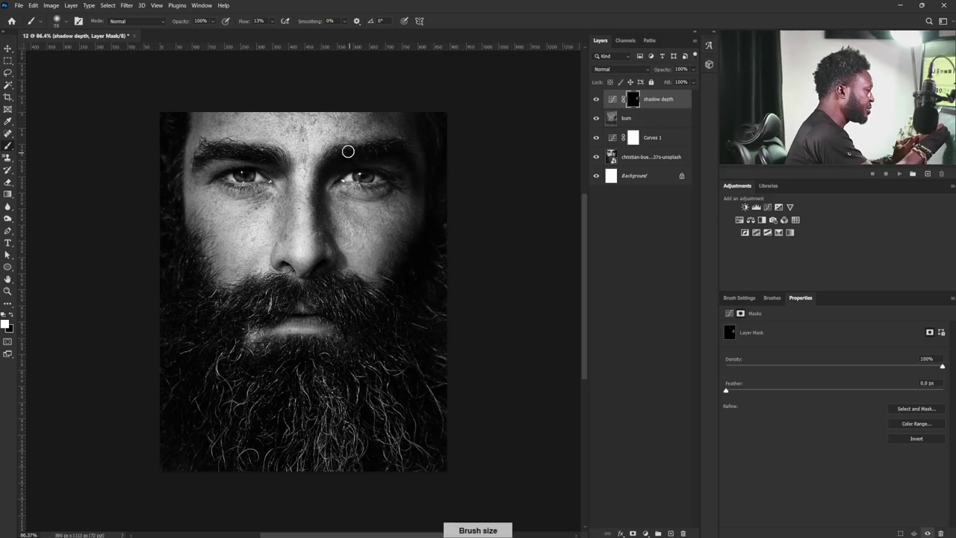
pyautogui.press(']')
pyautogui.press(']')
pyautogui.press(']')
pyautogui.press(']')
pyautogui.press(']')
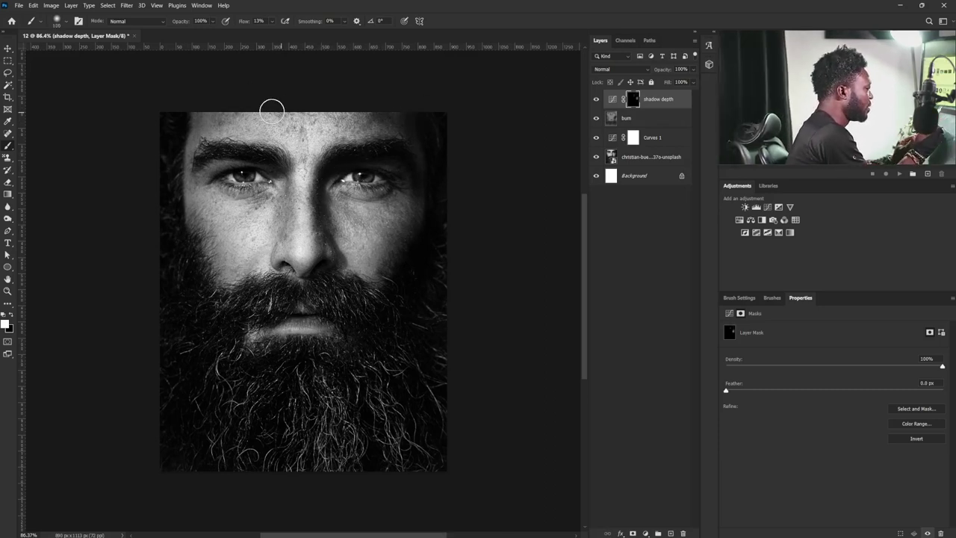
# - Paint the shadow mask under the tip of the nose with a small brush and across the moustache with a 90 px brush
pyautogui.press('[')
pyautogui.press('[')
pyautogui.press('[')
pyautogui.press('[')
pyautogui.press('[')
pyautogui.press('[')
pyautogui.press('[')
pyautogui.press('[')
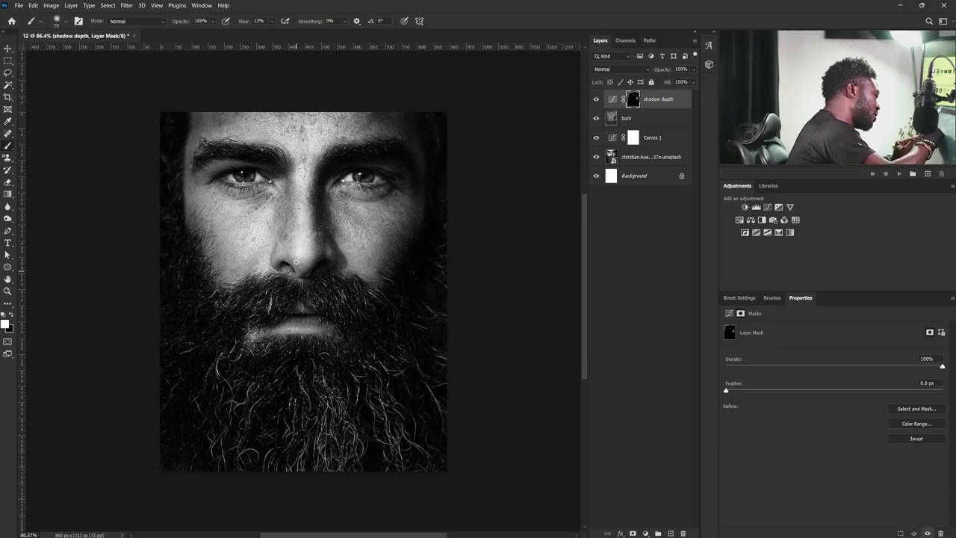
pyautogui.moveTo(312, 262); pyautogui.dragTo(298, 269)
pyautogui.press(']')
pyautogui.press(']')
pyautogui.press(']')
pyautogui.press(']')
pyautogui.press(']')
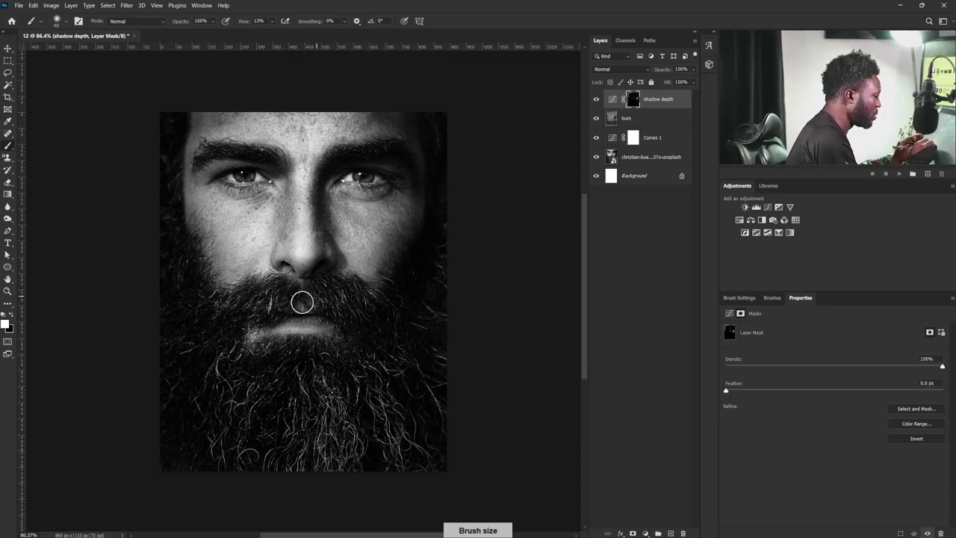
# - Paint the shadow mask through the beard down to its lower edge, enlarging the brush to 175 px
pyautogui.press('[')
pyautogui.press('[')
pyautogui.press('[')
pyautogui.press('[')
pyautogui.press('[')
pyautogui.press(']')
pyautogui.press(']')
pyautogui.press(']')
pyautogui.press(']')
pyautogui.press(']')
pyautogui.press(']')
pyautogui.press(']')
pyautogui.press(']')
pyautogui.press(']')
pyautogui.press(']')
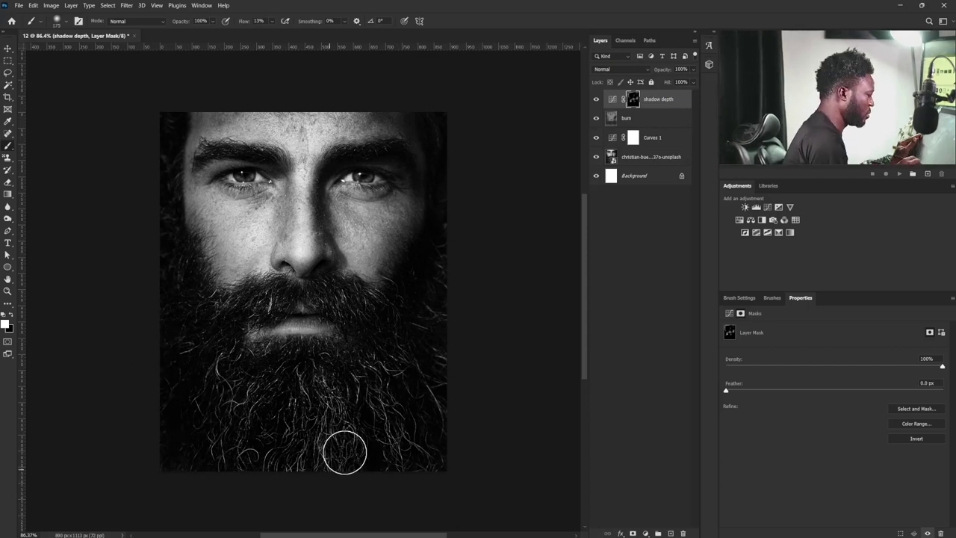
# - Raise the brush flow to 22% and deepen the shadows over the beard and the right-hand temple, using up to a 175 px brush
pyautogui.press('[')
pyautogui.press('[')
pyautogui.press('[')
pyautogui.press('[')
pyautogui.press('[')
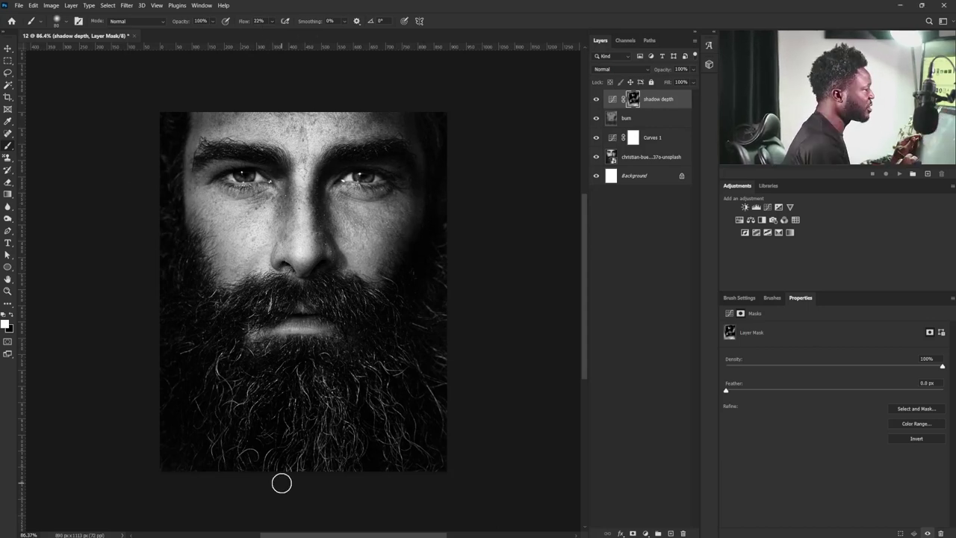
pyautogui.press(']')
pyautogui.press(']')
pyautogui.press(']')
pyautogui.press(']')
pyautogui.press(']')
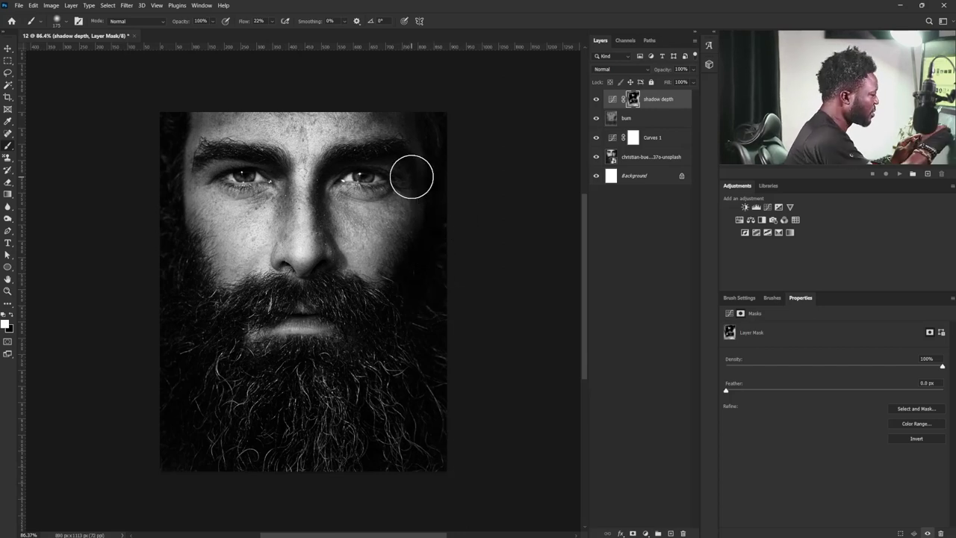
# - Paint the shadow mask along the hair beside the upper-left forehead with a 150 px brush, then reduce the brush size for finer areas
pyautogui.press('[')
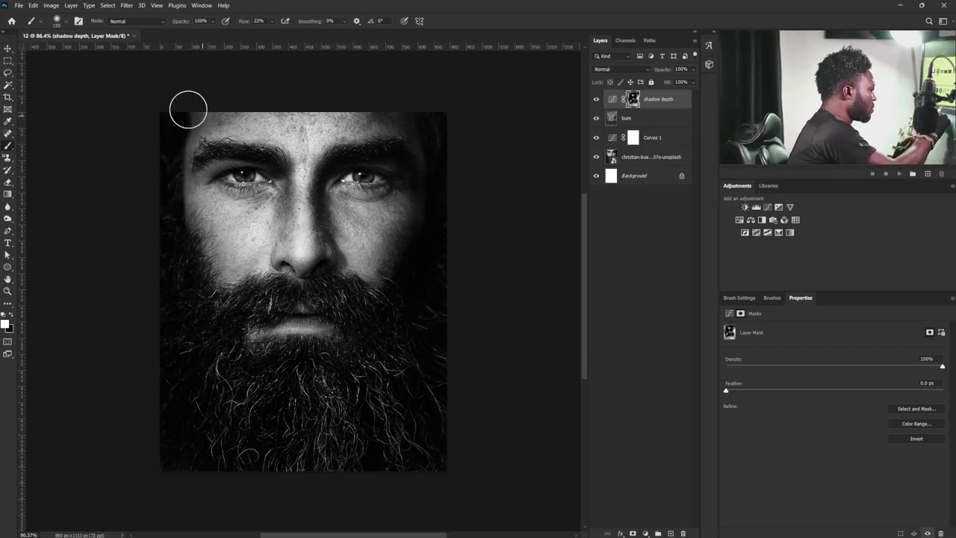
pyautogui.press('[')
pyautogui.press('[')
pyautogui.press('[')
pyautogui.press('[')
pyautogui.press('[')
pyautogui.press('[')
pyautogui.press('[')
pyautogui.press('[')
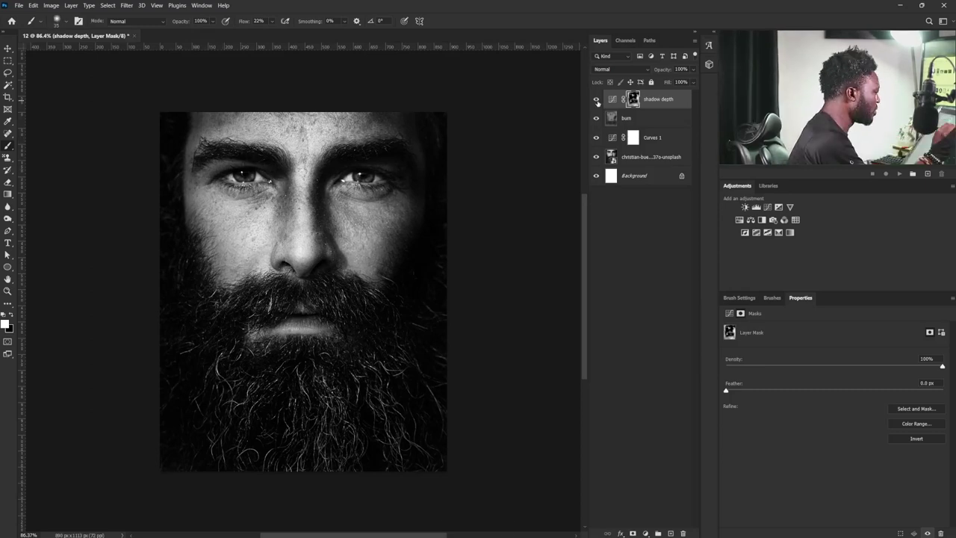
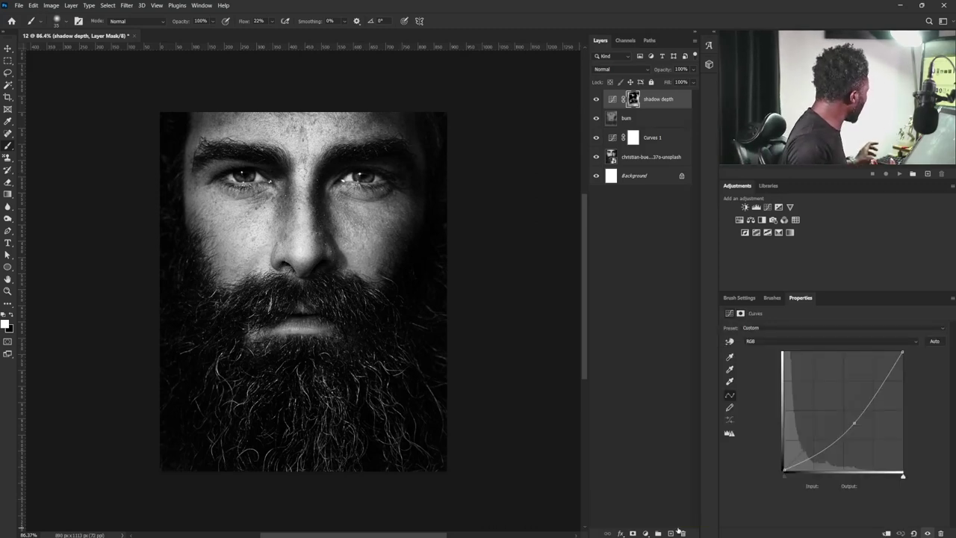
# - Stamp all visible layers into a new top layer and name it "custom contrast"
pyautogui.hotkey('ctrl', 'shift', 'alt', 'e')
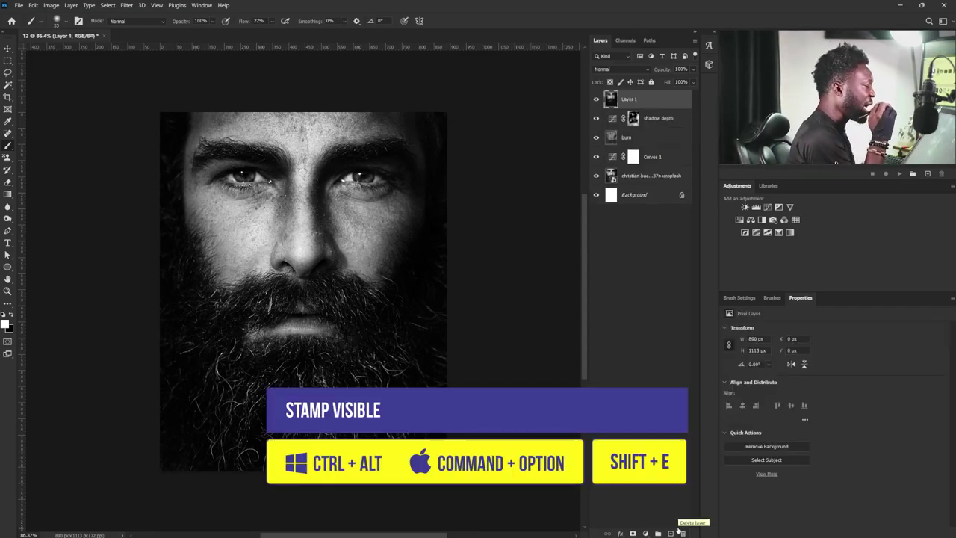
pyautogui.doubleClick(629, 99)
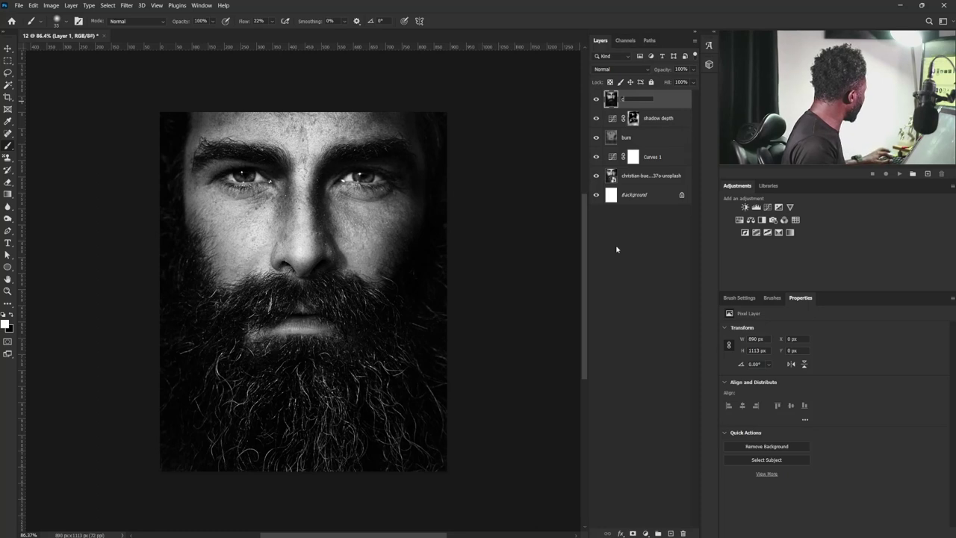
pyautogui.write('custom contrast')
pyautogui.press('Return')
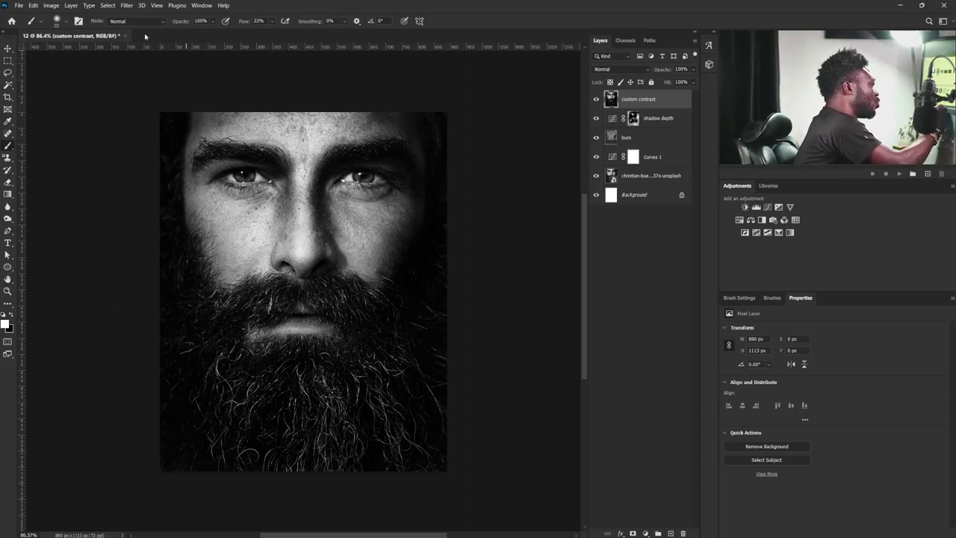
# - Apply the Custom filter to the "custom contrast" layer with centre value 5, four adjacent values of -1 and scale 1
pyautogui.click(126, 6)
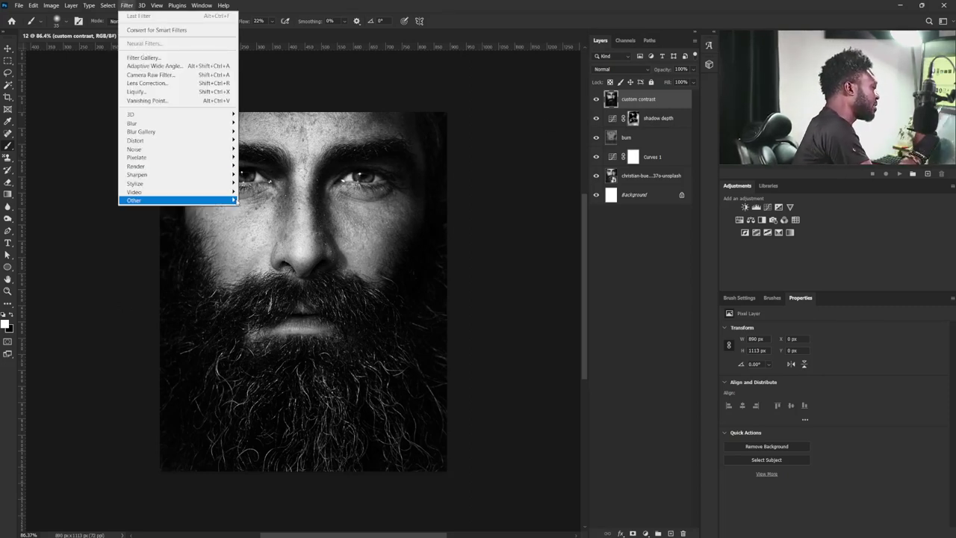
pyautogui.moveTo(224, 201)
pyautogui.click(258, 200)
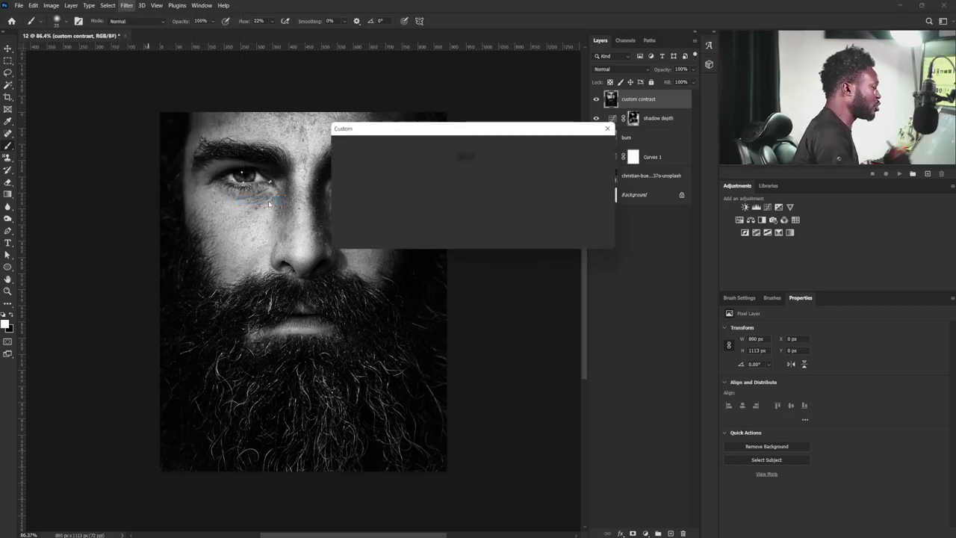
pyautogui.moveTo(446, 134); pyautogui.dragTo(541, 283)
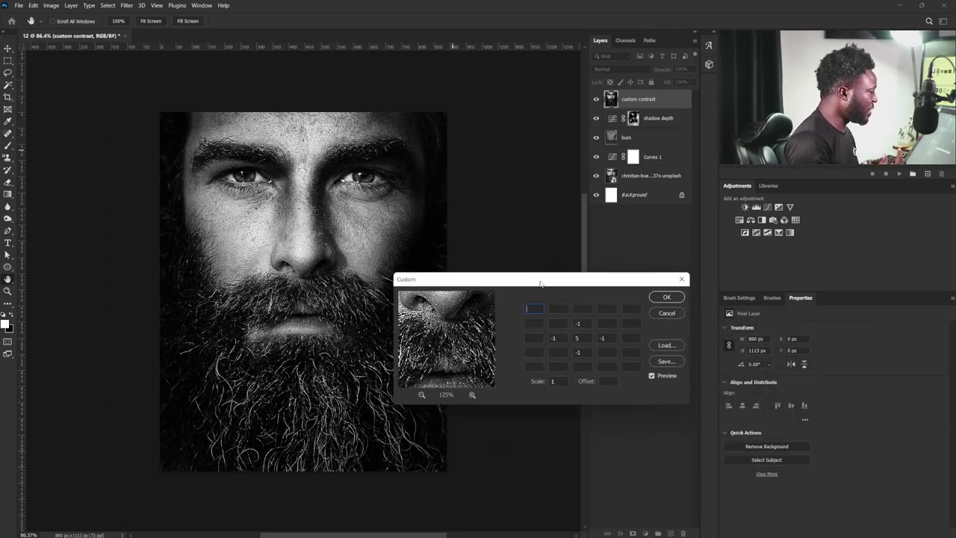
pyautogui.click(666, 297)
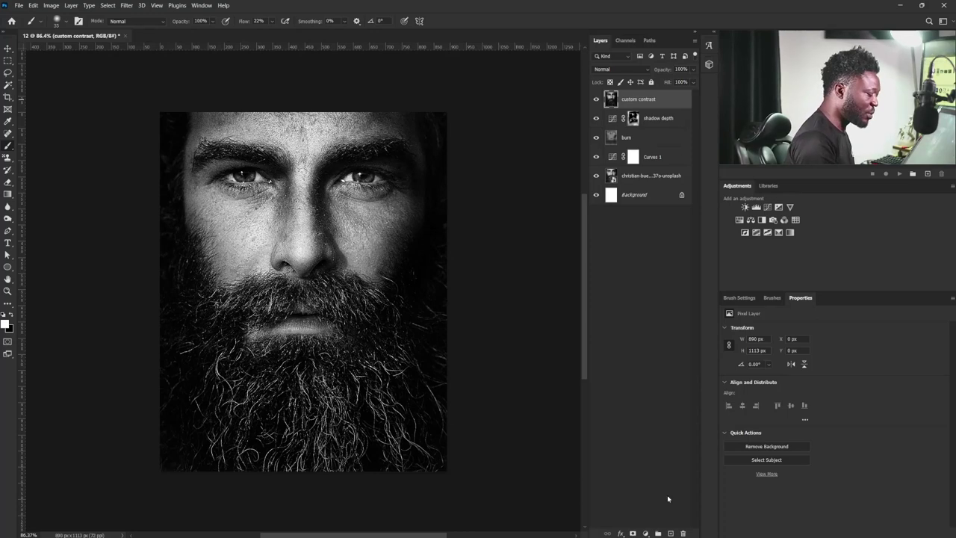
# - Add a white layer mask to "custom contrast" and prepare a 125 px brush with black as the foreground colour
pyautogui.click(632, 533)
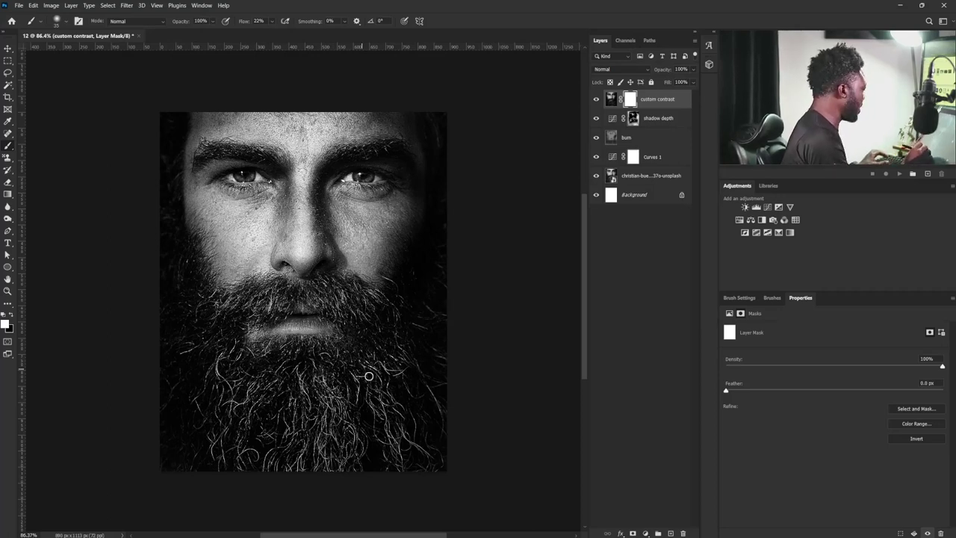
pyautogui.press(']')
pyautogui.press(']')
pyautogui.press(']')
pyautogui.press(']')
pyautogui.press(']')
pyautogui.press(']')
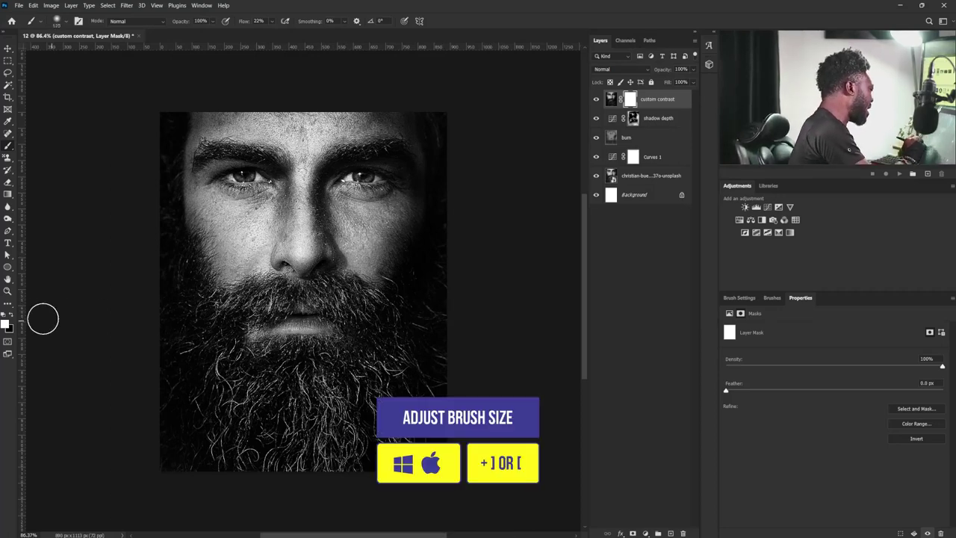
pyautogui.click(11, 314)
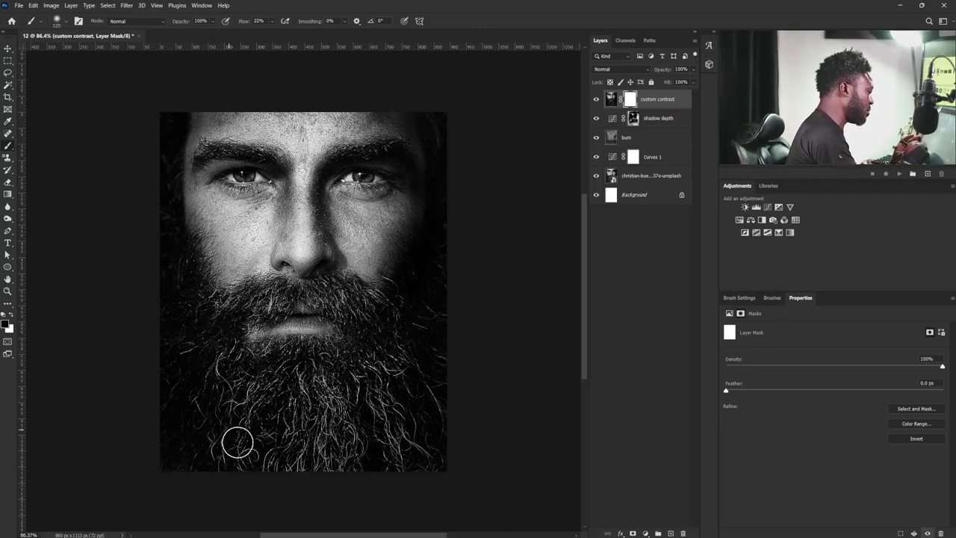
# - Mask the sharpening effect out of the lower beard by painting black with a brush of about 80 to 125 px
pyautogui.press('[')
pyautogui.press('[')
pyautogui.press(']')
pyautogui.press(']')
pyautogui.press(']')
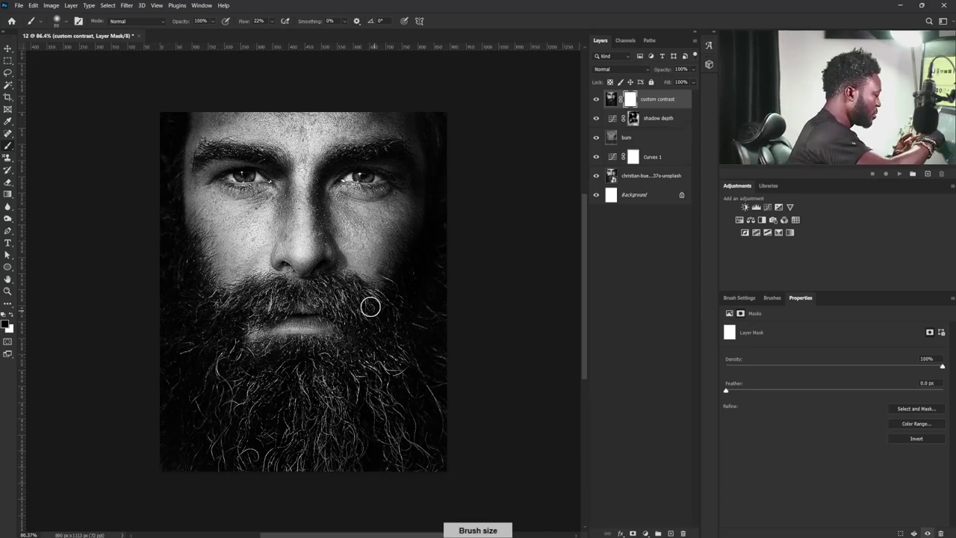
# - Paint black on the "custom contrast" mask over the moustache and the right-hand outer beard, enlarging the brush to 200 px
pyautogui.press('[')
pyautogui.press('[')
pyautogui.press('[')
pyautogui.press('[')
pyautogui.press('[')
pyautogui.press(']')
pyautogui.press(']')
pyautogui.press(']')
pyautogui.press(']')
pyautogui.press(']')
pyautogui.press(']')
pyautogui.press(']')
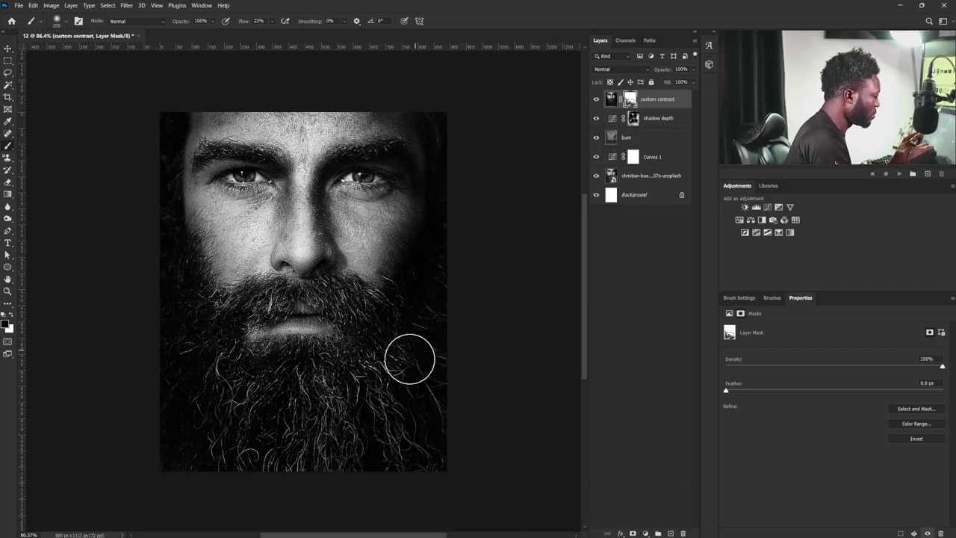
# - Soften the lower-left part of the beard on the "custom contrast" mask with a medium-sized black brush
pyautogui.press('[')
pyautogui.press('[')
pyautogui.press('[')
pyautogui.press('[')
pyautogui.press('[')
pyautogui.press('[')
pyautogui.press(']')
pyautogui.press(']')
pyautogui.press(']')
pyautogui.press(']')
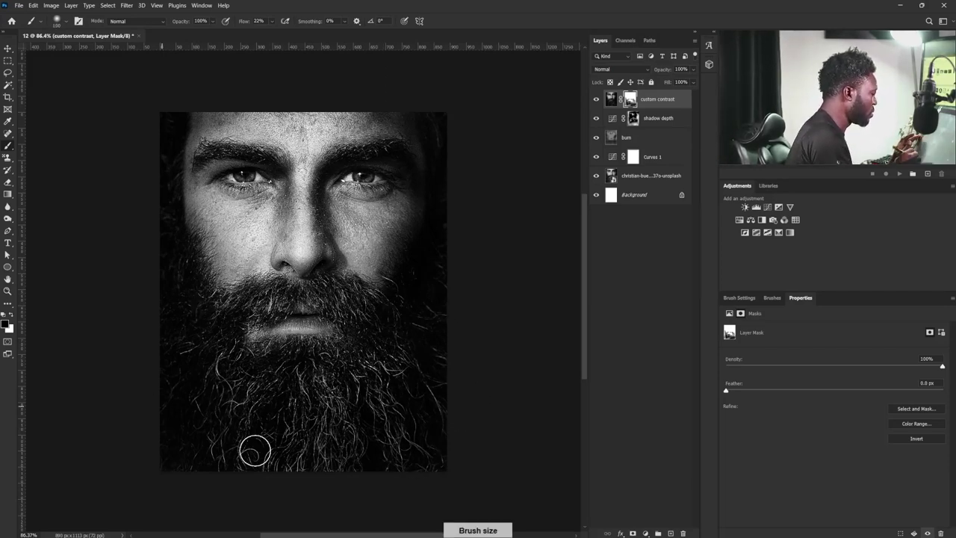
# - Mask the effect off the right-hand eyebrow with a 50 px brush and off the right-hand beard edge with a 175 px brush
pyautogui.press('[')
pyautogui.press('[')
pyautogui.press('[')
pyautogui.press('[')
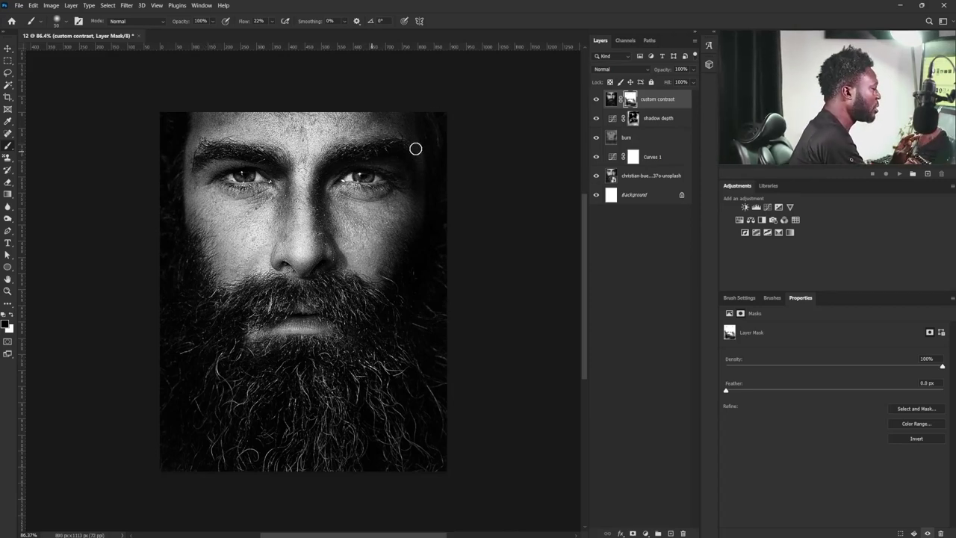
pyautogui.press(']')
pyautogui.press(']')
pyautogui.press(']')
pyautogui.press(']')
pyautogui.press(']')
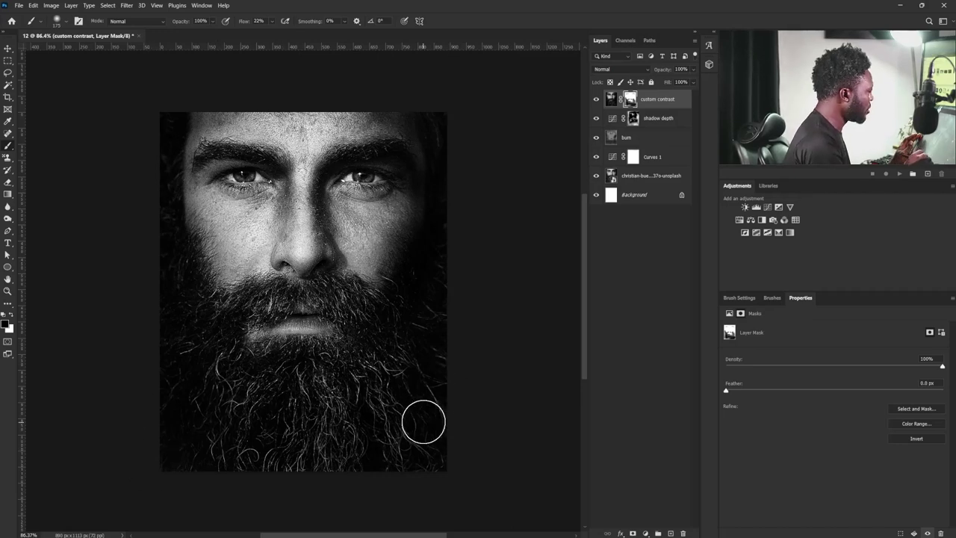
# - Refine the "custom contrast" mask around the right-hand eye with a 15 px brush, then make the layer's image content active
pyautogui.press('[')
pyautogui.press('[')
pyautogui.press('[')
pyautogui.press('[')
pyautogui.press('[')
pyautogui.press('[')
pyautogui.press('[')
pyautogui.press('[')
pyautogui.press('[')
pyautogui.press('[')
pyautogui.press('[')
pyautogui.press('[')
pyautogui.press('[')
pyautogui.press('[')
pyautogui.press('[')
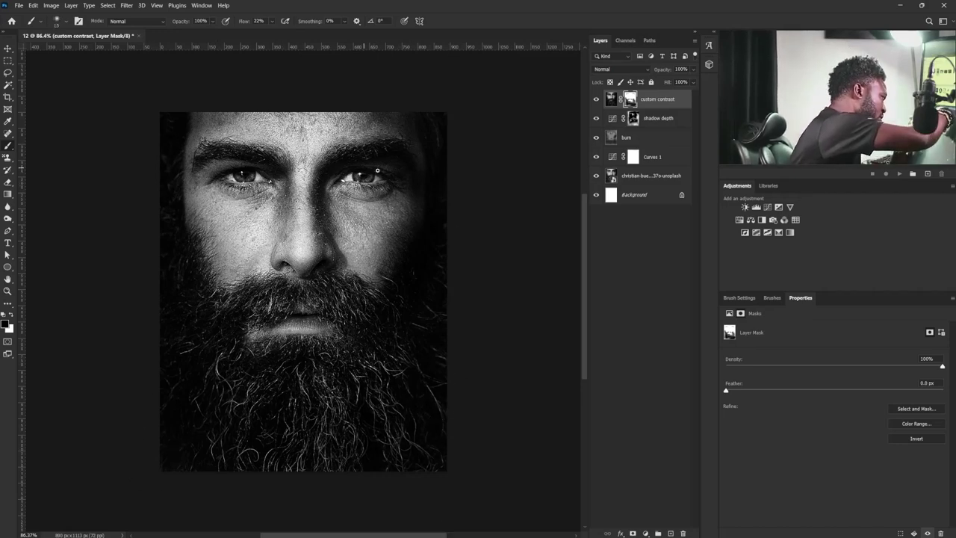
pyautogui.press(']')
pyautogui.press(']')
pyautogui.press(']')
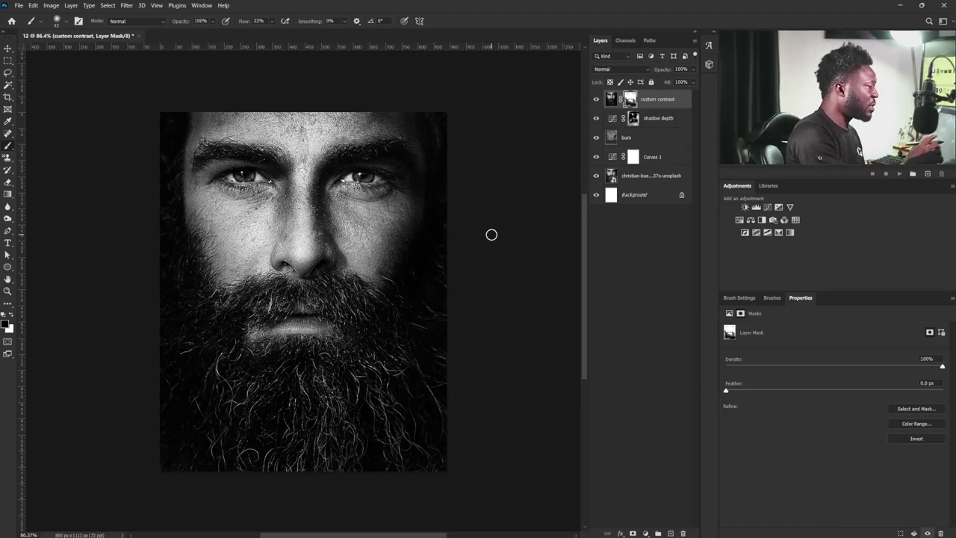
pyautogui.click(668, 103)
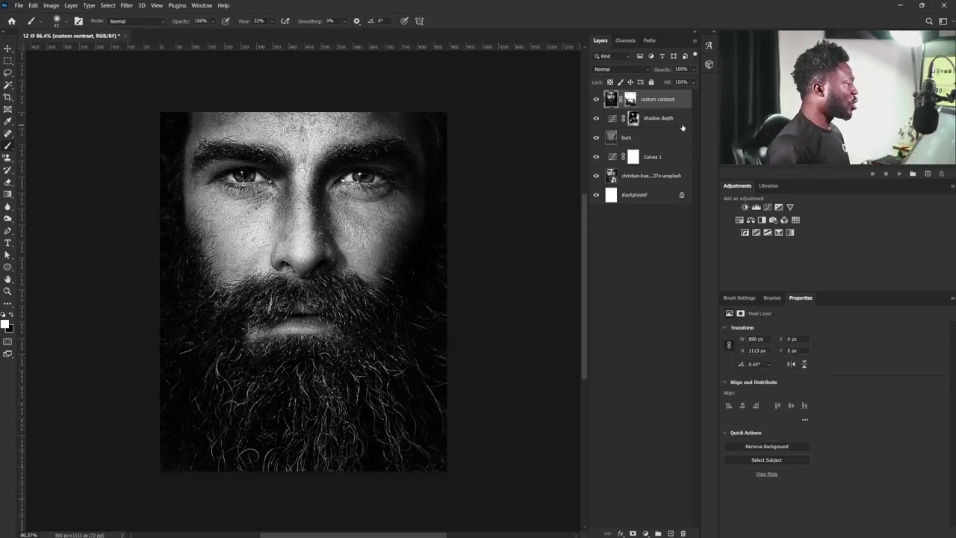
# - Add a Color Balance adjustment above "custom contrast" and set its Midtones to Red +45 and Yellow/Blue -23
pyautogui.click(751, 220)
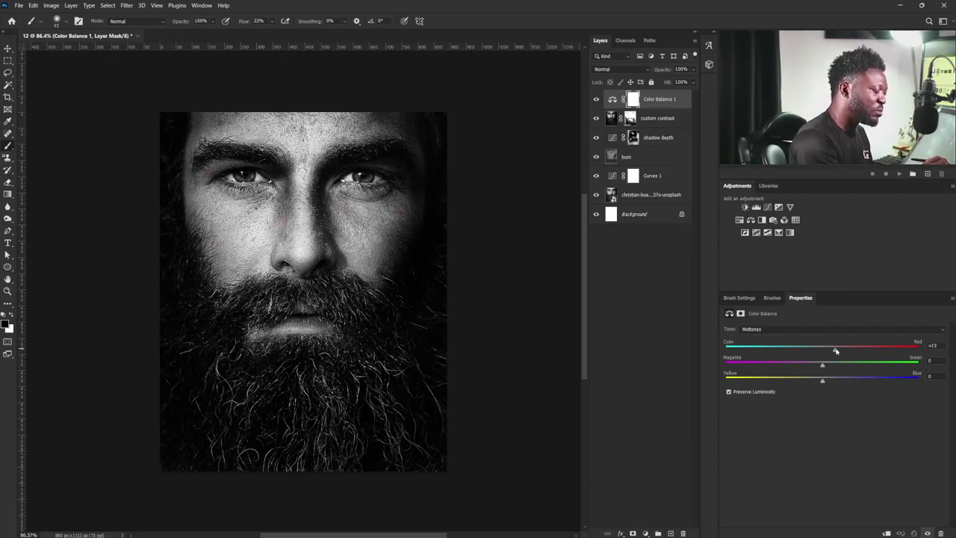
pyautogui.moveTo(854, 348); pyautogui.dragTo(862, 350)
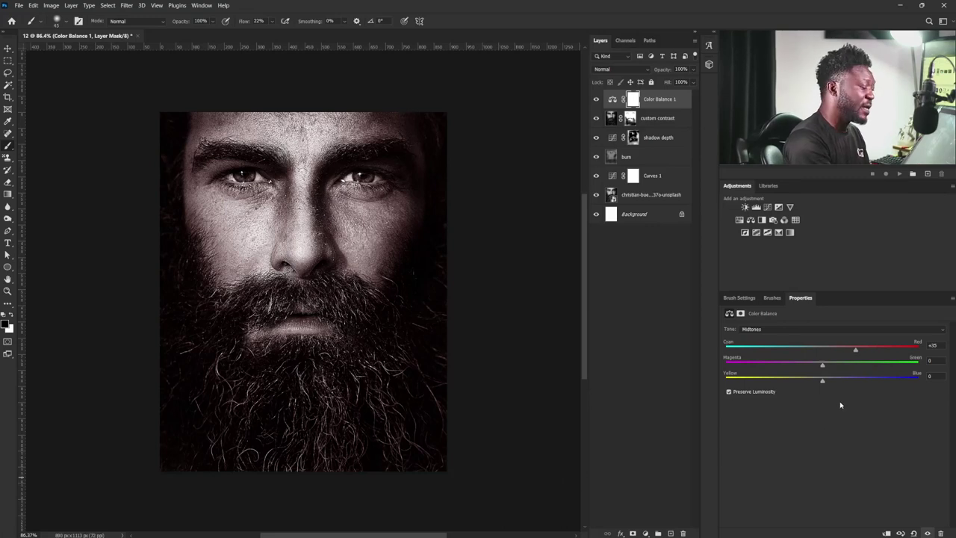
pyautogui.moveTo(823, 382); pyautogui.dragTo(792, 390)
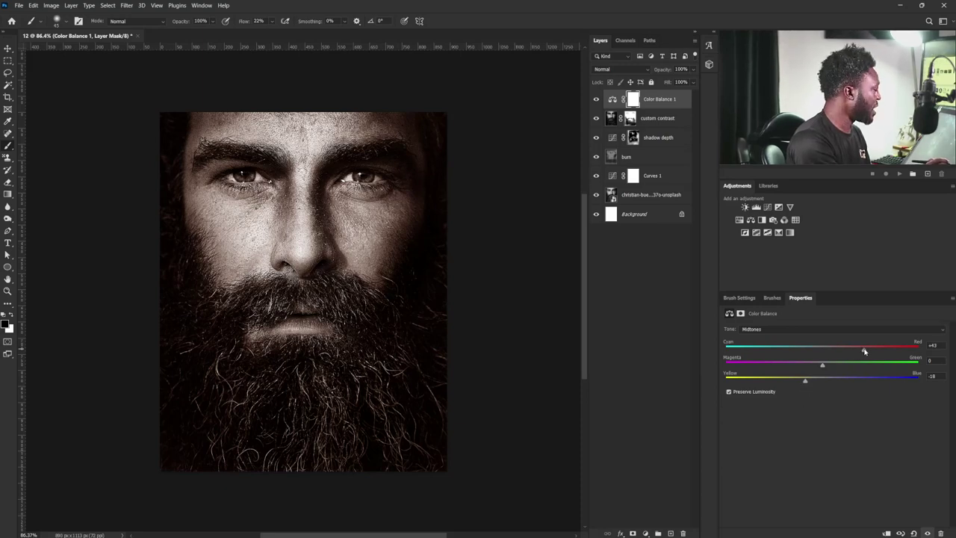
pyautogui.moveTo(863, 351); pyautogui.dragTo(865, 352)
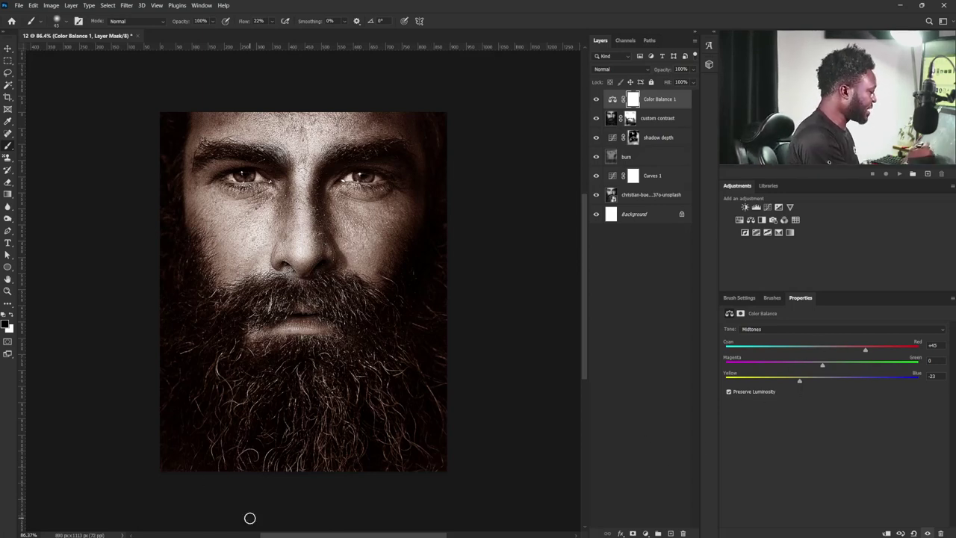
# - Set the Color Balance Shadows to Cyan/Red -4 and Yellow/Blue +4, then make the adjustment itself active instead of its mask
pyautogui.click(805, 329)
pyautogui.click(828, 337)
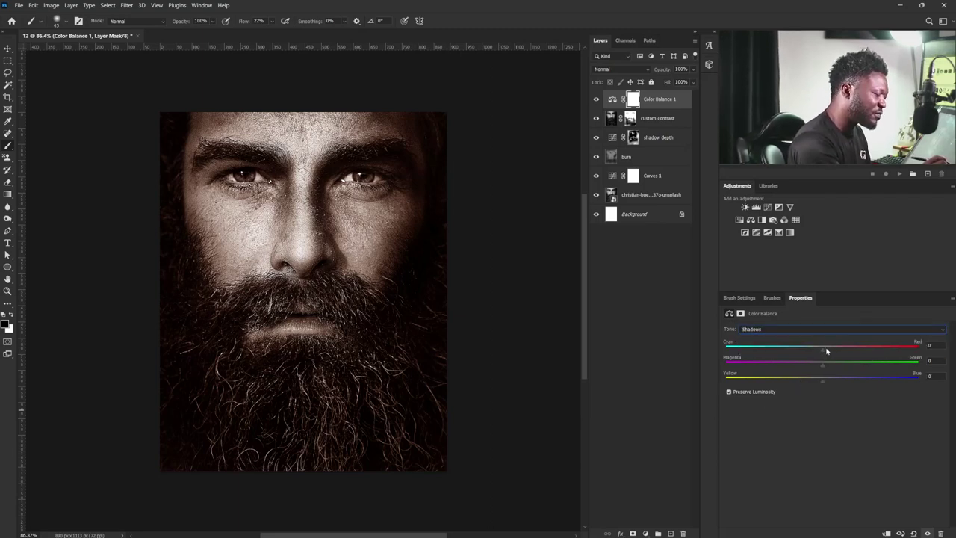
pyautogui.moveTo(820, 353); pyautogui.dragTo(818, 353)
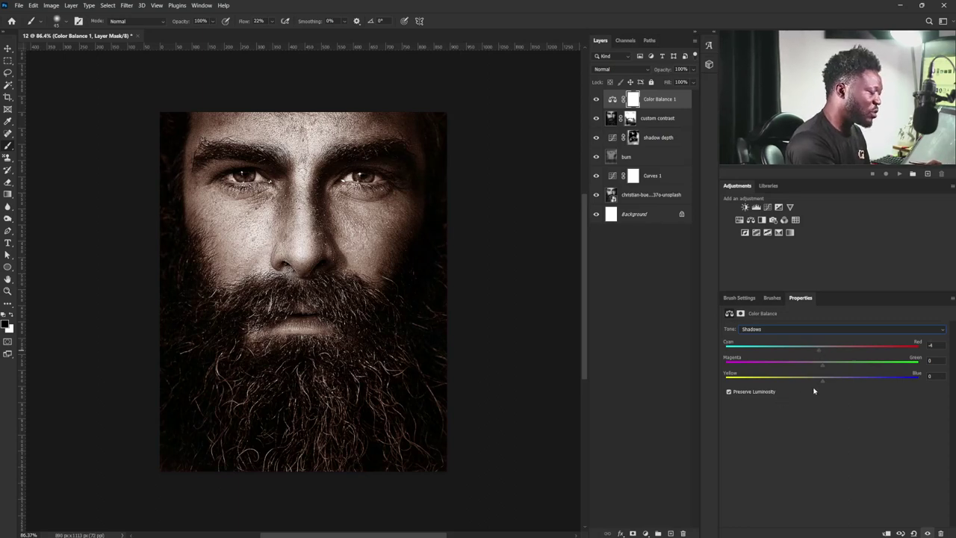
pyautogui.moveTo(824, 383); pyautogui.dragTo(826, 384)
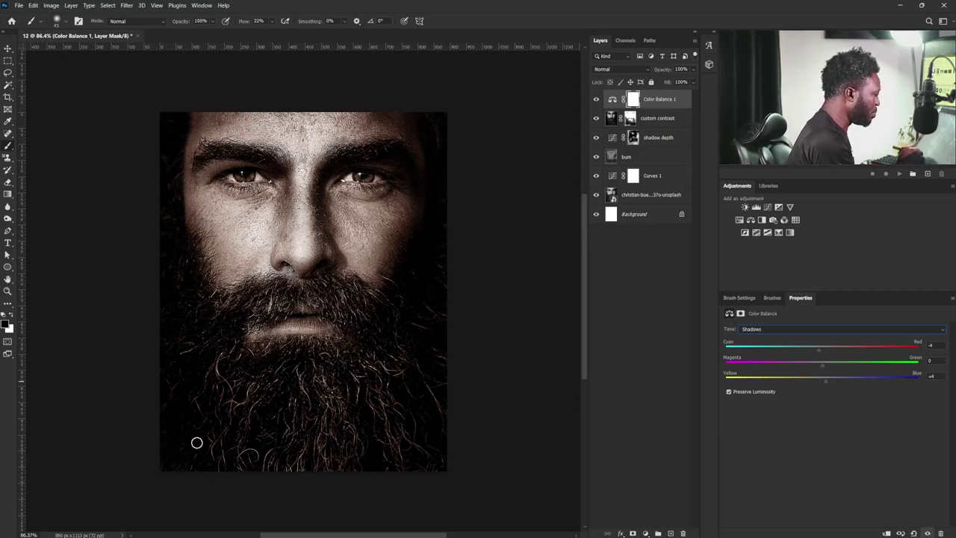
pyautogui.click(613, 99)
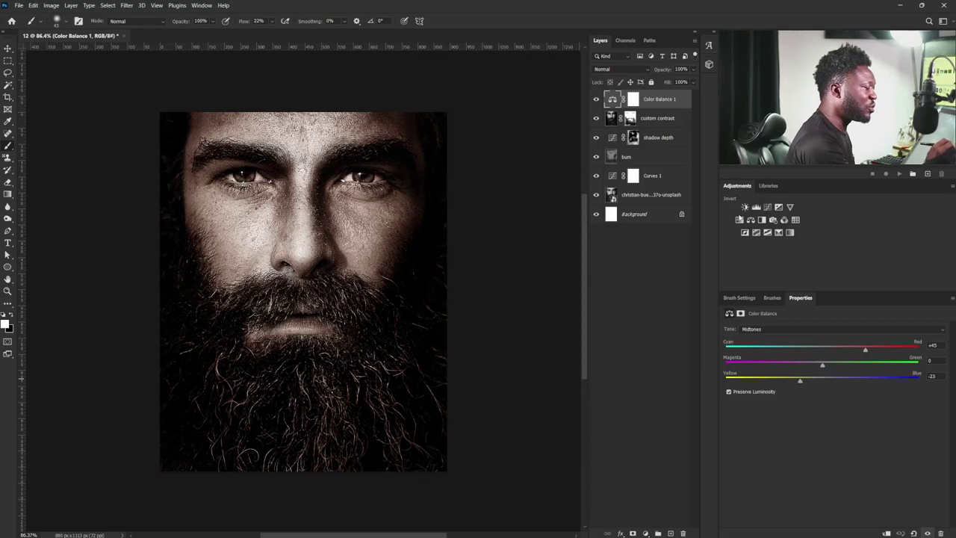
# - Add a Hue/Saturation adjustment on top with Saturation at -62 and invert its mask to black
pyautogui.click(738, 220)
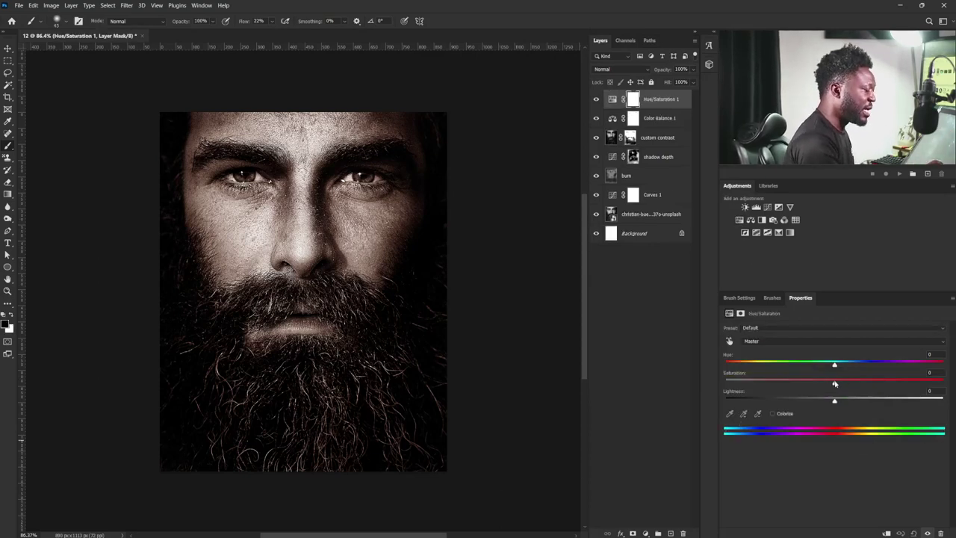
pyautogui.moveTo(835, 383); pyautogui.dragTo(771, 384)
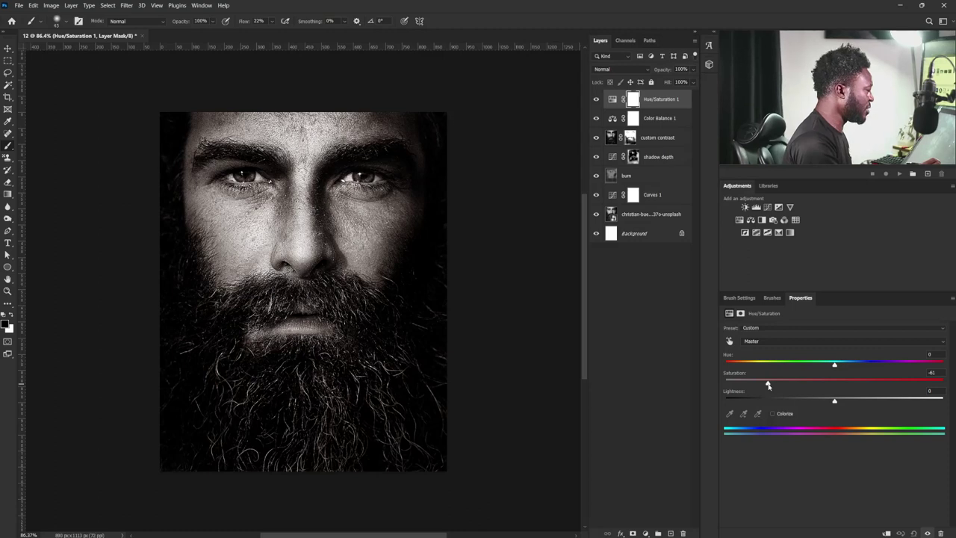
pyautogui.moveTo(768, 385); pyautogui.dragTo(766, 385)
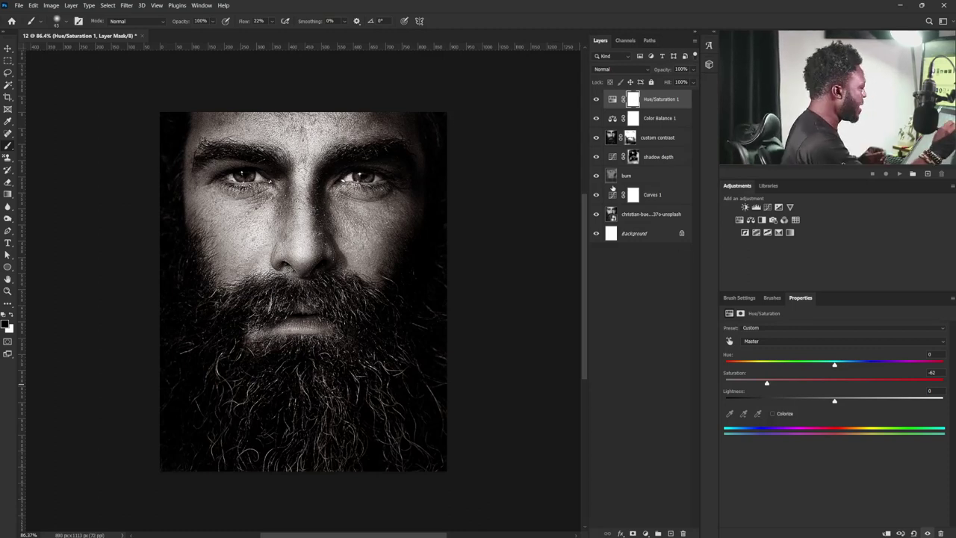
pyautogui.hotkey('ctrl', 'i')
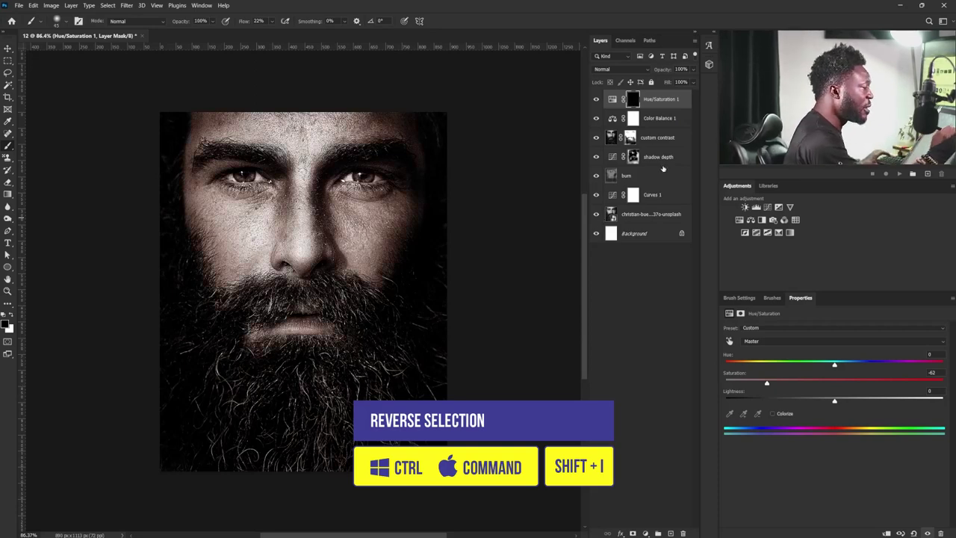
# - Resize the brush, switch the foreground to white and paint the desaturation into the Hue/Saturation mask over the beard
pyautogui.press(']')
pyautogui.press(']')
pyautogui.press(']')
pyautogui.press(']')
pyautogui.press(']')
pyautogui.press(']')
pyautogui.press(']')
pyautogui.press(']')
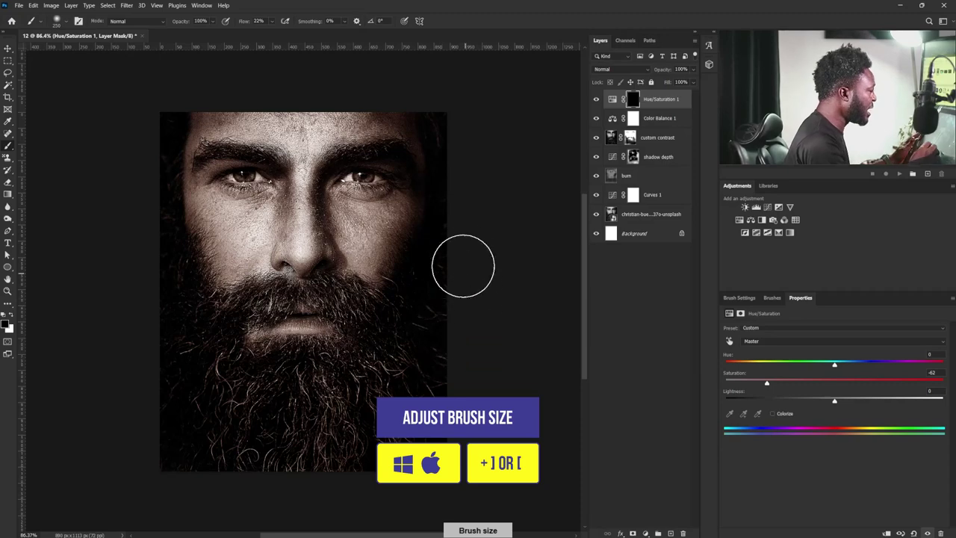
pyautogui.press('[')
pyautogui.press('[')
pyautogui.press('[')
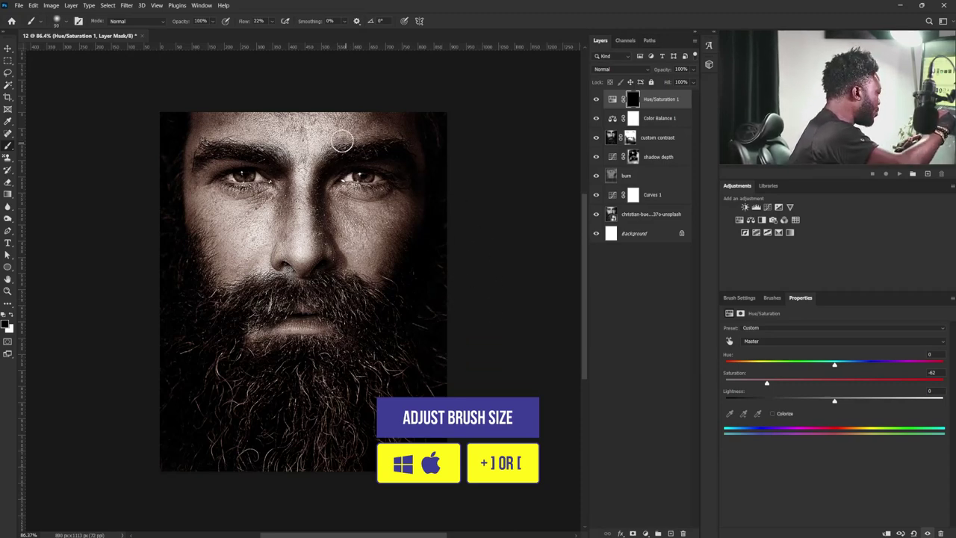
pyautogui.click(13, 316)
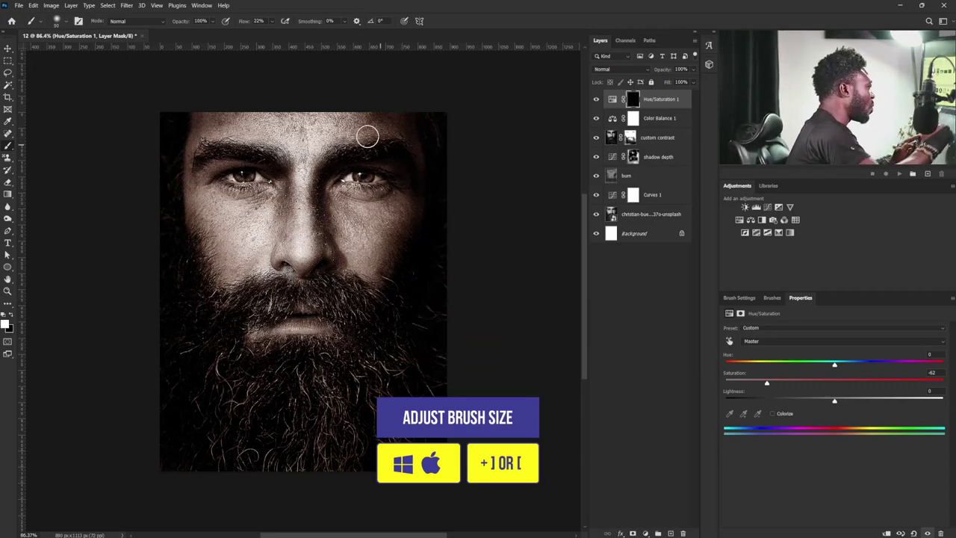
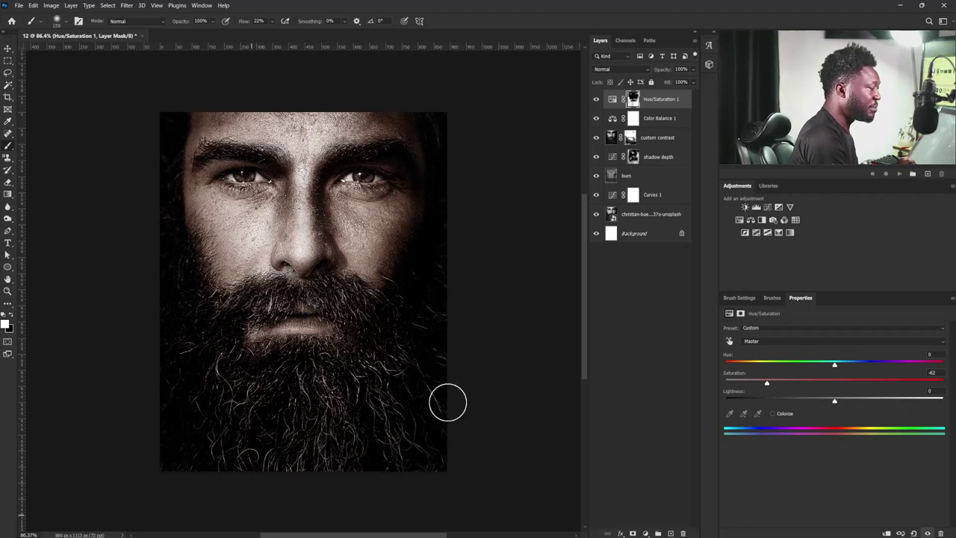
# - Add a second Curves adjustment on top and darken the image by pulling the RGB curve down to Input 93, Output 35
pyautogui.click(768, 206)
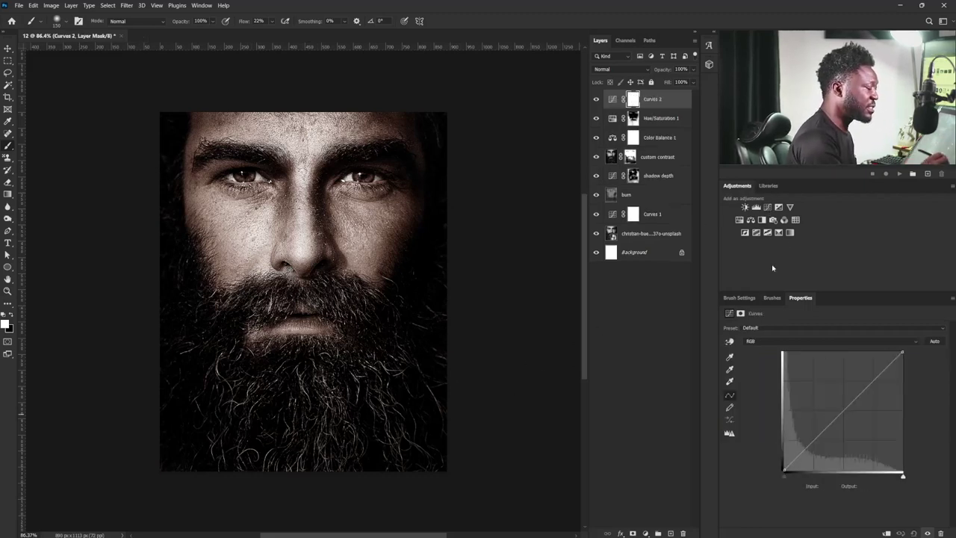
pyautogui.moveTo(825, 433); pyautogui.dragTo(827, 454)
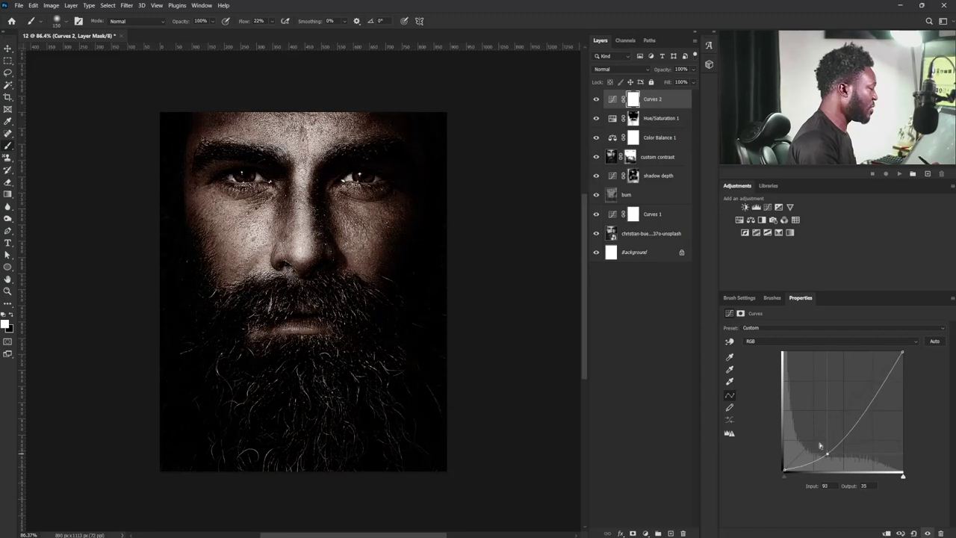
pyautogui.click(684, 100)
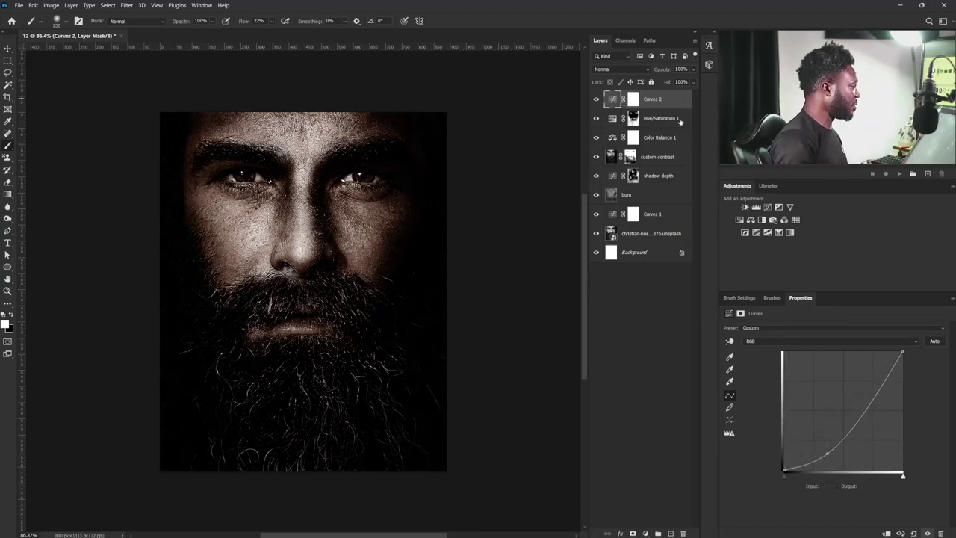
# - Limit Curves 2 to the dark tones with Blend If, splitting the Underlying Layer white slider with its lower half at 53
pyautogui.doubleClick(676, 99)
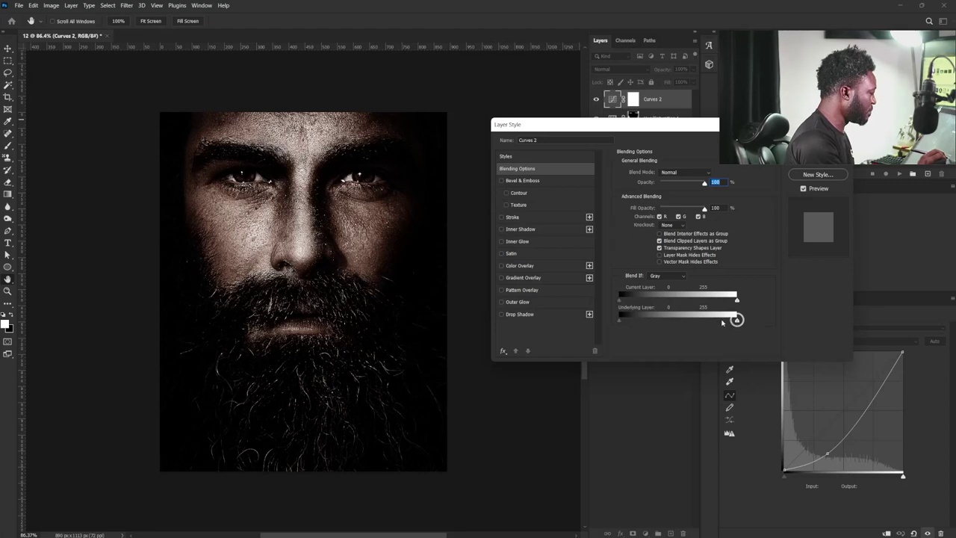
pyautogui.moveTo(724, 323); pyautogui.dragTo(656, 322)
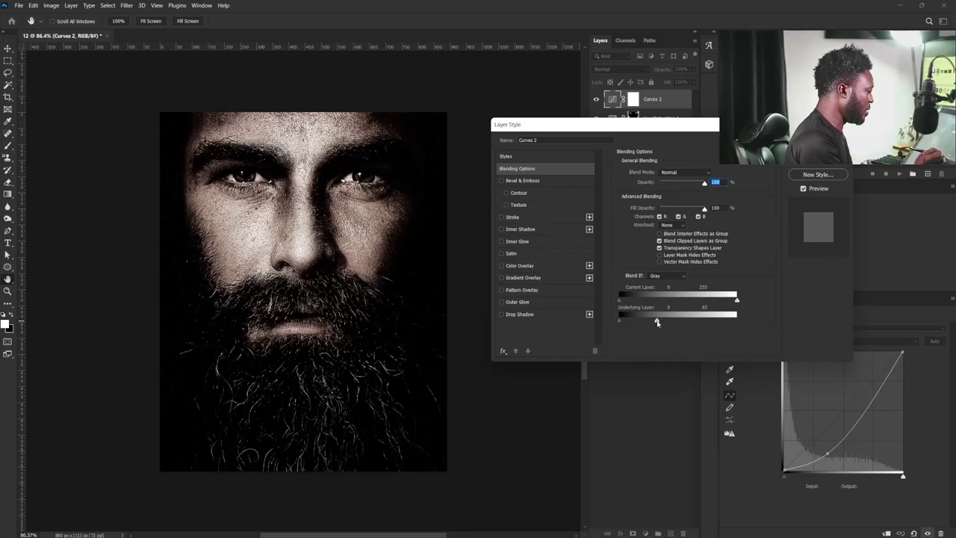
pyautogui.press('alt')
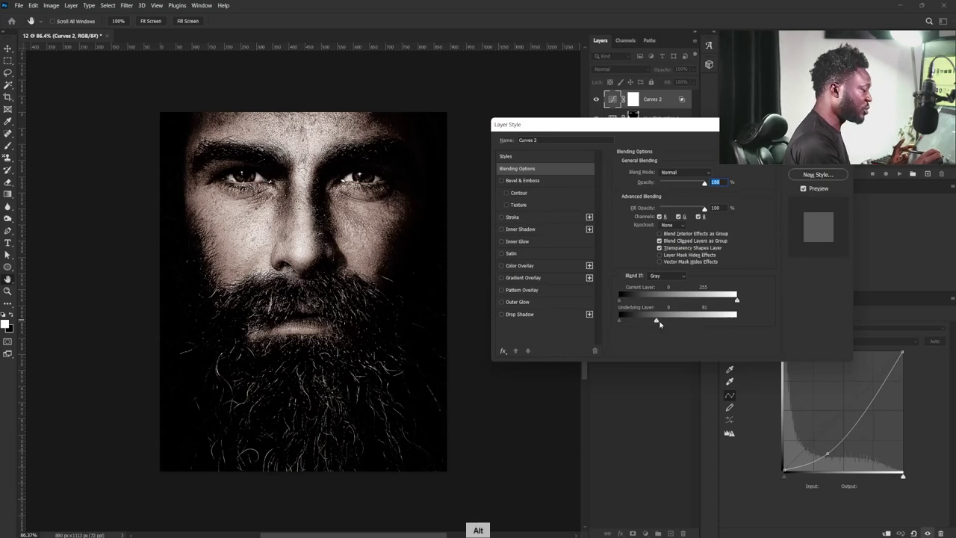
pyautogui.moveTo(658, 324); pyautogui.dragTo(645, 322)
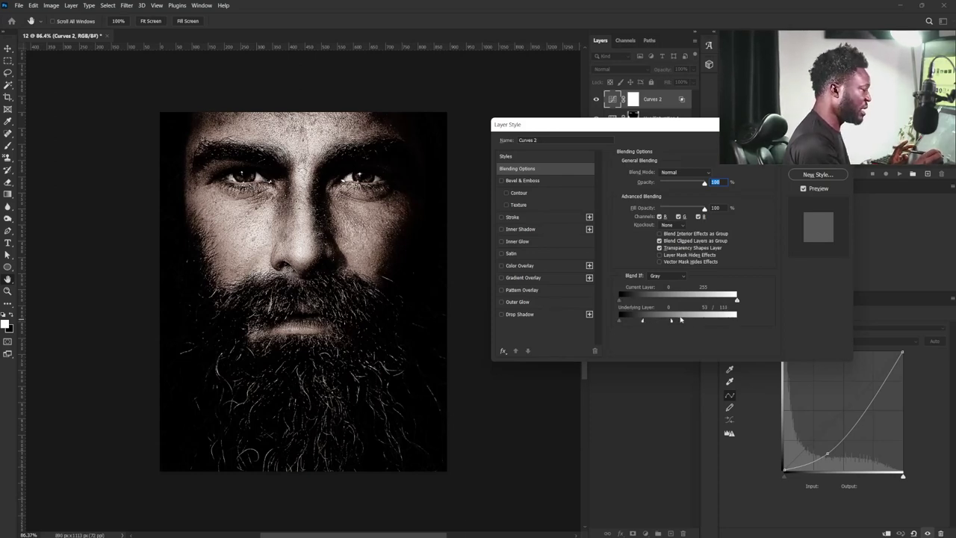
pyautogui.click(817, 143)
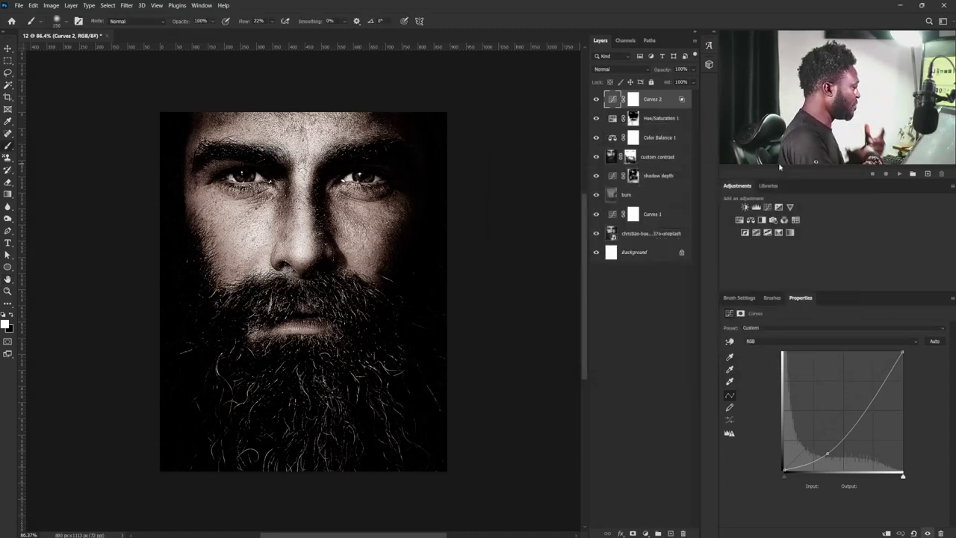
# - Invert the Curves 2 mask to black and paint white around the lips with 25 px and 15 px brushes
pyautogui.click(634, 99)
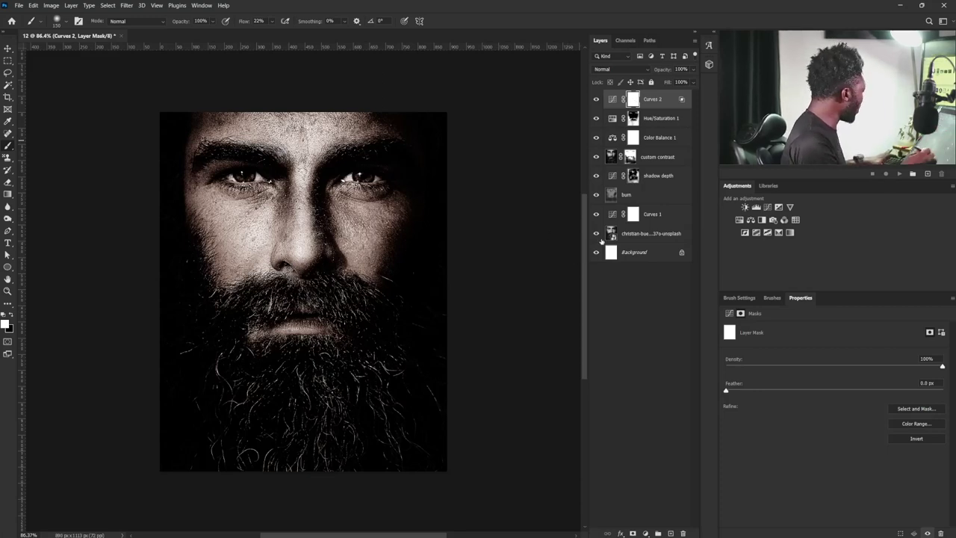
pyautogui.hotkey('ctrl', 'i')
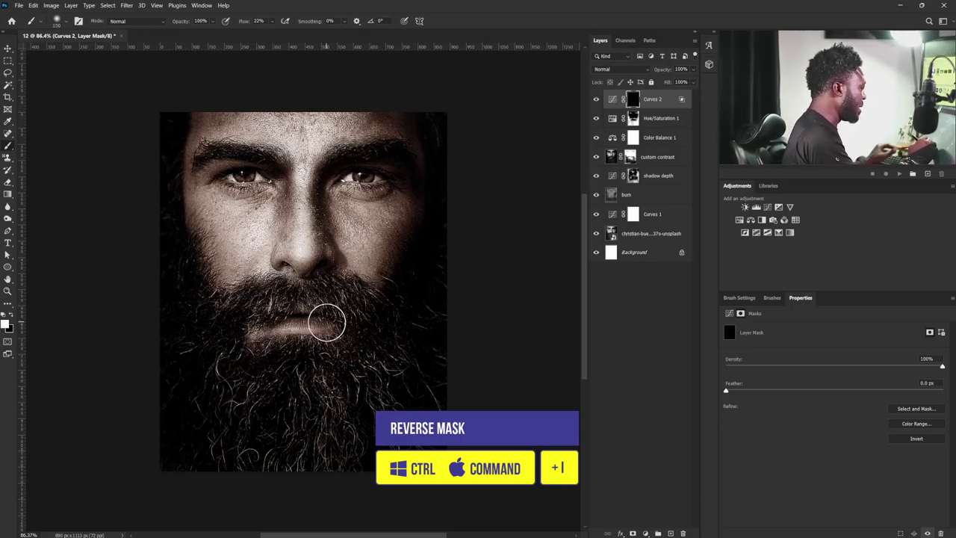
pyautogui.press('[')
pyautogui.press('[')
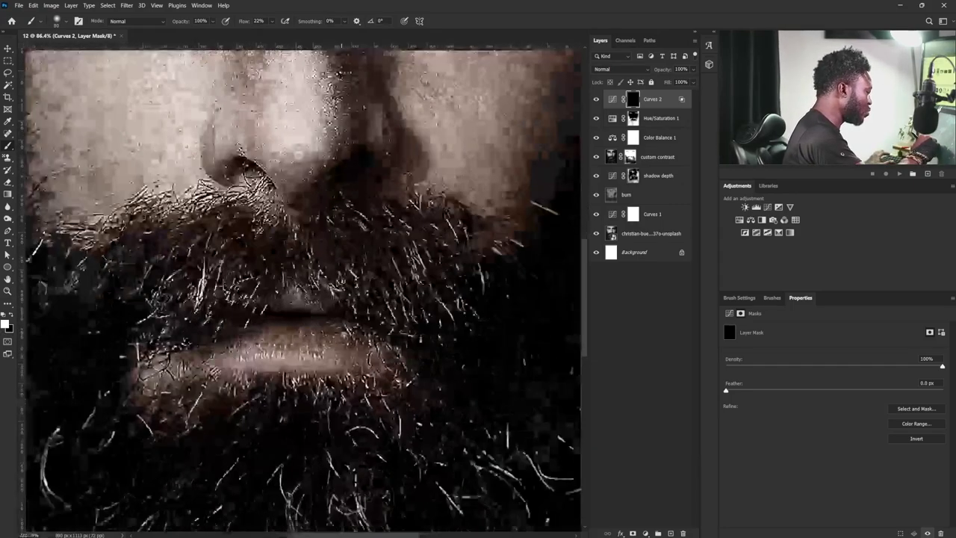
pyautogui.scroll(5, 322, 321)
pyautogui.press('[')
pyautogui.press('[')
pyautogui.press('[')
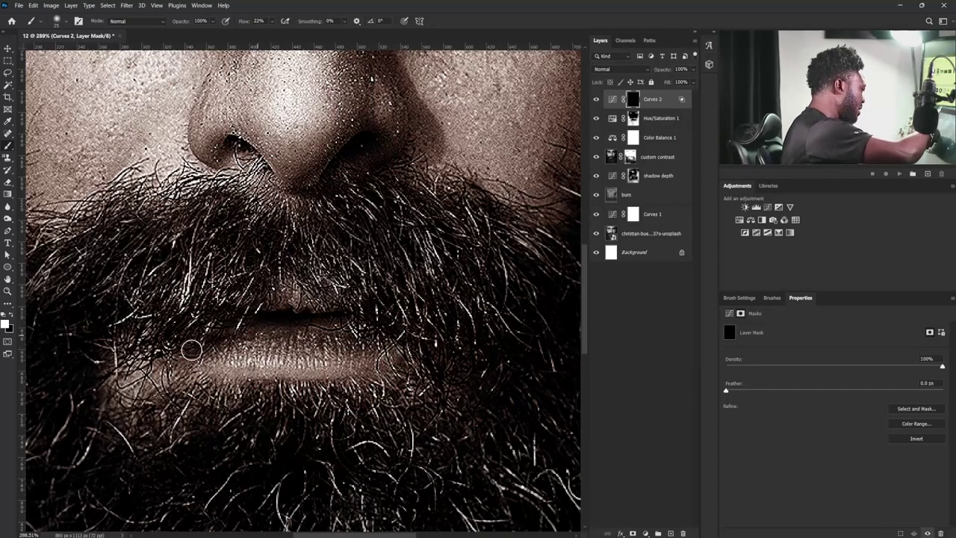
pyautogui.press('[')
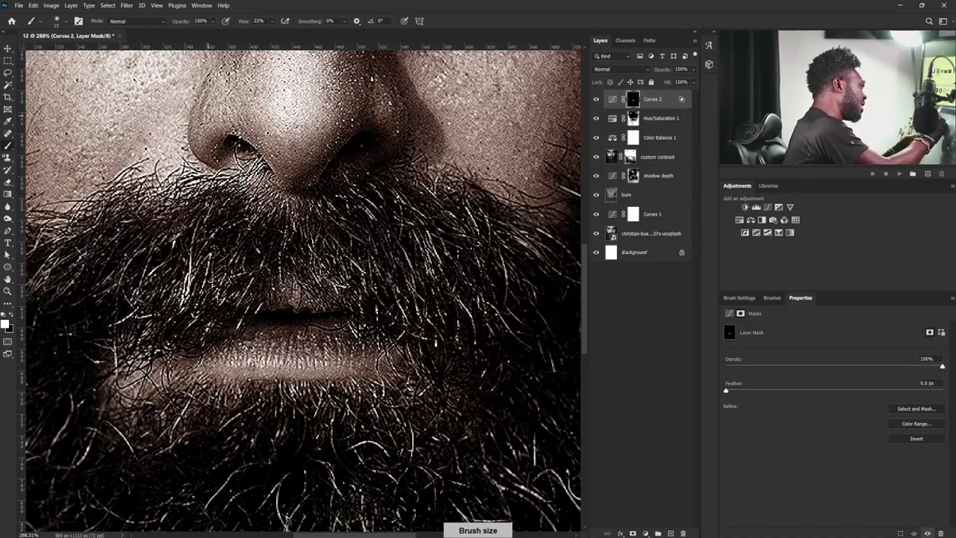
pyautogui.doubleClick(201, 119)
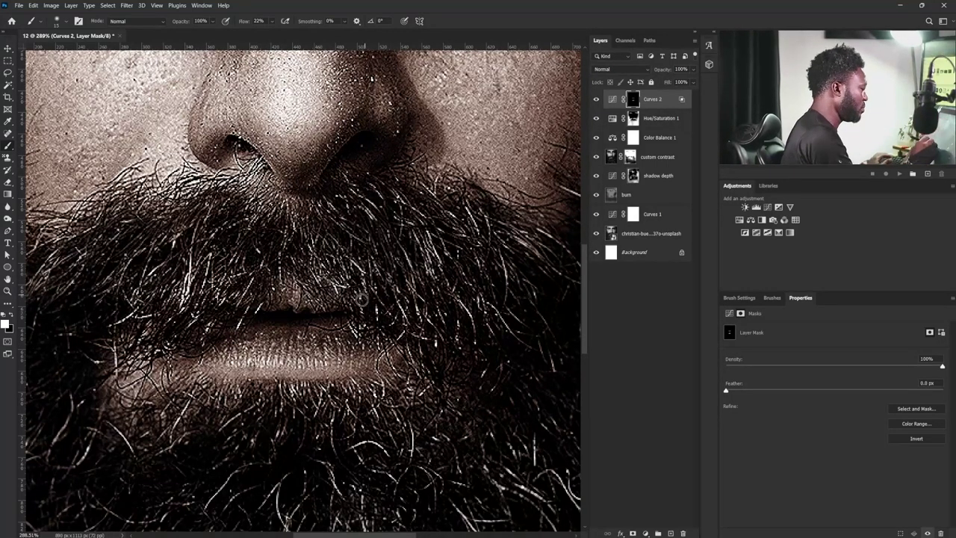
pyautogui.moveTo(439, 339)
pyautogui.mouseDown()
pyautogui.moveTo(393, 367)
pyautogui.moveTo(441, 337)
pyautogui.mouseUp()
# - Paint white on the Curves 2 mask around the right-hand eye, adjusting the brush size to the shadow areas
pyautogui.moveTo(467, 221); pyautogui.dragTo(523, 220)
pyautogui.press('[')
pyautogui.press('[')
pyautogui.press('[')
pyautogui.press('[')
pyautogui.press('[')
pyautogui.press('[')
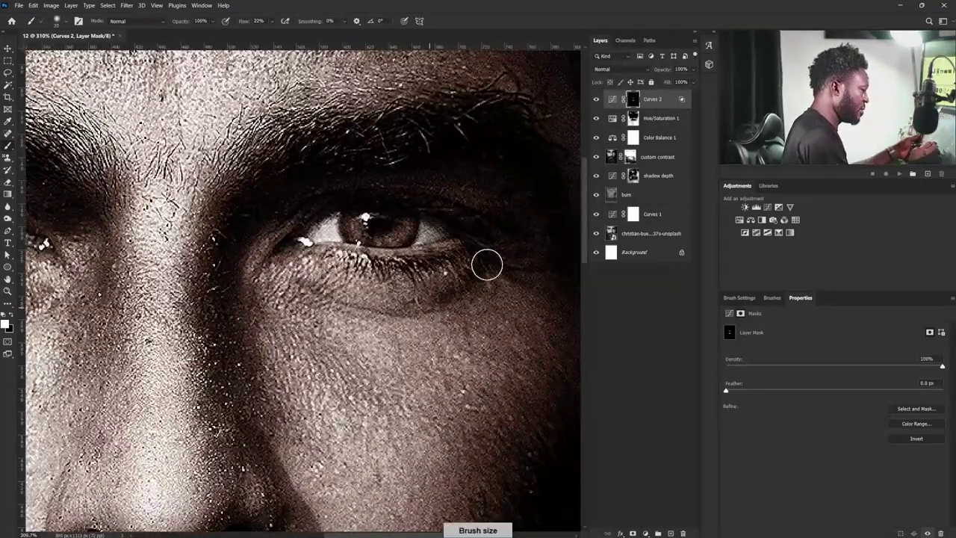
pyautogui.press(']')
pyautogui.press(']')
pyautogui.press(']')
pyautogui.press(']')
pyautogui.press(']')
# - Paint white on the Curves 2 mask around the left-hand eye to deepen its shadows
pyautogui.moveTo(496, 393)
pyautogui.mouseDown()
pyautogui.moveTo(456, 394)
pyautogui.moveTo(299, 329)
pyautogui.mouseUp()
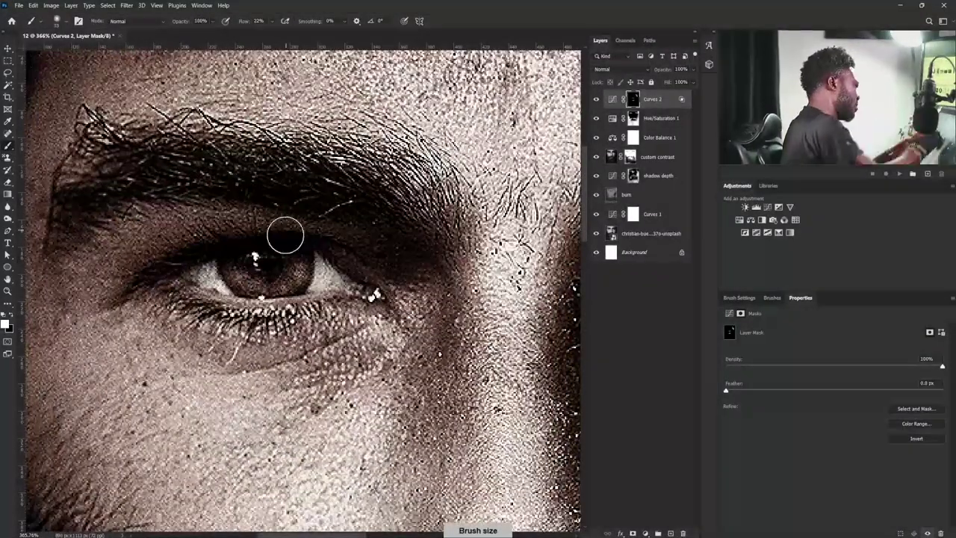
pyautogui.press(']')
pyautogui.press('[')
pyautogui.press('[')
pyautogui.moveTo(502, 375)
pyautogui.mouseDown()
pyautogui.moveTo(497, 406)
pyautogui.moveTo(468, 322)
pyautogui.moveTo(484, 328)
pyautogui.moveTo(472, 326)
pyautogui.mouseUp()
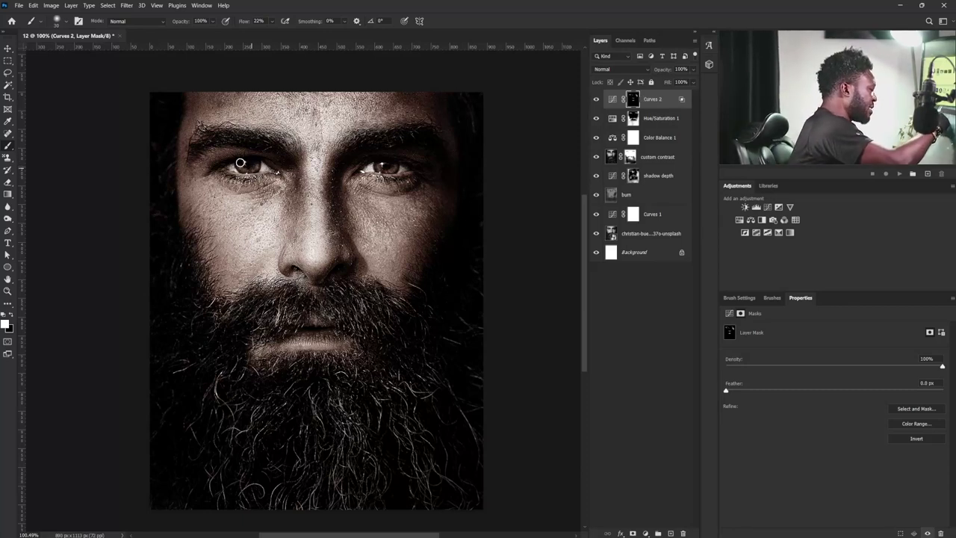
# - Lower the opacity of the custom contrast layer to 82%
pyautogui.click(656, 160)
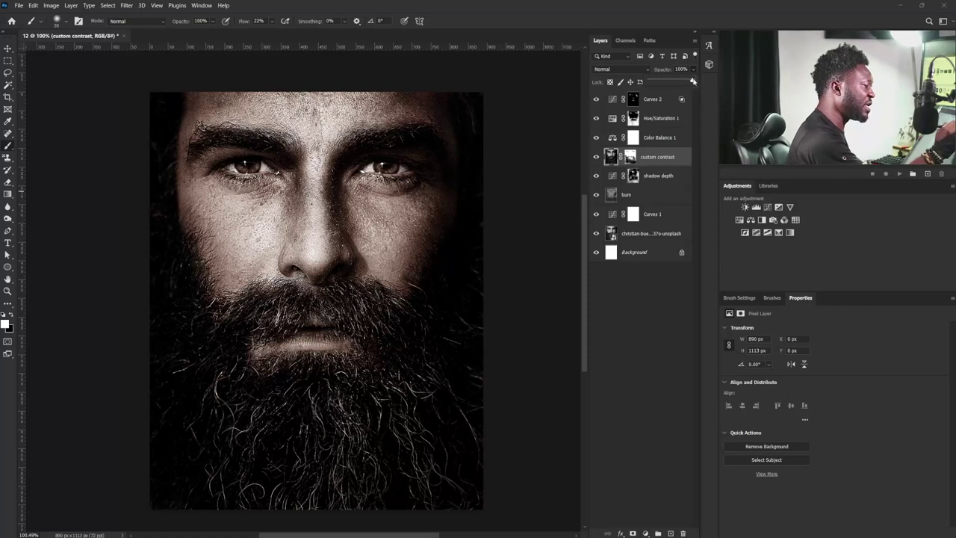
pyautogui.moveTo(692, 81); pyautogui.dragTo(691, 78)
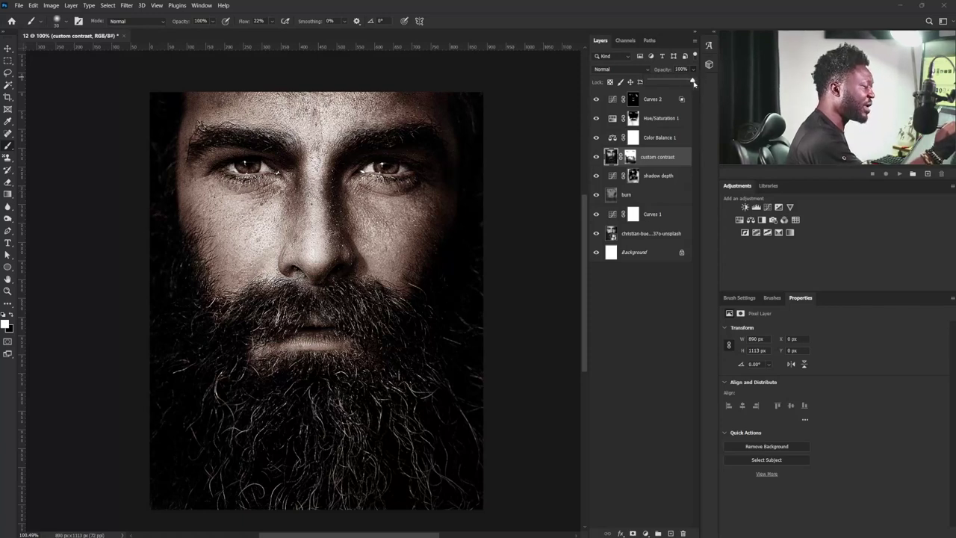
pyautogui.moveTo(693, 82)
pyautogui.mouseDown()
pyautogui.moveTo(680, 83)
pyautogui.moveTo(688, 81)
pyautogui.mouseUp()
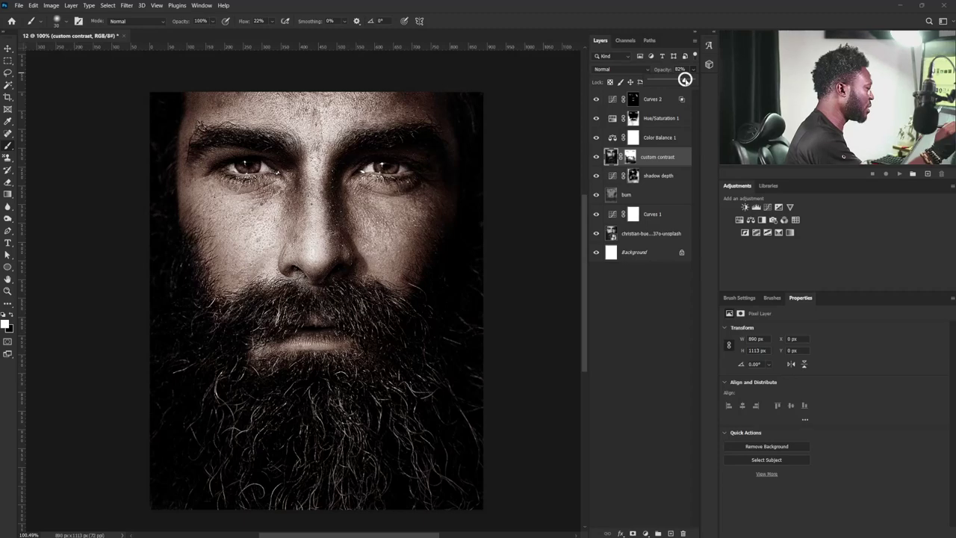
pyautogui.click(670, 154)
# - Add a Curves adjustment above Curves 2, brighten the midtones from input 114 to output 205, and invert its mask to black
pyautogui.click(652, 100)
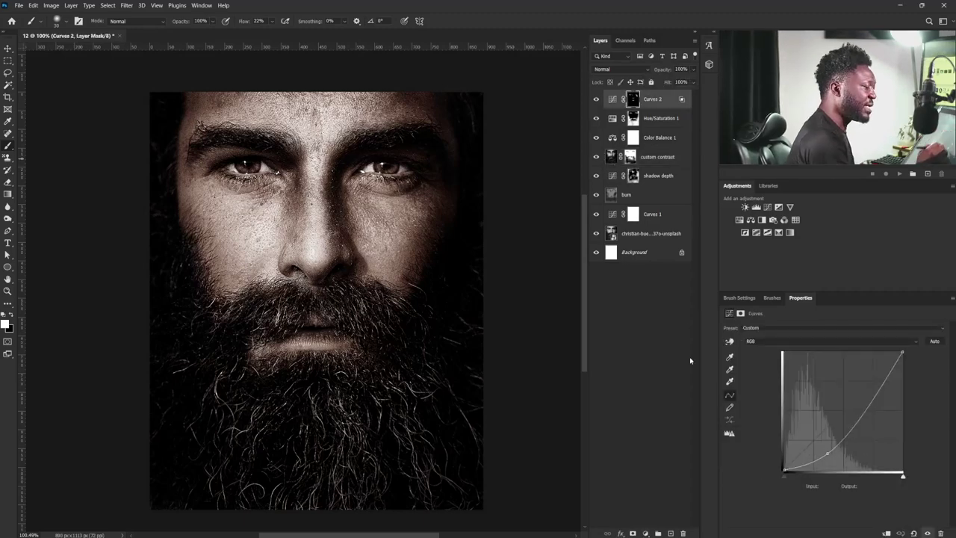
pyautogui.click(768, 207)
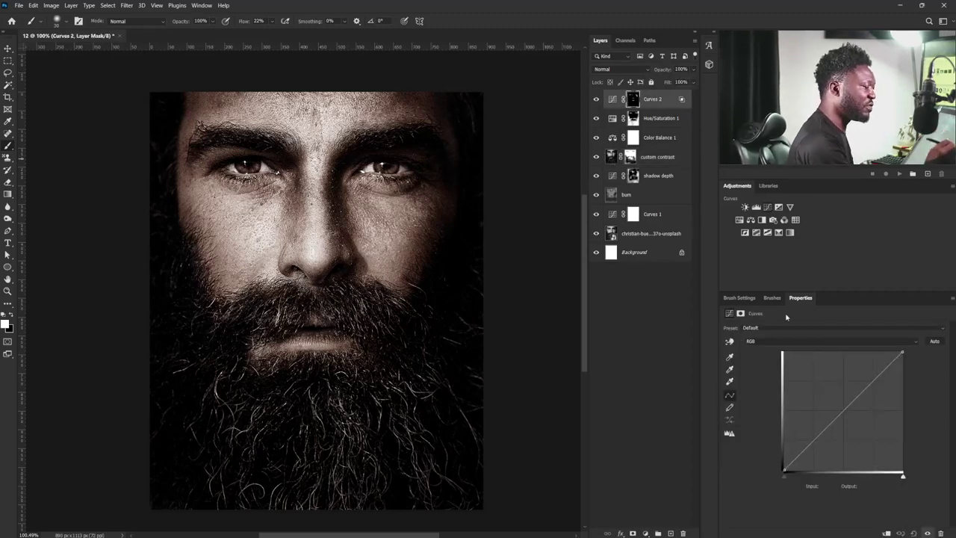
pyautogui.click(847, 404)
pyautogui.moveTo(838, 381); pyautogui.dragTo(839, 375)
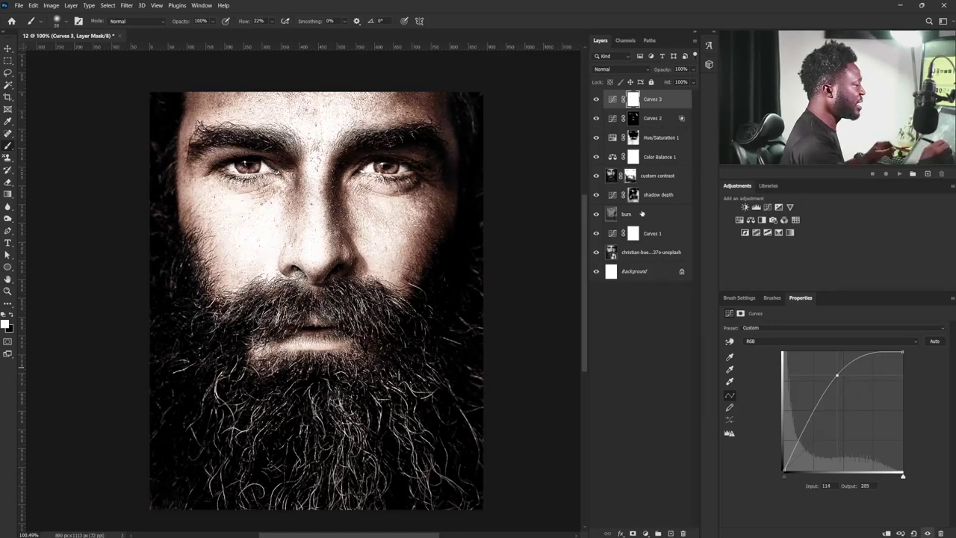
pyautogui.hotkey('ctrl', 'i')
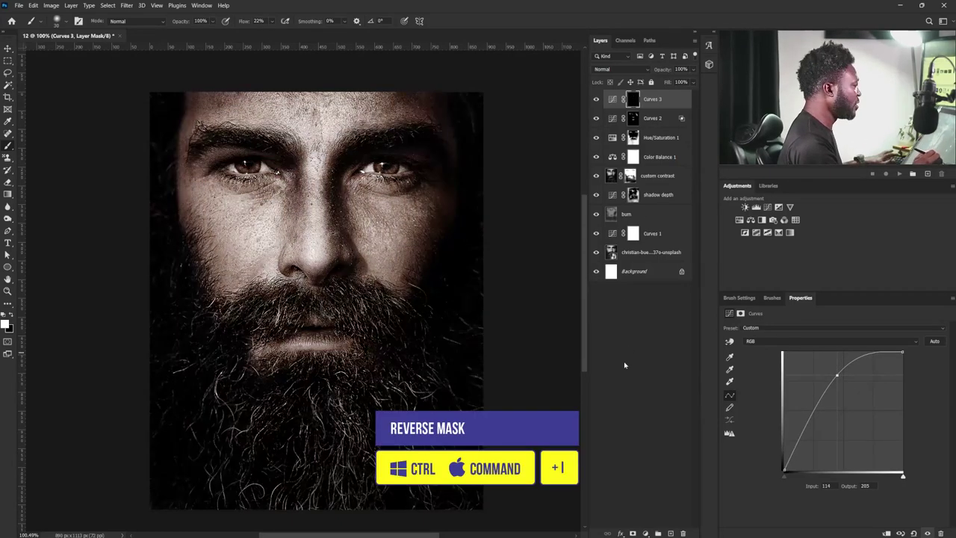
# - Set the brush flow to 60% and shrink the brush to 15 px for working on the eyes
pyautogui.moveTo(274, 30); pyautogui.dragTo(291, 33)
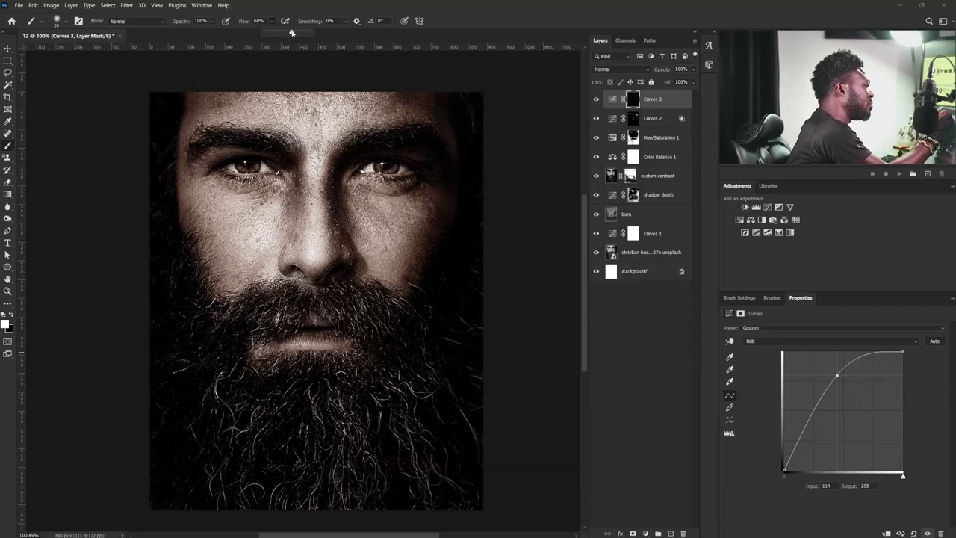
pyautogui.click(527, 148)
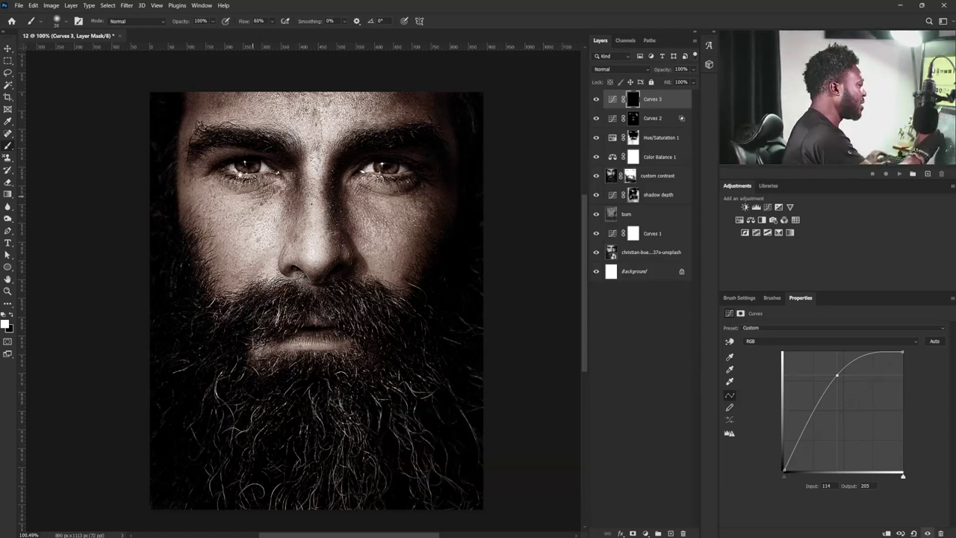
pyautogui.moveTo(252, 196); pyautogui.dragTo(300, 227)
pyautogui.scroll(8, 349, 211)
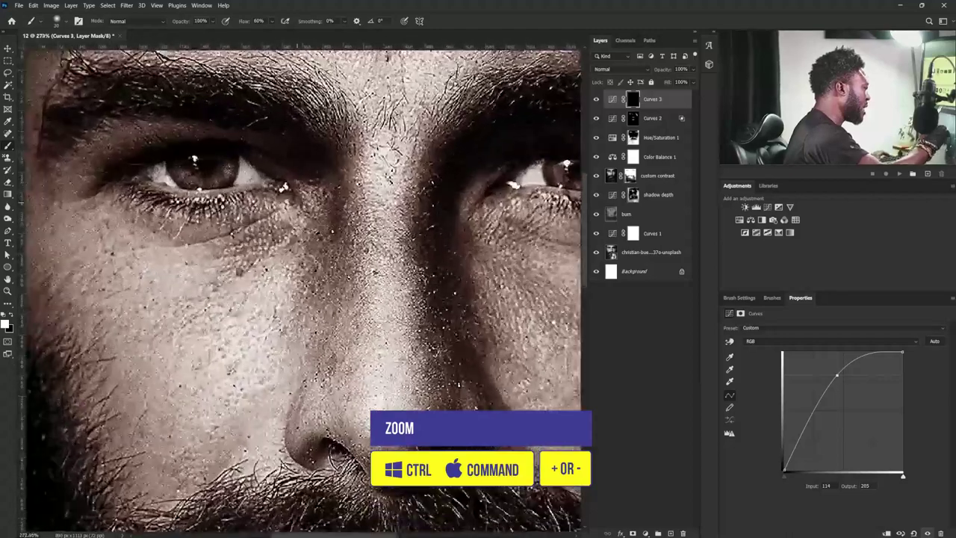
pyautogui.press('[')
pyautogui.press('[')
pyautogui.press('[')
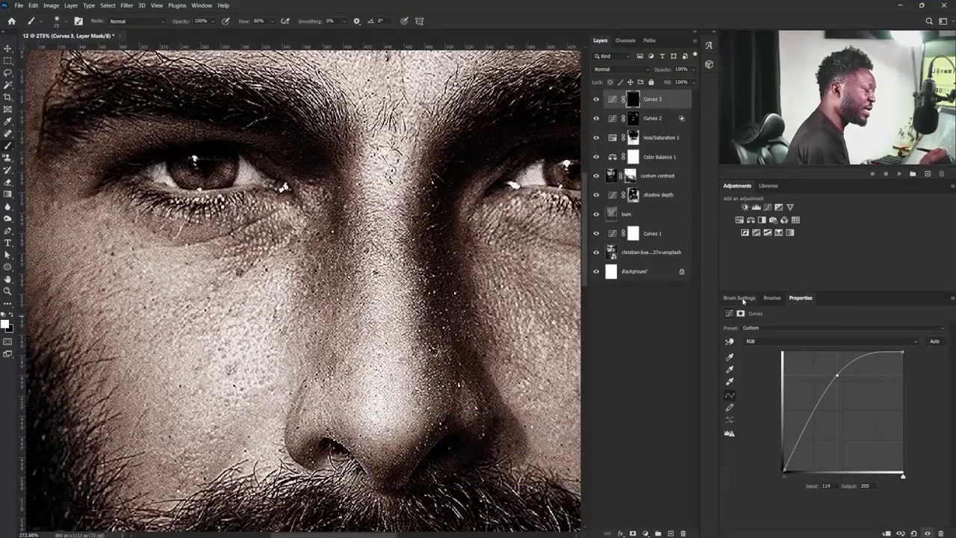
# - Choose the soft round brush tip, reduce it to 15 px, and paint white over the left-hand iris on the Curves 3 mask
pyautogui.click(741, 298)
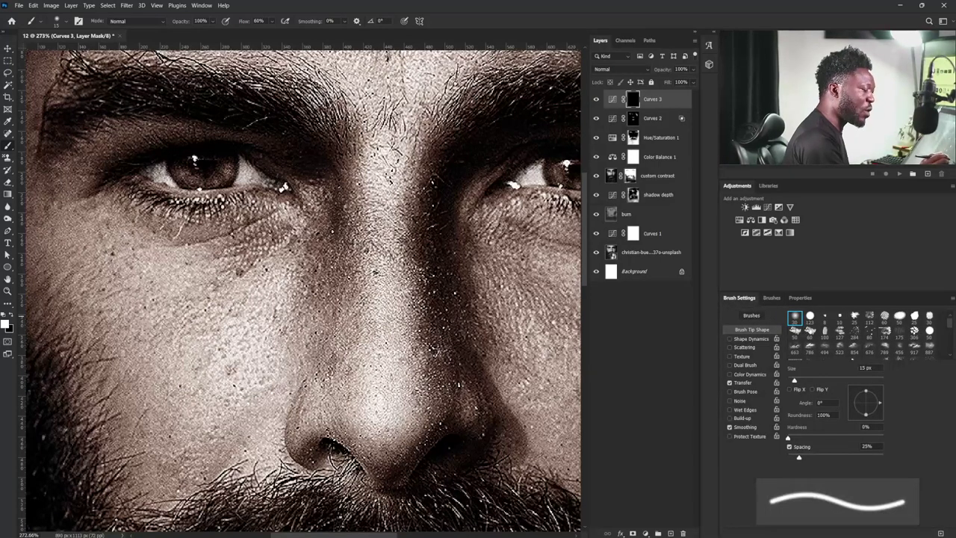
pyautogui.click(795, 316)
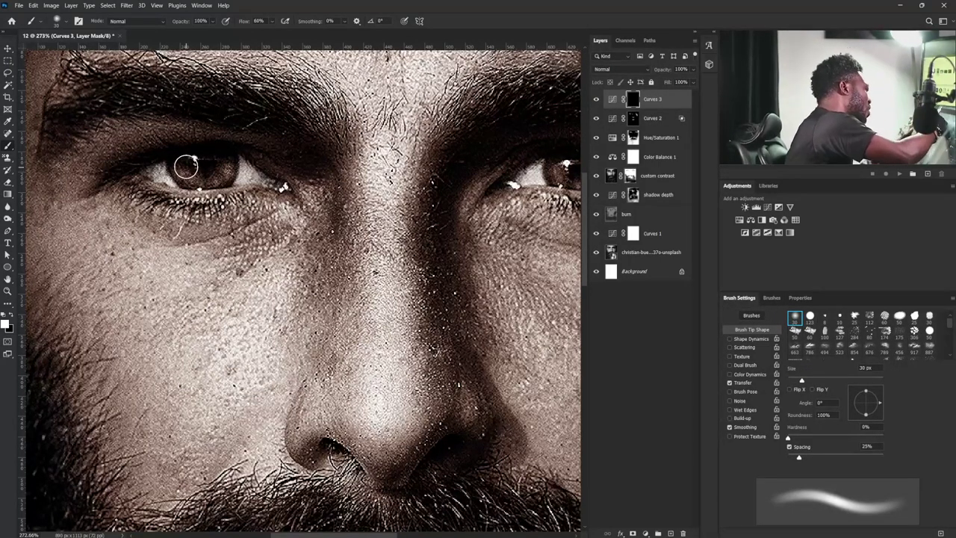
pyautogui.press('[')
pyautogui.press('[')
pyautogui.press('[')
pyautogui.moveTo(175, 167)
pyautogui.mouseDown()
pyautogui.moveTo(196, 177)
pyautogui.moveTo(228, 174)
pyautogui.mouseUp()
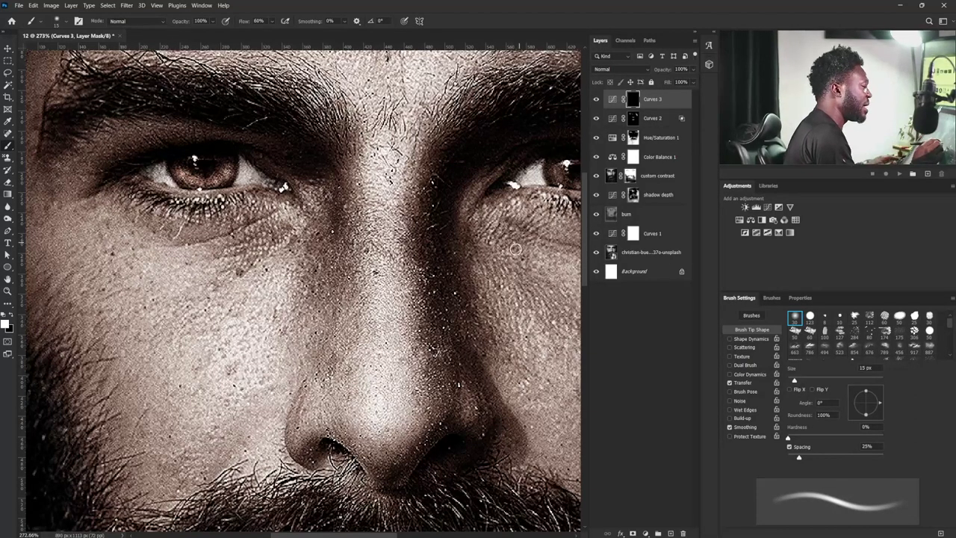
# - Paint white over the right-hand iris on the Curves 3 mask to brighten it
pyautogui.moveTo(514, 254); pyautogui.dragTo(327, 295)
pyautogui.moveTo(254, 335); pyautogui.dragTo(258, 336)
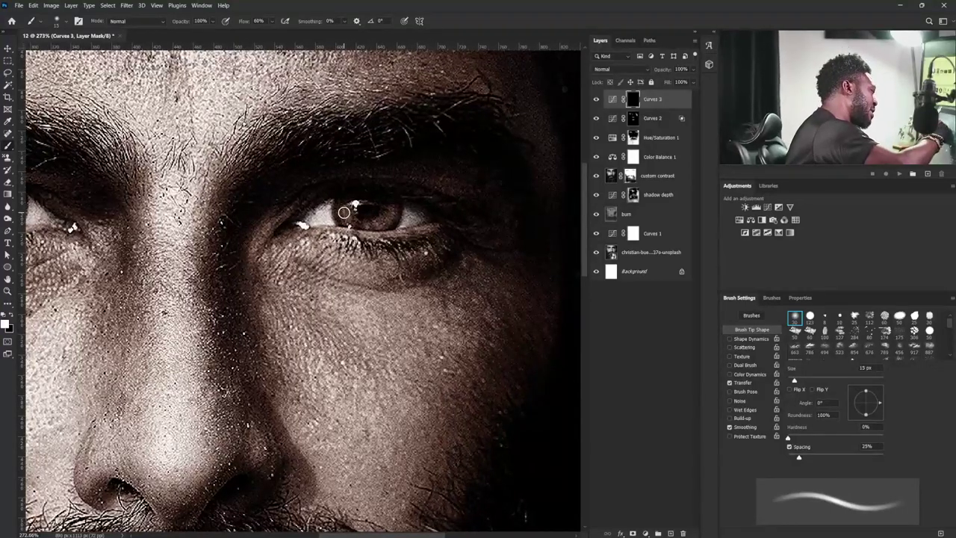
pyautogui.moveTo(344, 213)
pyautogui.mouseDown()
pyautogui.moveTo(384, 223)
pyautogui.moveTo(395, 205)
pyautogui.mouseUp()
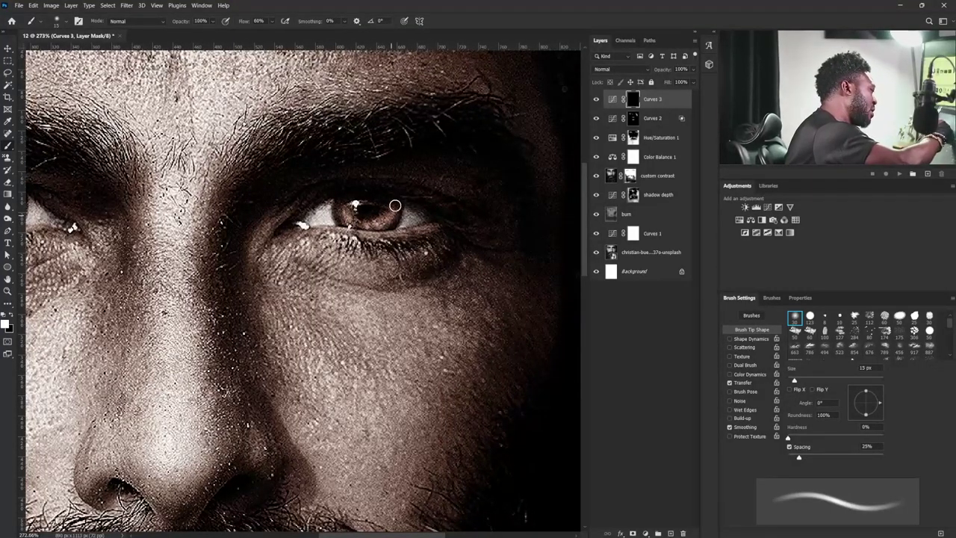
pyautogui.moveTo(460, 384); pyautogui.dragTo(423, 304)
pyautogui.moveTo(468, 324); pyautogui.dragTo(482, 326)
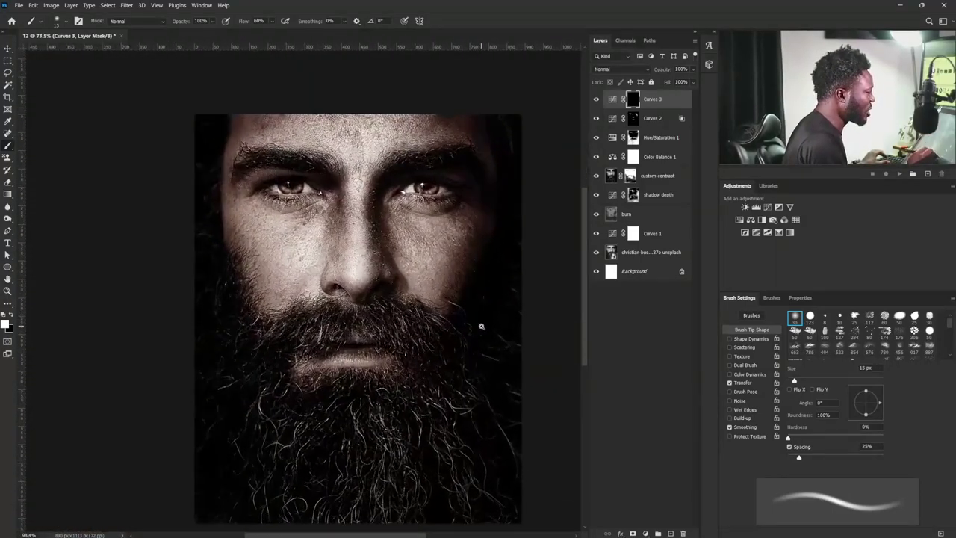
pyautogui.scroll(2, 481, 326)
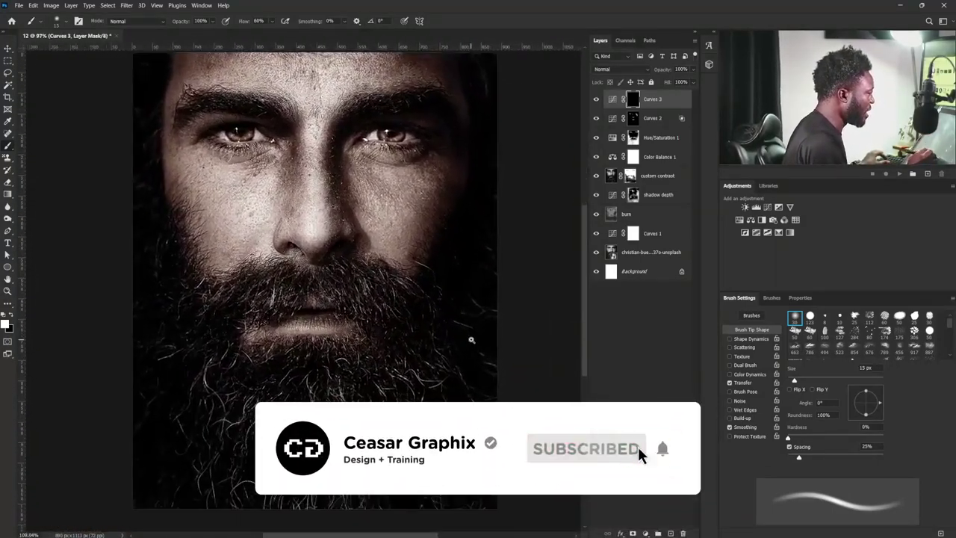
pyautogui.scroll(-2, 471, 340)
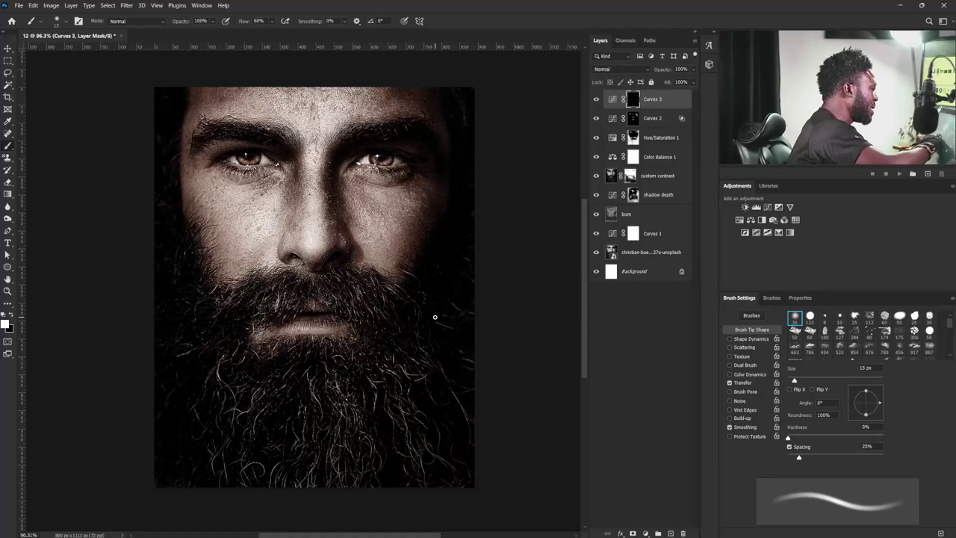
# - Add a Selective Color adjustment at the top of the stack and set Black to +82% for the Whites
pyautogui.click(779, 233)
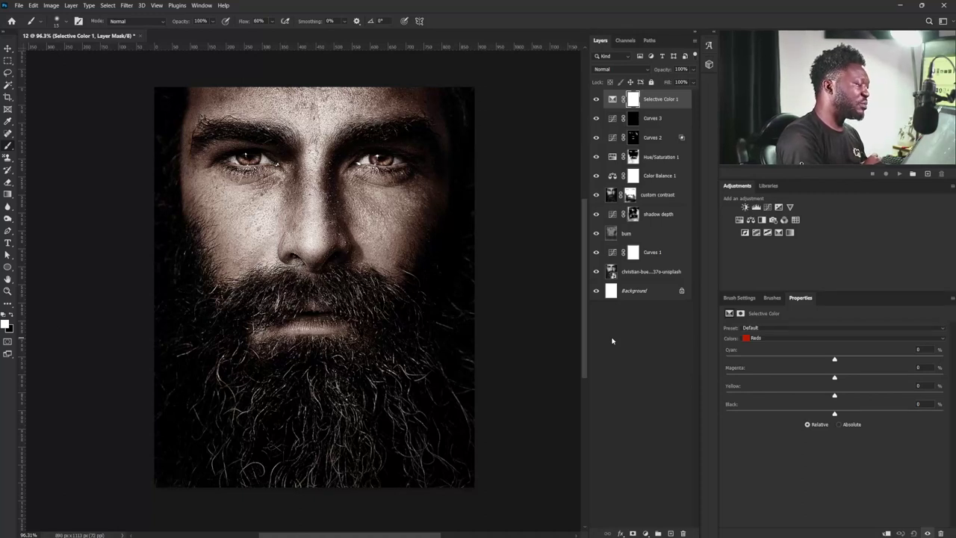
pyautogui.click(782, 339)
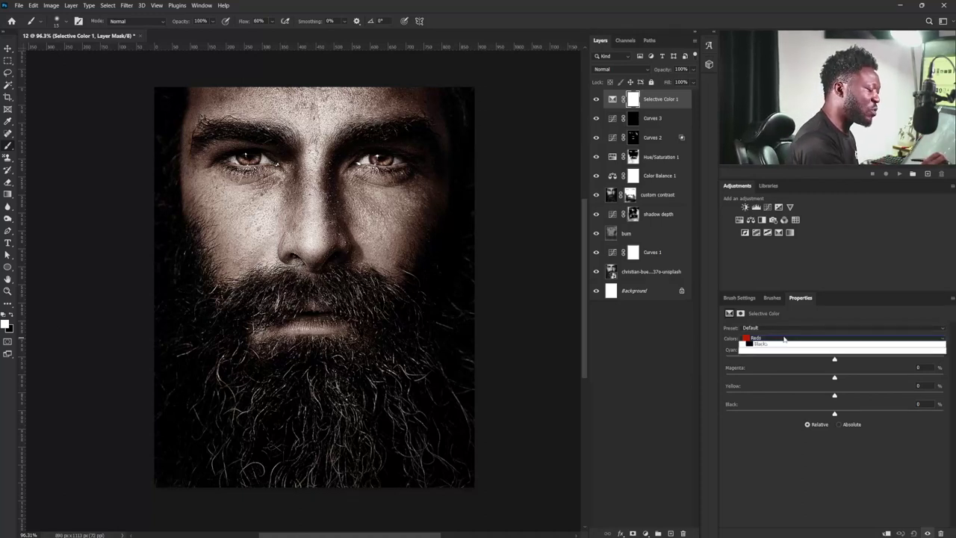
pyautogui.click(767, 392)
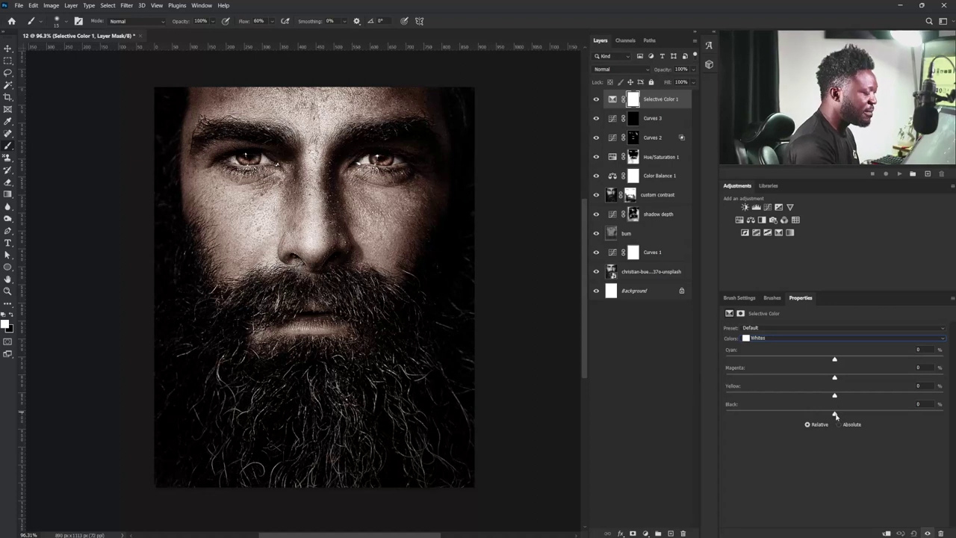
pyautogui.moveTo(836, 413); pyautogui.dragTo(871, 414)
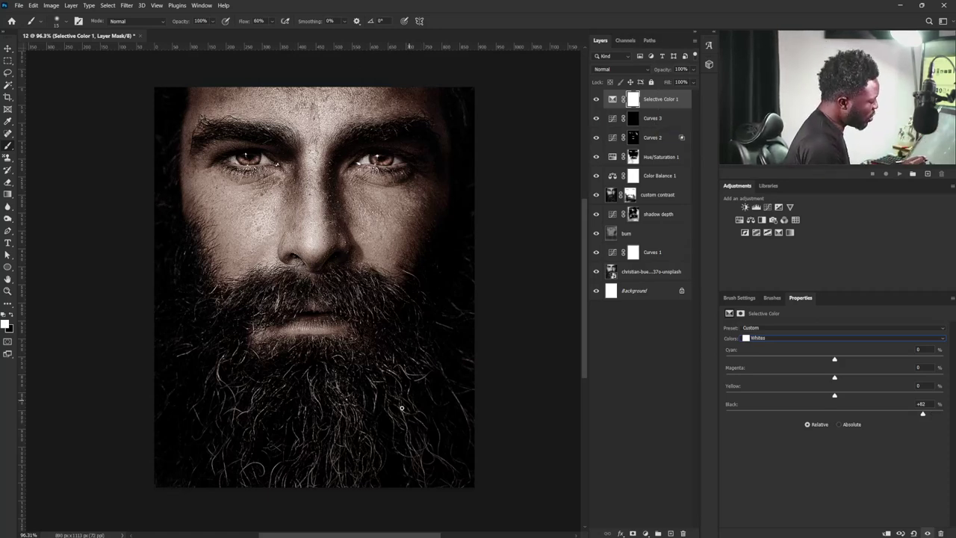
# - Add a Solid Color fill layer in dark reddish brown, 1a0d0d, above the Selective Color adjustment
pyautogui.click(666, 104)
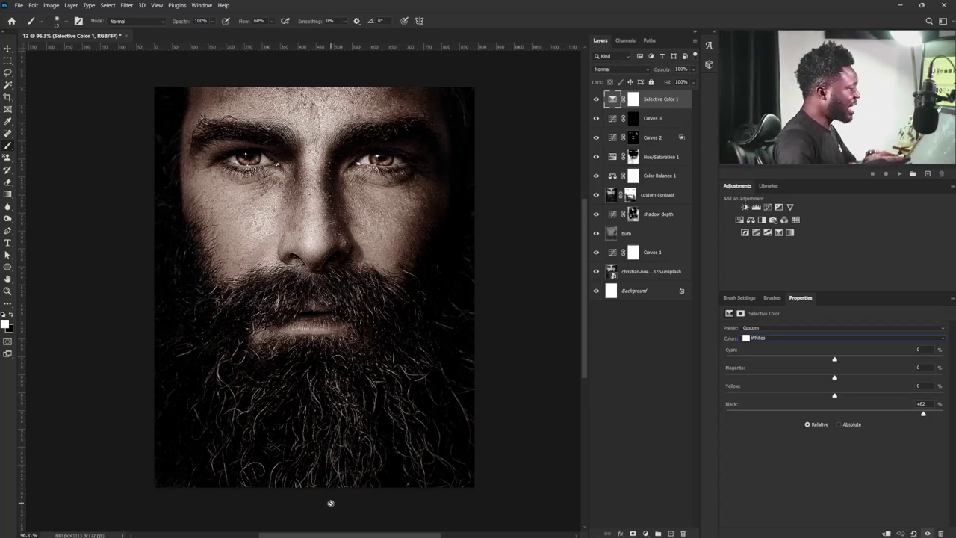
pyautogui.click(646, 534)
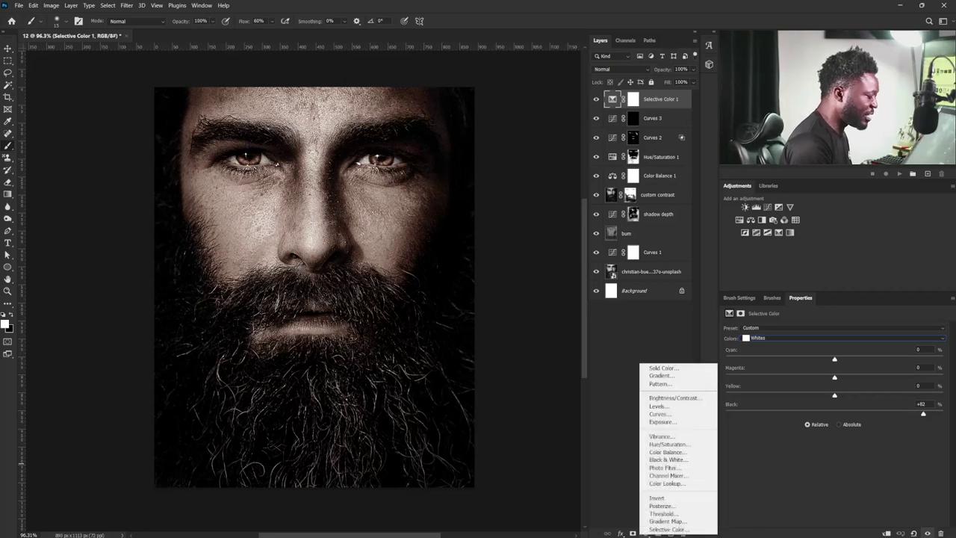
pyautogui.click(678, 369)
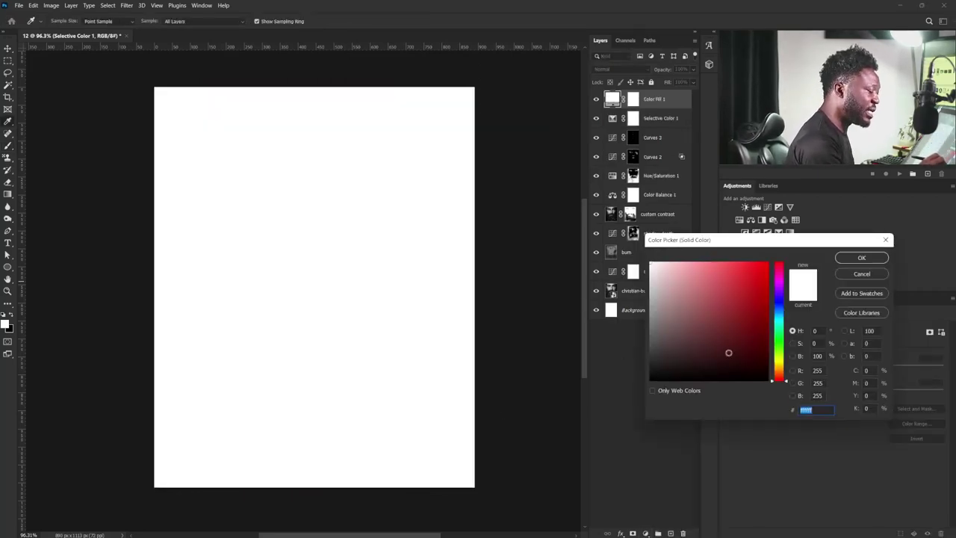
pyautogui.moveTo(728, 352); pyautogui.dragTo(711, 368)
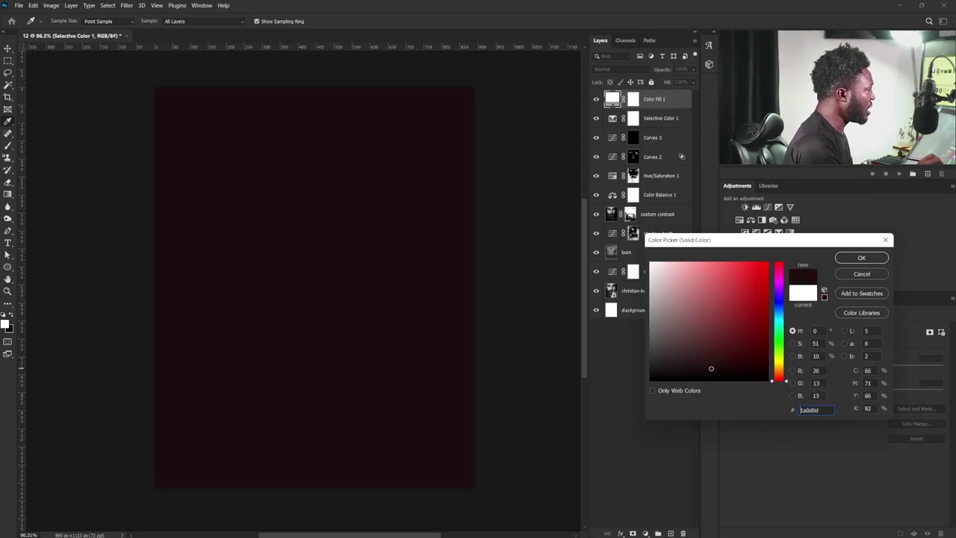
pyautogui.click(862, 258)
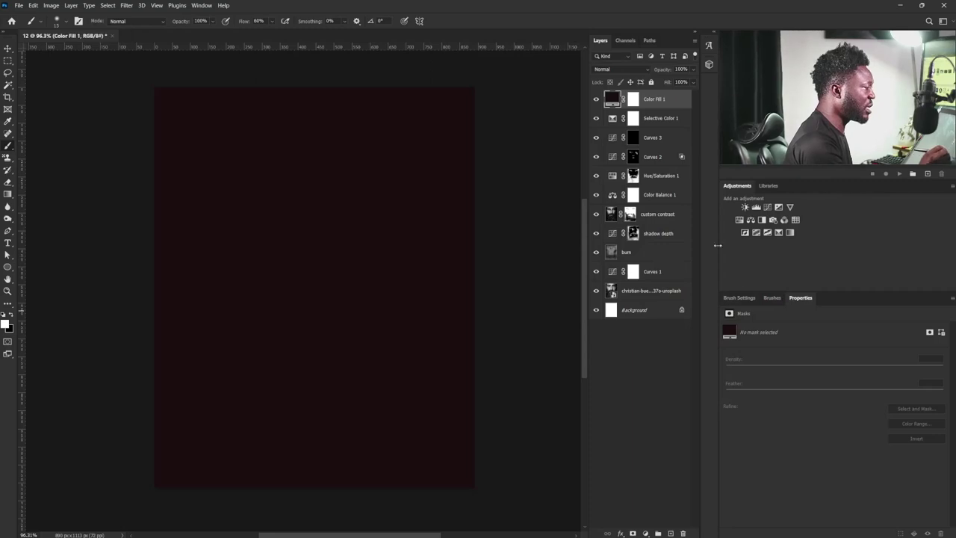
# - Blend the color fill out of the shadows with Blend If, splitting the Underlying Layer black slider with its upper half at 107
pyautogui.doubleClick(684, 103)
pyautogui.moveTo(704, 125); pyautogui.dragTo(658, 250)
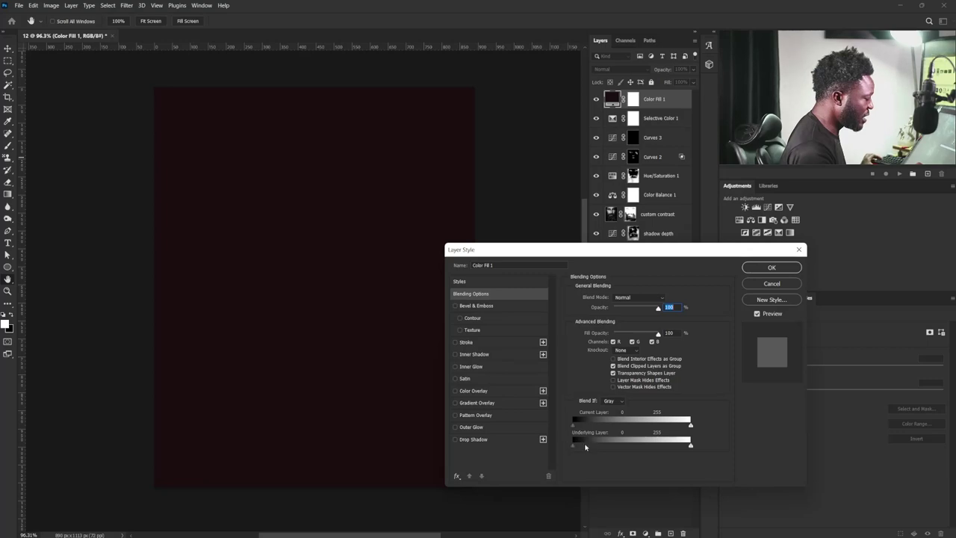
pyautogui.moveTo(574, 446)
pyautogui.mouseDown()
pyautogui.moveTo(626, 446)
pyautogui.moveTo(567, 454)
pyautogui.mouseUp()
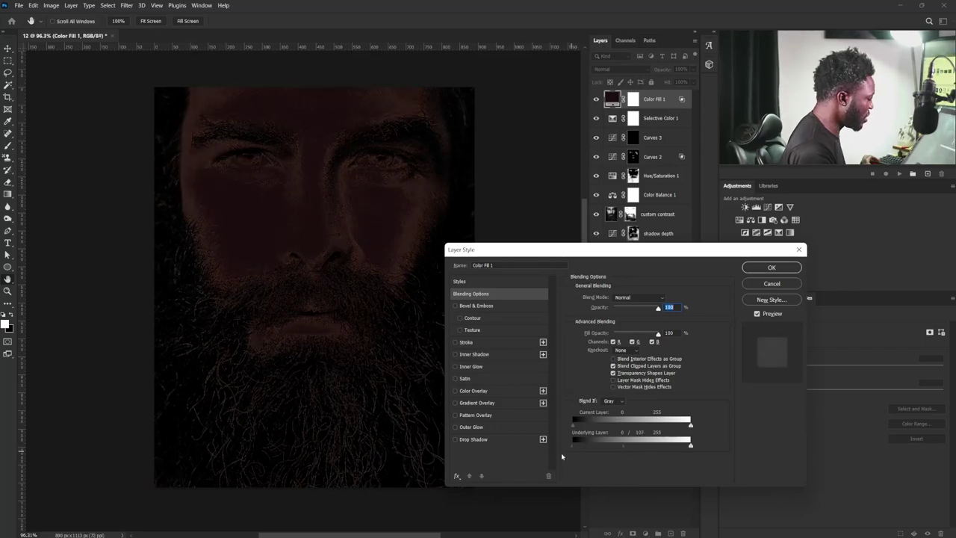
pyautogui.press('Return')
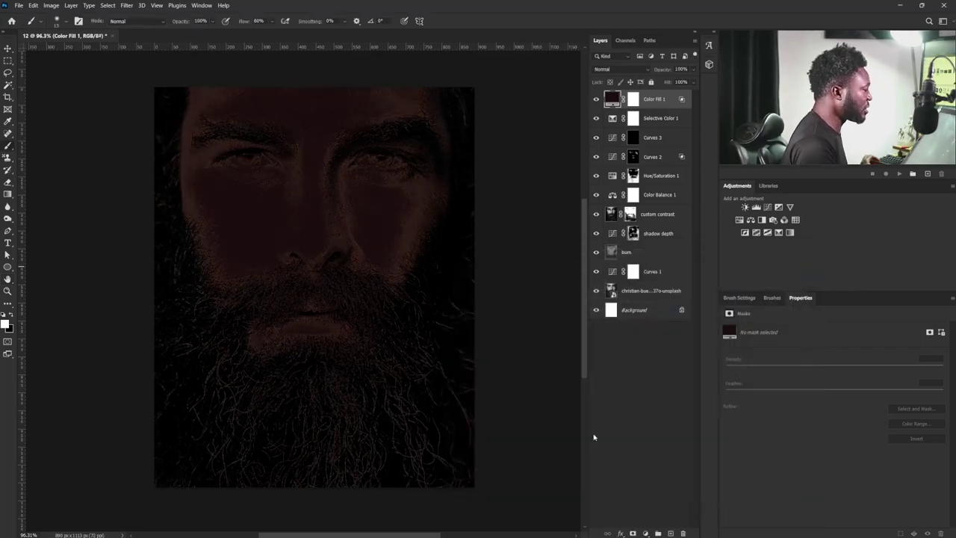
# - Rename the color fill layer as "reduce grey" and invert its mask to black
pyautogui.click(633, 99)
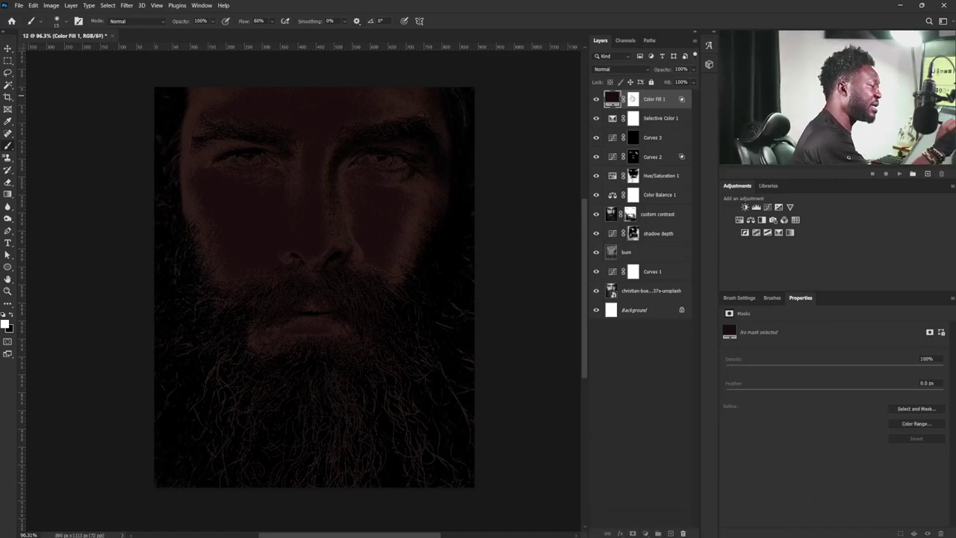
pyautogui.doubleClick(655, 100)
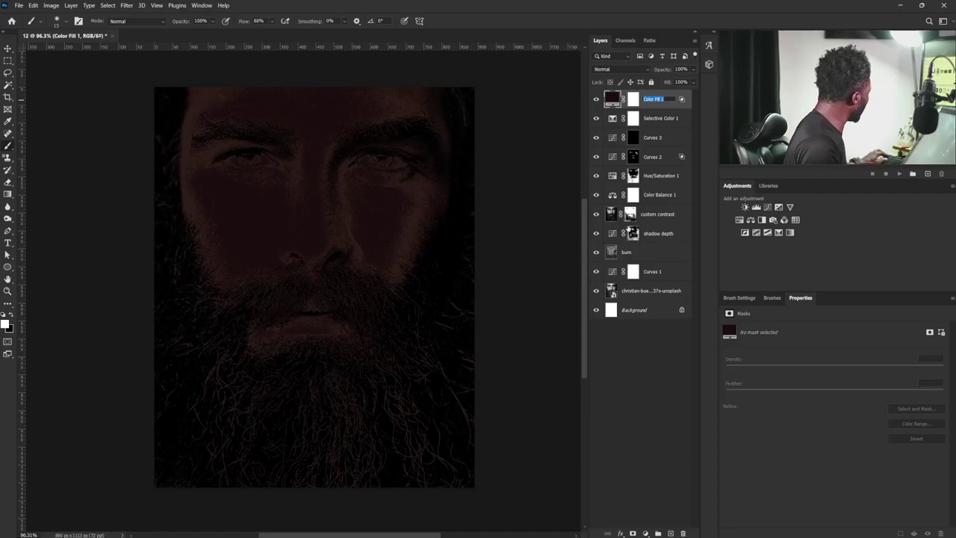
pyautogui.write('reduce grey')
pyautogui.click(633, 100)
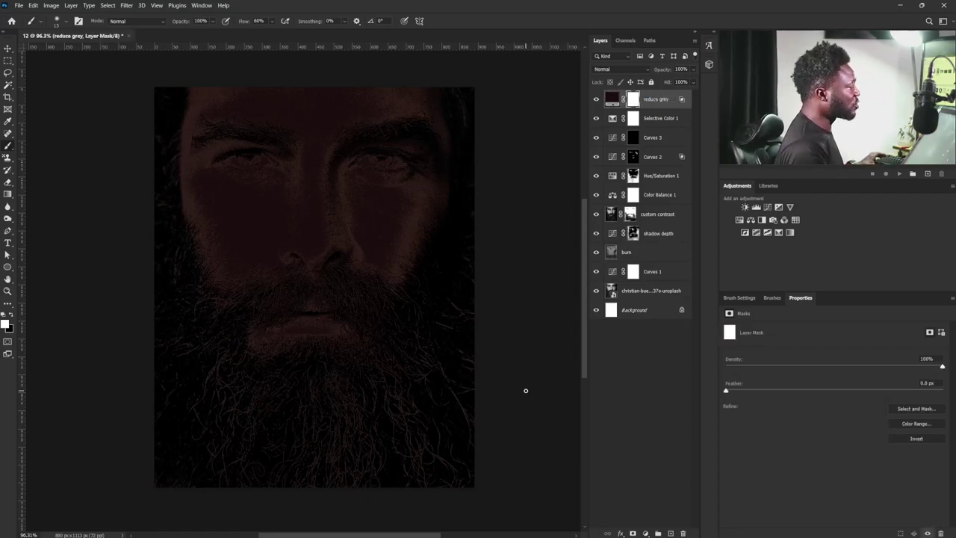
pyautogui.hotkey('ctrl', 'i')
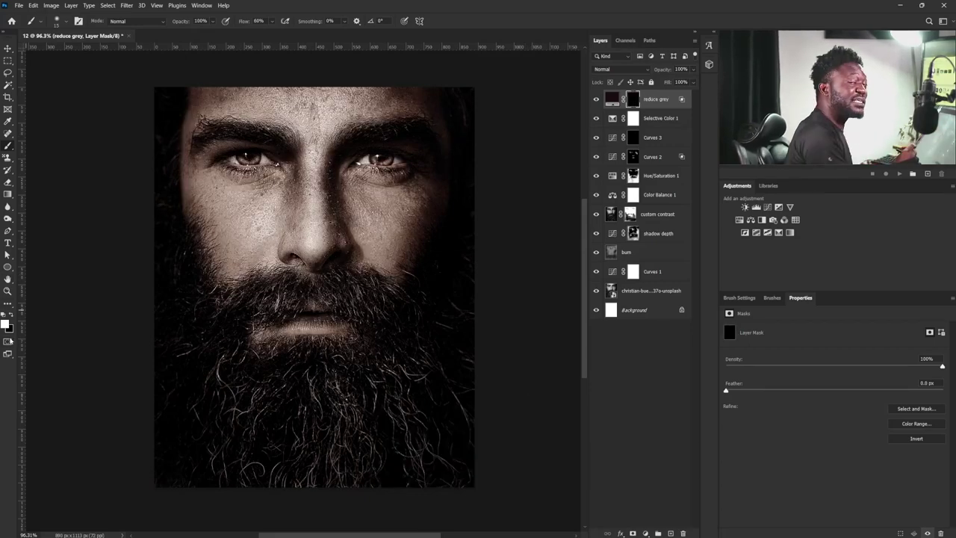
# - Paint white on the "reduce grey" mask over the lower beard with a soft 250 px brush
pyautogui.click(739, 298)
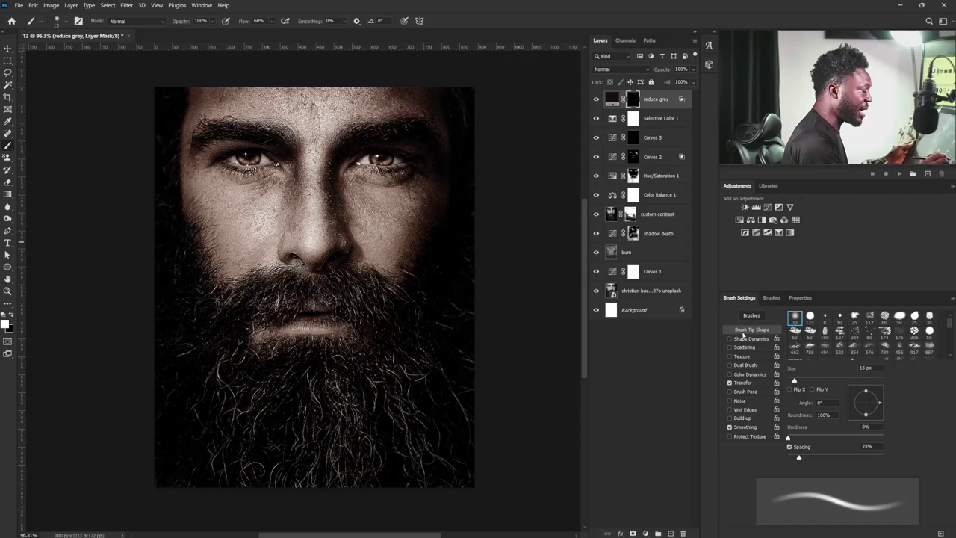
pyautogui.press(']')
pyautogui.press(']')
pyautogui.press(']')
pyautogui.press(']')
pyautogui.press(']')
pyautogui.press(']')
pyautogui.press(']')
pyautogui.press(']')
pyautogui.press(']')
pyautogui.press(']')
pyautogui.press(']')
pyautogui.press(']')
pyautogui.press(']')
pyautogui.press(']')
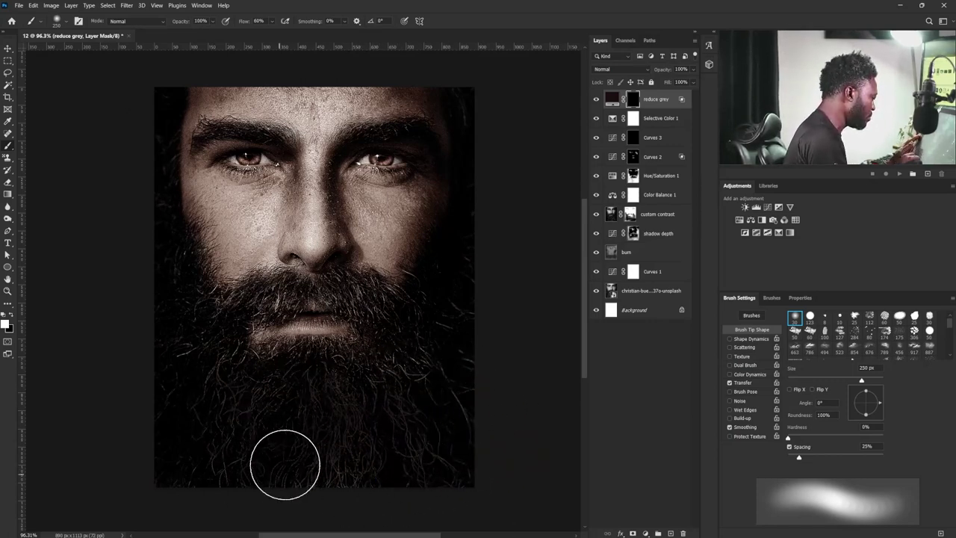
# - Extend the "reduce grey" mask over the upper beard and its side edges with smaller soft brushes of 125 px and 90 px
pyautogui.press('[')
pyautogui.press('[')
pyautogui.press('[')
pyautogui.press('[')
pyautogui.press('[')
pyautogui.press('[')
pyautogui.press('[')
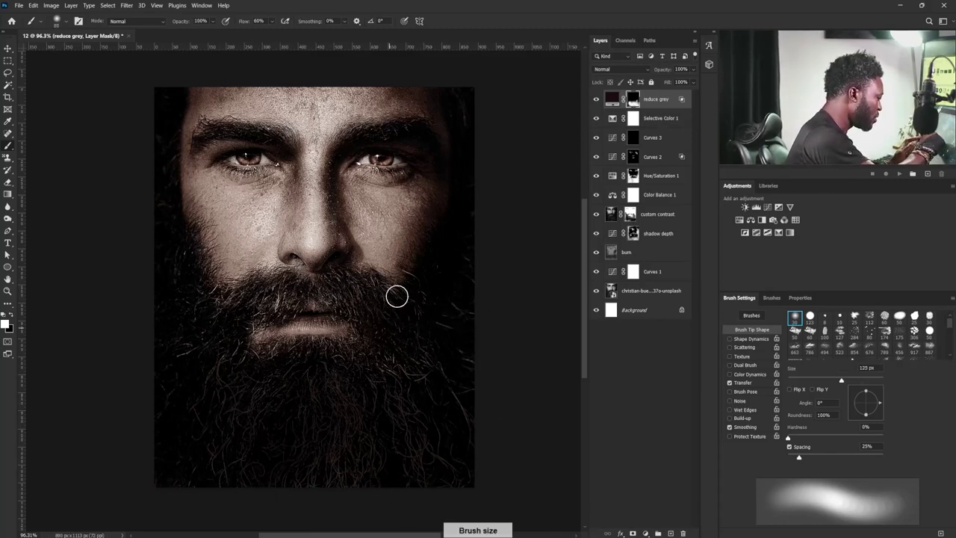
pyautogui.press(']')
pyautogui.press(']')
pyautogui.press(']')
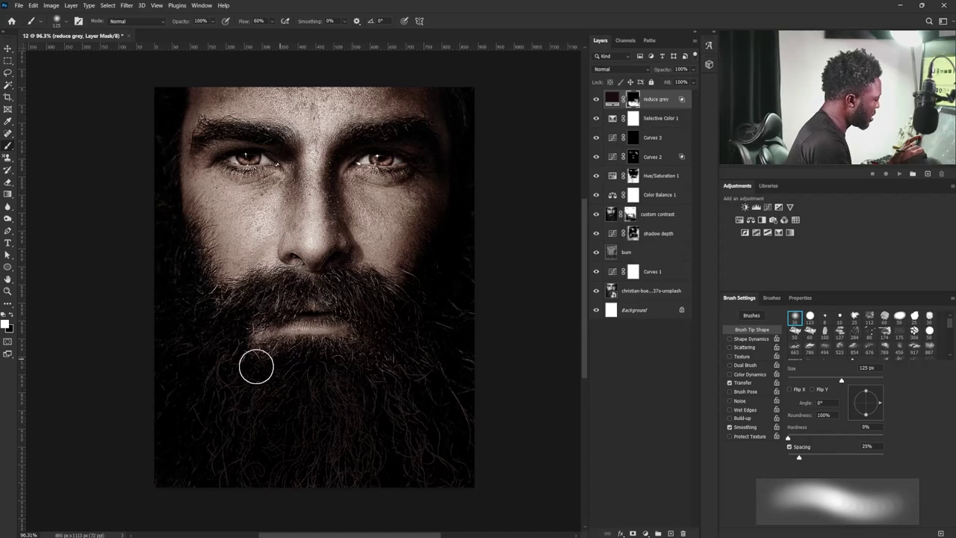
pyautogui.press('[')
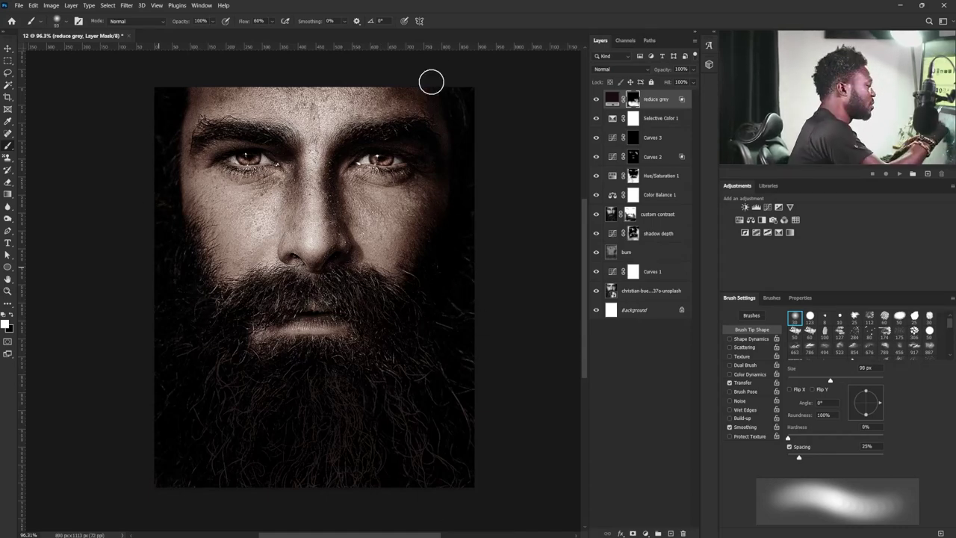
pyautogui.press('[')
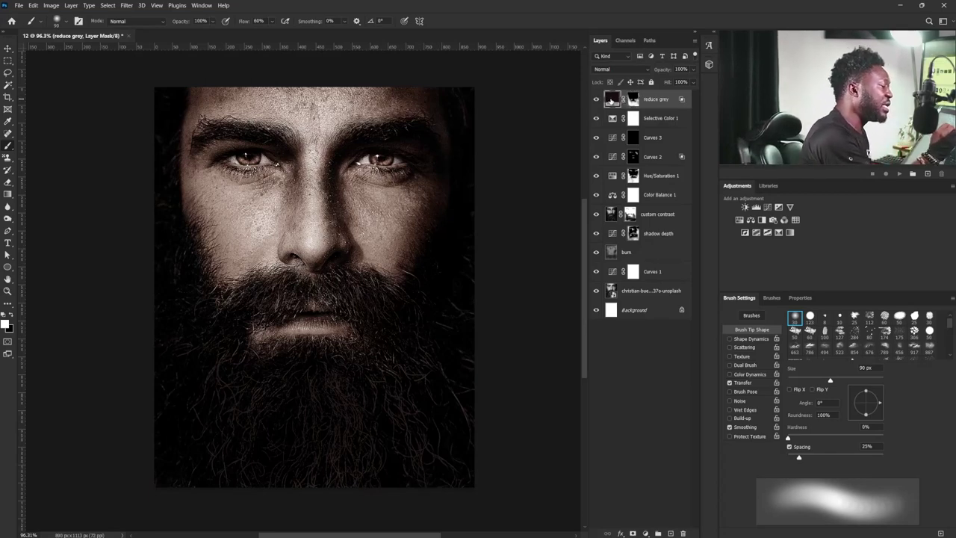
# - Change the "reduce grey" fill color to near-black, about 040303
pyautogui.doubleClick(612, 100)
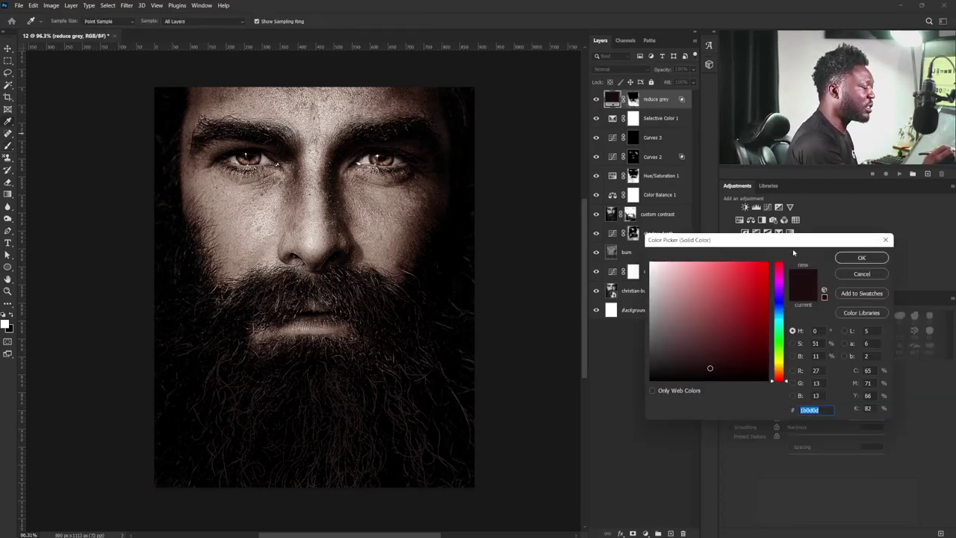
pyautogui.moveTo(779, 241); pyautogui.dragTo(745, 284)
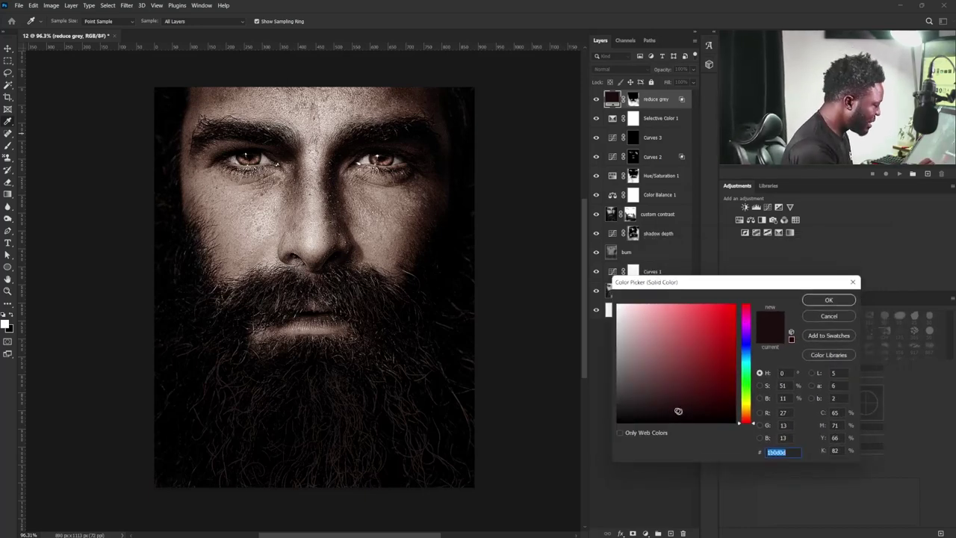
pyautogui.moveTo(678, 410); pyautogui.dragTo(657, 416)
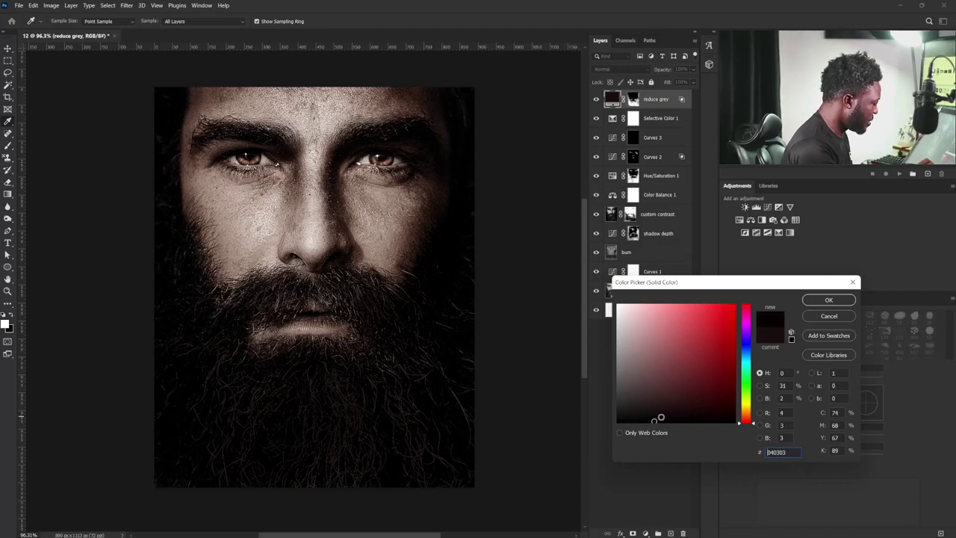
pyautogui.click(828, 299)
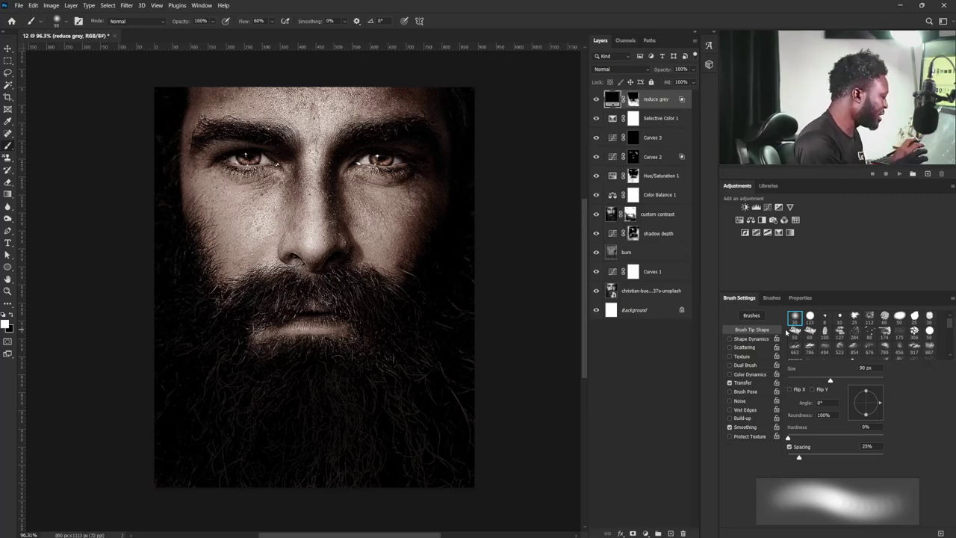
# - Lower the "reduce grey" layer's opacity to 91% and touch up its mask
pyautogui.click(694, 81)
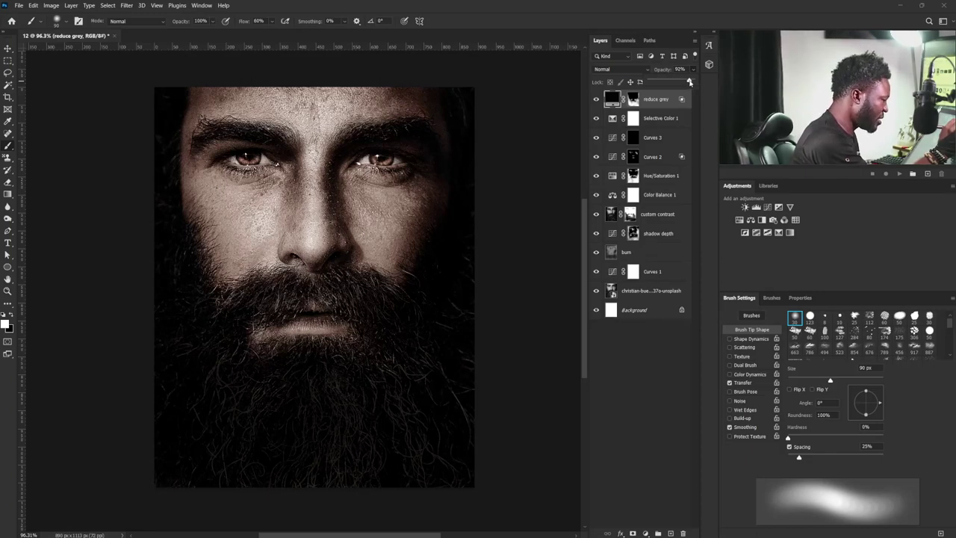
pyautogui.click(633, 99)
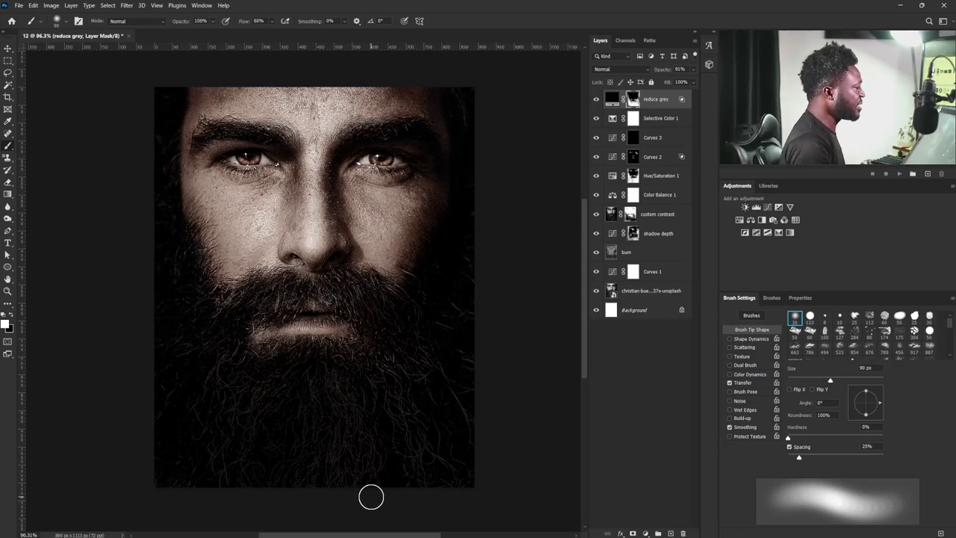
pyautogui.click(637, 235)
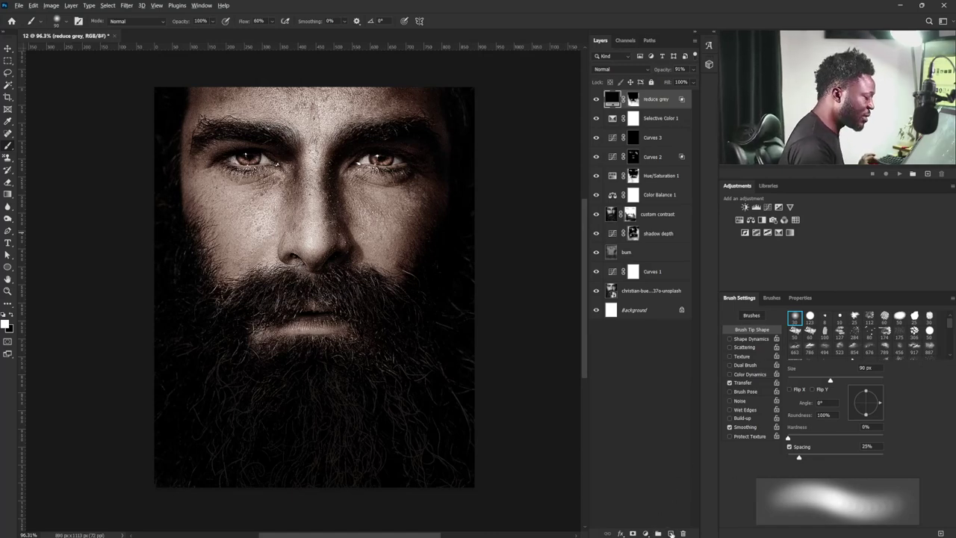
# - Create a new layer named "noise" in Soft Light mode, filled with the neutral 50% gray
pyautogui.hotkey('ctrl', 'shift', 'n')
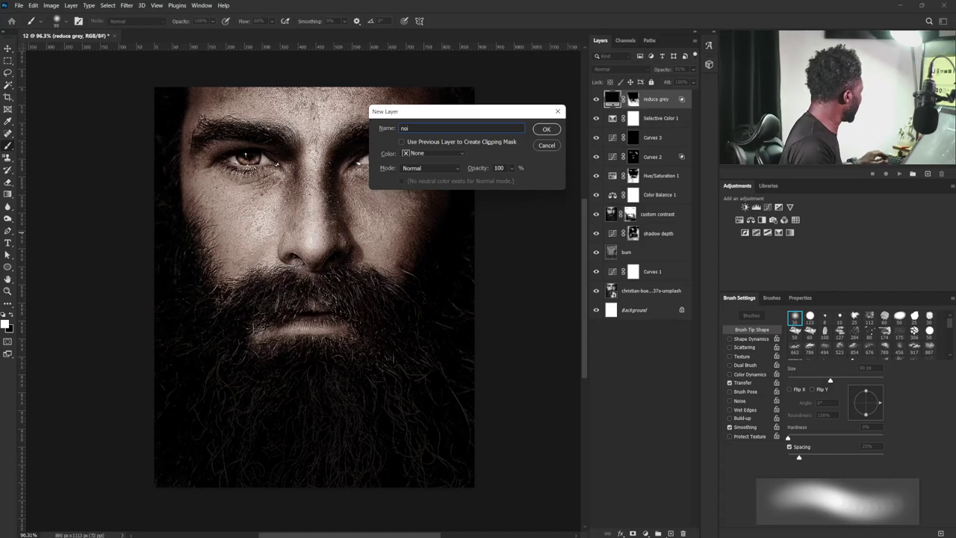
pyautogui.click(447, 169)
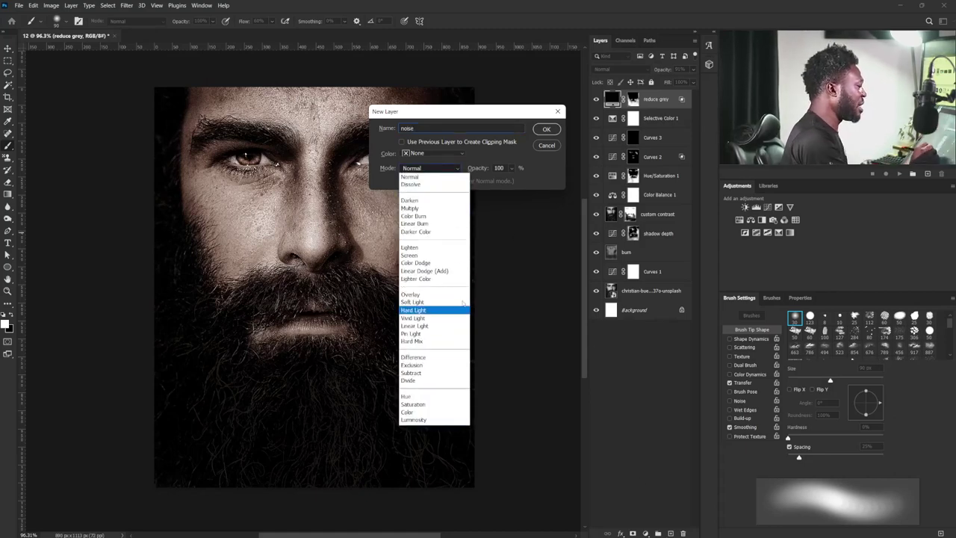
pyautogui.click(425, 302)
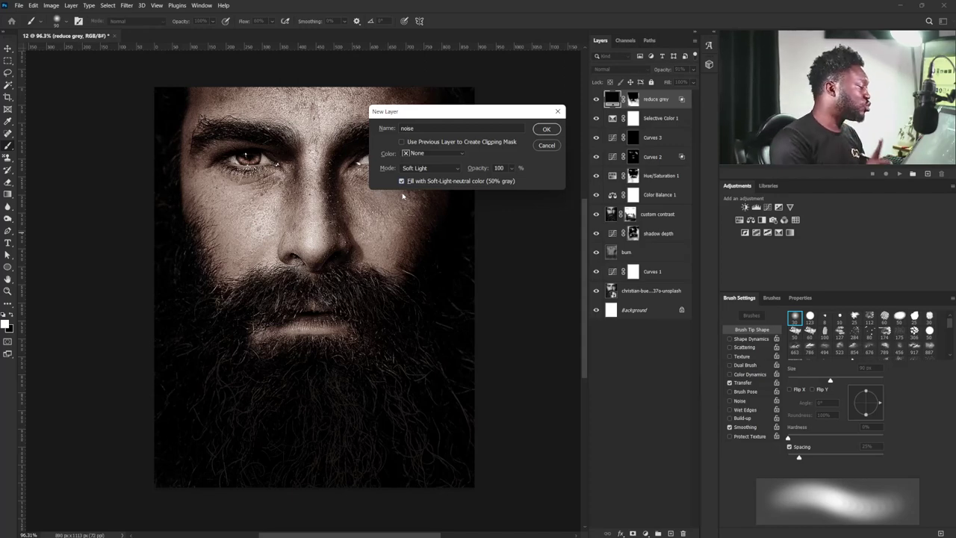
pyautogui.click(546, 130)
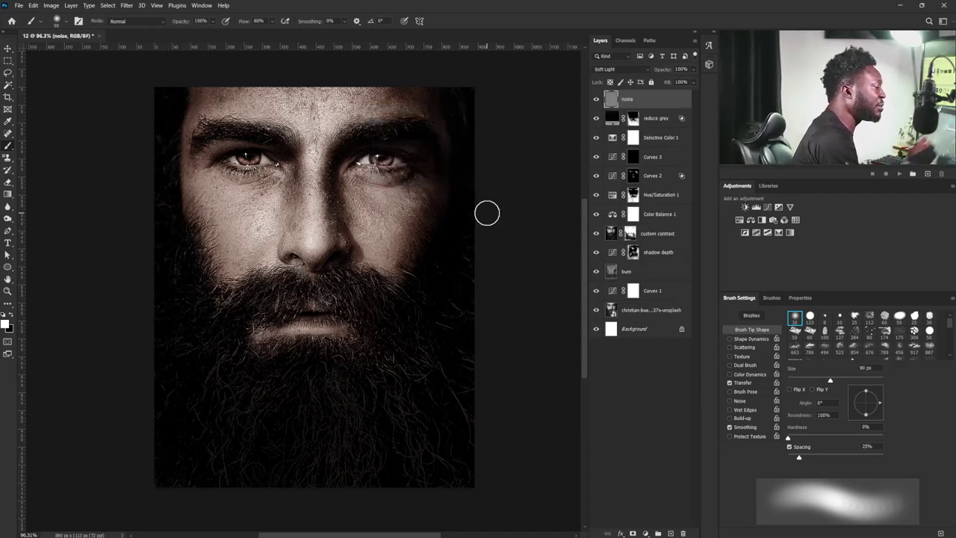
# - Apply the Add Noise filter to the "noise" layer at 13.46%, with Uniform distribution and Monochromatic
pyautogui.click(127, 5)
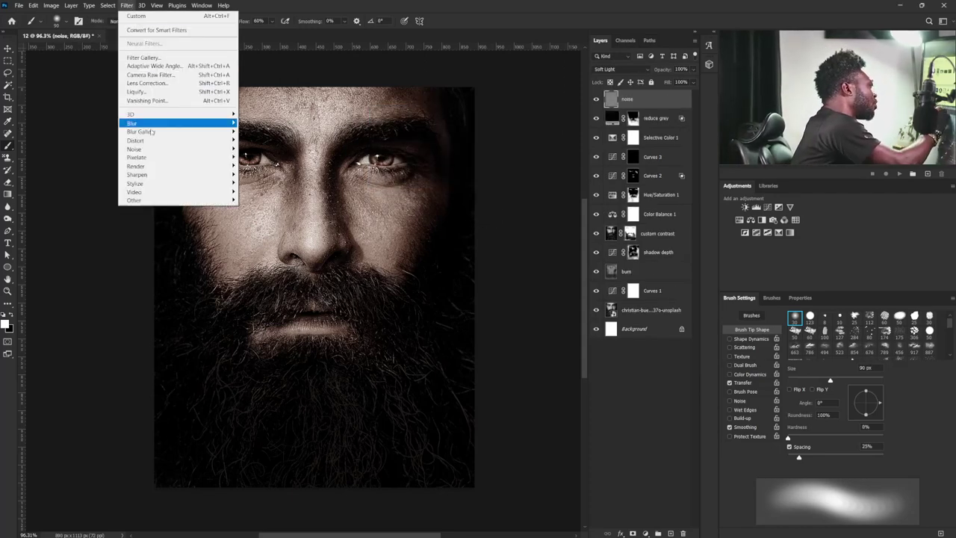
pyautogui.moveTo(198, 149)
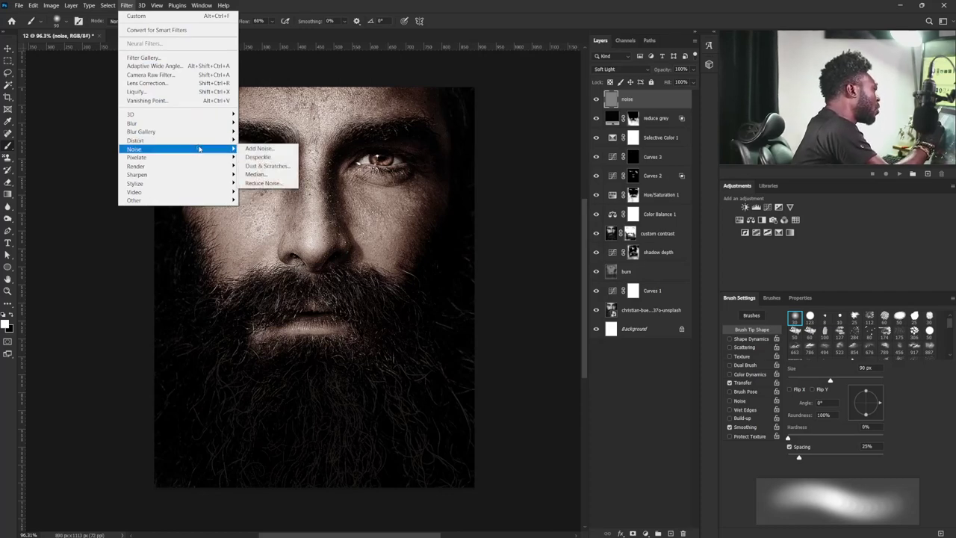
pyautogui.click(258, 149)
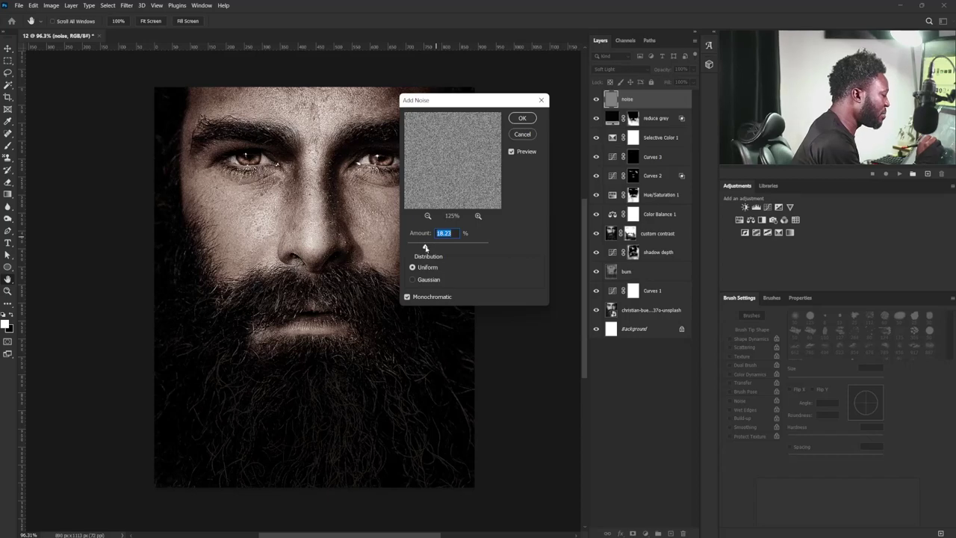
pyautogui.moveTo(425, 248); pyautogui.dragTo(420, 248)
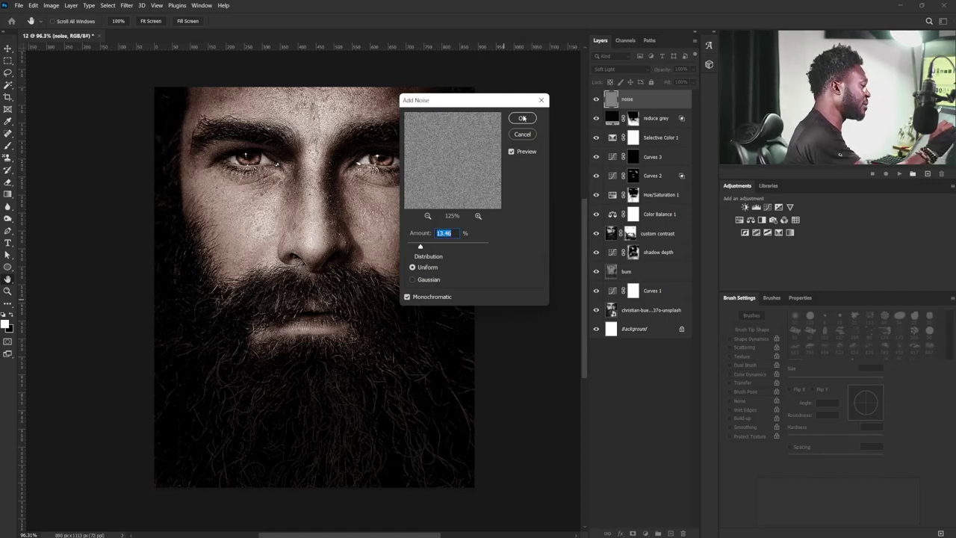
pyautogui.press('Return')
pyautogui.press('b')
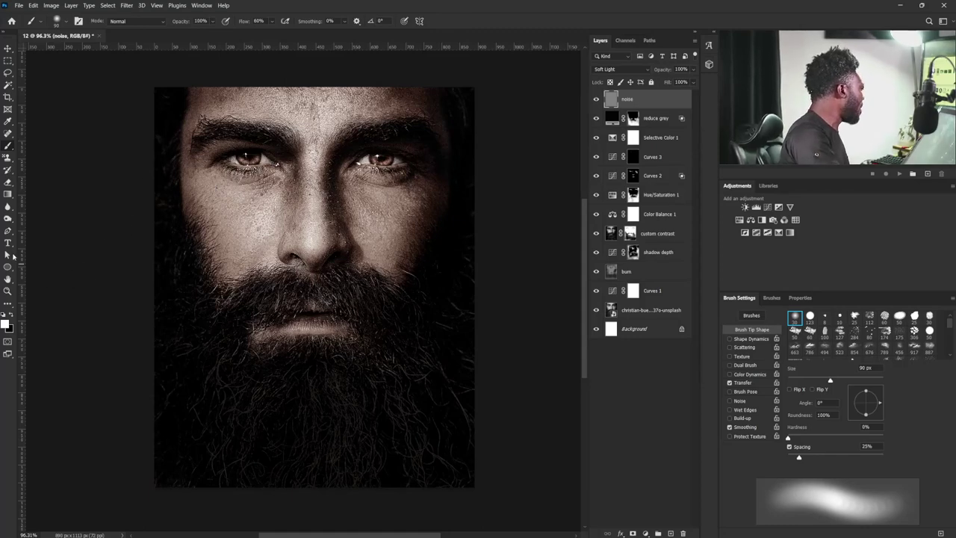
# - Add white text reading "1" over the beard and scale it up to about 258%
pyautogui.click(9, 243)
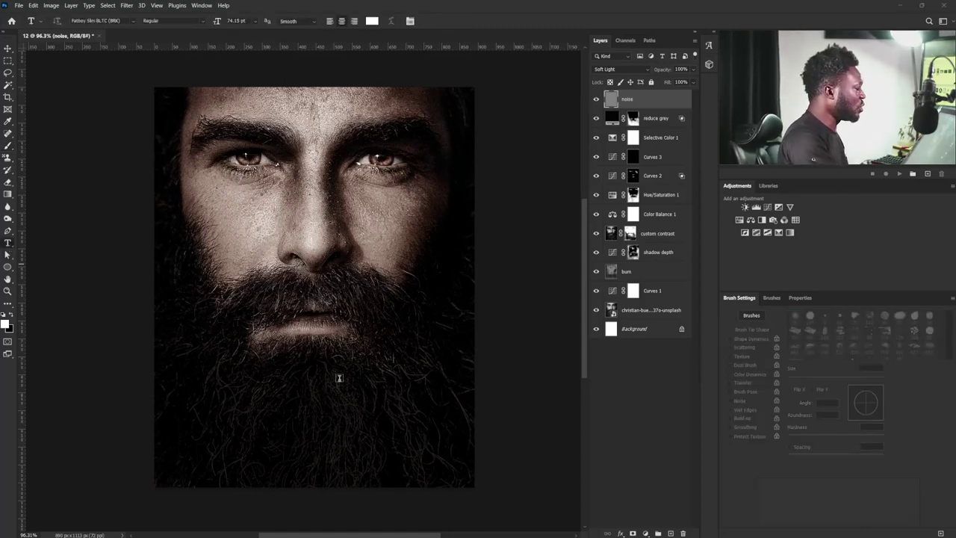
pyautogui.click(275, 402)
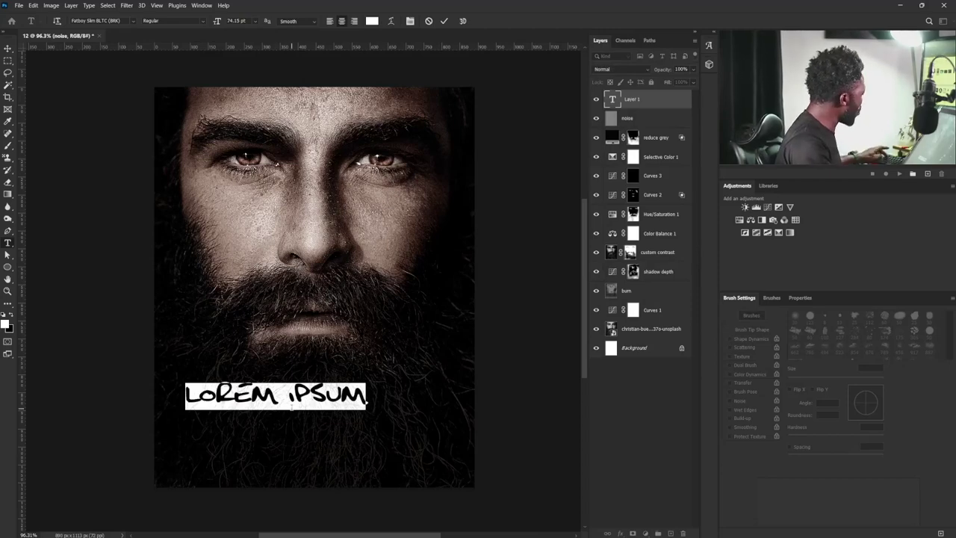
pyautogui.write('I')
pyautogui.hotkey('ctrl', 'Return')
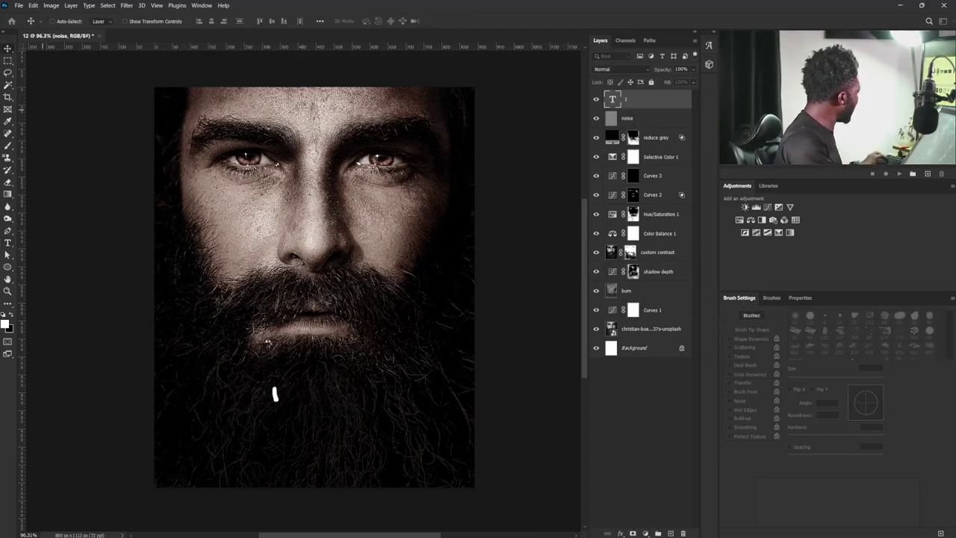
pyautogui.hotkey('ctrl', 't')
pyautogui.moveTo(283, 383)
pyautogui.mouseDown()
pyautogui.moveTo(306, 356)
pyautogui.moveTo(297, 372)
pyautogui.mouseUp()
pyautogui.press('Return')
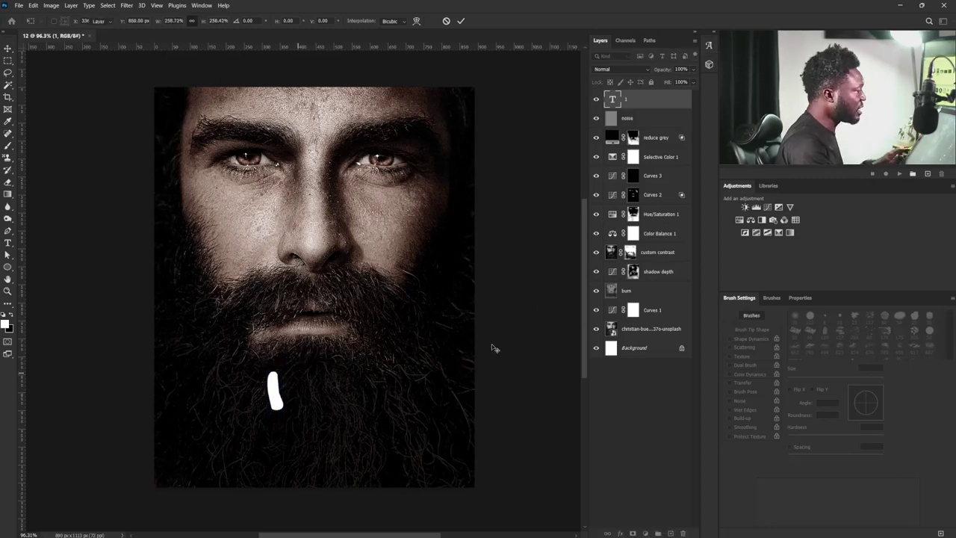
# - Group all layers from "noise" down to the portrait photo, leaving out the text and Background layers
pyautogui.click(633, 120)
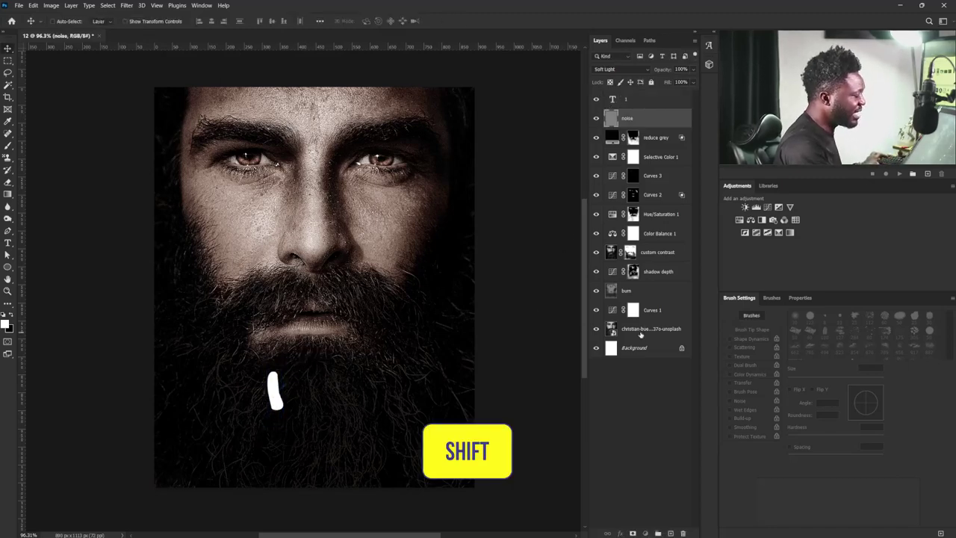
pyautogui.keyDown('shift'); pyautogui.click(640, 333); pyautogui.keyUp('shift')
pyautogui.hotkey('ctrl', 'g')
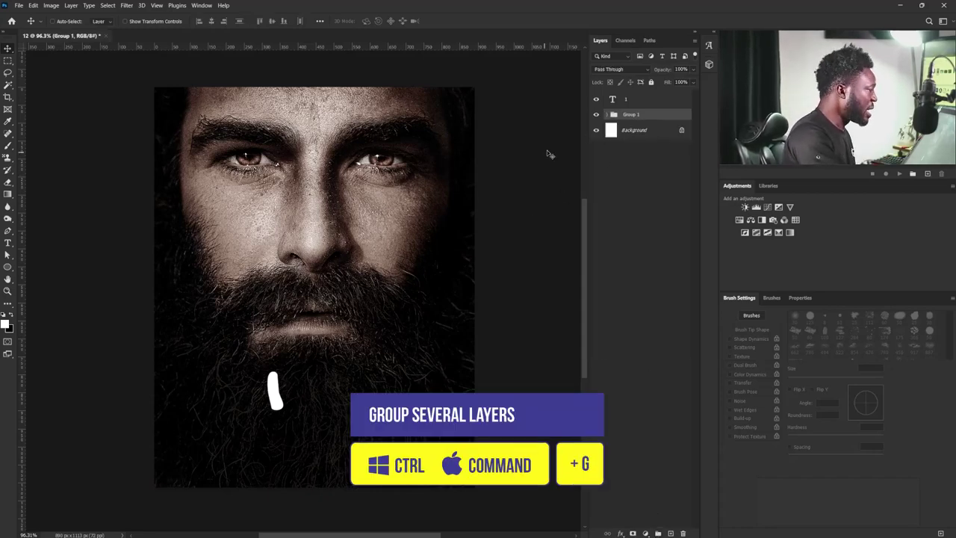
# - Change the font of the "1" text layer to DS-Digital
pyautogui.click(614, 104)
pyautogui.click(798, 298)
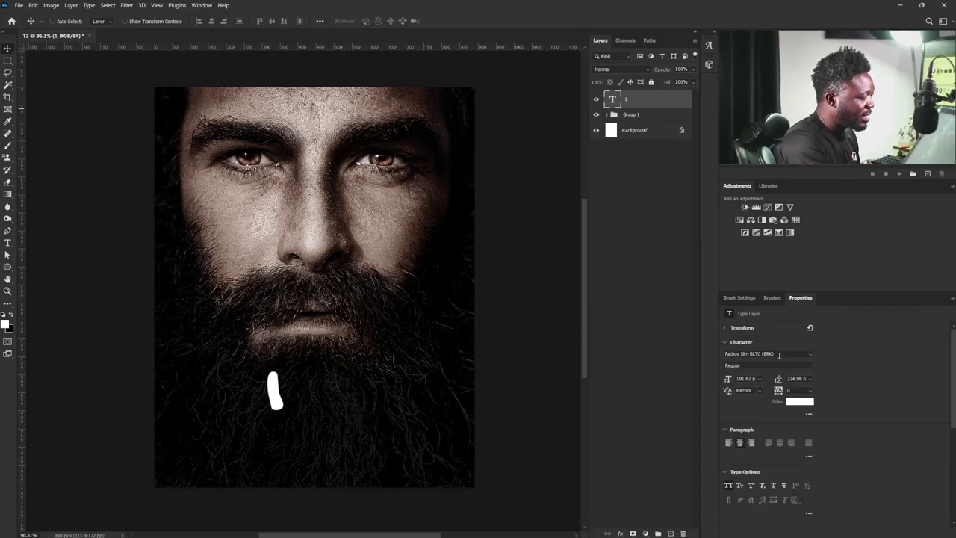
pyautogui.click(810, 359)
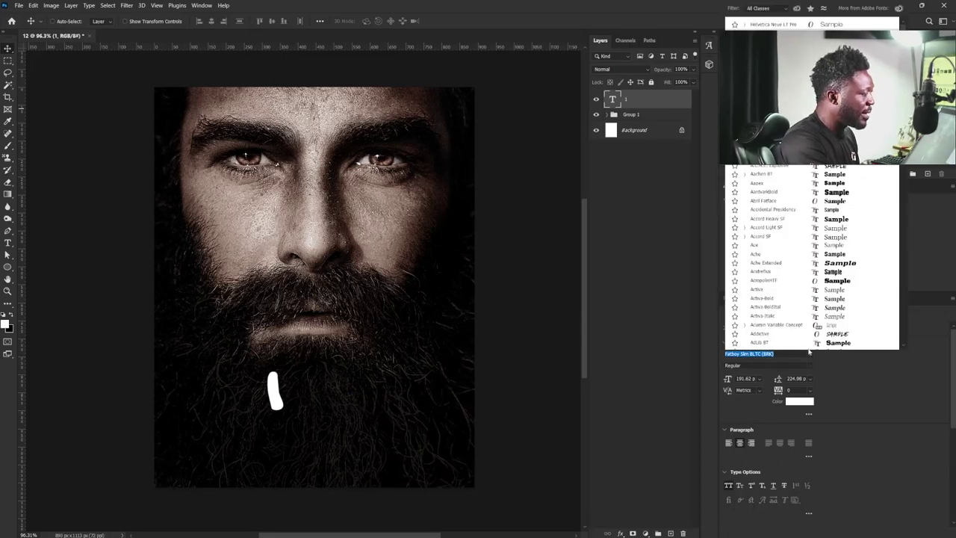
pyautogui.write('Ace')
pyautogui.press('Down')
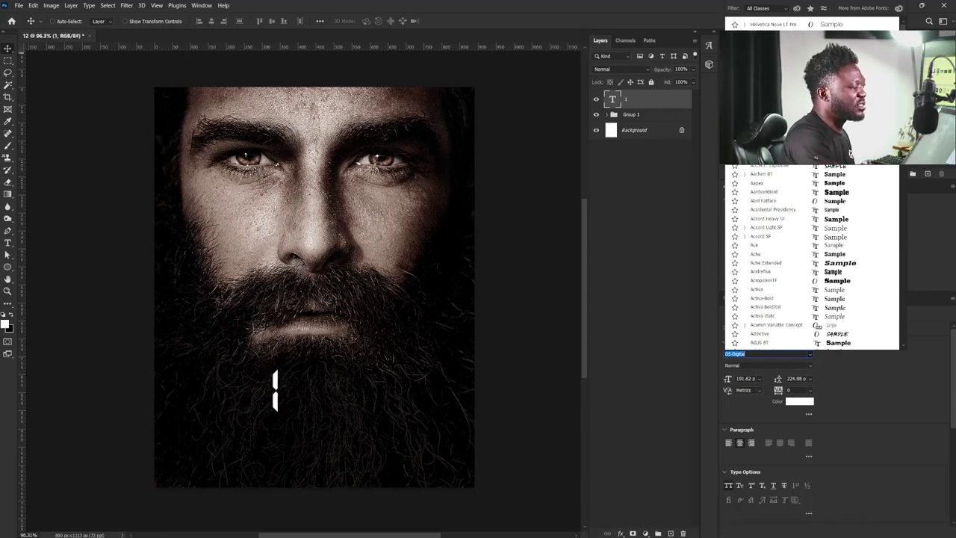
pyautogui.press('Return')
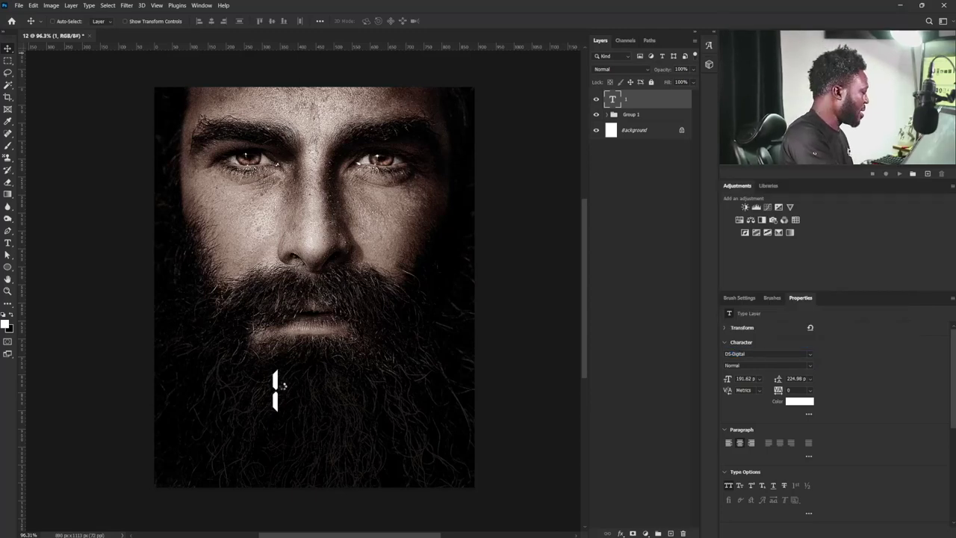
# - Move the "1" lower and closer to the middle of the beard, and set its font style to Bold Italic
pyautogui.moveTo(289, 409)
pyautogui.mouseDown()
pyautogui.moveTo(318, 412)
pyautogui.moveTo(302, 412)
pyautogui.mouseUp()
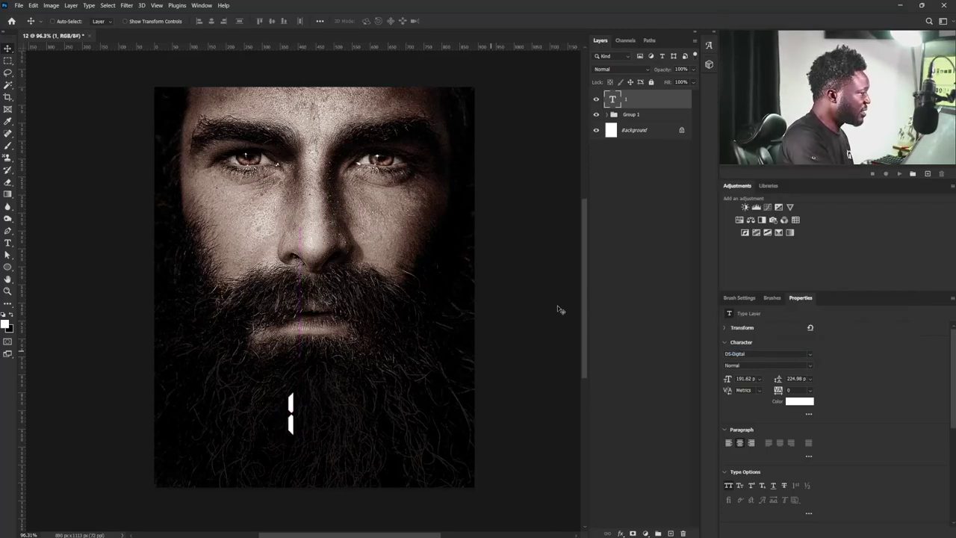
pyautogui.click(810, 366)
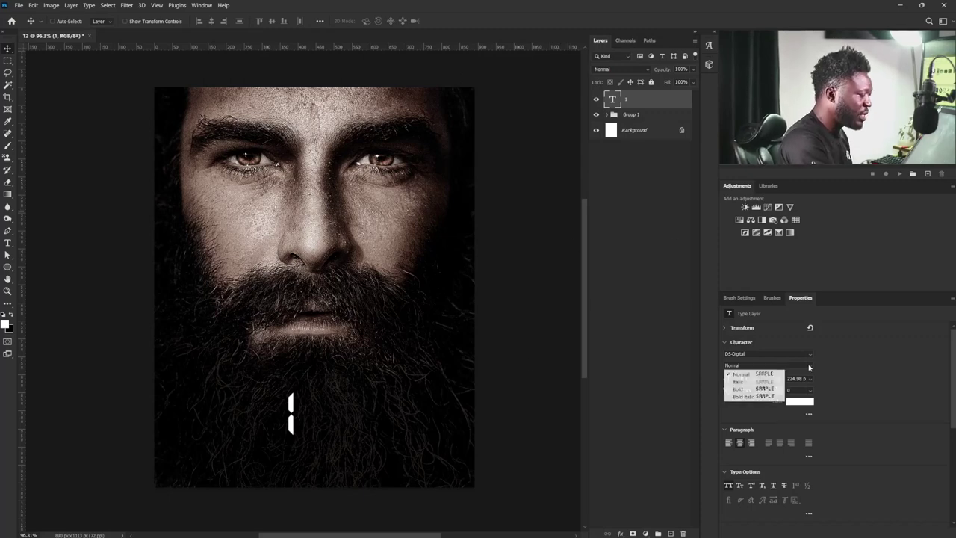
pyautogui.click(773, 397)
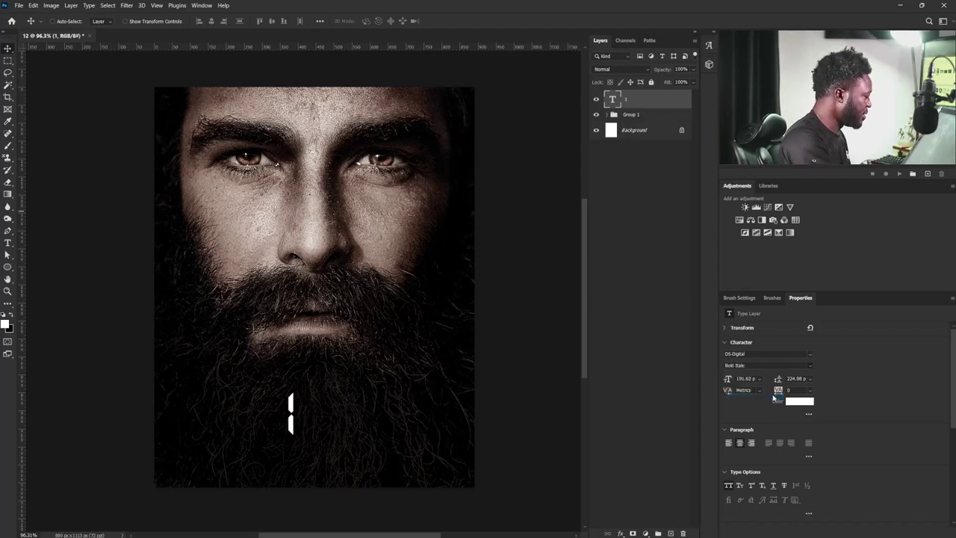
# - Duplicate the "1" text layer, place the copy just to the right of the original, and change its text to "2"
pyautogui.hotkey('ctrl', 'j')
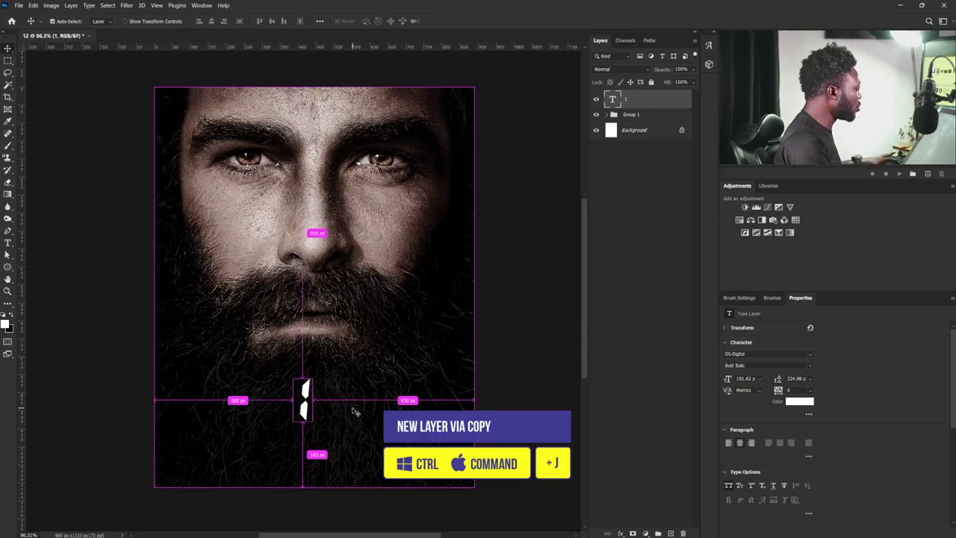
pyautogui.moveTo(332, 411); pyautogui.dragTo(357, 410)
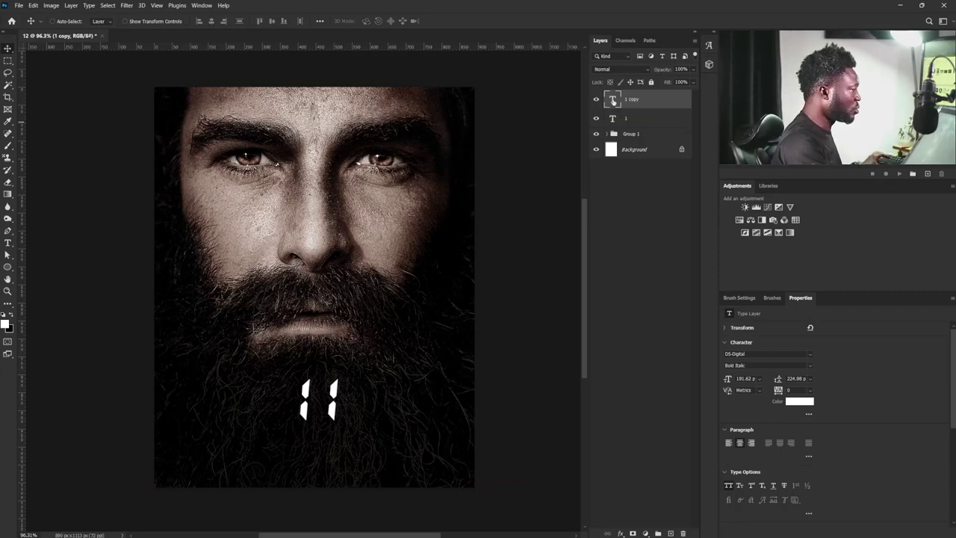
pyautogui.doubleClick(612, 101)
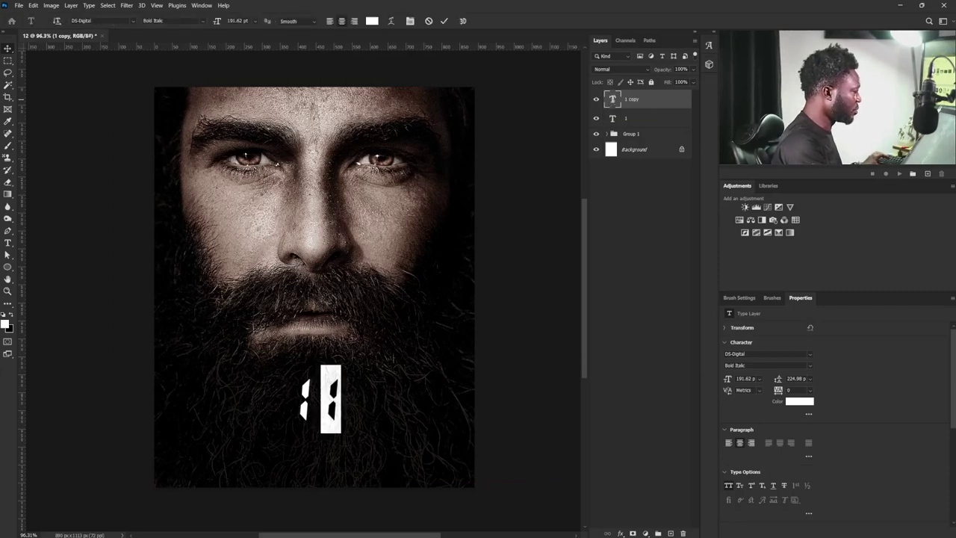
pyautogui.write('12')
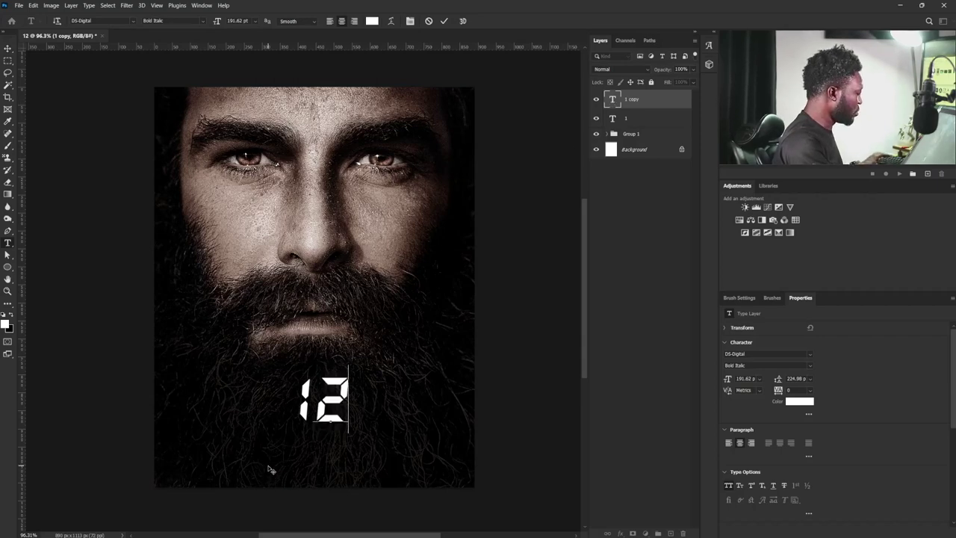
pyautogui.hotkey('ctrl', 'Return')
pyautogui.press('v')
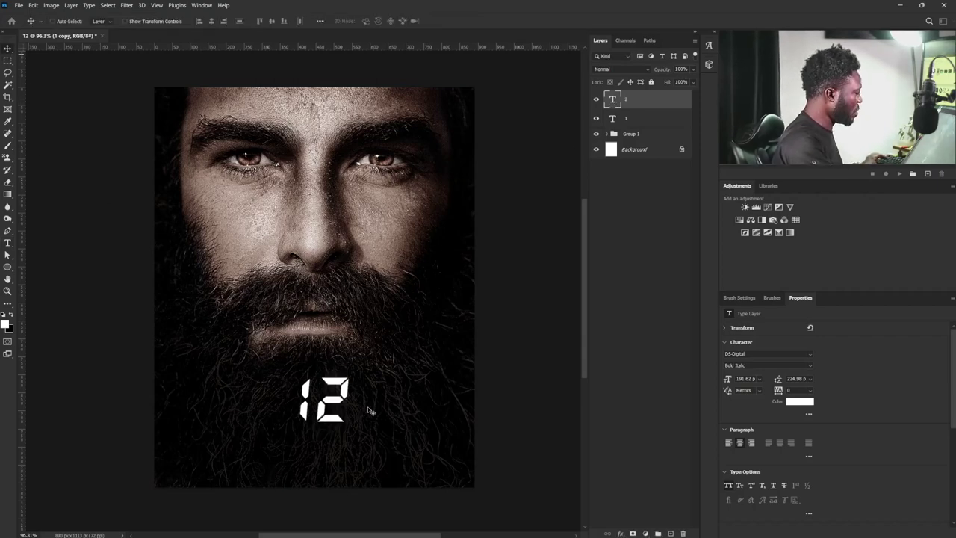
# - Duplicate the "1" and "2" text layers and change the text of both lower originals to "8"
pyautogui.keyDown('shift'); pyautogui.click(634, 121); pyautogui.keyUp('shift')
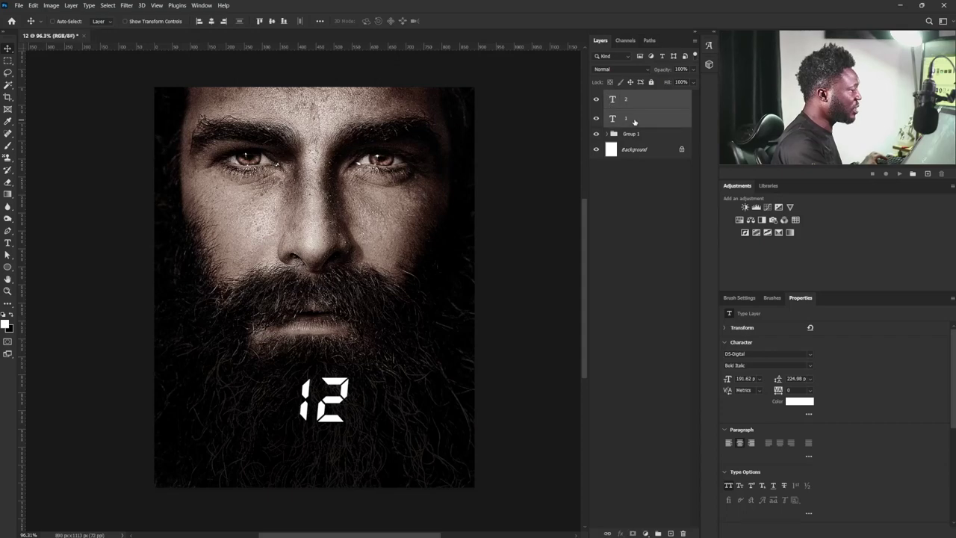
pyautogui.moveTo(677, 106); pyautogui.dragTo(671, 532)
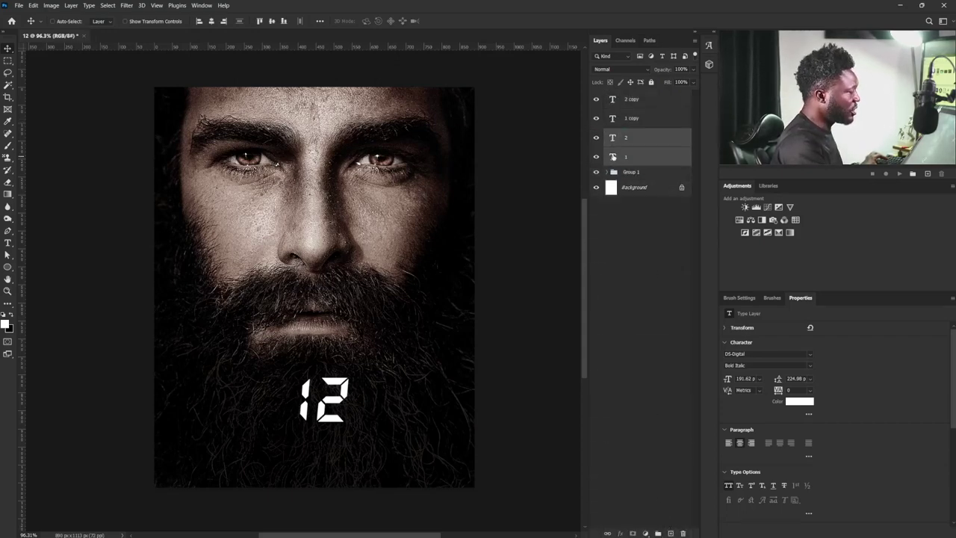
pyautogui.click(613, 156)
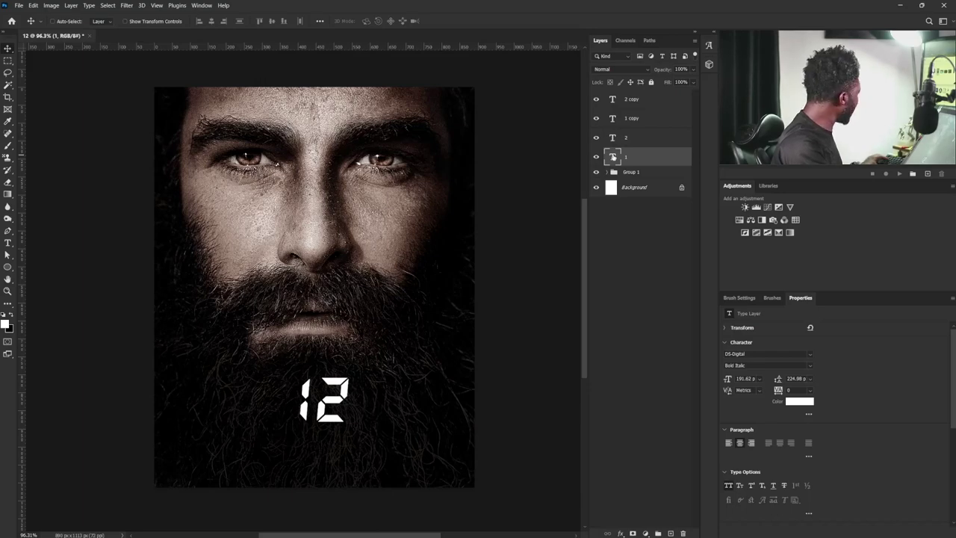
pyautogui.doubleClick(614, 157)
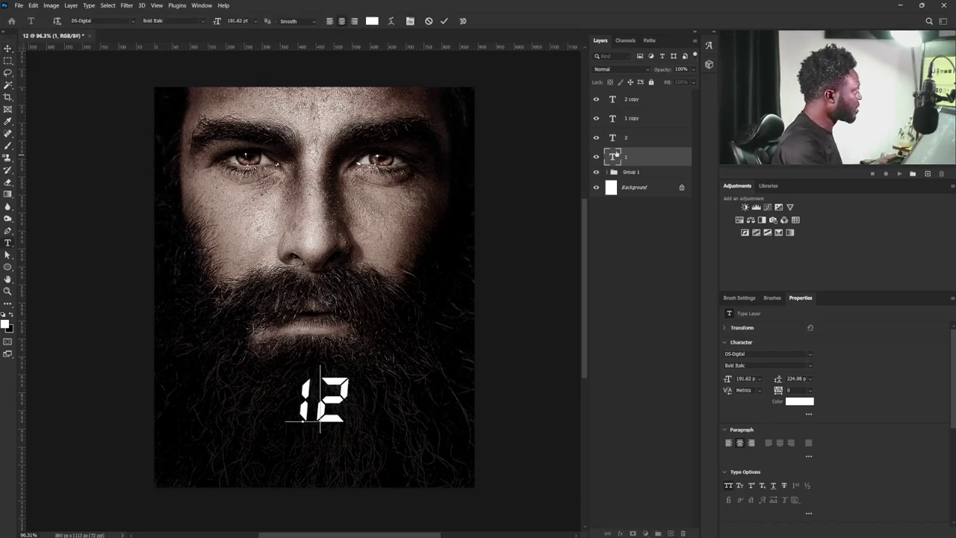
pyautogui.write('8')
pyautogui.click(612, 137)
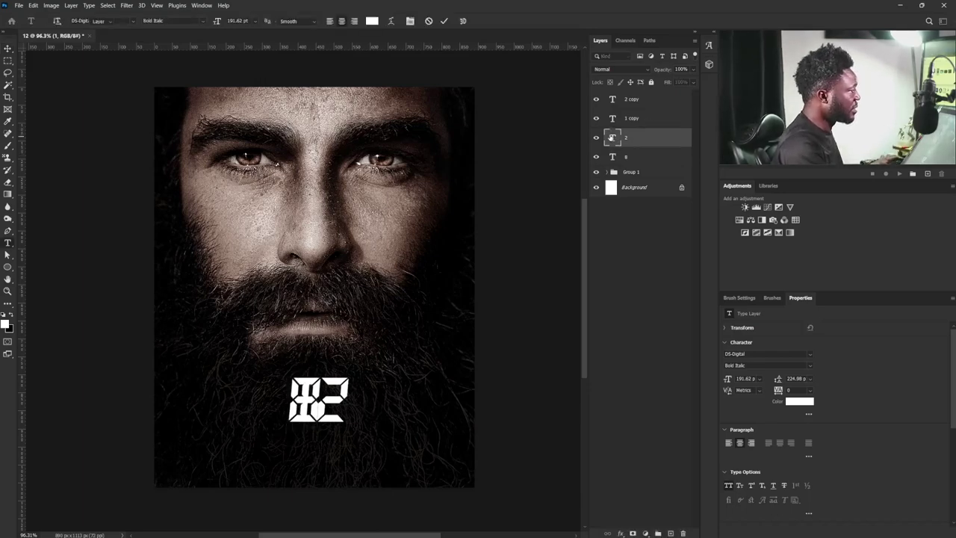
pyautogui.doubleClick(612, 138)
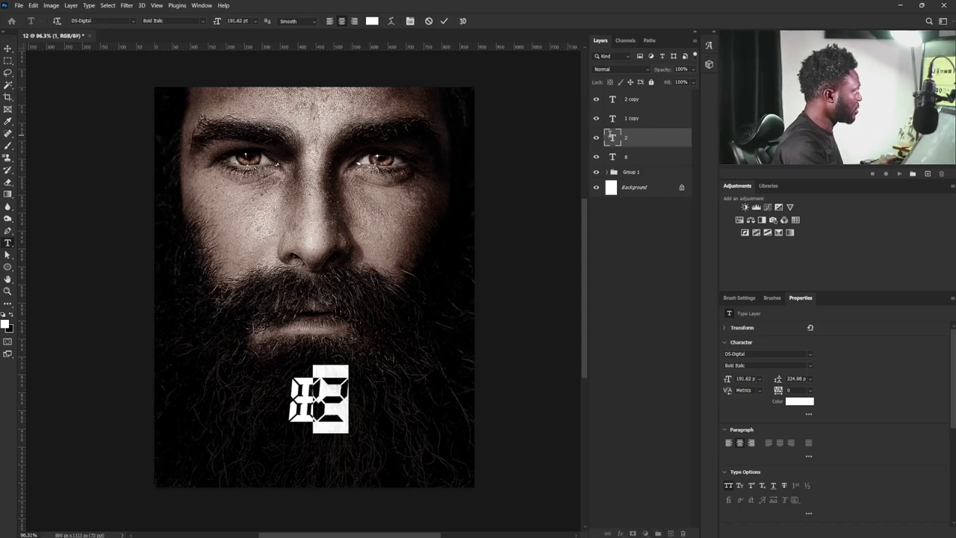
pyautogui.write('3')
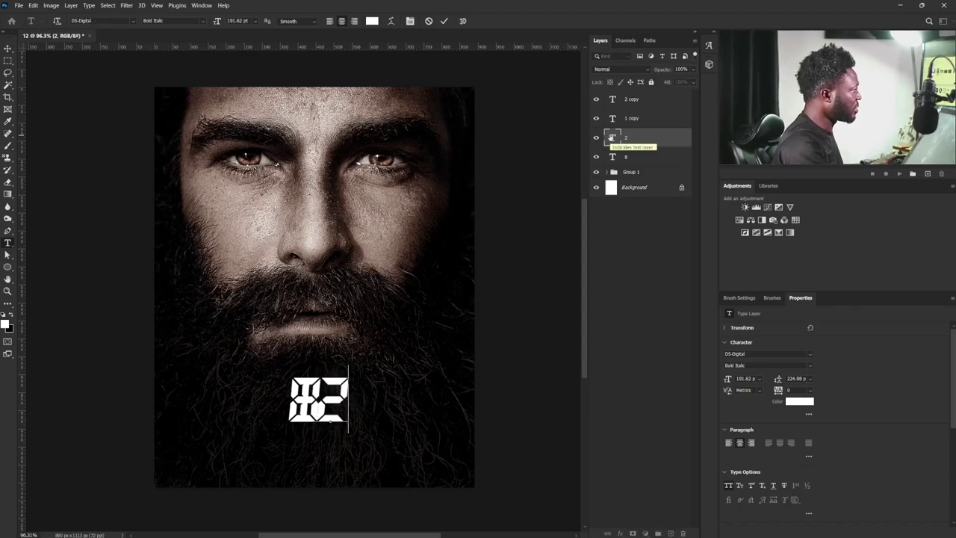
pyautogui.click(9, 48)
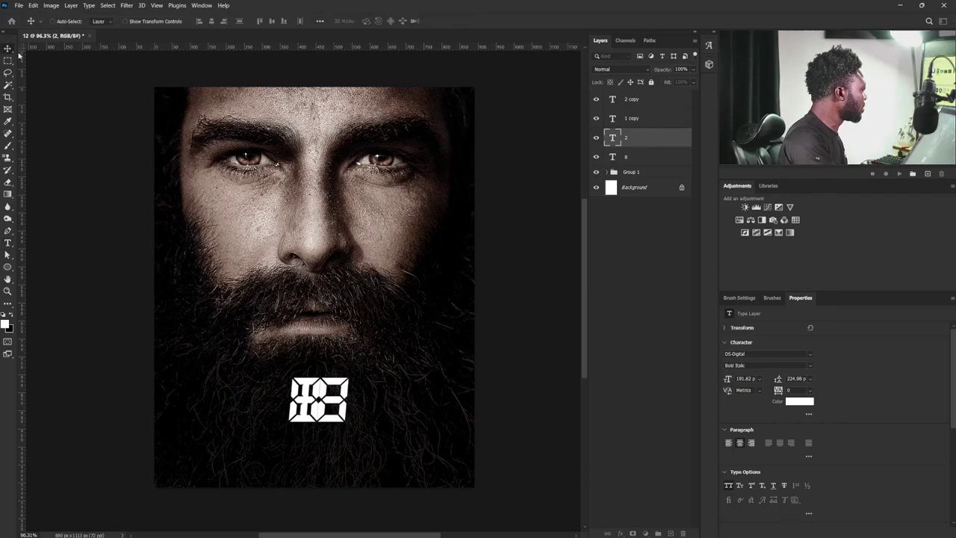
# - Reduce the opacity of both "8" text layers to 20%
pyautogui.moveTo(334, 399); pyautogui.dragTo(461, 384)
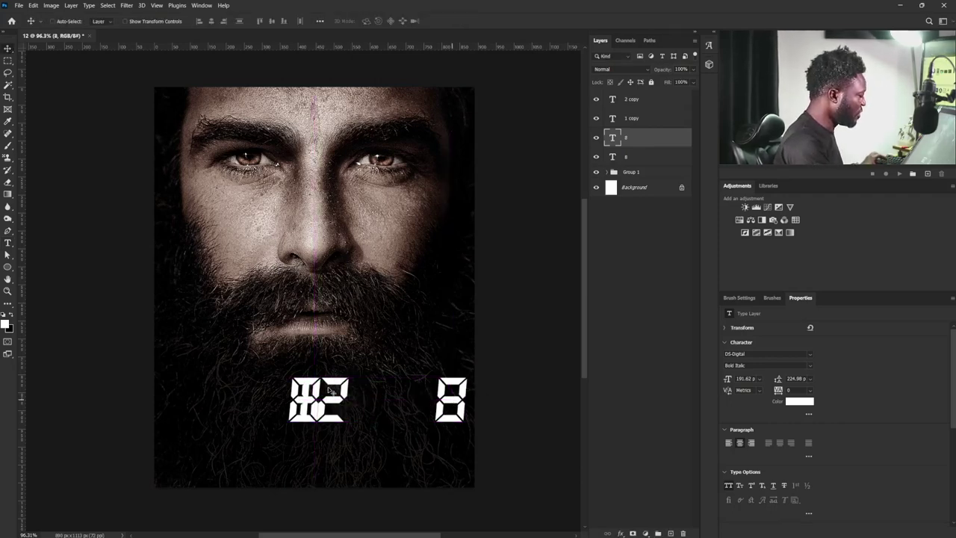
pyautogui.hotkey('ctrl', 'z')
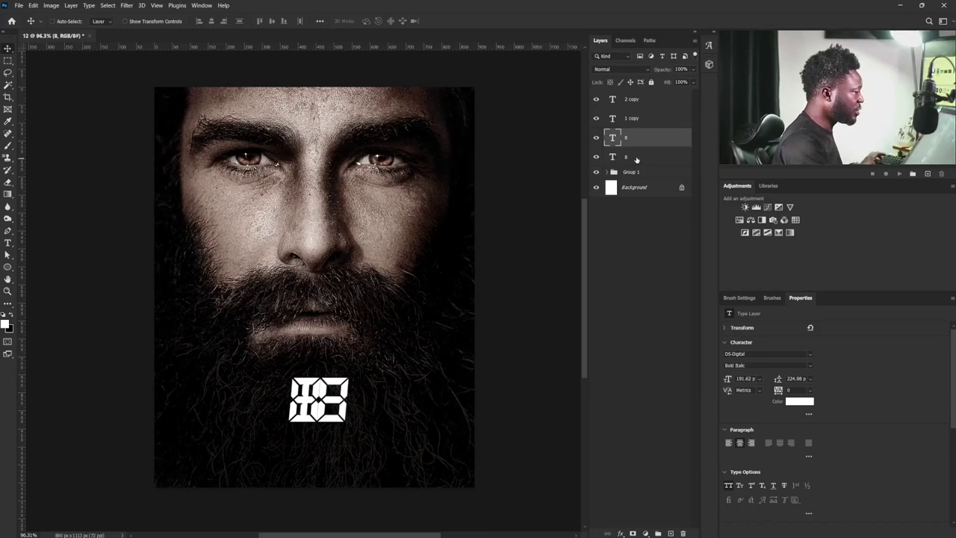
pyautogui.click(691, 70)
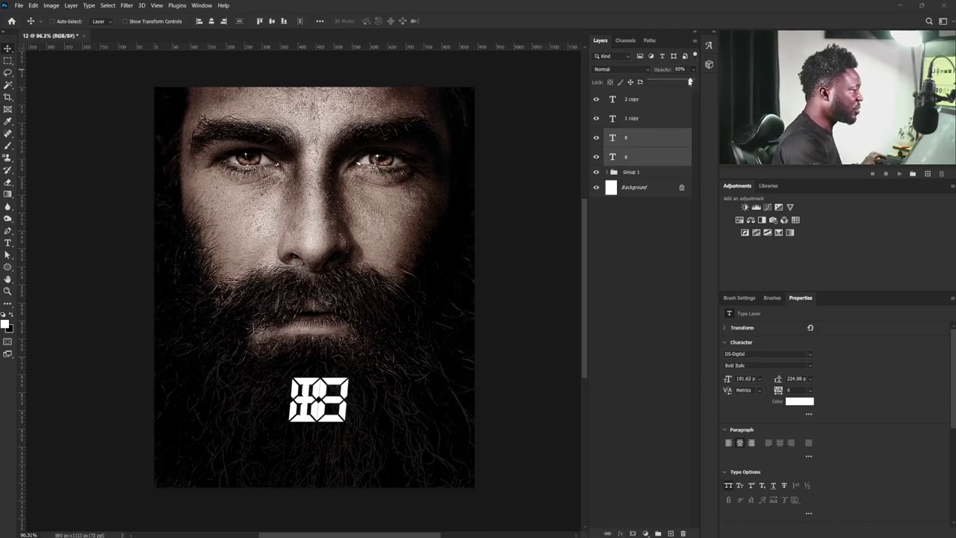
pyautogui.moveTo(690, 82); pyautogui.dragTo(658, 83)
pyautogui.click(447, 342)
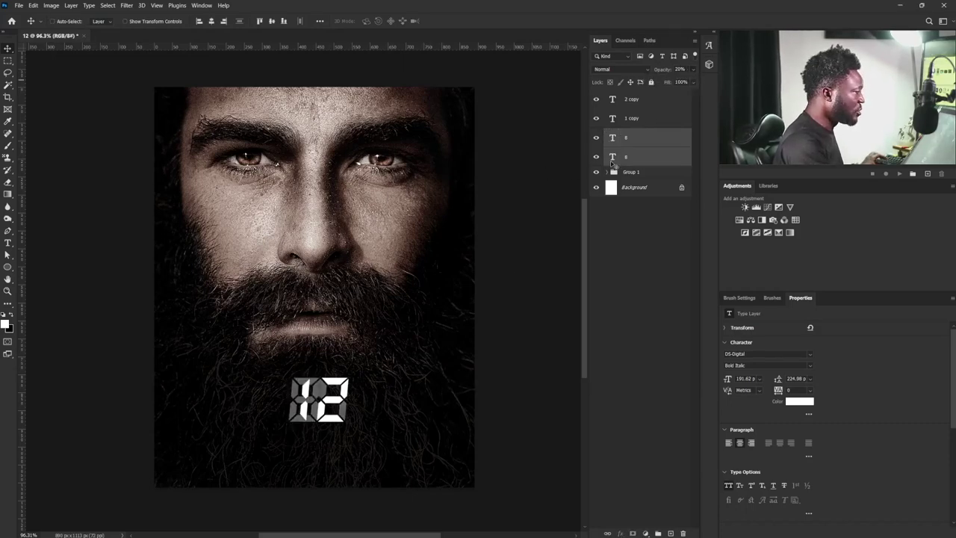
# - Hide the "1" and "2" copies and move the second "8" right so the two faint digits sit side by side without overlapping
pyautogui.click(595, 119)
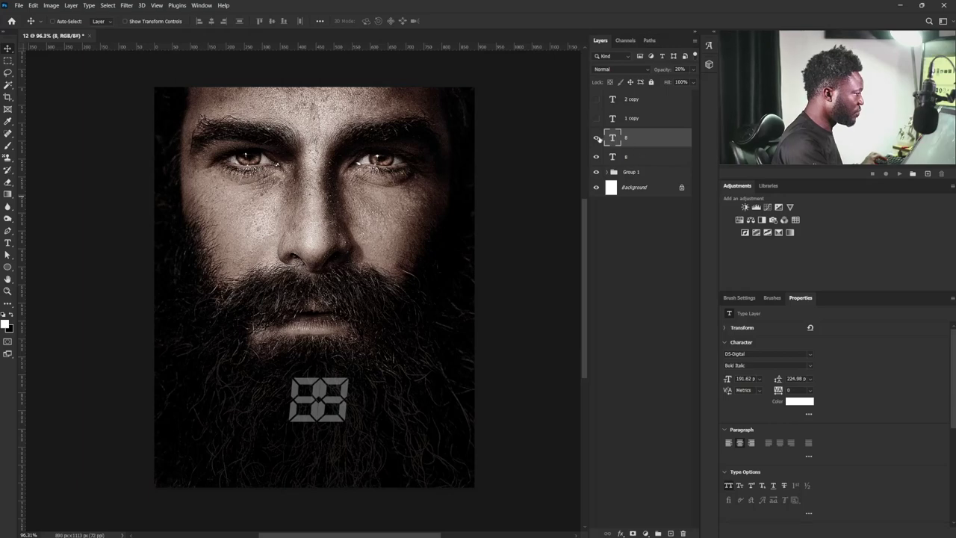
pyautogui.click(596, 137)
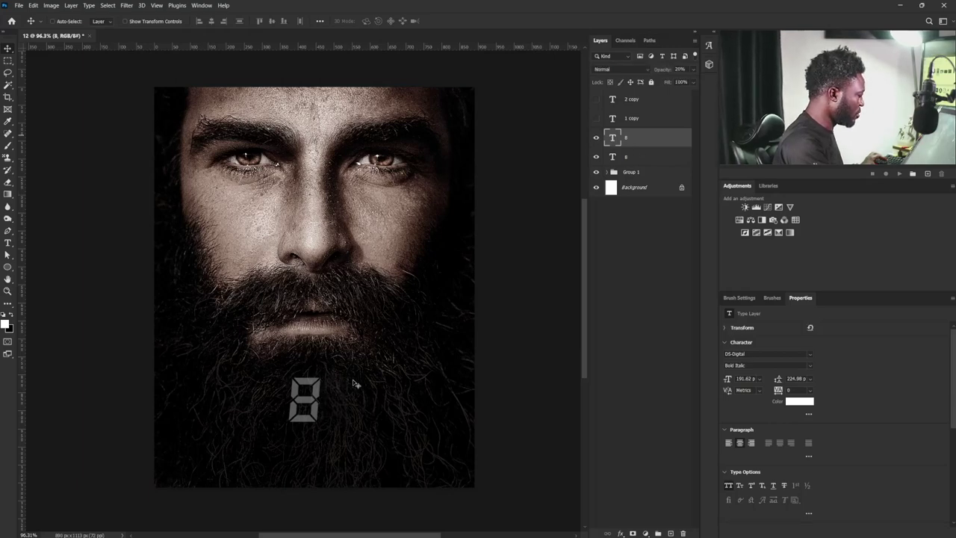
pyautogui.moveTo(314, 398); pyautogui.dragTo(351, 400)
pyautogui.press('Right')
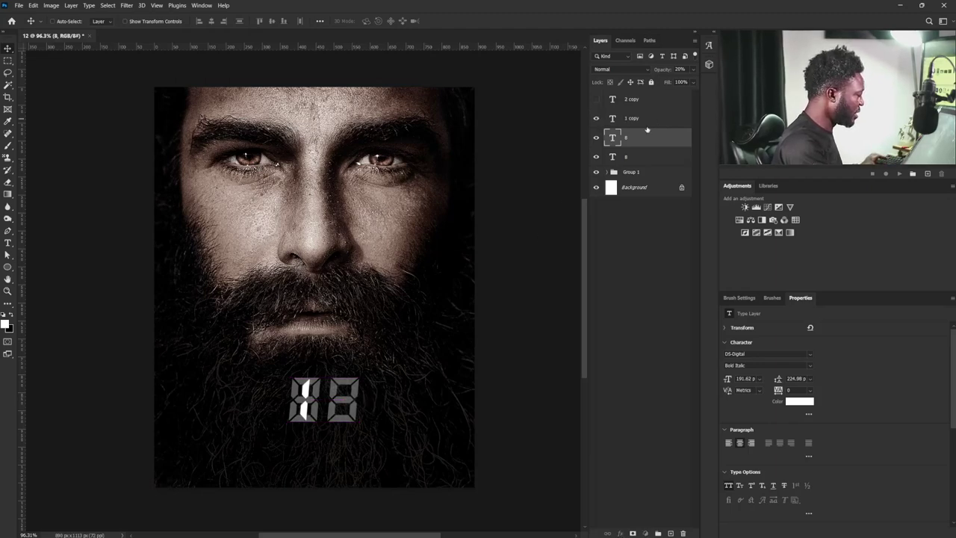
# - Align the visible "1" with the right-hand segments of the first "8" and the "2" over the second "8"
pyautogui.moveTo(335, 406); pyautogui.dragTo(375, 434)
pyautogui.click(596, 99)
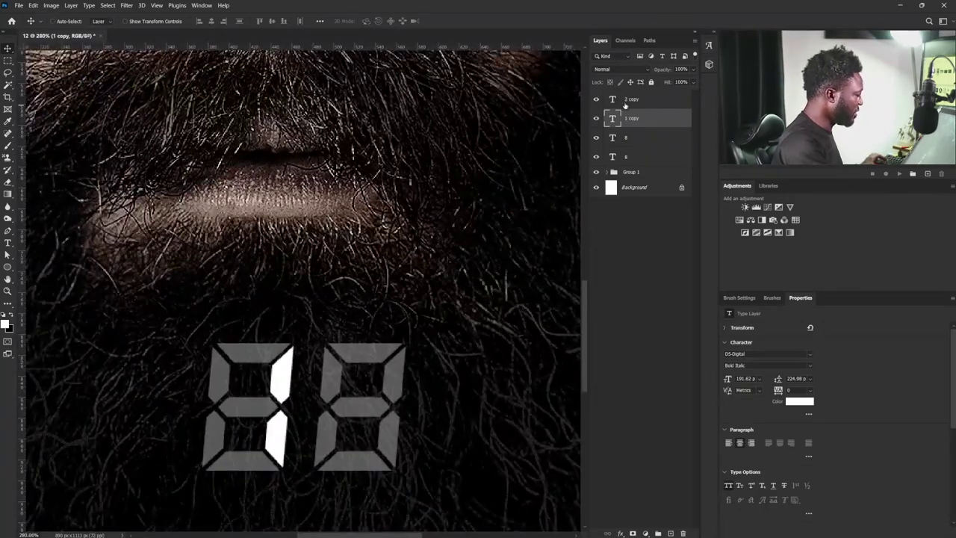
pyautogui.hotkey('alt', ']')
pyautogui.moveTo(351, 389); pyautogui.dragTo(382, 392)
pyautogui.moveTo(435, 323); pyautogui.dragTo(406, 343)
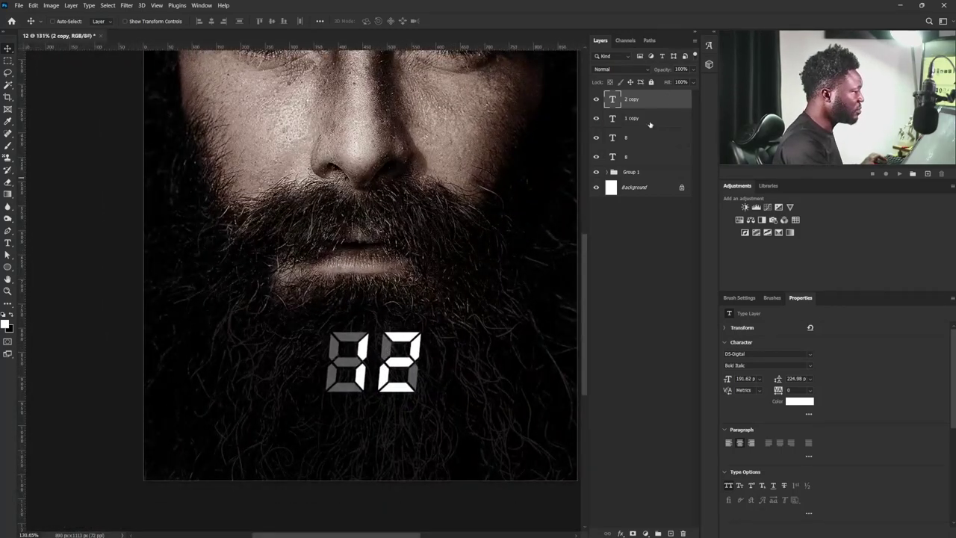
# - Select all four digit layers and reposition them together so the "12" sits centred on the beard below the mouth
pyautogui.keyDown('shift'); pyautogui.click(631, 156); pyautogui.keyUp('shift')
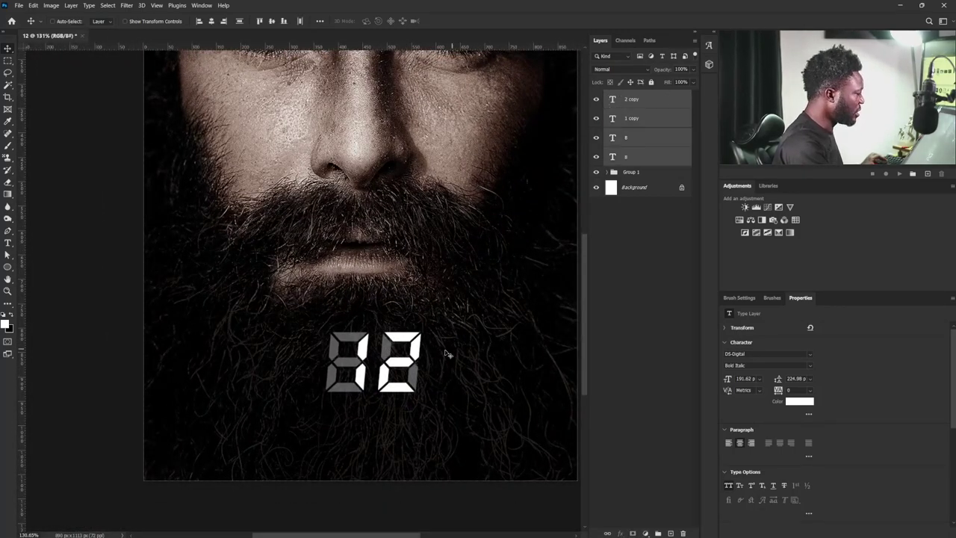
pyautogui.moveTo(447, 354); pyautogui.dragTo(420, 343)
pyautogui.scroll(-3, 418, 328)
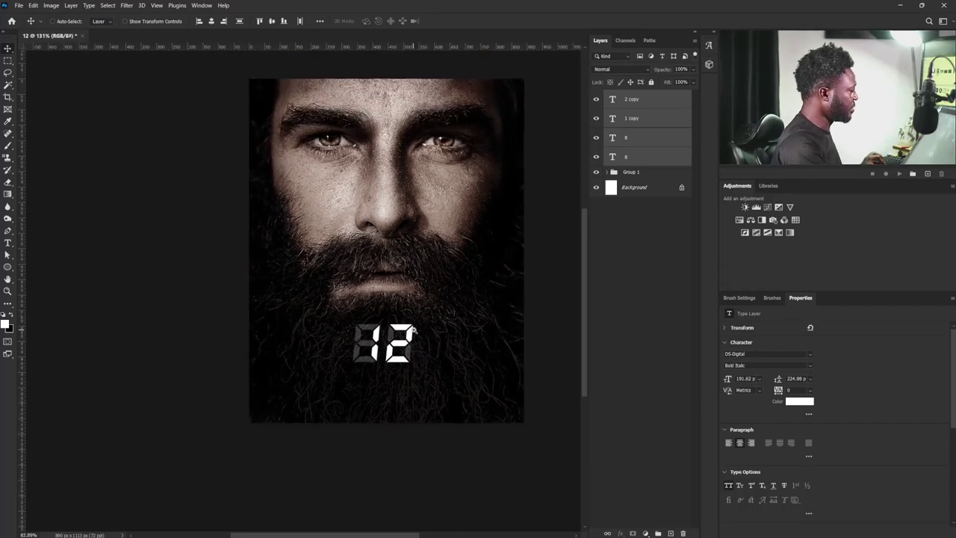
pyautogui.scroll(3, 413, 330)
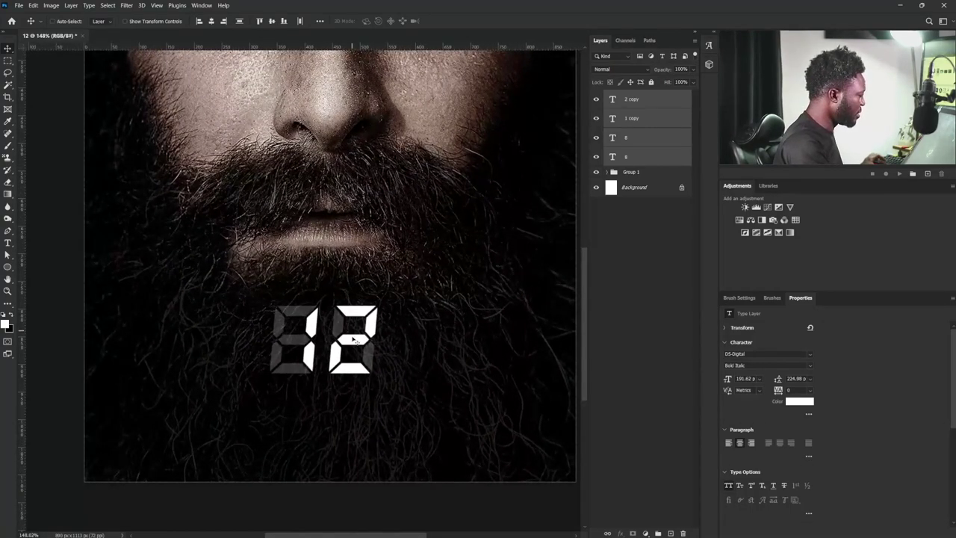
pyautogui.moveTo(353, 340); pyautogui.dragTo(360, 340)
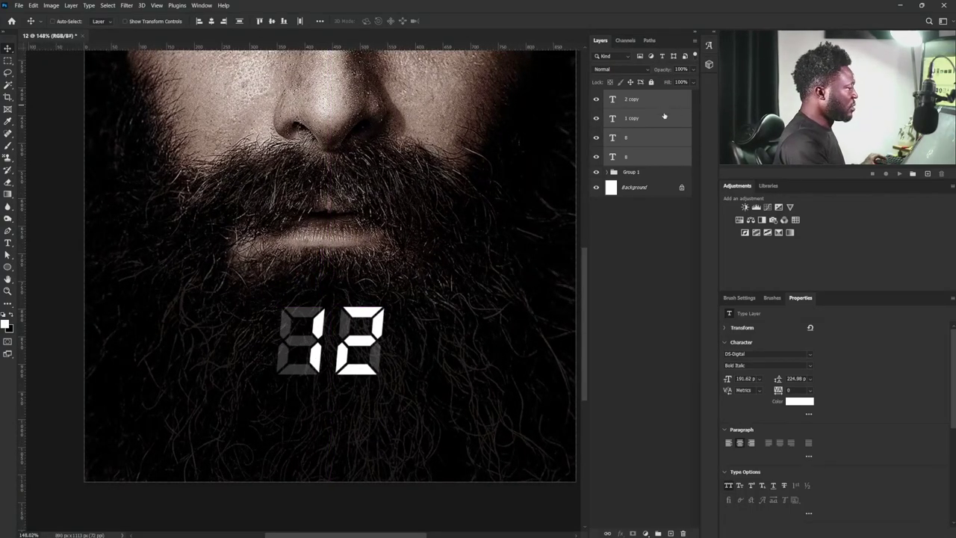
pyautogui.click(632, 100)
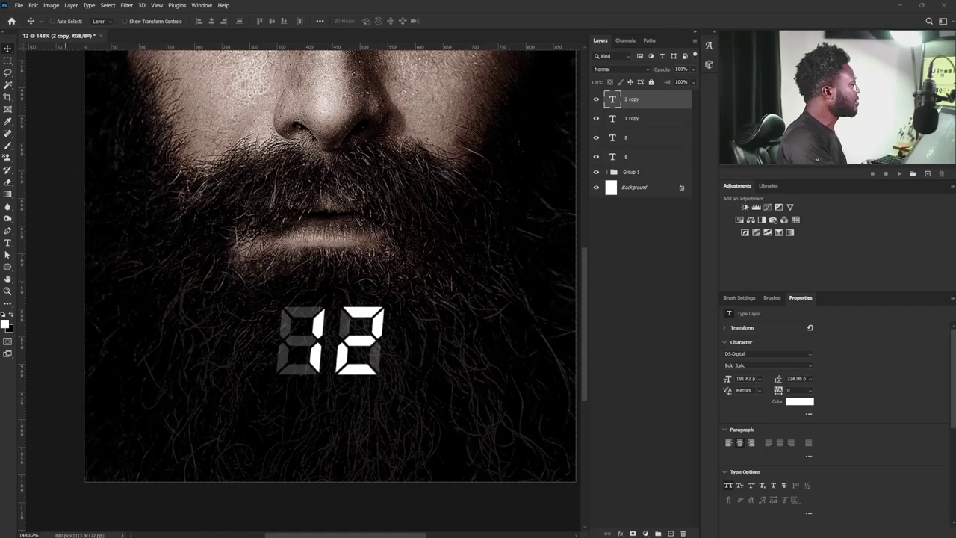
# - Open crystal.jpg as a separate document and trace the tallest crystal's outline with a Pen tool path
pyautogui.moveTo(248, 52); pyautogui.dragTo(278, 33)
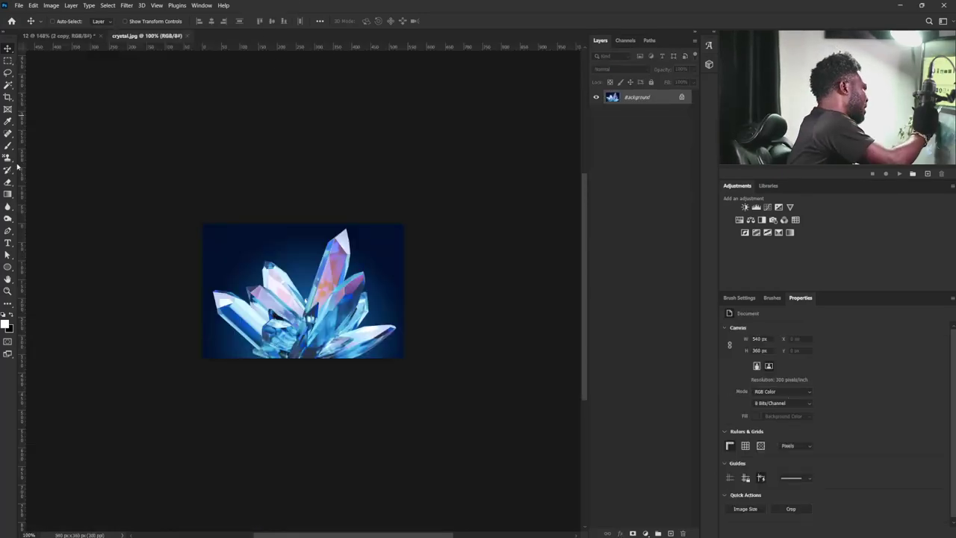
pyautogui.click(9, 231)
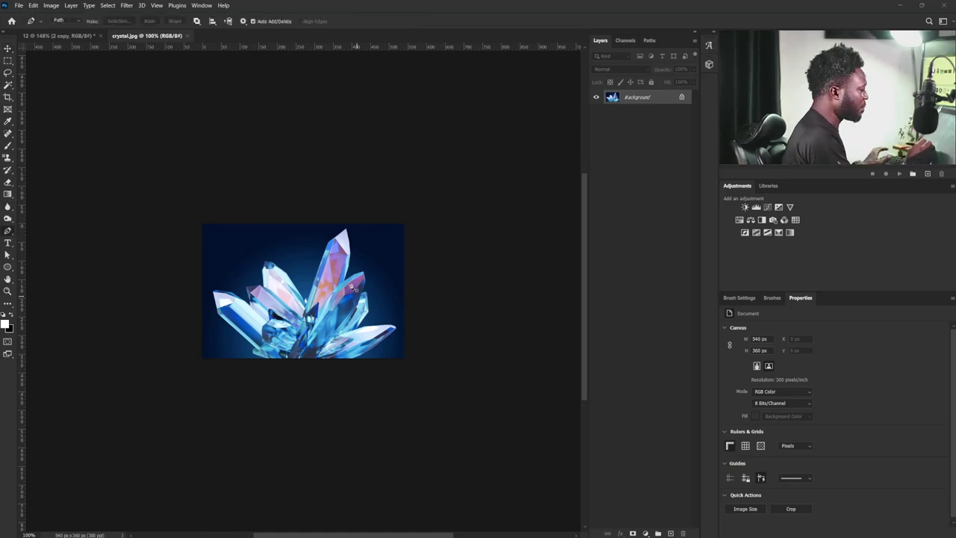
pyautogui.scroll(5, 351, 288)
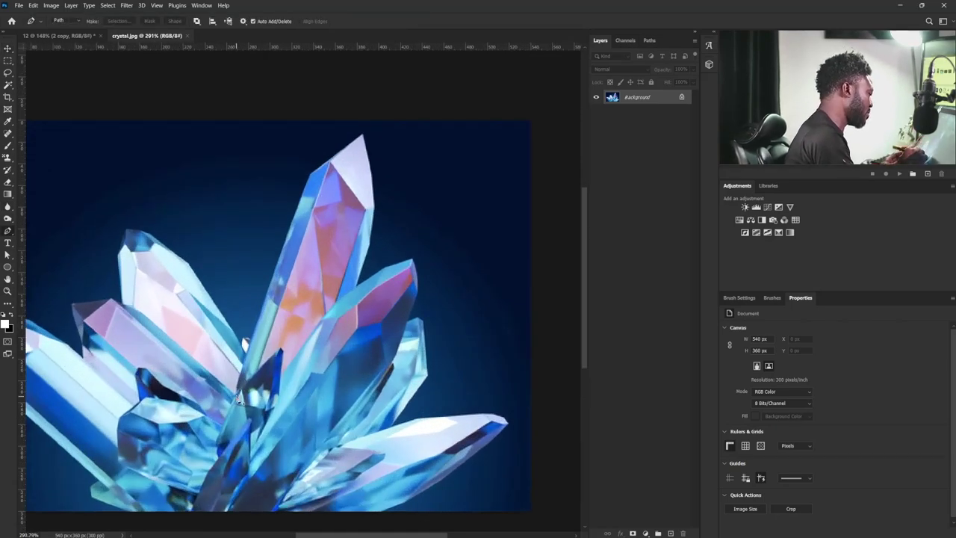
pyautogui.click(238, 386)
pyautogui.click(309, 176)
pyautogui.click(363, 134)
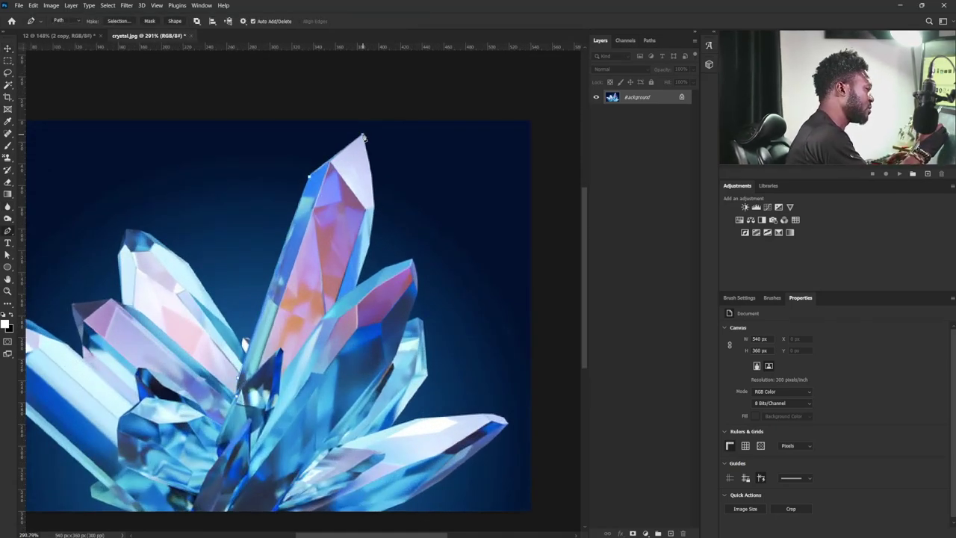
pyautogui.moveTo(372, 209); pyautogui.dragTo(373, 228)
pyautogui.click(369, 249)
pyautogui.click(357, 286)
pyautogui.click(325, 316)
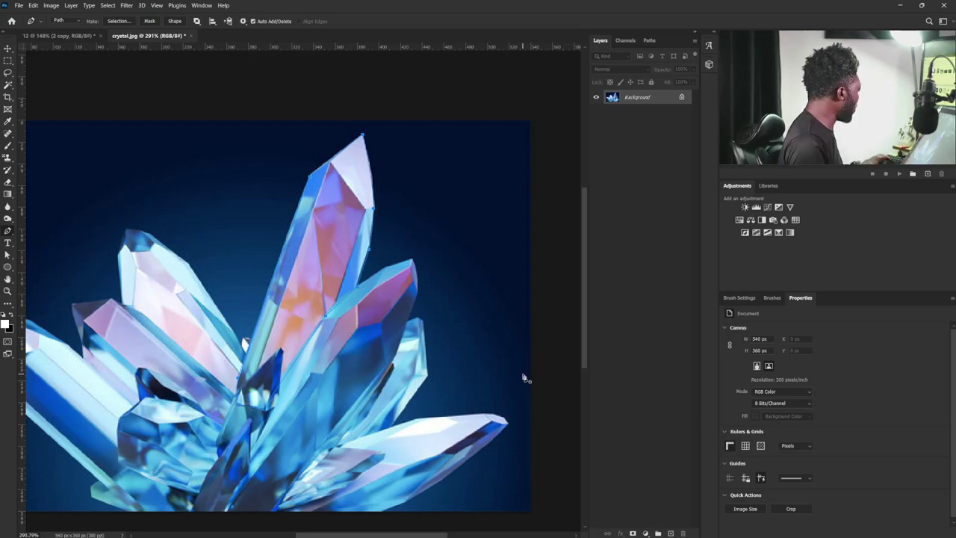
# - Turn the crystal path into a selection and copy the selected crystal to a new layer
pyautogui.hotkey('ctrl', 'Return')
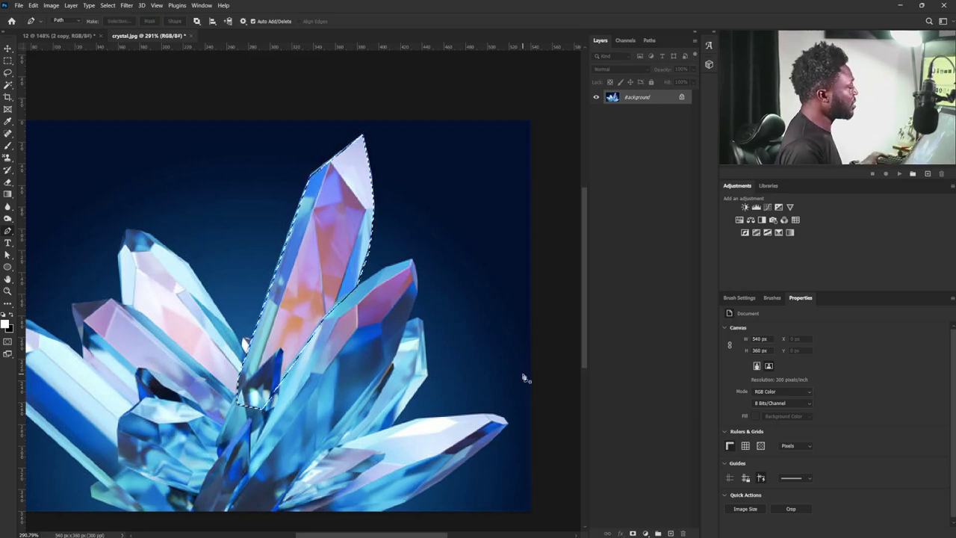
pyautogui.hotkey('ctrl', 'j')
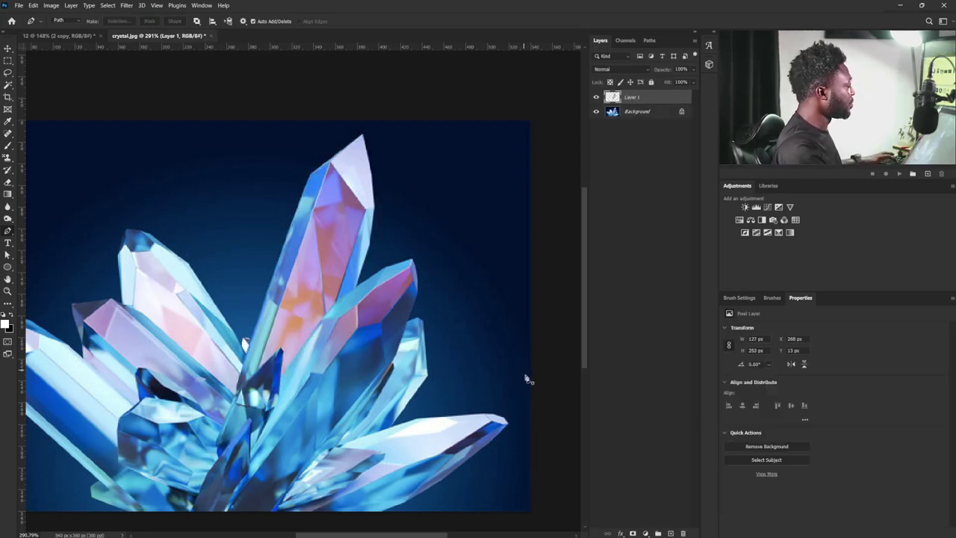
pyautogui.press('v')
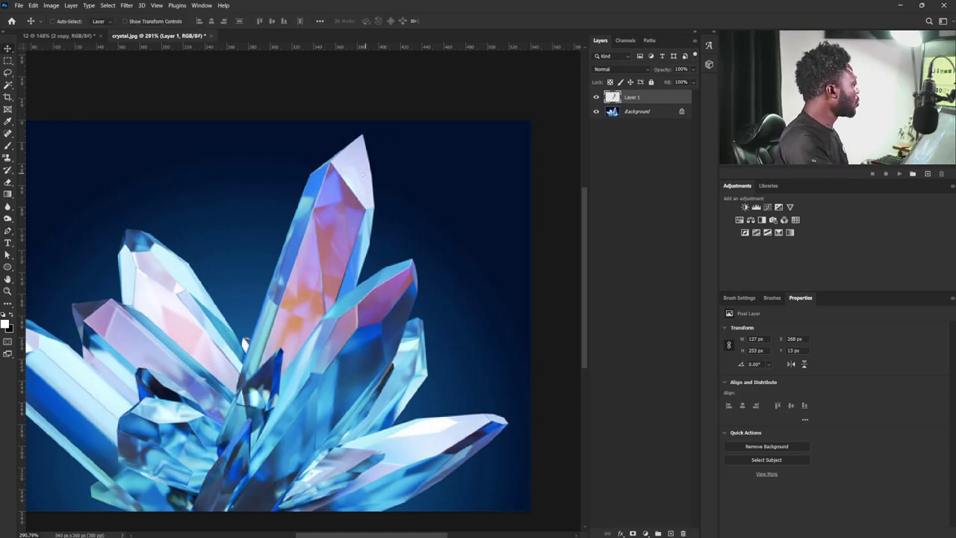
# - Bring the cut-out crystal into the "12" portrait document, place it over the digits and convert it to a smart object
pyautogui.moveTo(363, 174); pyautogui.dragTo(100, 6)
pyautogui.moveTo(69, 38); pyautogui.dragTo(348, 326)
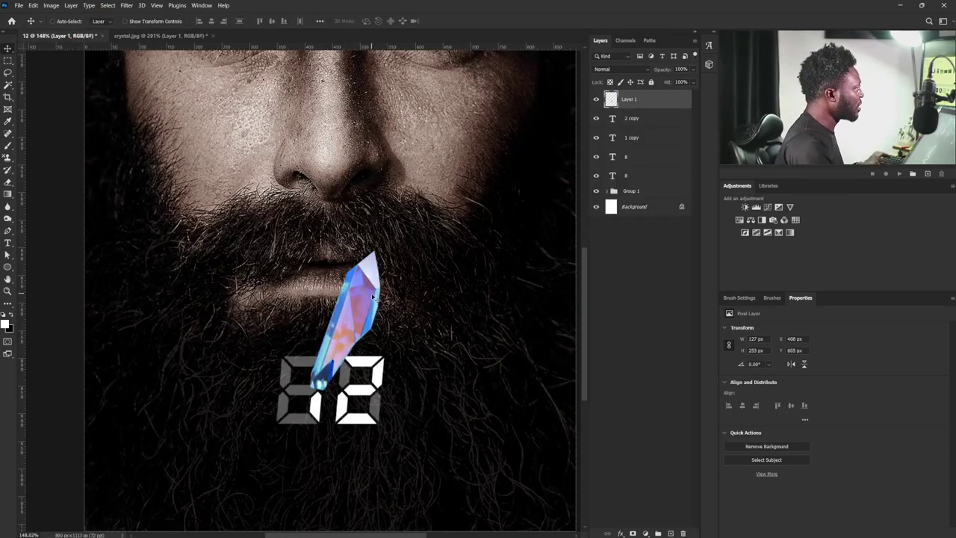
pyautogui.rightClick(633, 105)
pyautogui.click(625, 109)
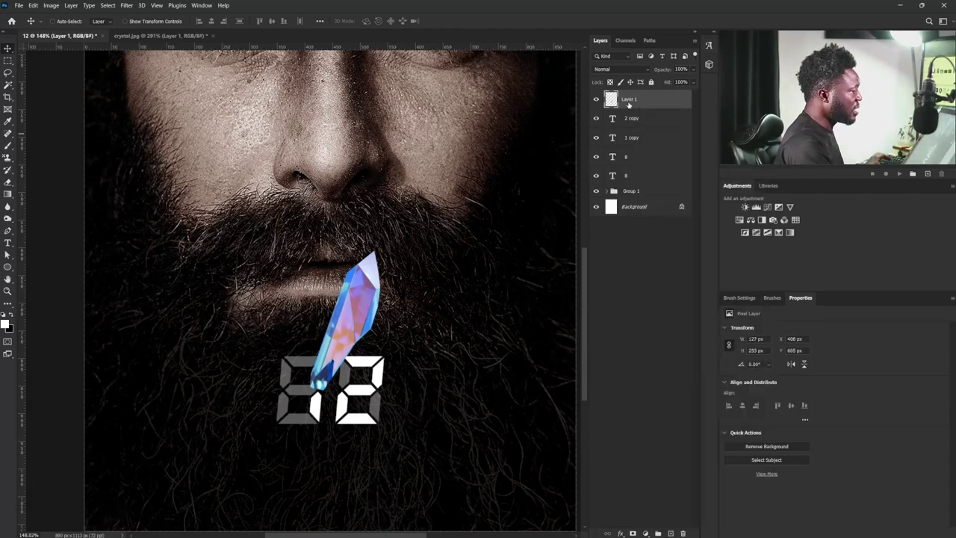
pyautogui.rightClick(633, 105)
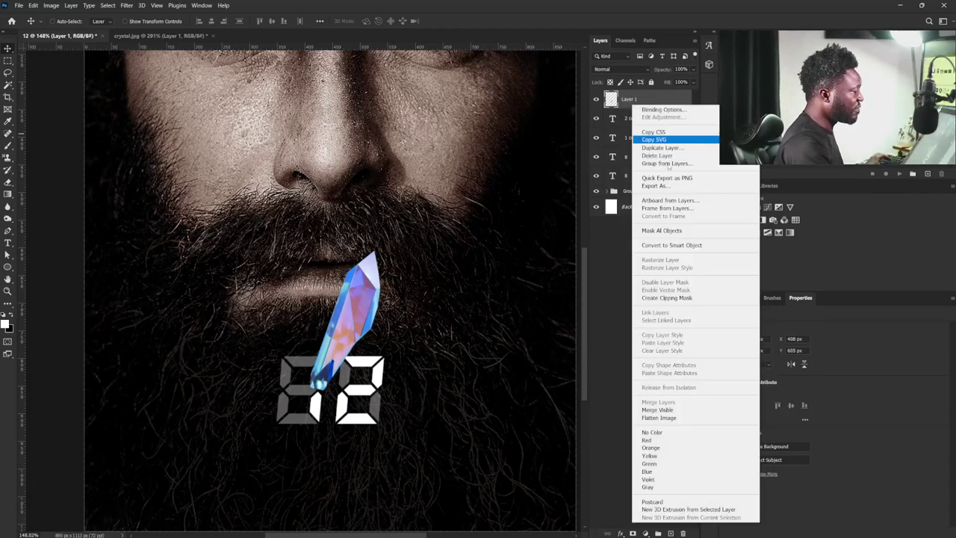
pyautogui.click(665, 245)
# - Rotate the crystal about -18° so it stands upright and move it over the "1"
pyautogui.hotkey('ctrl', 't')
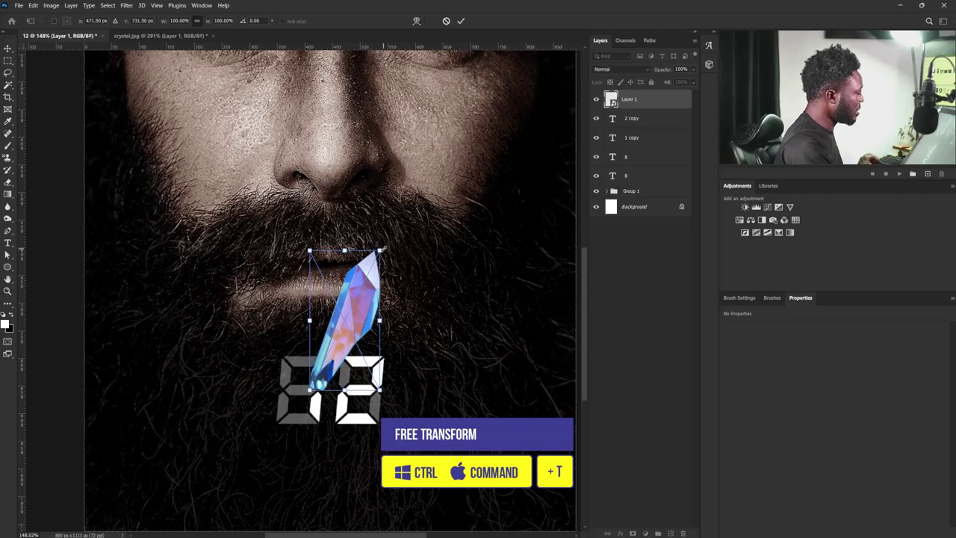
pyautogui.moveTo(381, 249); pyautogui.dragTo(385, 275)
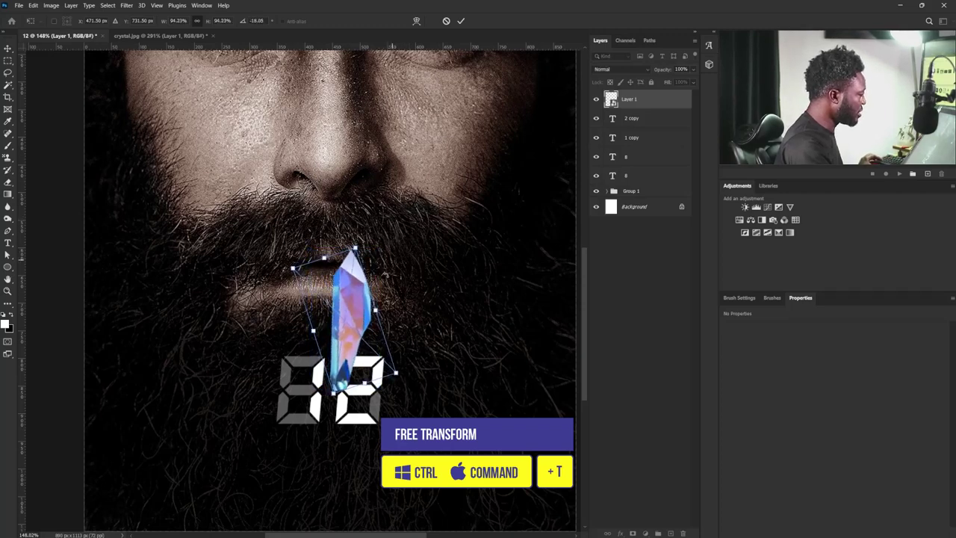
pyautogui.press('Return')
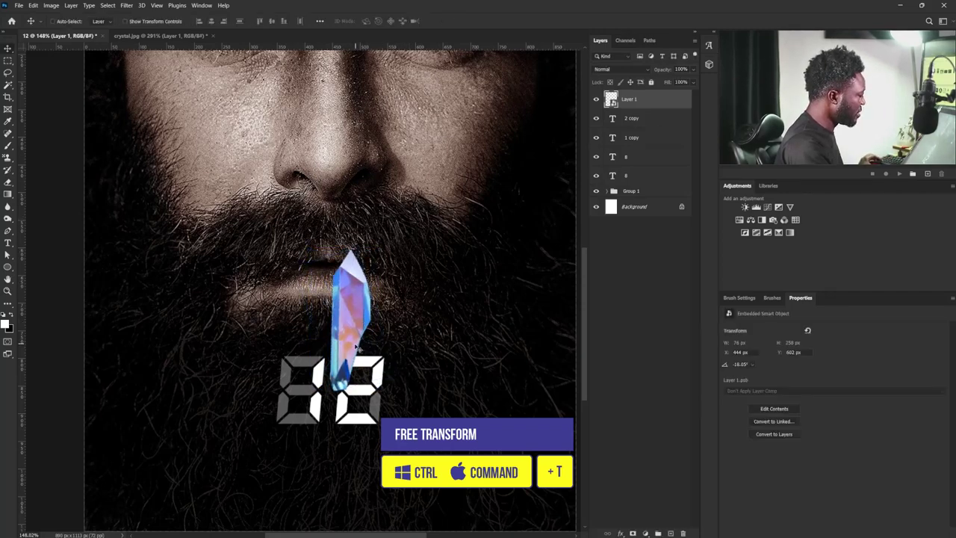
pyautogui.moveTo(359, 348)
pyautogui.mouseDown()
pyautogui.moveTo(338, 351)
pyautogui.moveTo(342, 328)
pyautogui.moveTo(342, 350)
pyautogui.mouseUp()
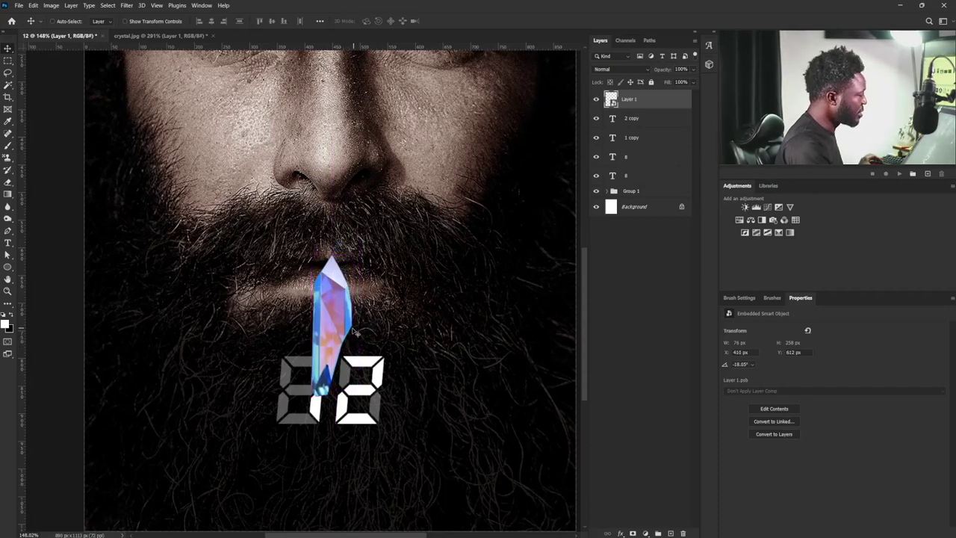
# - Duplicate the crystal, hide the copy, and clip the original to the "1 copy" text layer so its texture fills both segments
pyautogui.hotkey('ctrl', 'j')
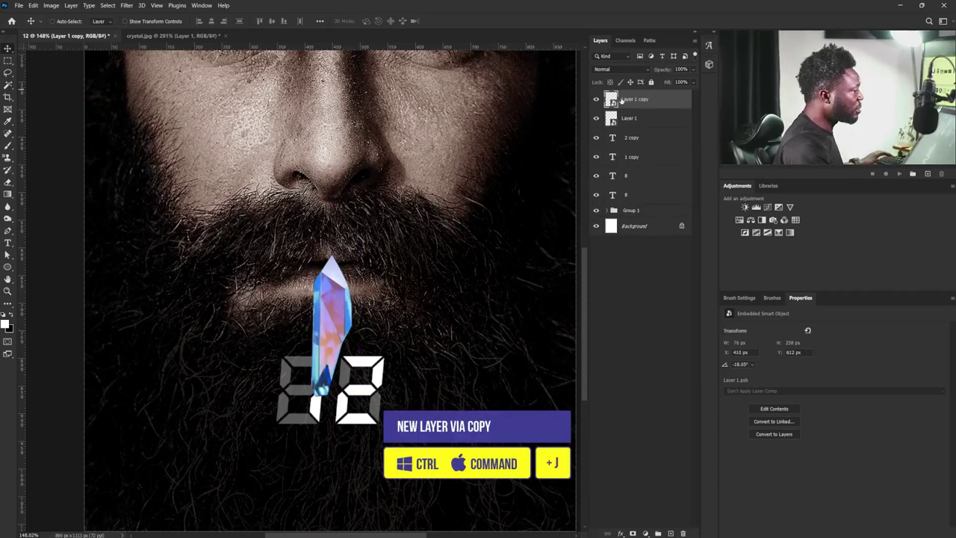
pyautogui.click(595, 99)
pyautogui.moveTo(628, 119); pyautogui.dragTo(640, 146)
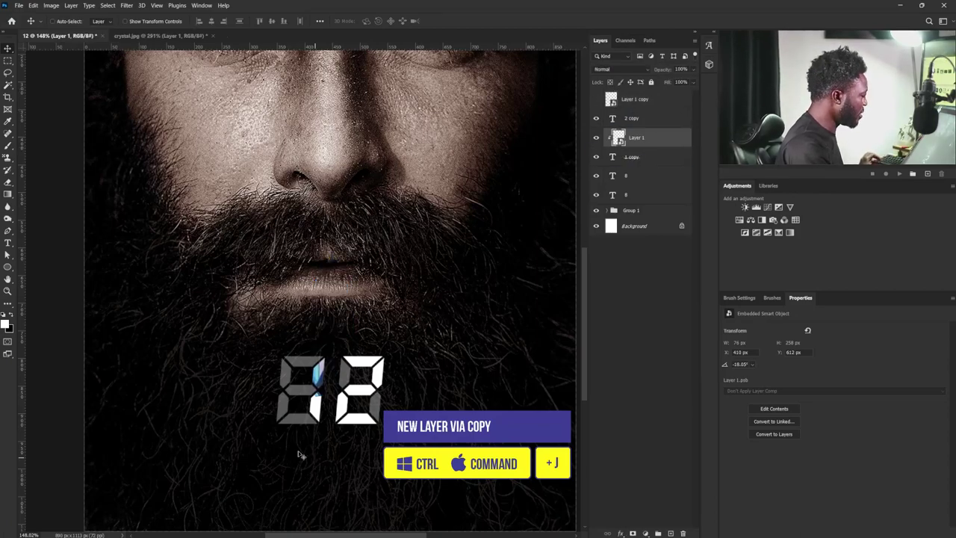
pyautogui.scroll(3, 292, 391)
pyautogui.moveTo(351, 348); pyautogui.dragTo(372, 363)
pyautogui.hotkey('ctrl', 't')
pyautogui.press('Return')
# - Duplicate the hidden crystal copy as a spare, show Layer 1 copy and move it over the "2"
pyautogui.click(636, 102)
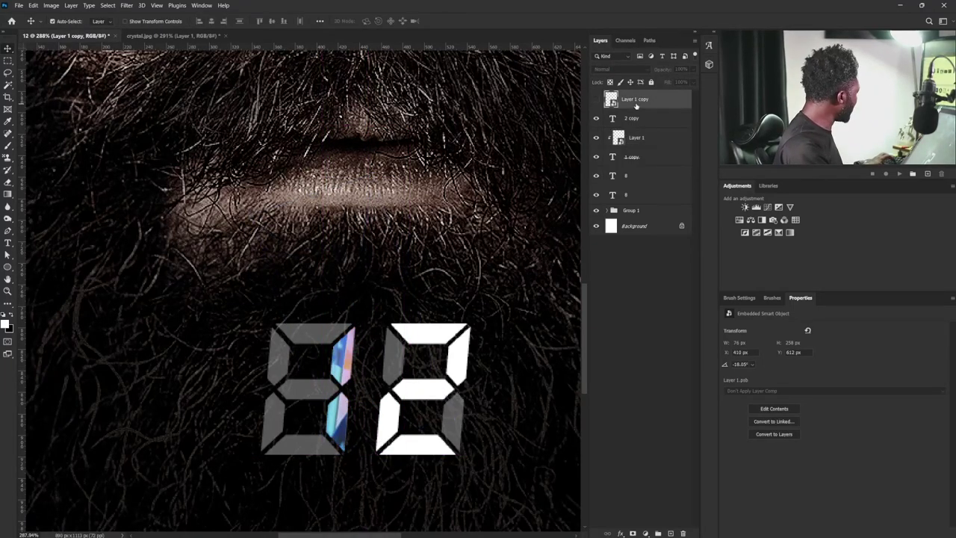
pyautogui.hotkey('ctrl', 'j')
pyautogui.click(596, 118)
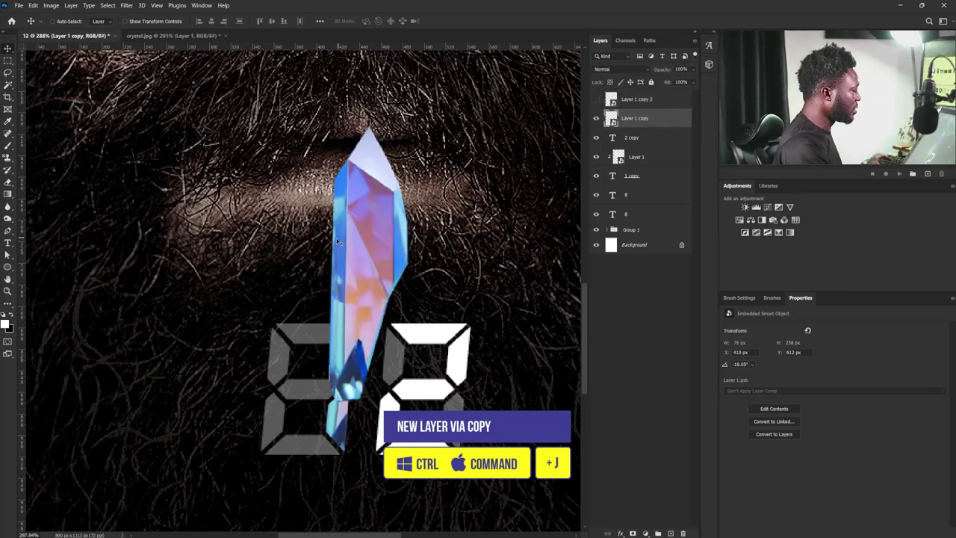
pyautogui.moveTo(340, 244); pyautogui.dragTo(444, 279)
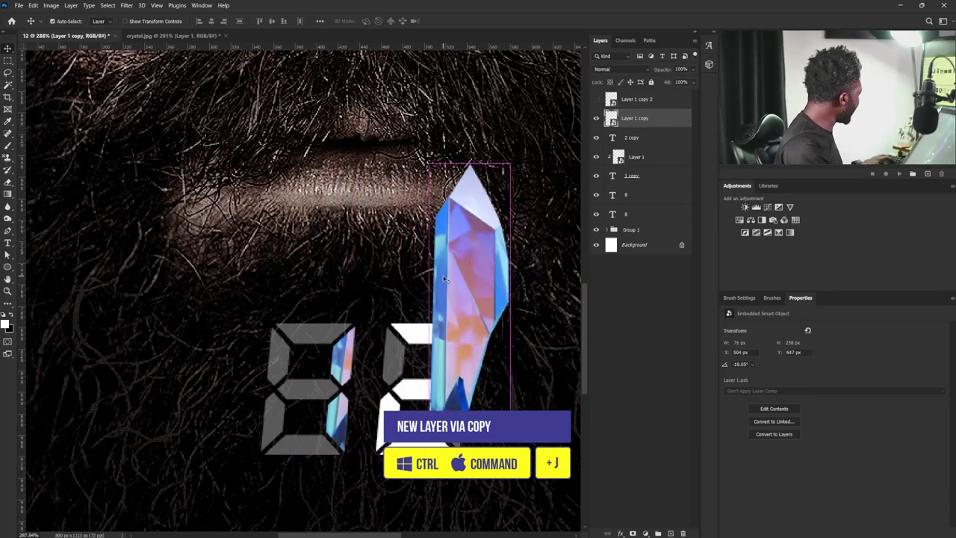
# - Rotate Layer 1 copy to about 71° across the top of the "2" and clip it to the "2 copy" text layer
pyautogui.hotkey('ctrl', 't')
pyautogui.moveTo(493, 160); pyautogui.dragTo(536, 320)
pyautogui.moveTo(483, 333); pyautogui.dragTo(480, 371)
pyautogui.press('Return')
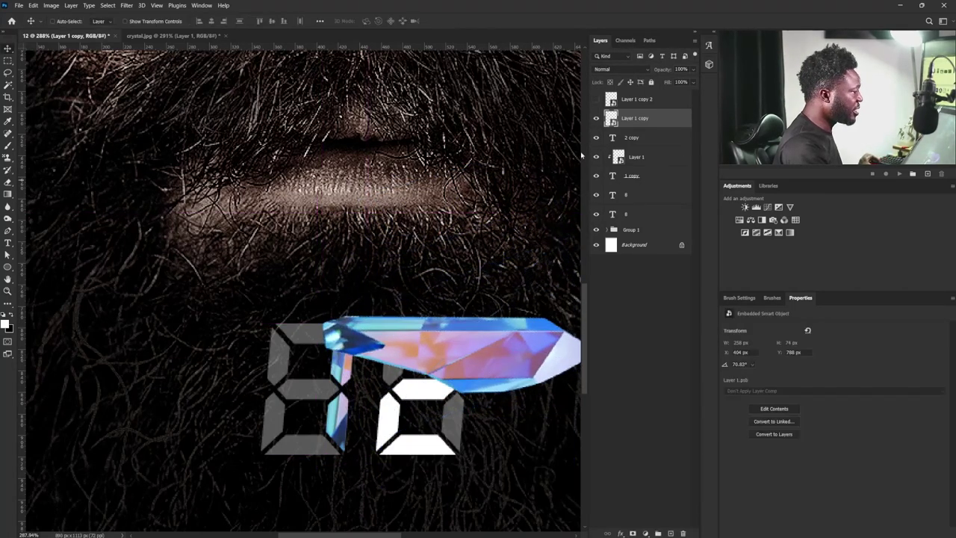
pyautogui.keyDown('alt'); pyautogui.click(654, 125); pyautogui.keyUp('alt')
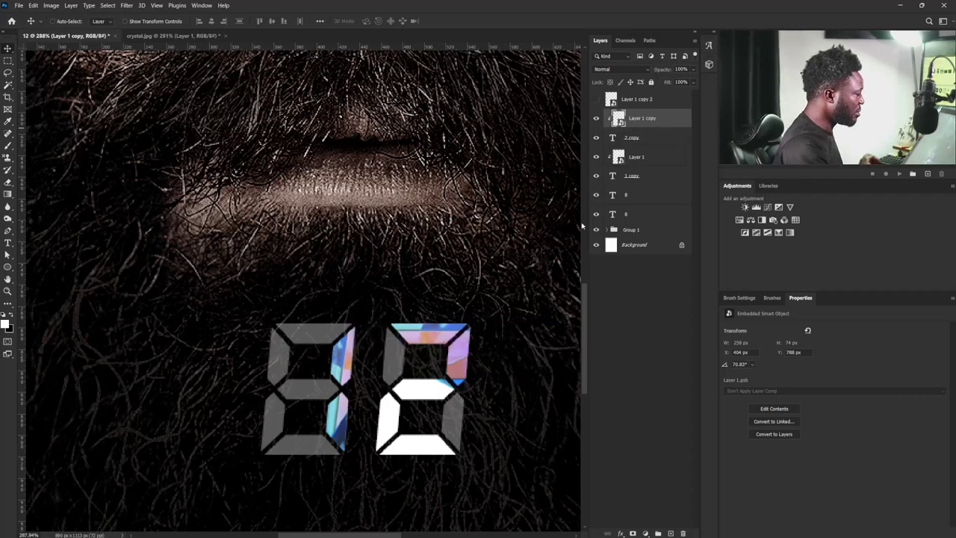
# - Lasso the crystal over the top segment of the "2", copy it to a new layer clipped to "2 copy", and hide Layer 1 copy
pyautogui.scroll(3, 470, 351)
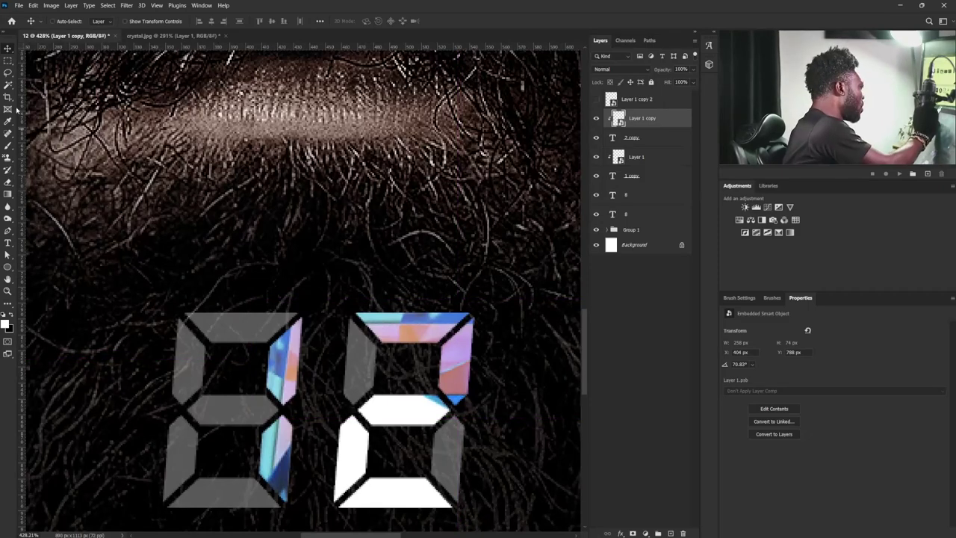
pyautogui.click(8, 73)
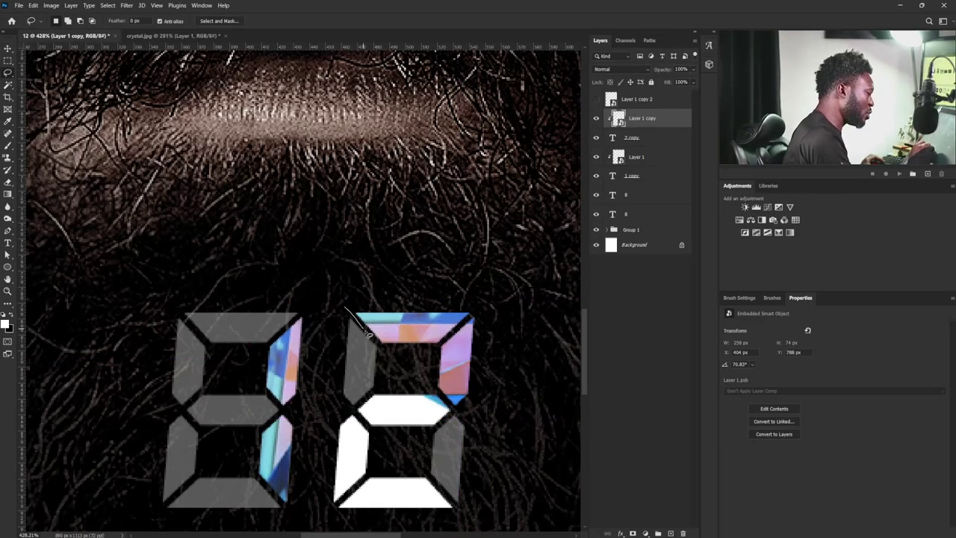
pyautogui.moveTo(388, 358)
pyautogui.mouseDown()
pyautogui.moveTo(437, 351)
pyautogui.moveTo(431, 278)
pyautogui.moveTo(351, 293)
pyautogui.mouseUp()
pyautogui.hotkey('ctrl', 'j')
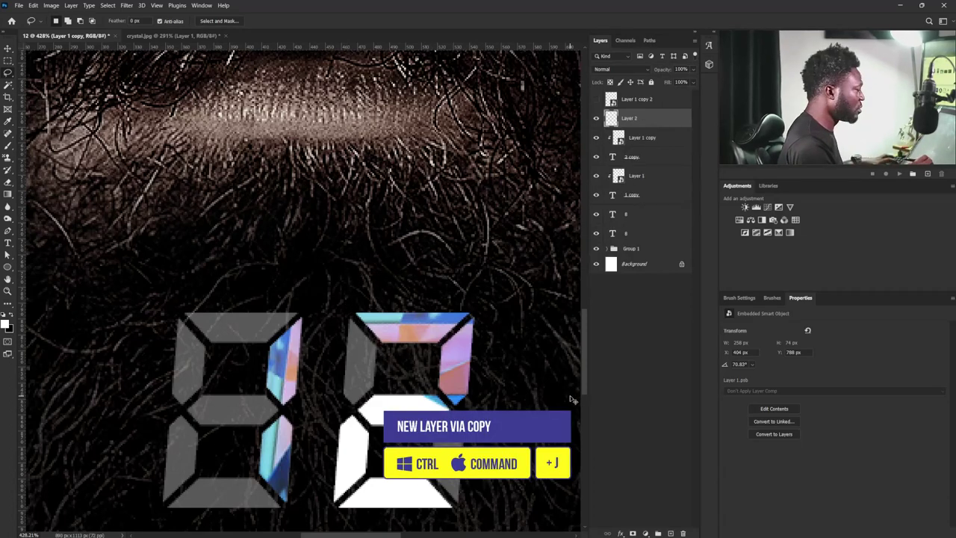
pyautogui.moveTo(631, 133)
pyautogui.mouseDown()
pyautogui.moveTo(640, 124)
pyautogui.moveTo(639, 147)
pyautogui.mouseUp()
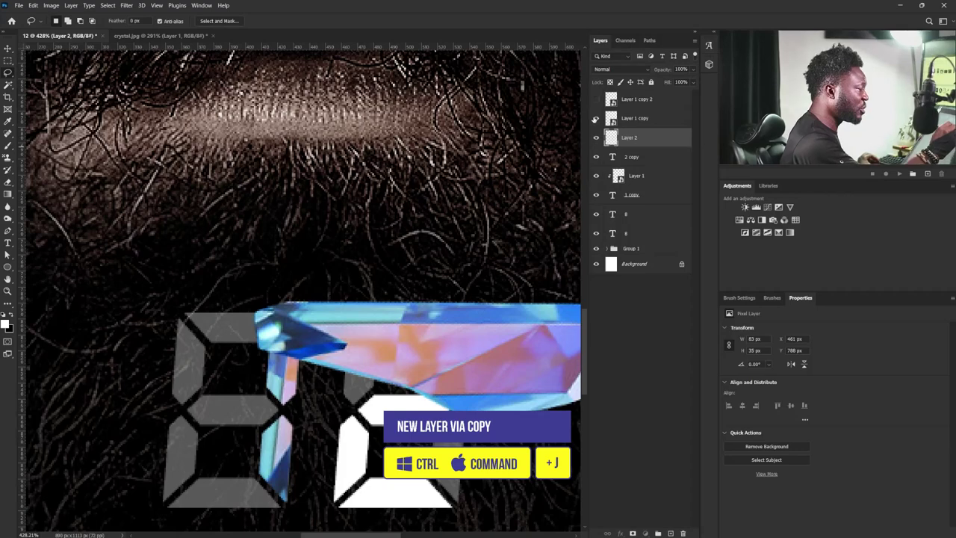
pyautogui.click(596, 119)
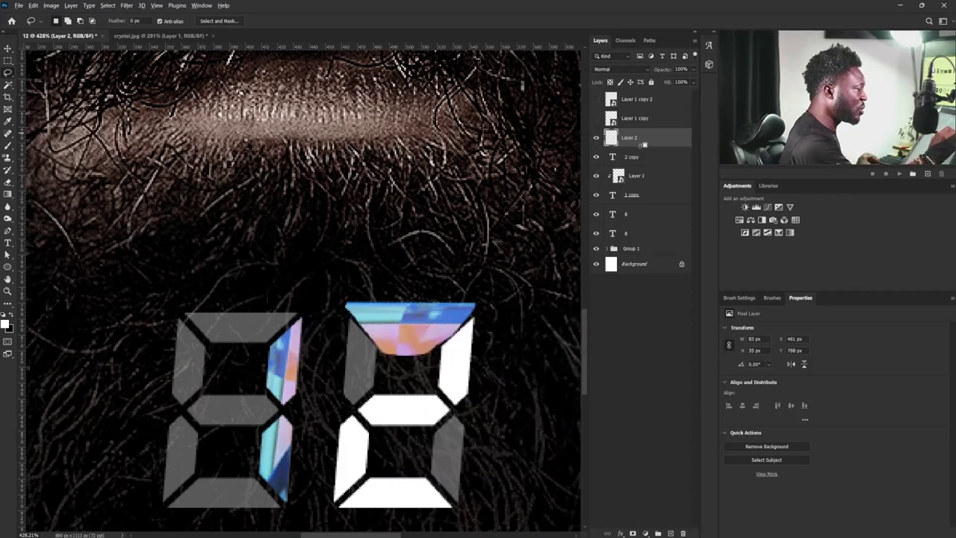
pyautogui.keyDown('alt'); pyautogui.click(640, 147); pyautogui.keyUp('alt')
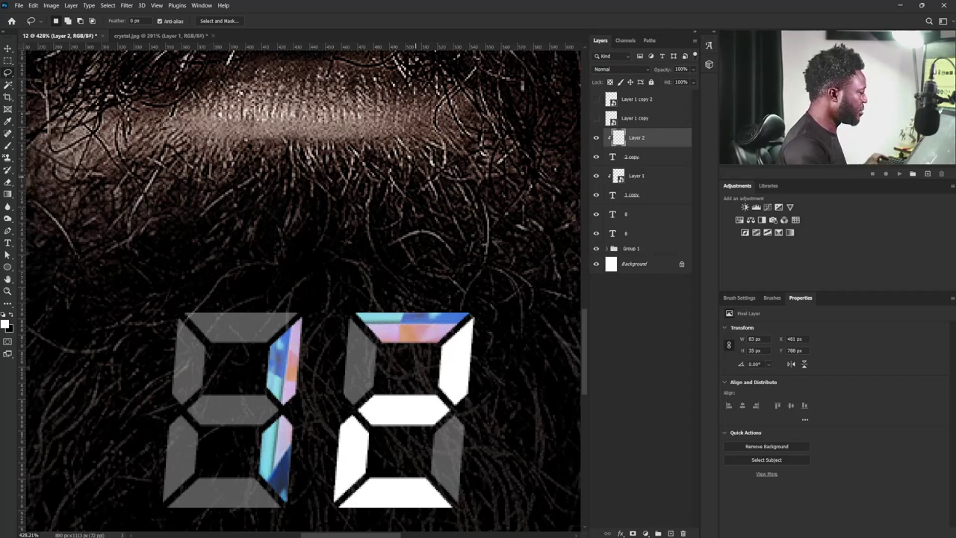
pyautogui.click(8, 48)
pyautogui.moveTo(396, 311); pyautogui.dragTo(473, 357)
pyautogui.hotkey('ctrl', 'z')
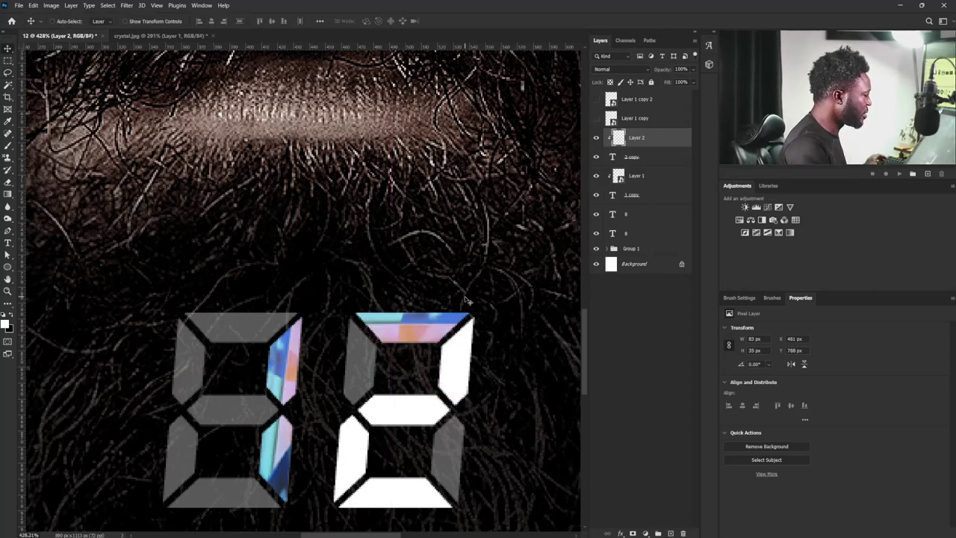
# - Show Layer 1 copy, scale and rotate it to about 163° over the upper-right segment of the "2", and set its opacity to 57%
pyautogui.click(597, 118)
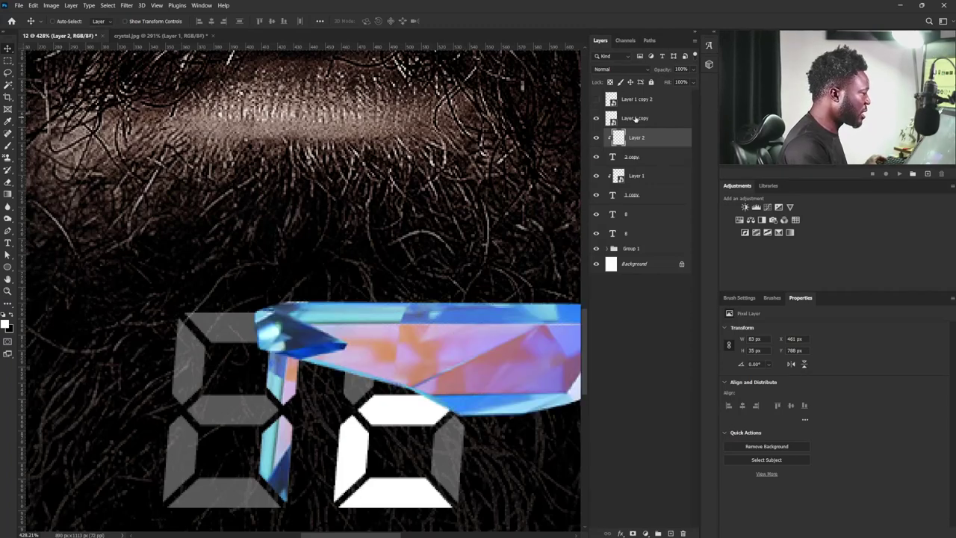
pyautogui.click(635, 120)
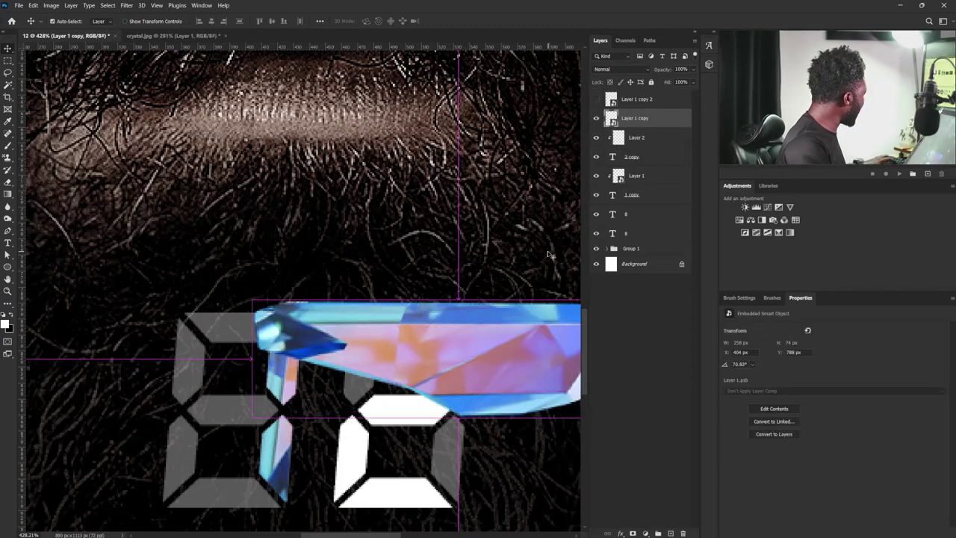
pyautogui.hotkey('ctrl', 't')
pyautogui.moveTo(377, 259); pyautogui.dragTo(535, 258)
pyautogui.moveTo(422, 160); pyautogui.dragTo(443, 202)
pyautogui.moveTo(501, 170); pyautogui.dragTo(520, 238)
pyautogui.press('Return')
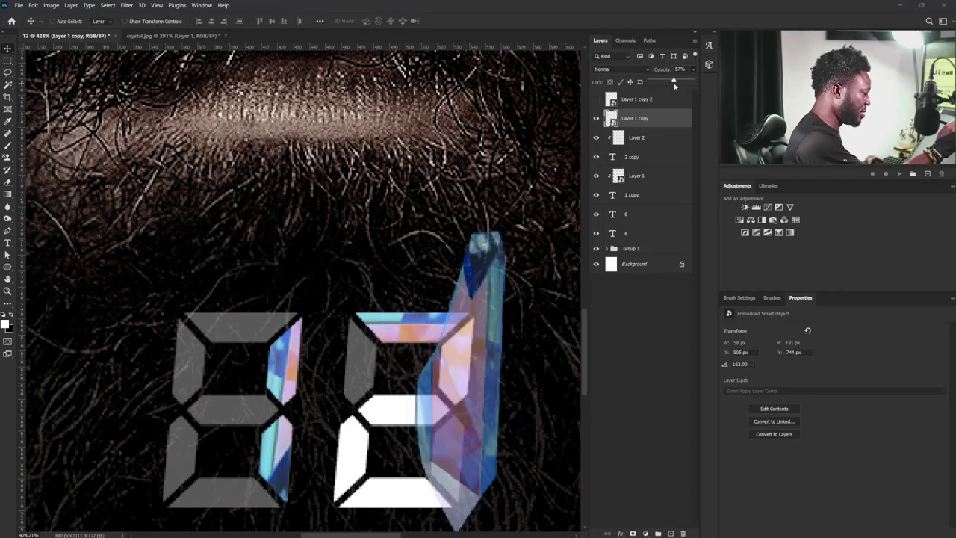
# - Lasso the crystal around the upper-right segment of the "2", copy it to a new layer below Layer 1 copy, and hide Layer 1 copy
pyautogui.press('l')
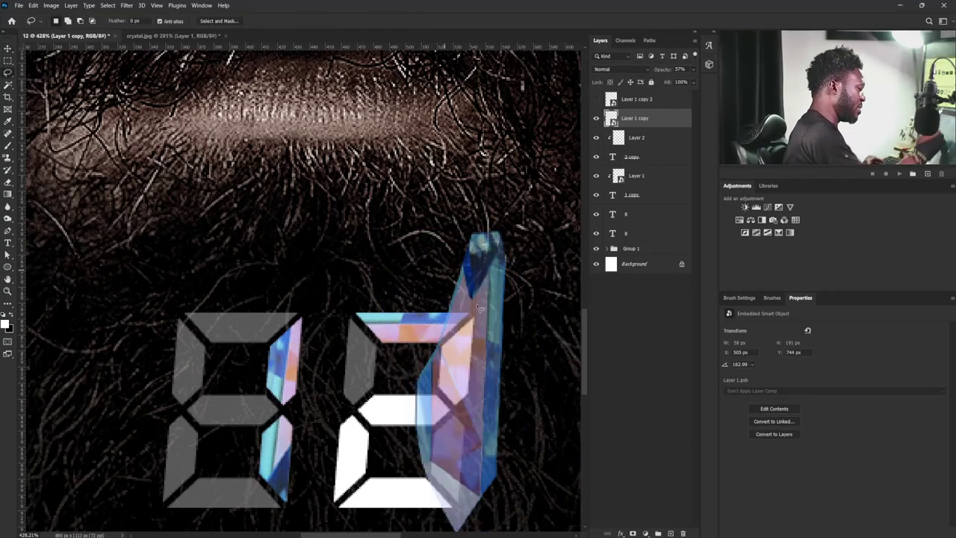
pyautogui.moveTo(478, 318)
pyautogui.mouseDown()
pyautogui.moveTo(485, 349)
pyautogui.moveTo(474, 404)
pyautogui.mouseUp()
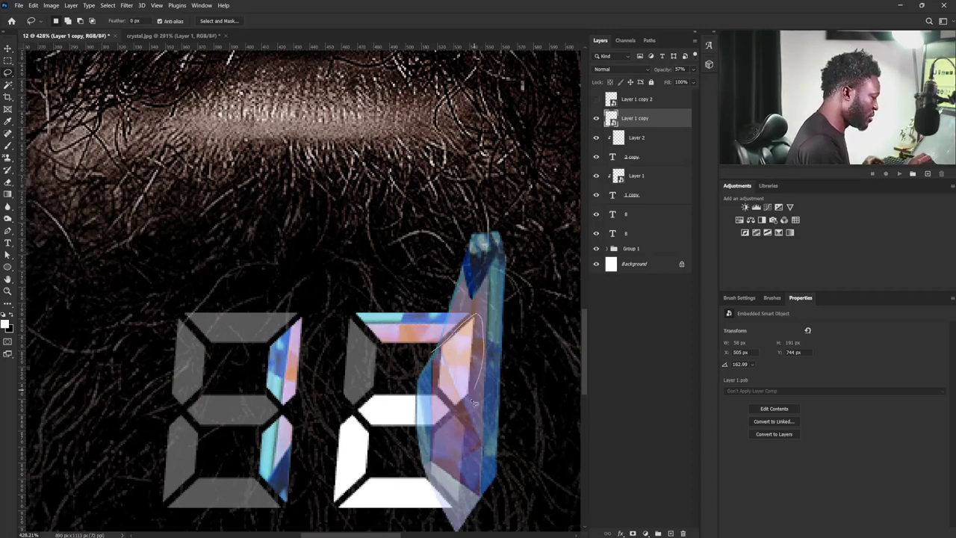
pyautogui.moveTo(428, 379); pyautogui.dragTo(425, 355)
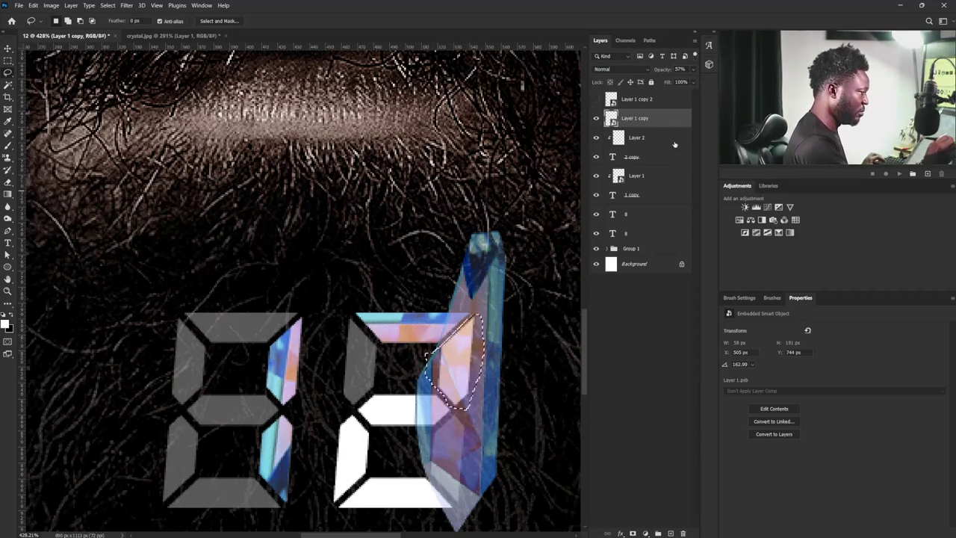
pyautogui.hotkey('ctrl', 'j')
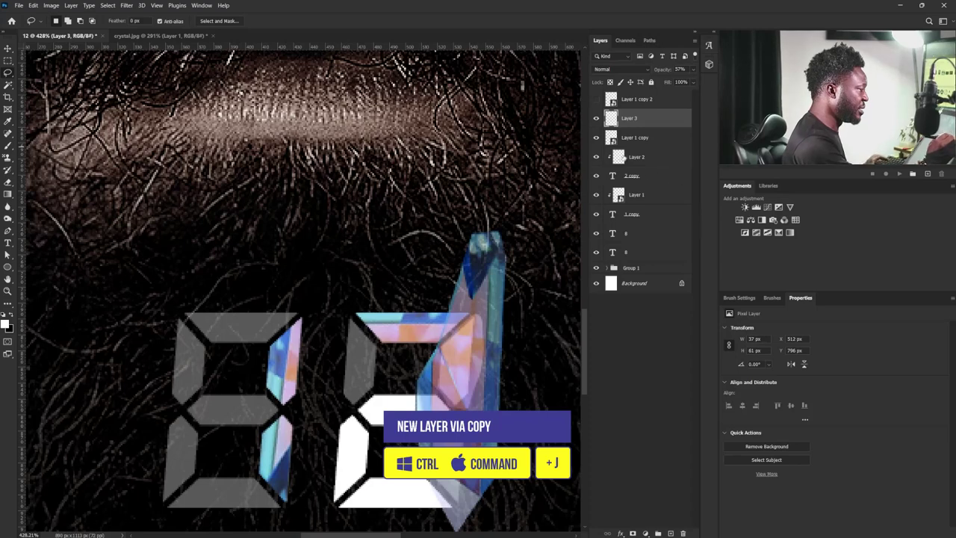
pyautogui.moveTo(635, 121); pyautogui.dragTo(598, 140)
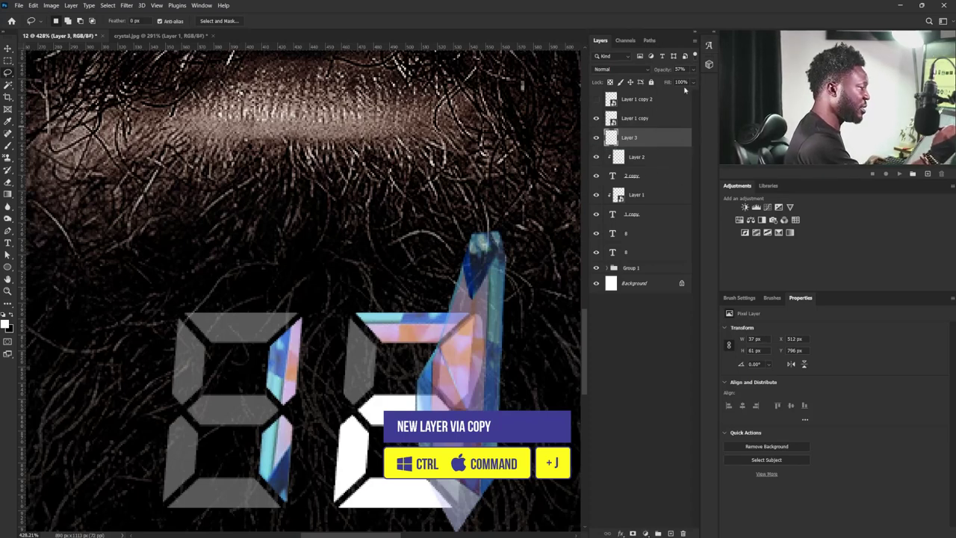
pyautogui.click(597, 118)
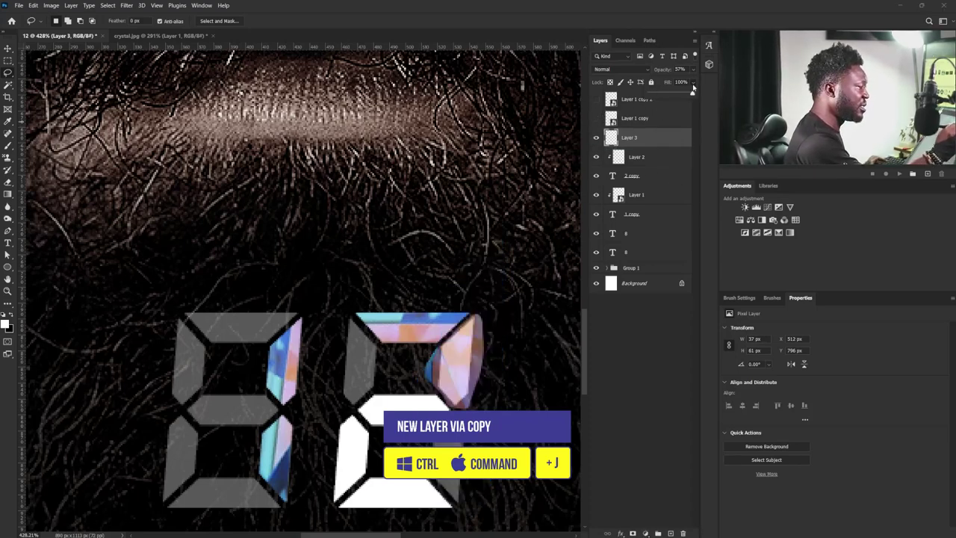
# - Restore Layer 3 to 100% opacity and clip it to the "2 copy" text layer beneath Layer 2
pyautogui.click(596, 138)
pyautogui.click(596, 138)
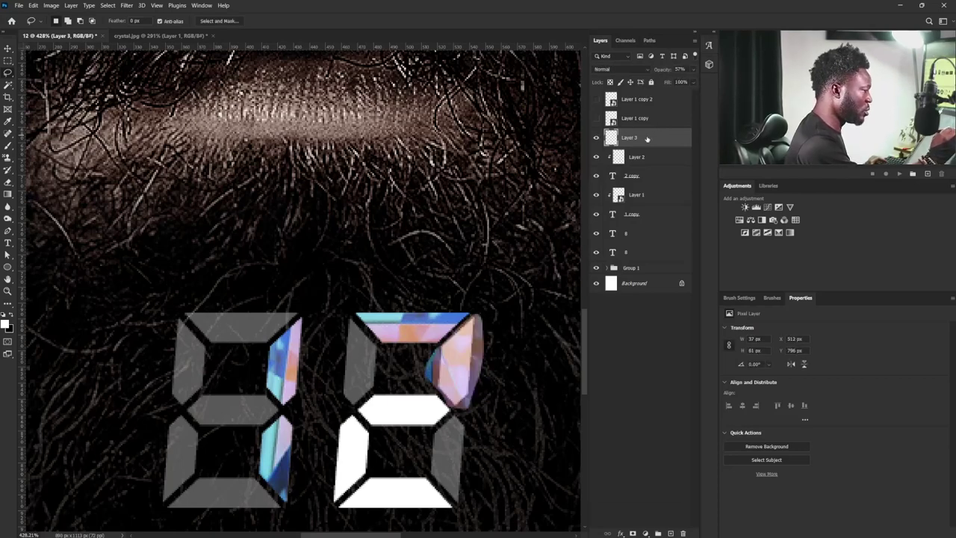
pyautogui.click(693, 71)
pyautogui.moveTo(657, 136); pyautogui.dragTo(646, 162)
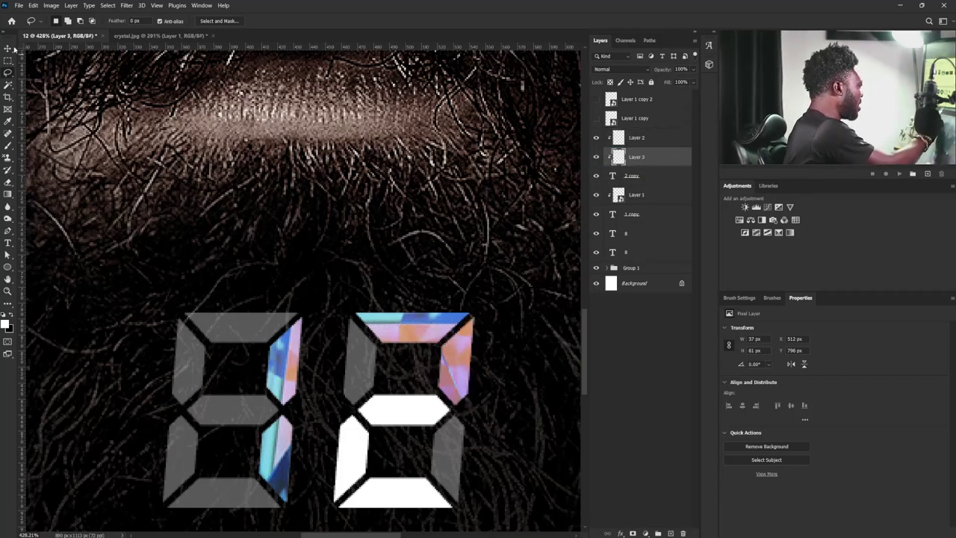
# - Show Layer 1 copy and rotate it to about 93° across the "2" for texturing another segment
pyautogui.press('v')
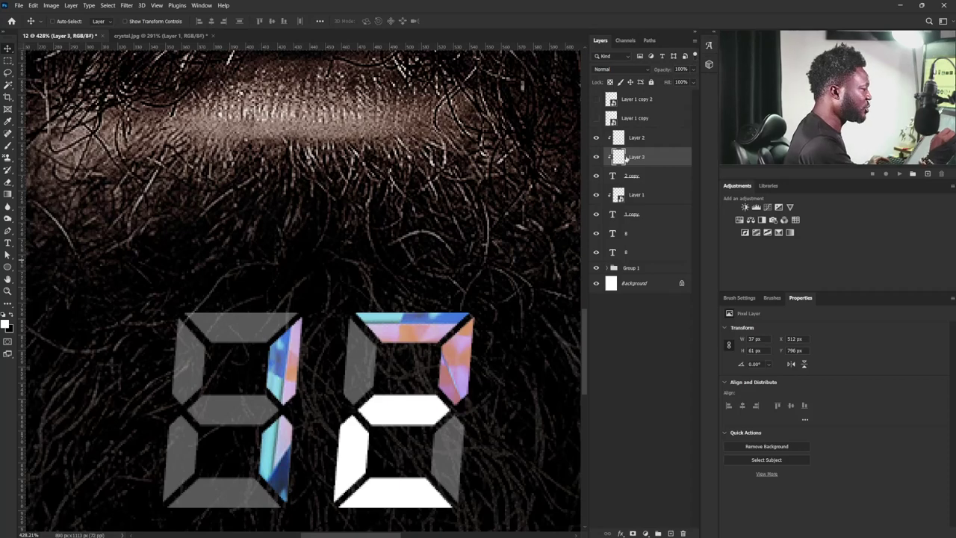
pyautogui.click(596, 118)
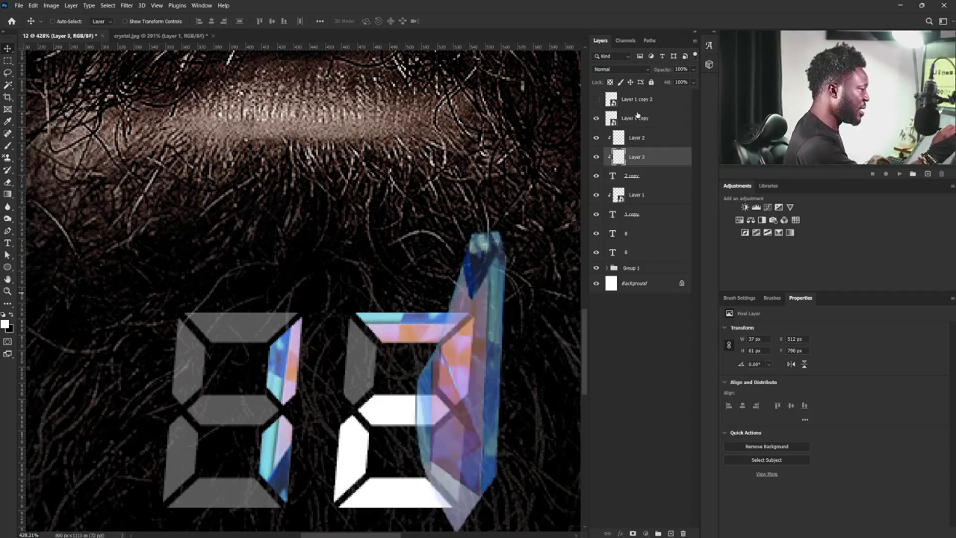
pyautogui.click(637, 116)
pyautogui.hotkey('ctrl', 't')
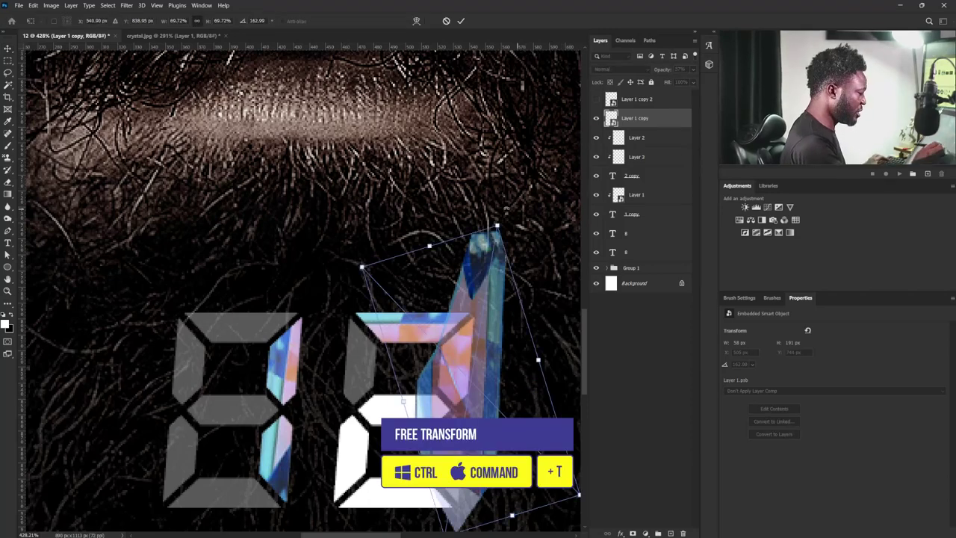
pyautogui.moveTo(533, 402); pyautogui.dragTo(478, 312)
pyautogui.moveTo(379, 314); pyautogui.dragTo(386, 304)
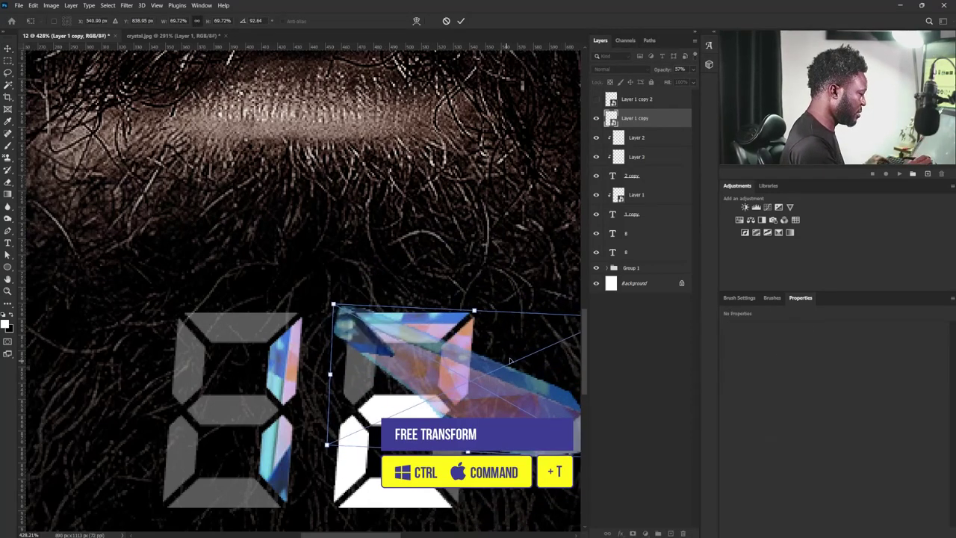
# - Rotate the semi-transparent crystal in Layer 1 copy to about 71.4° and place it over the middle segment of the 2
pyautogui.moveTo(514, 357); pyautogui.dragTo(440, 401)
pyautogui.moveTo(557, 351); pyautogui.dragTo(491, 288)
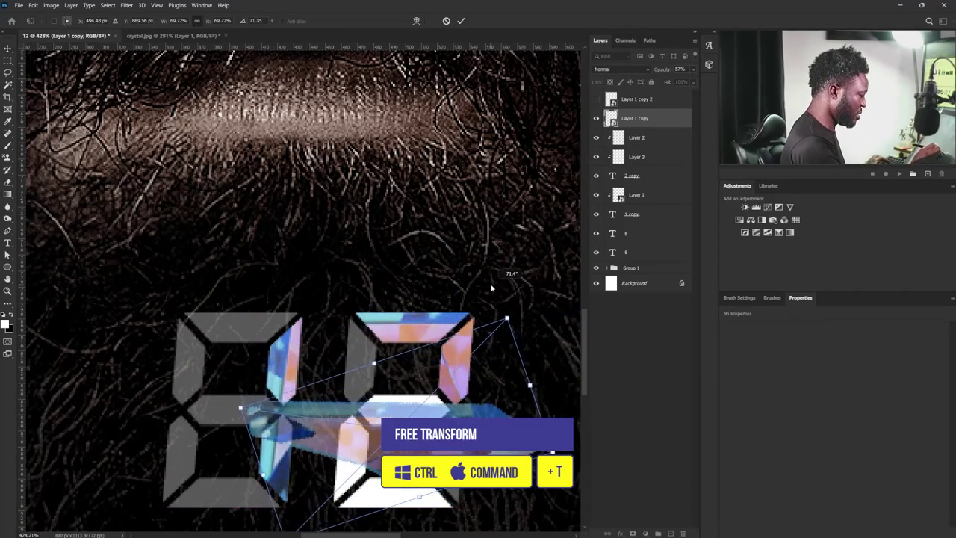
pyautogui.moveTo(496, 457); pyautogui.dragTo(444, 441)
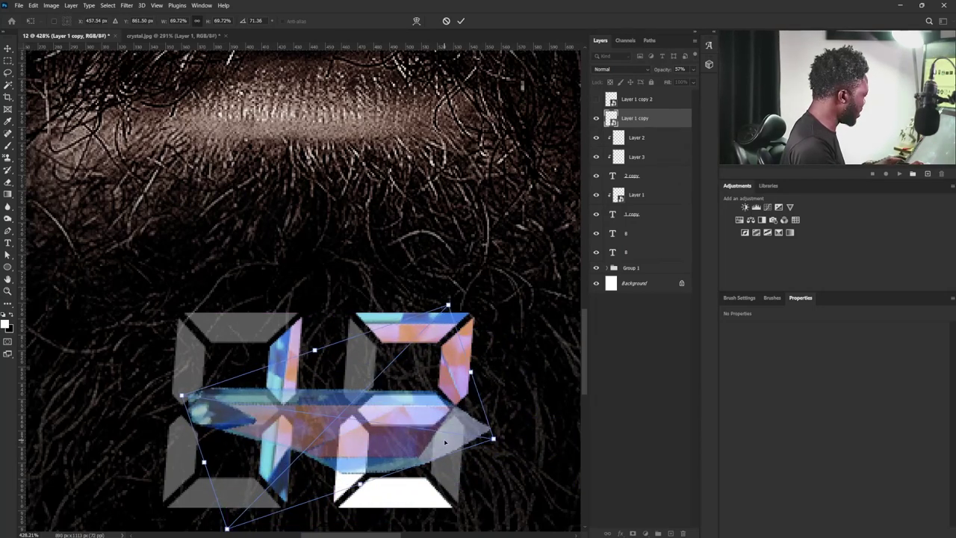
pyautogui.press('Return')
# - Lasso the crystal area covering the 2's middle segment and copy it to a new layer
pyautogui.press('l')
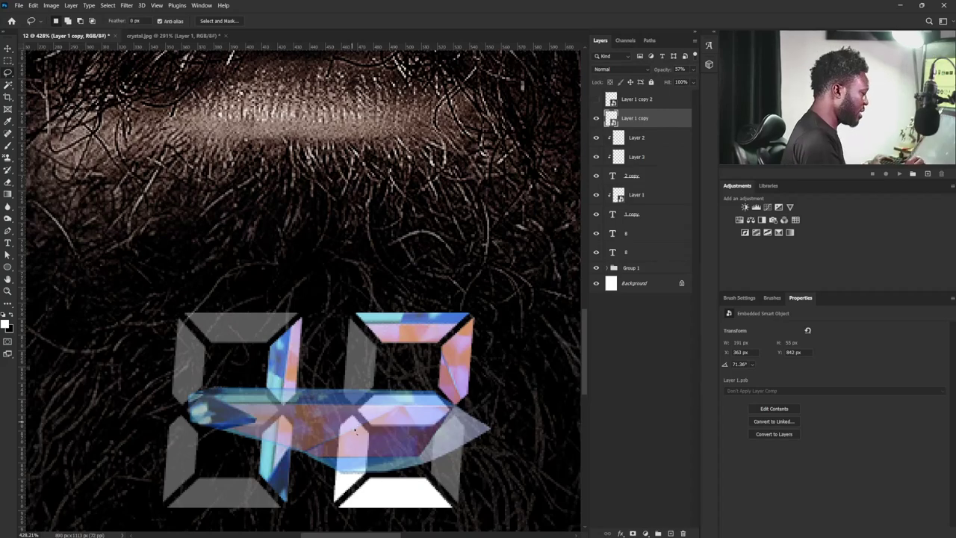
pyautogui.moveTo(387, 388)
pyautogui.mouseDown()
pyautogui.moveTo(354, 409)
pyautogui.moveTo(374, 435)
pyautogui.moveTo(439, 432)
pyautogui.mouseUp()
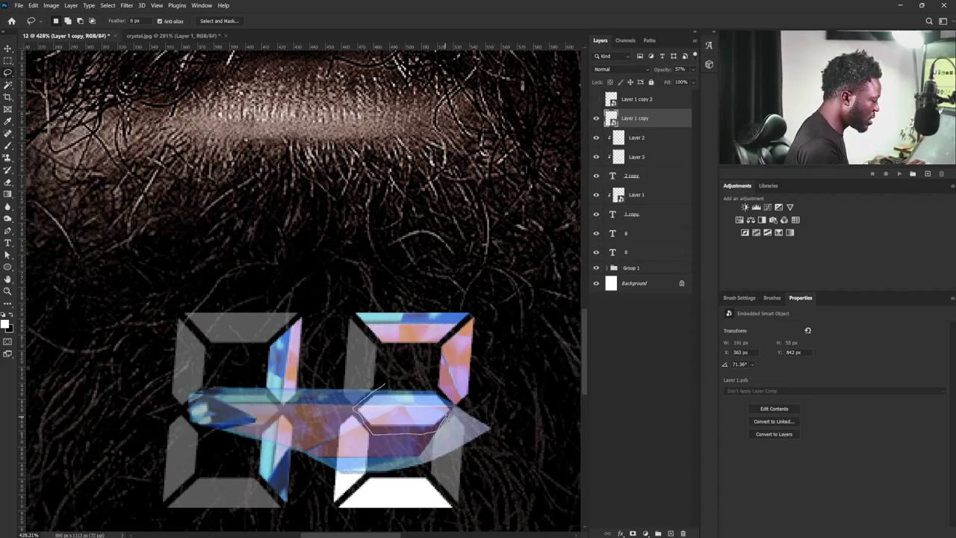
pyautogui.moveTo(445, 398); pyautogui.dragTo(384, 382)
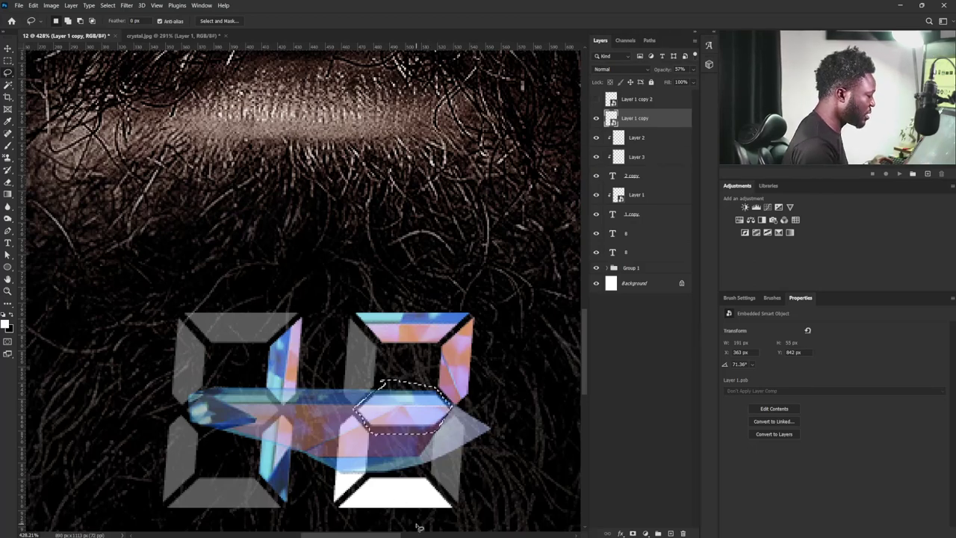
pyautogui.hotkey('ctrl', 'j')
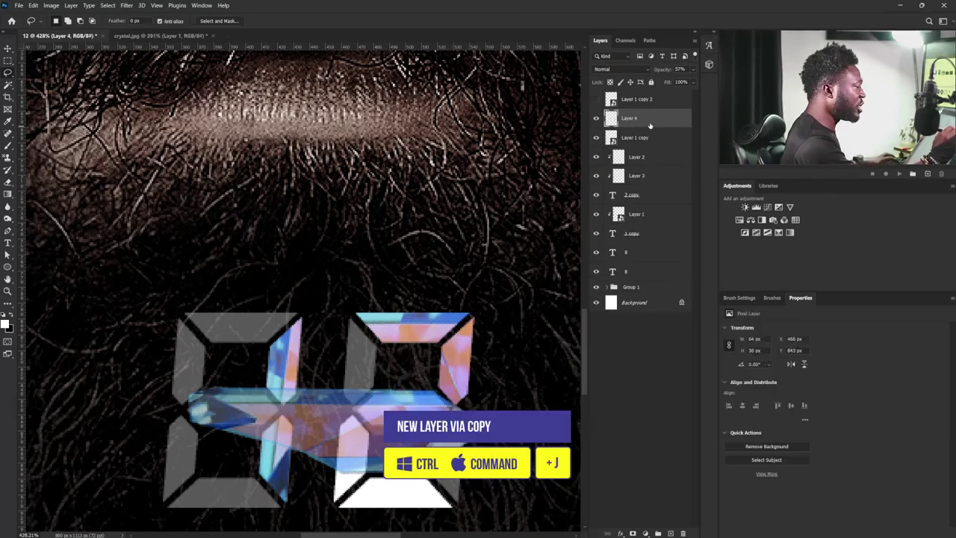
# - Hide the full crystal, set the middle segment piece to 100% opacity, and move it into the 2's clipped layers
pyautogui.moveTo(648, 120); pyautogui.dragTo(613, 147)
pyautogui.click(693, 69)
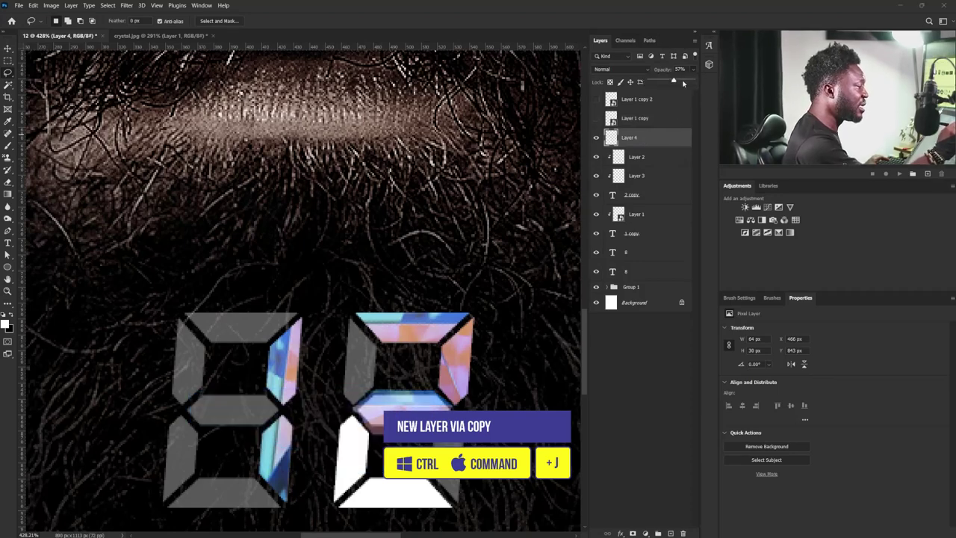
pyautogui.moveTo(674, 81); pyautogui.dragTo(693, 80)
pyautogui.moveTo(657, 137); pyautogui.dragTo(626, 165)
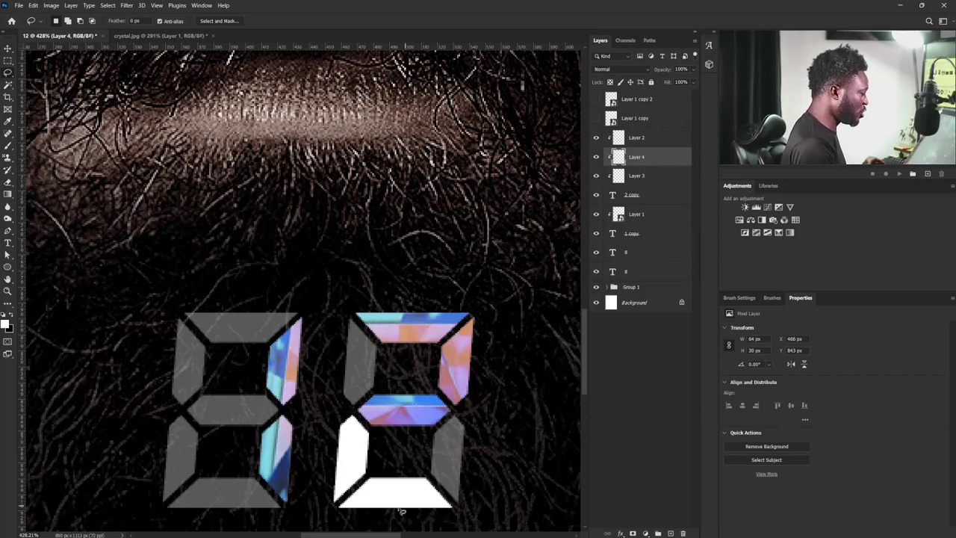
# - Rotate the crystal in Layer 1 copy to about -16.2° and position it over the lower-left segment of the 2
pyautogui.click(635, 118)
pyautogui.press('v')
pyautogui.moveTo(440, 393); pyautogui.dragTo(413, 432)
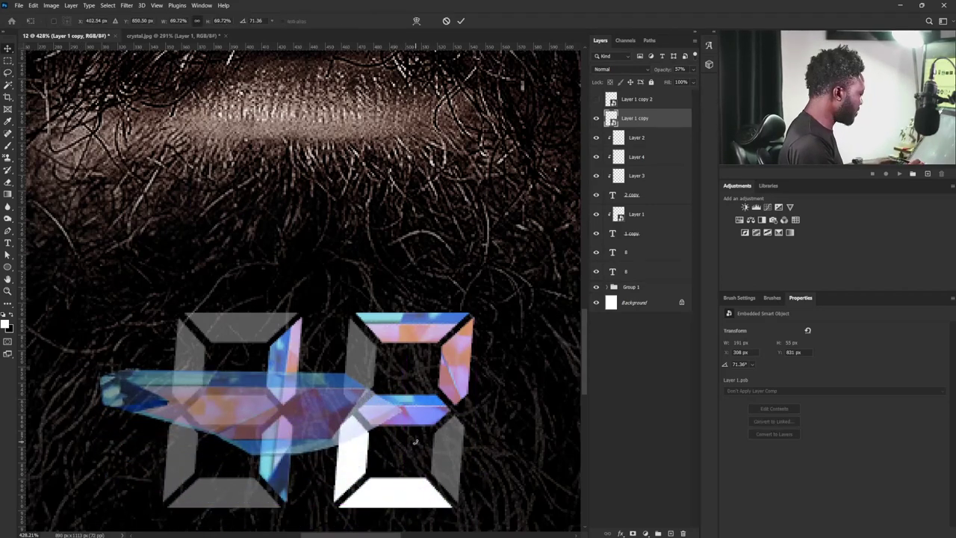
pyautogui.hotkey('ctrl', 't')
pyautogui.moveTo(99, 382); pyautogui.dragTo(272, 237)
pyautogui.moveTo(268, 394); pyautogui.dragTo(374, 467)
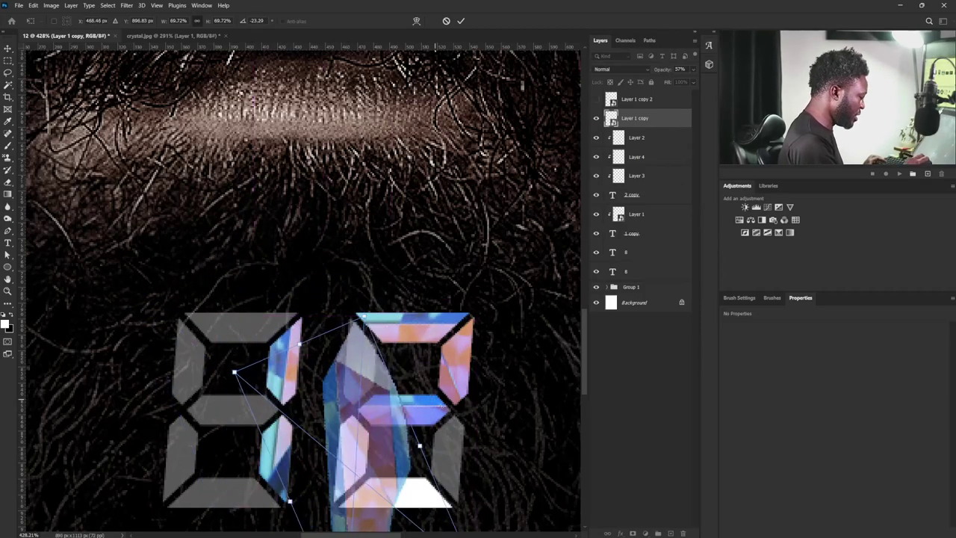
pyautogui.moveTo(433, 405); pyautogui.dragTo(439, 414)
pyautogui.moveTo(403, 473)
pyautogui.mouseDown()
pyautogui.moveTo(439, 471)
pyautogui.moveTo(389, 476)
pyautogui.mouseUp()
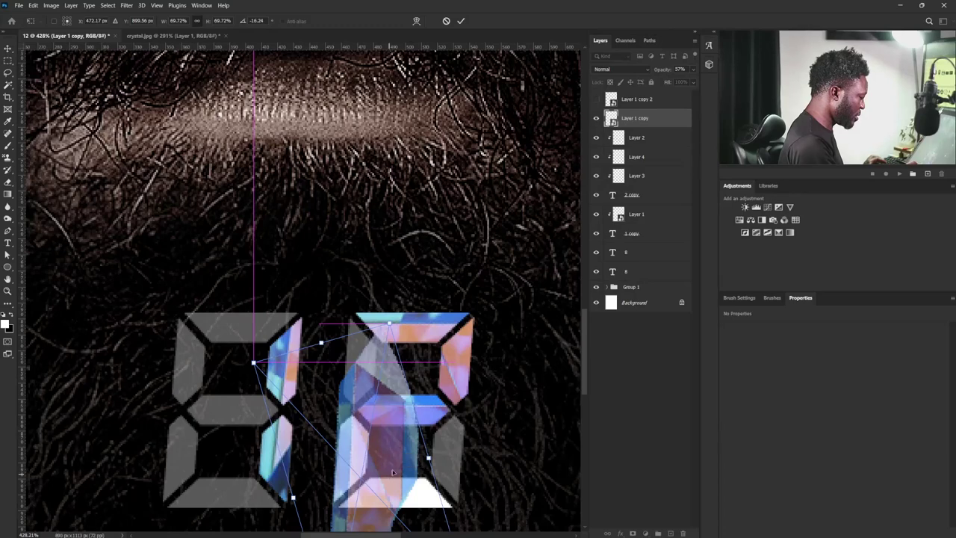
pyautogui.press('Return')
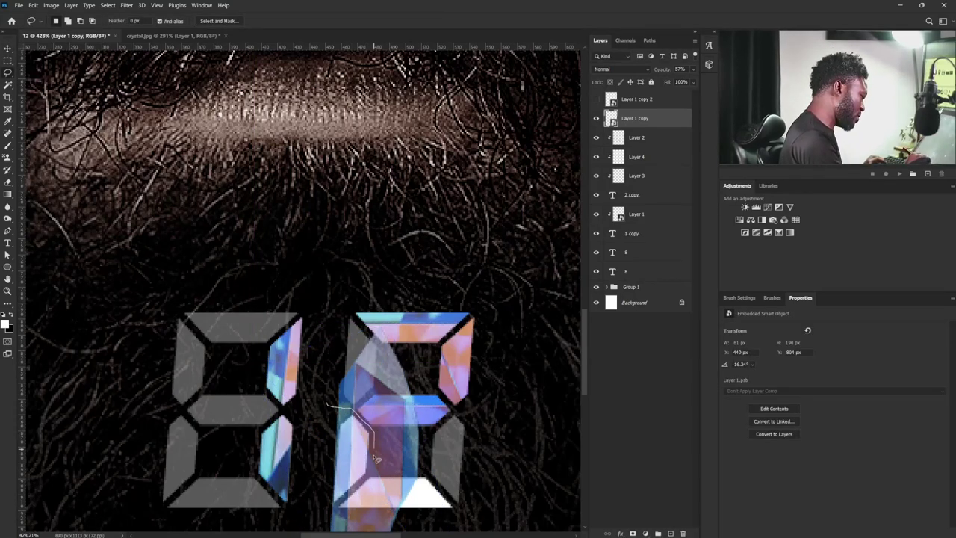
# - Copy the lassoed crystal area over the 2's lower-left segment to its own layer, clipped to the digit at 100% opacity
pyautogui.moveTo(324, 489); pyautogui.dragTo(317, 393)
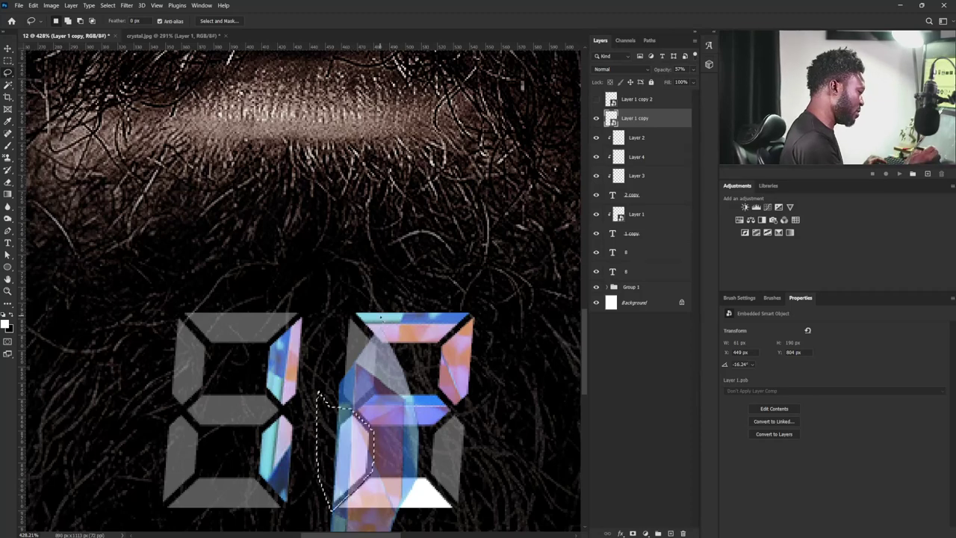
pyautogui.hotkey('ctrl', 'j')
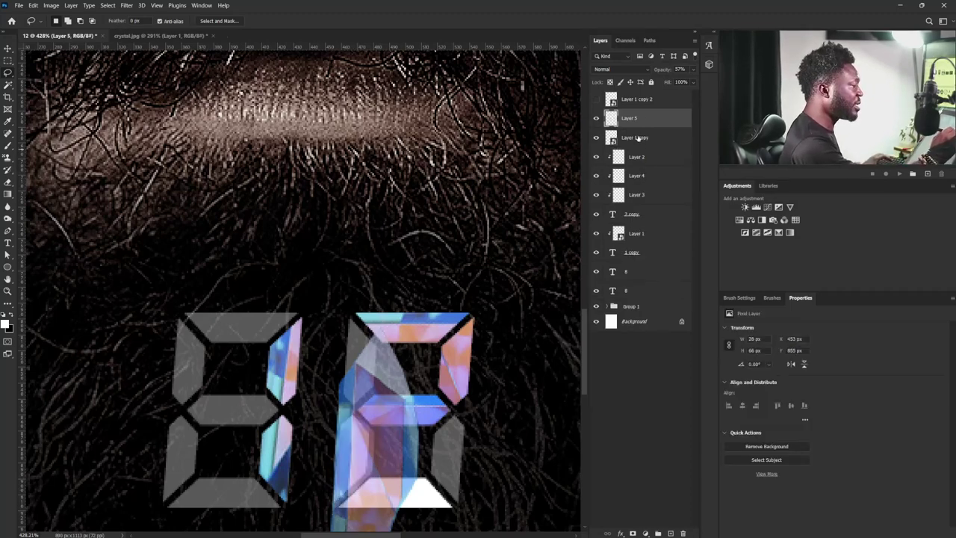
pyautogui.click(596, 118)
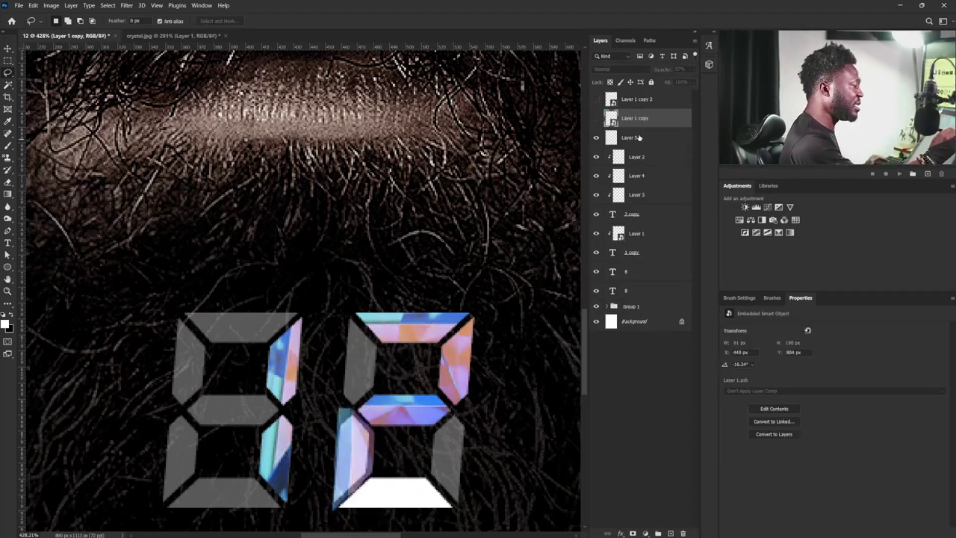
pyautogui.moveTo(635, 137); pyautogui.dragTo(658, 167)
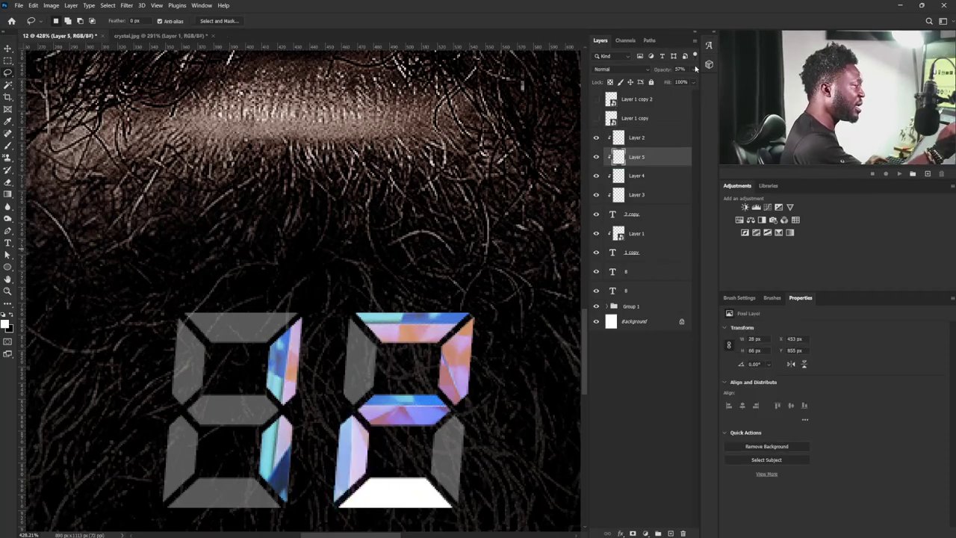
pyautogui.moveTo(695, 68); pyautogui.dragTo(699, 83)
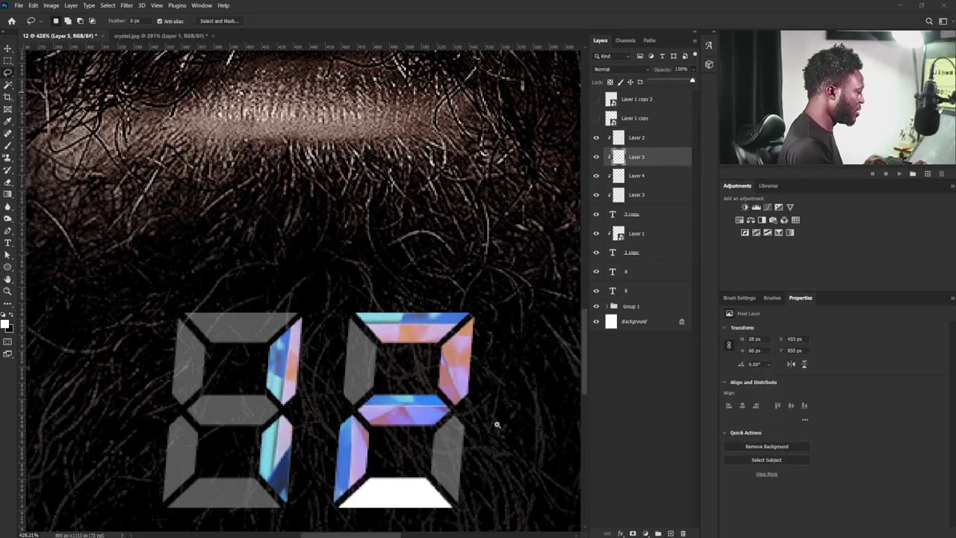
# - Show Layer 1 copy again, rotate its crystal to 70°, and place it over the 2's bottom segment
pyautogui.scroll(-1, 497, 424)
pyautogui.scroll(-2, 478, 433)
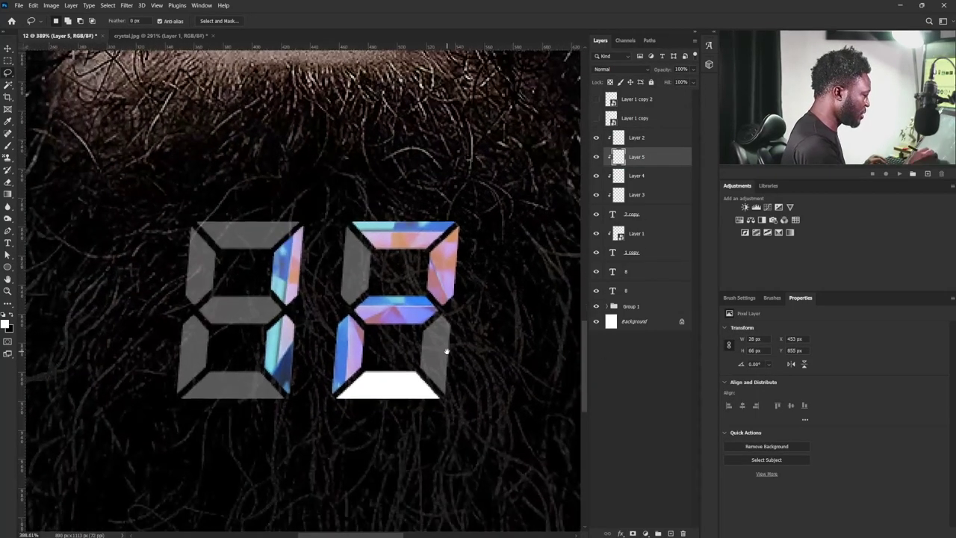
pyautogui.click(596, 118)
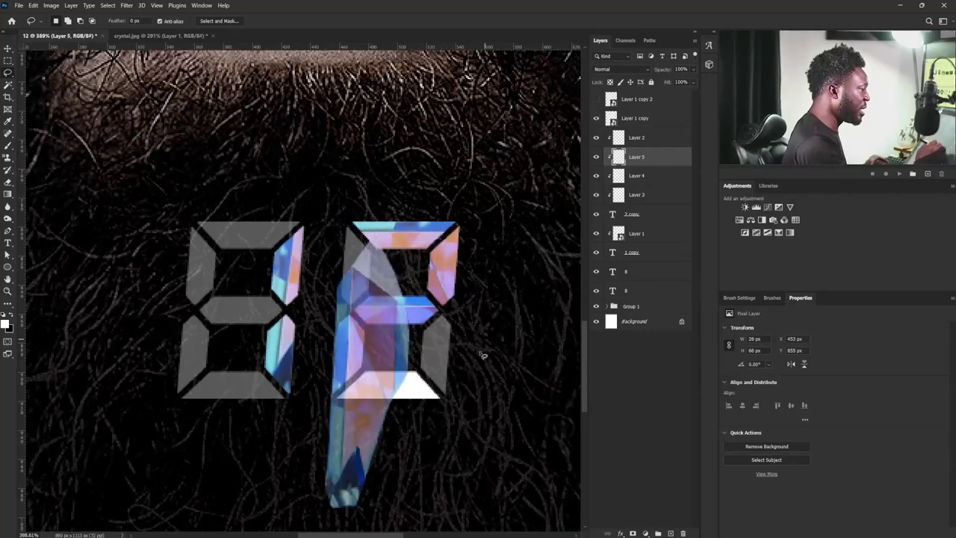
pyautogui.click(634, 118)
pyautogui.hotkey('ctrl', 't')
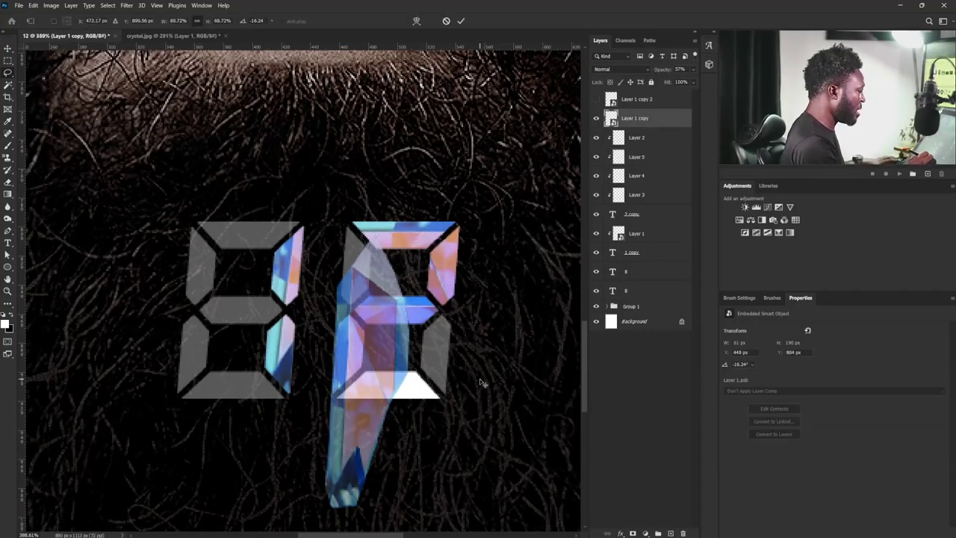
pyautogui.moveTo(435, 213); pyautogui.dragTo(496, 385)
pyautogui.moveTo(401, 385); pyautogui.dragTo(420, 382)
pyautogui.press('Return')
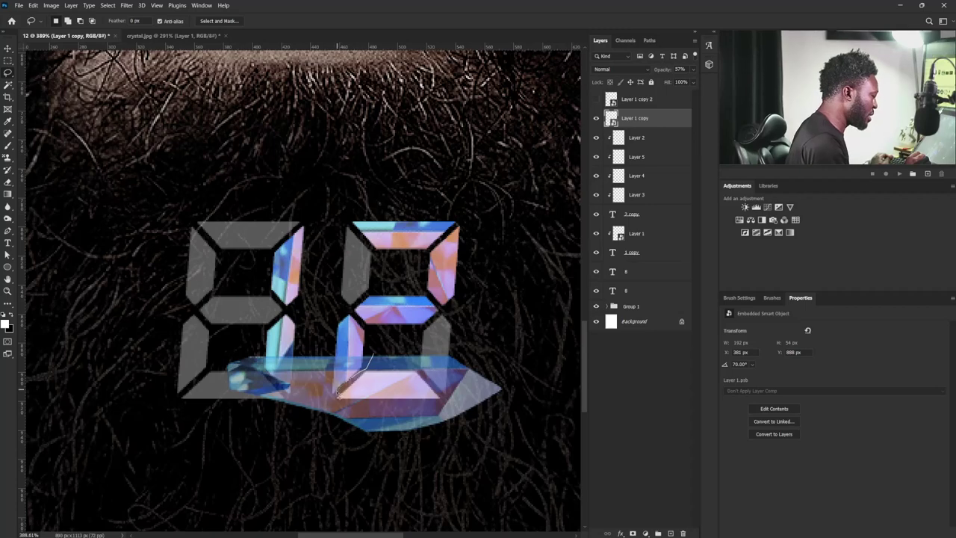
# - Lasso the crystal area covering the 2's bottom segment and copy it to a new layer
pyautogui.moveTo(338, 394)
pyautogui.mouseDown()
pyautogui.moveTo(366, 371)
pyautogui.moveTo(326, 410)
pyautogui.moveTo(443, 411)
pyautogui.mouseUp()
pyautogui.moveTo(418, 366); pyautogui.dragTo(394, 352)
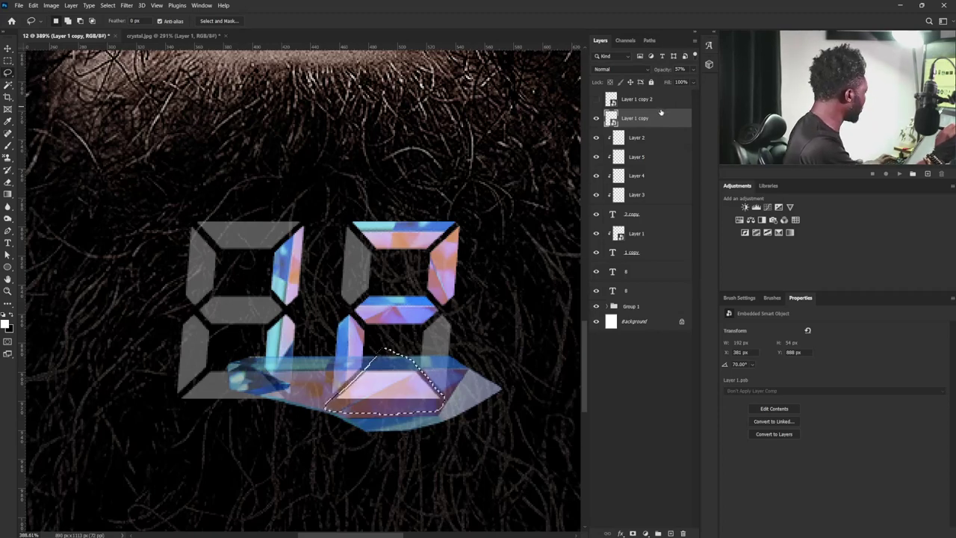
pyautogui.hotkey('ctrl', 'j')
# - Clip the bottom segment's crystal piece to the 2, below Layer 2, and raise its opacity to 100%
pyautogui.moveTo(648, 121); pyautogui.dragTo(650, 166)
pyautogui.hotkey('ctrl', 'alt', 'g')
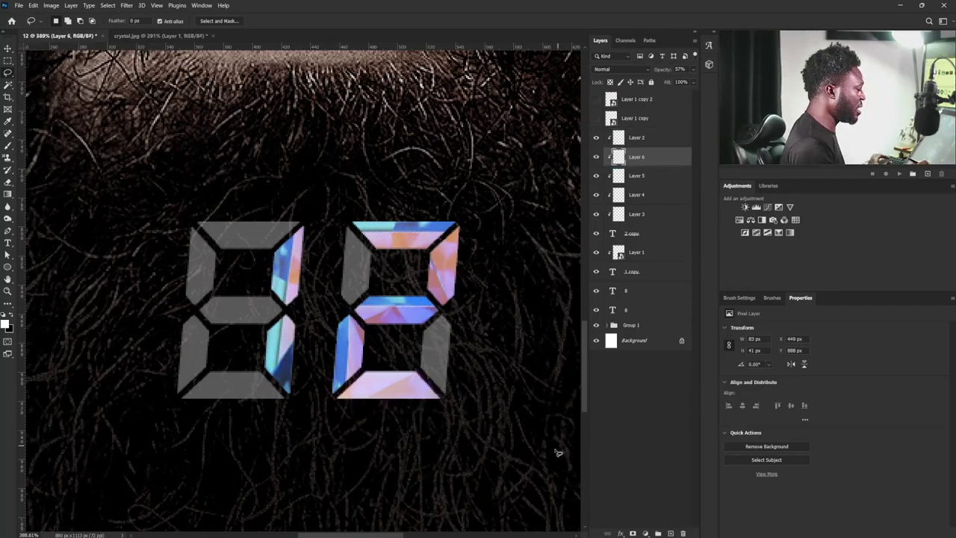
pyautogui.click(693, 70)
pyautogui.moveTo(700, 80); pyautogui.dragTo(709, 151)
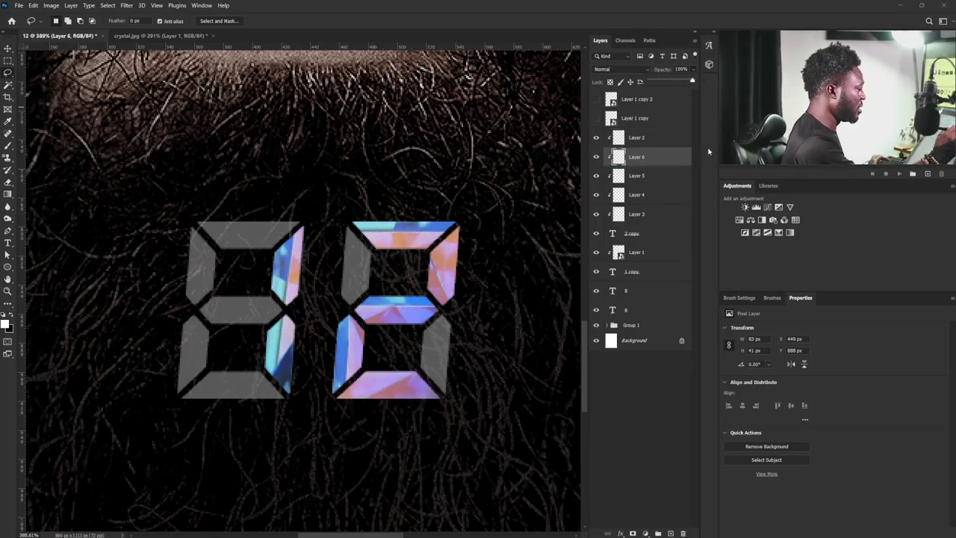
# - Duplicate Layer 1, the crystal clipped to the digit 1
pyautogui.scroll(-2, 459, 409)
pyautogui.press('v')
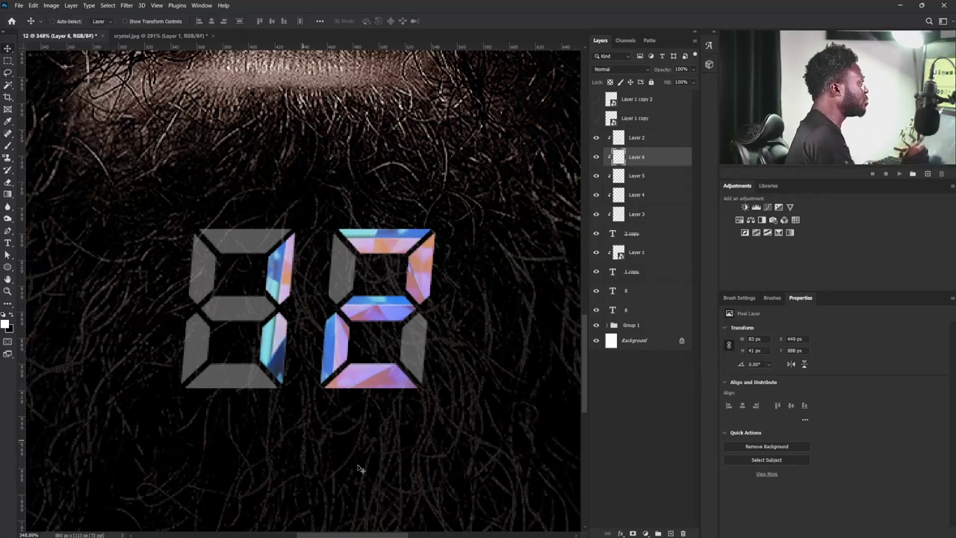
pyautogui.rightClick(289, 255)
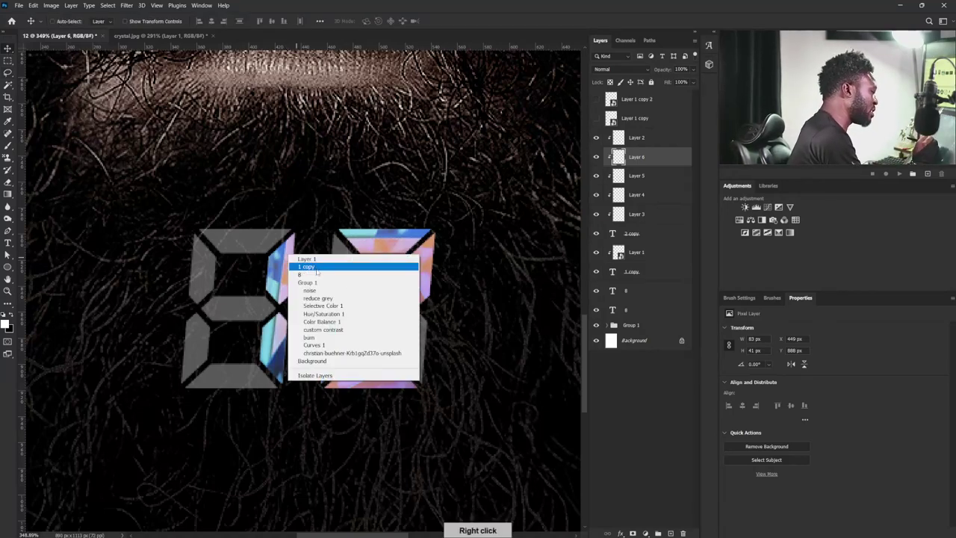
pyautogui.click(316, 272)
pyautogui.click(634, 256)
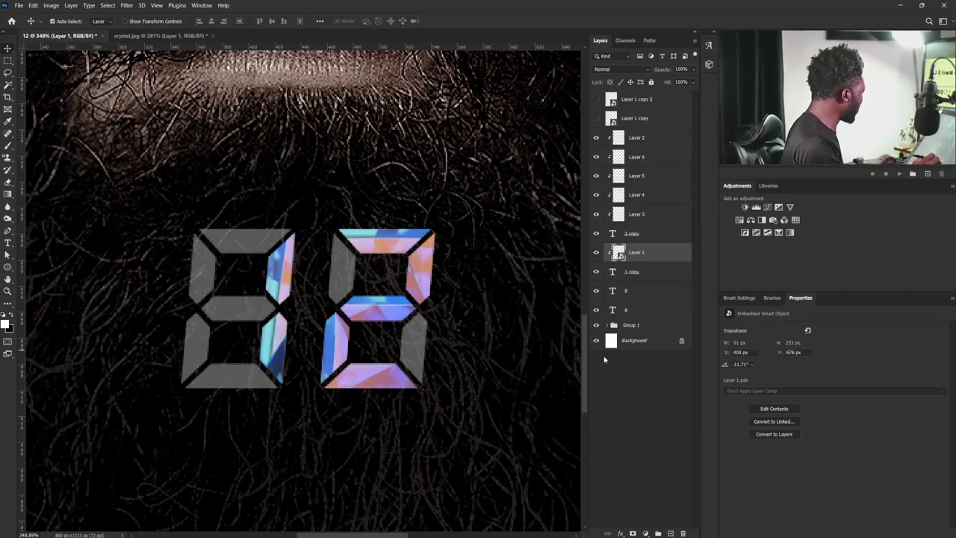
pyautogui.hotkey('ctrl', 'j')
# - Set the duplicated crystal layer's blend mode to Screen and clip it to the digit 1
pyautogui.click(641, 70)
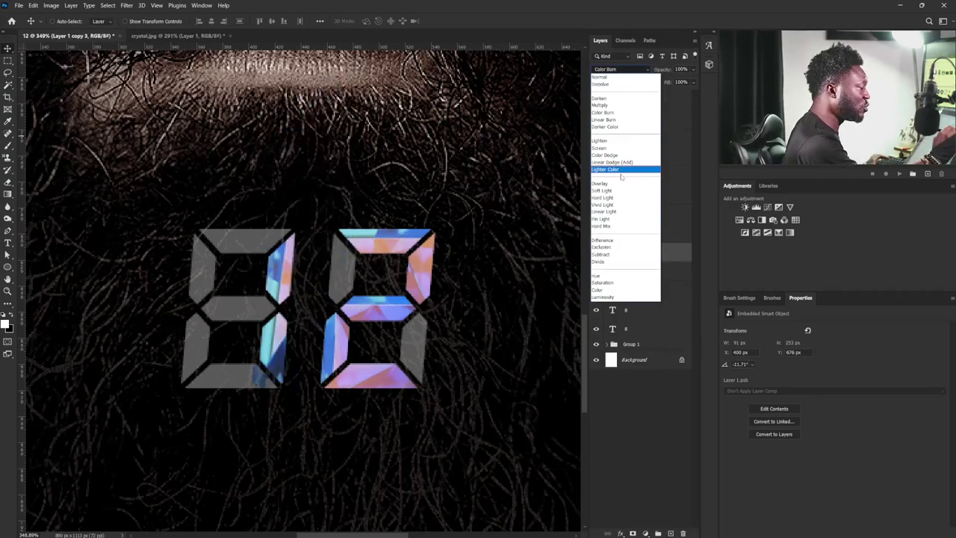
pyautogui.click(617, 150)
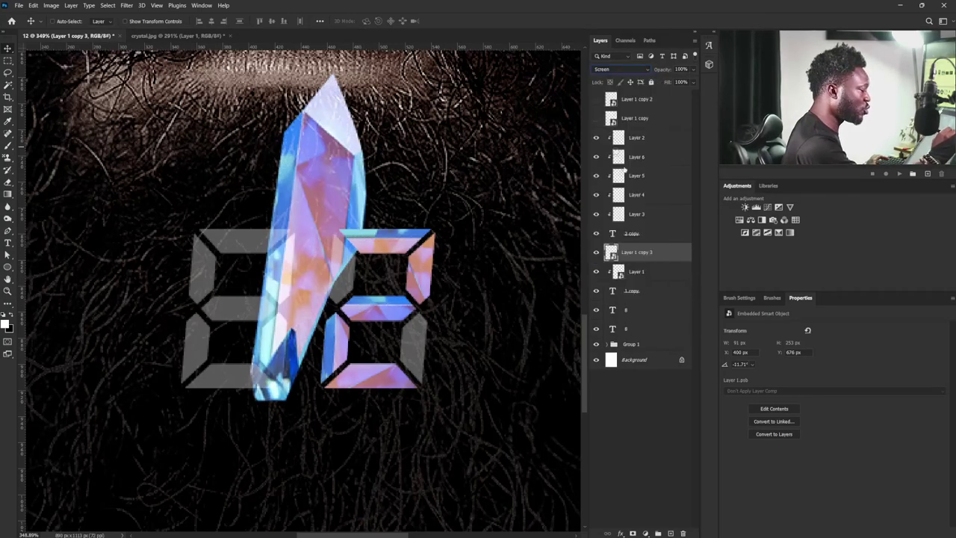
pyautogui.keyDown('alt'); pyautogui.click(651, 260); pyautogui.keyUp('alt')
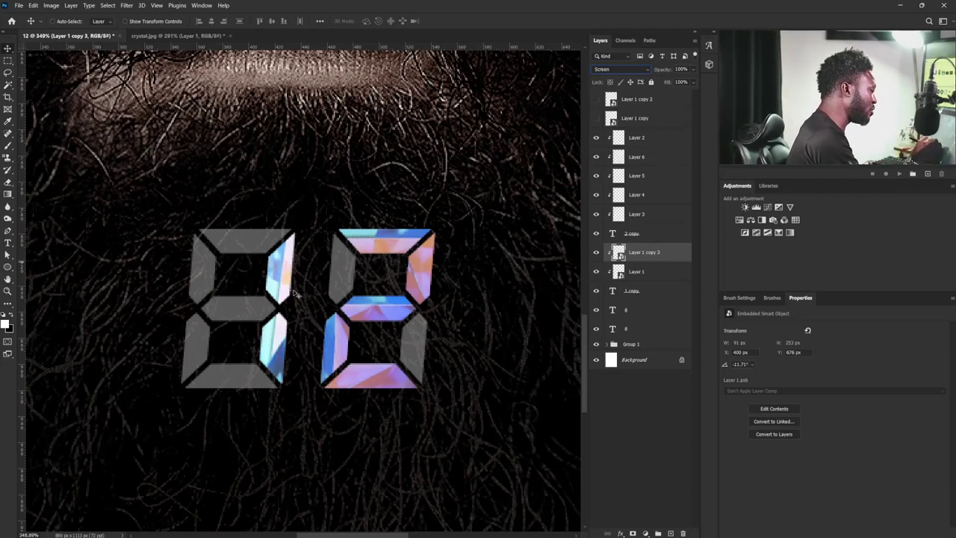
# - Shift the Screen-blended crystal copy inside the digit 1 and rotate it to about 20.7°
pyautogui.moveTo(296, 293); pyautogui.dragTo(319, 337)
pyautogui.moveTo(333, 269); pyautogui.dragTo(319, 267)
pyautogui.hotkey('ctrl', 't')
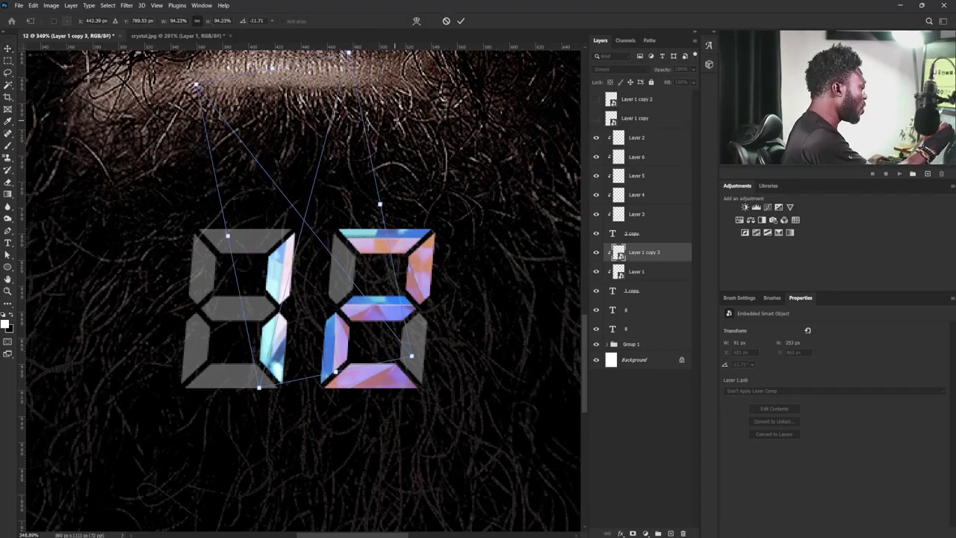
pyautogui.moveTo(396, 121); pyautogui.dragTo(434, 186)
pyautogui.moveTo(296, 265); pyautogui.dragTo(315, 310)
pyautogui.press('Return')
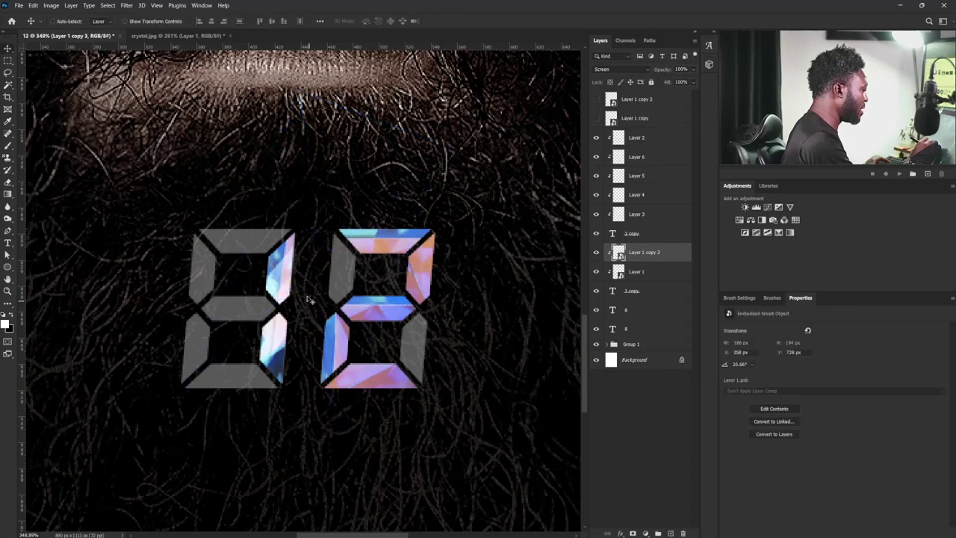
# - Reposition the Screen-blended crystal copy over the digit 1 and set its rotation to about 4.5°
pyautogui.moveTo(304, 308); pyautogui.dragTo(327, 344)
pyautogui.hotkey('ctrl', 't')
pyautogui.moveTo(431, 347); pyautogui.dragTo(451, 273)
pyautogui.moveTo(366, 313); pyautogui.dragTo(359, 309)
pyautogui.moveTo(421, 309); pyautogui.dragTo(423, 301)
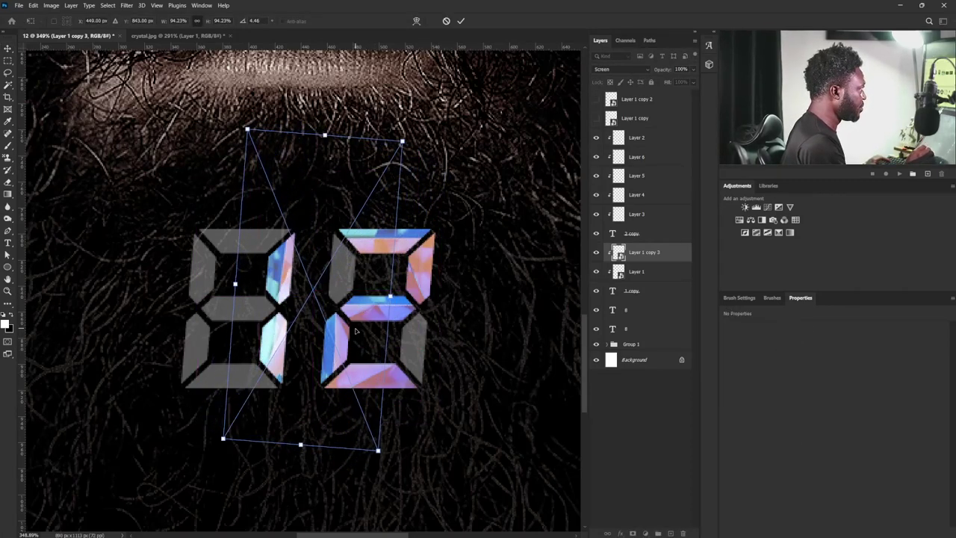
pyautogui.press('Return')
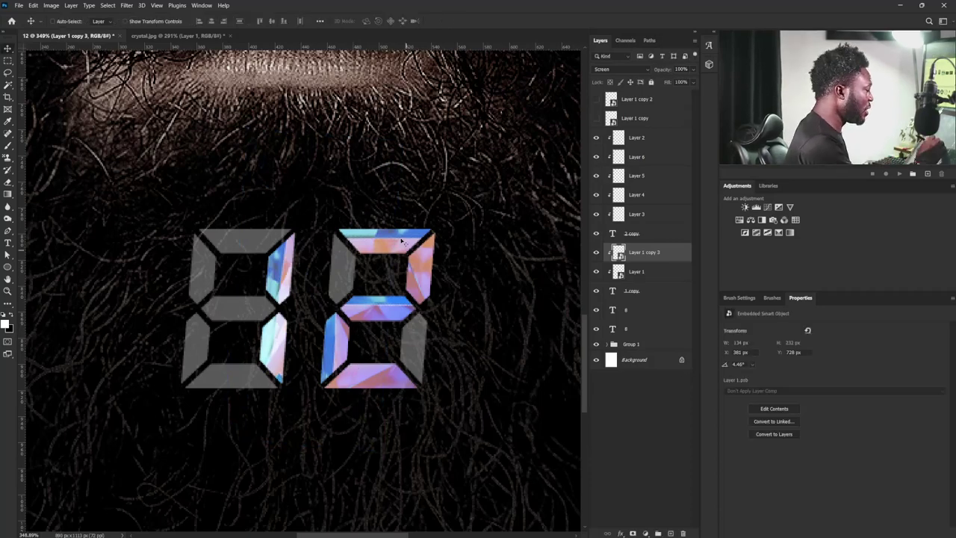
# - Duplicate Layer 2, the crystal on the top segment of the digit 2, and clip the copy to that digit
pyautogui.rightClick(398, 233)
pyautogui.click(433, 253)
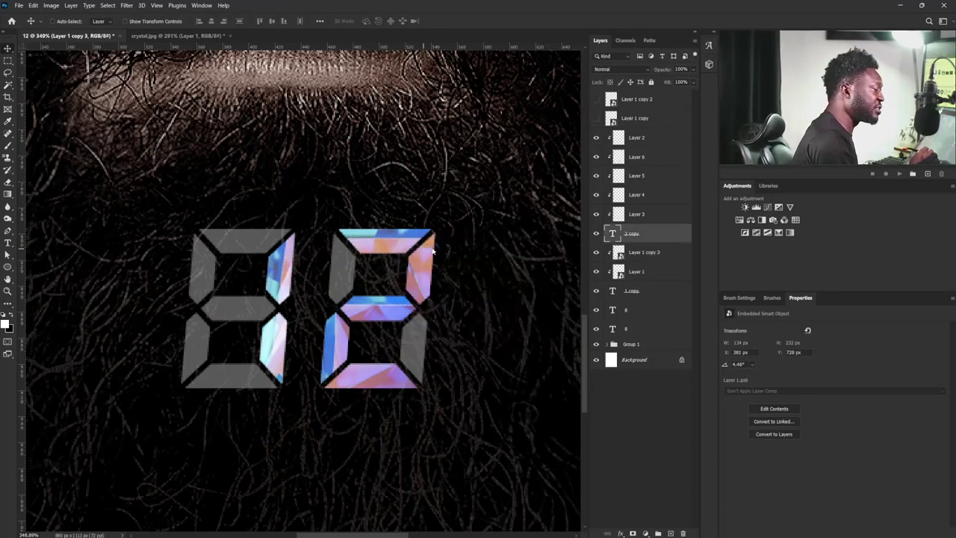
pyautogui.rightClick(398, 235)
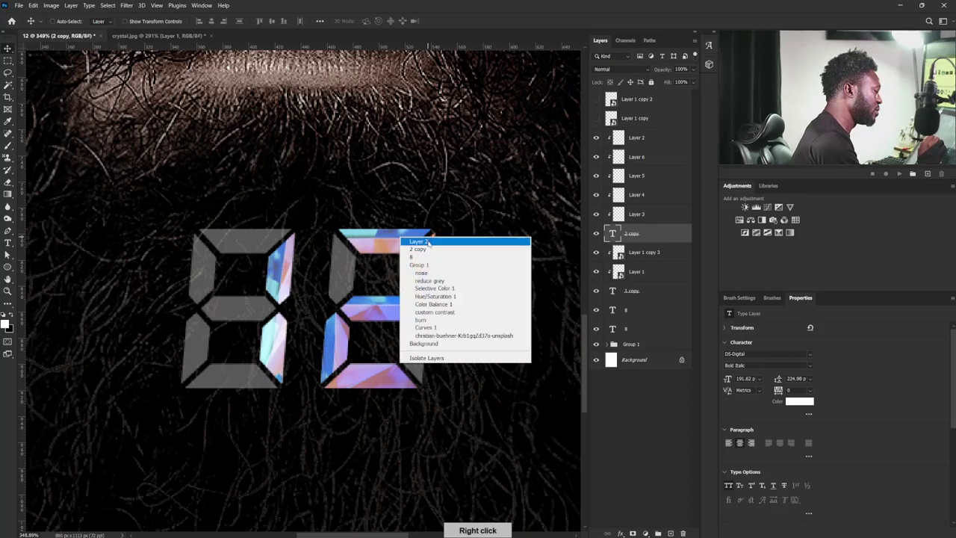
pyautogui.click(430, 242)
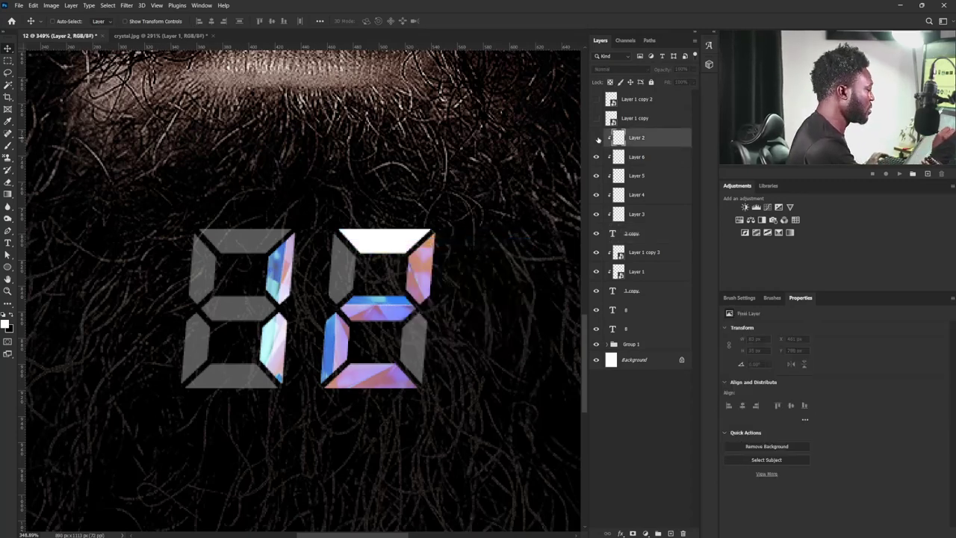
pyautogui.hotkey('ctrl', 'j')
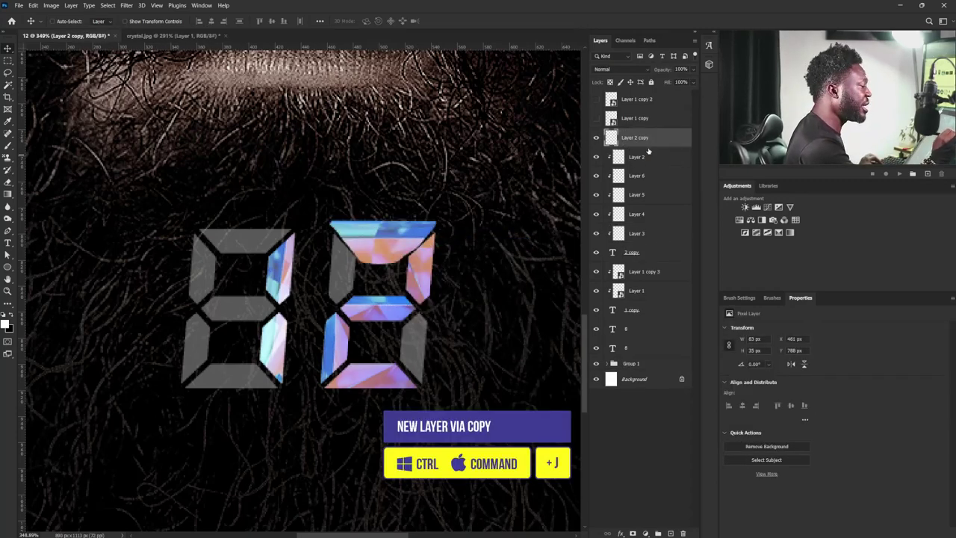
pyautogui.keyDown('alt'); pyautogui.click(651, 144); pyautogui.keyUp('alt')
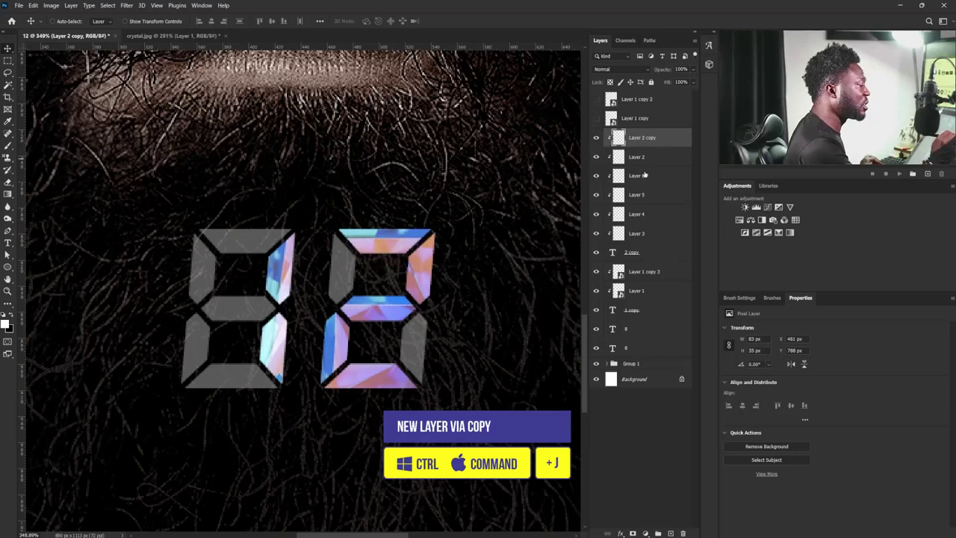
# - Set the Layer 2 copy's blend mode to Screen and shift it to about X 481 px, Y 771 px
pyautogui.click(646, 69)
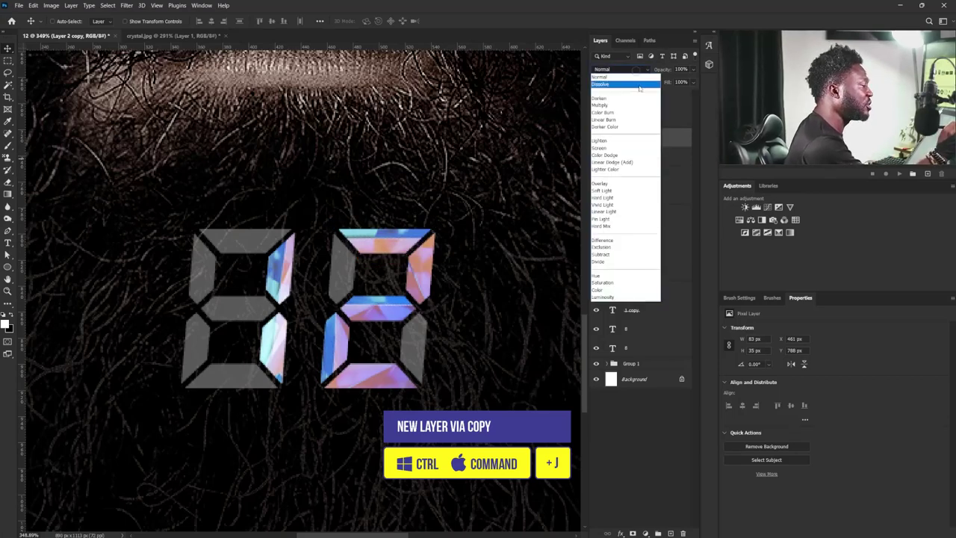
pyautogui.click(616, 127)
pyautogui.moveTo(404, 239)
pyautogui.mouseDown()
pyautogui.moveTo(421, 212)
pyautogui.moveTo(442, 207)
pyautogui.moveTo(419, 201)
pyautogui.moveTo(469, 204)
pyautogui.moveTo(418, 229)
pyautogui.mouseUp()
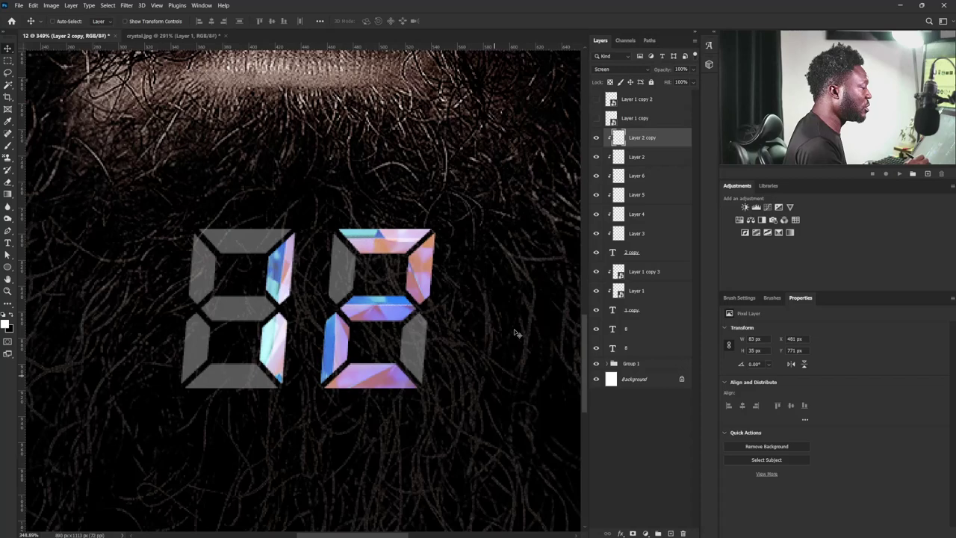
# - Duplicate Layer 3, the crystal on the upper-right segment of the digit 2, and clip the copy to that digit
pyautogui.rightClick(427, 258)
pyautogui.click(459, 274)
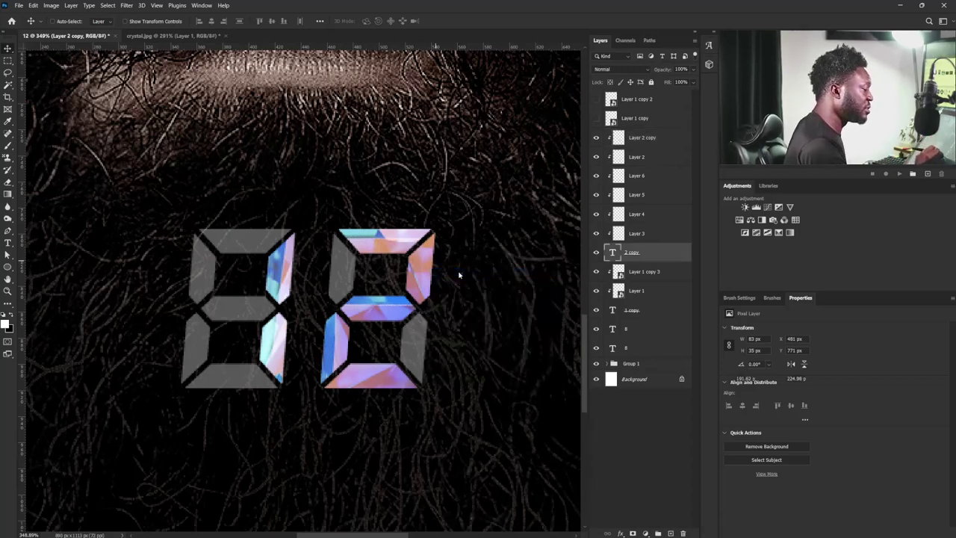
pyautogui.rightClick(421, 263)
pyautogui.click(442, 270)
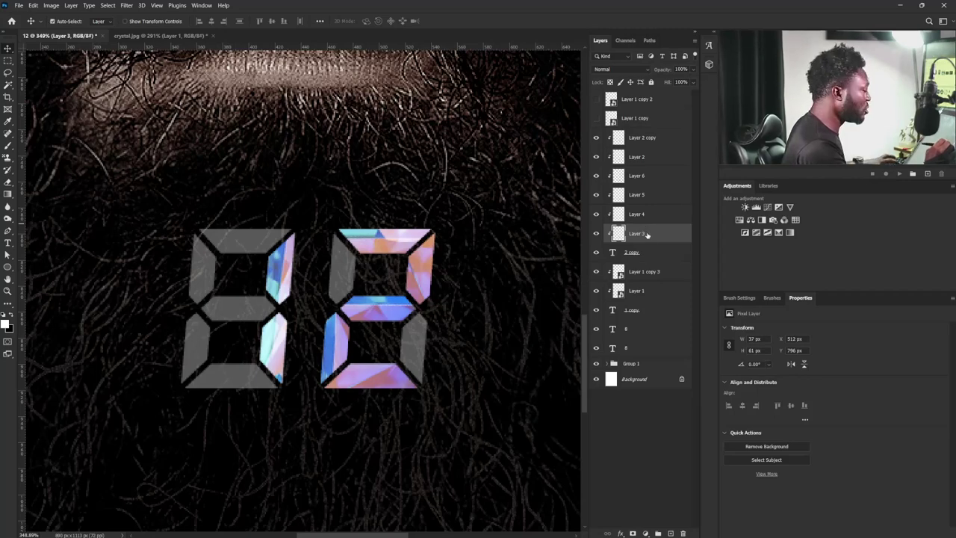
pyautogui.hotkey('ctrl', 'j')
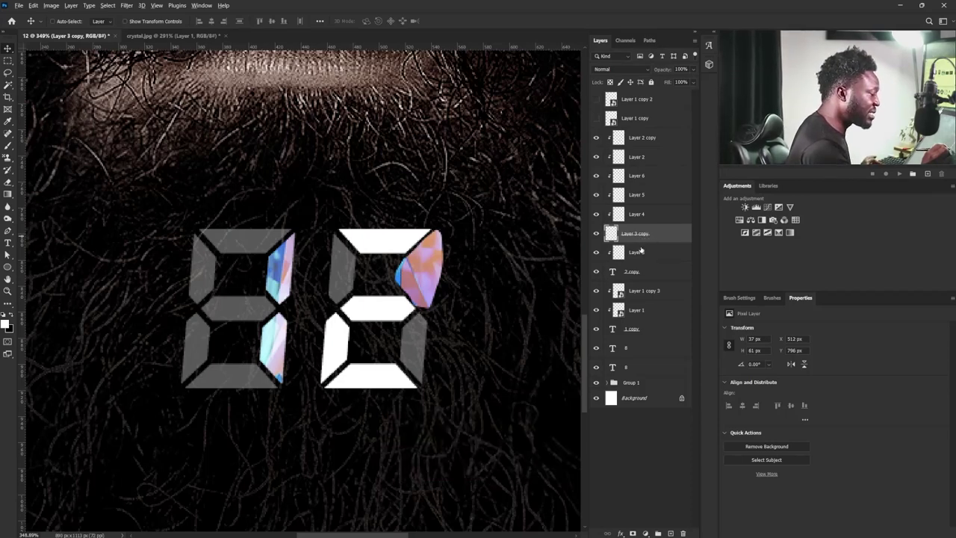
pyautogui.moveTo(643, 238); pyautogui.dragTo(635, 240)
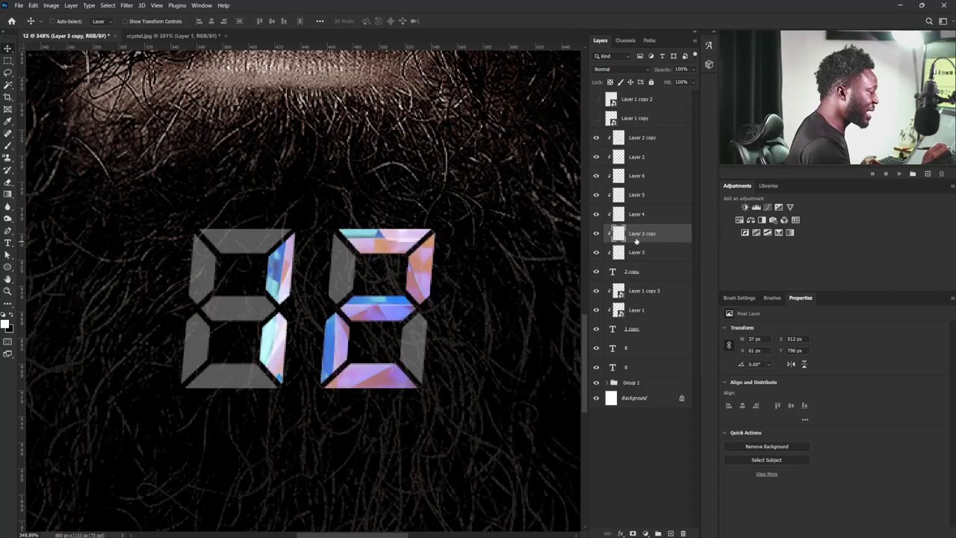
# - Set the Layer 3 copy's blend mode to Screen and shift it to about X 524 px, Y 782 px
pyautogui.click(620, 69)
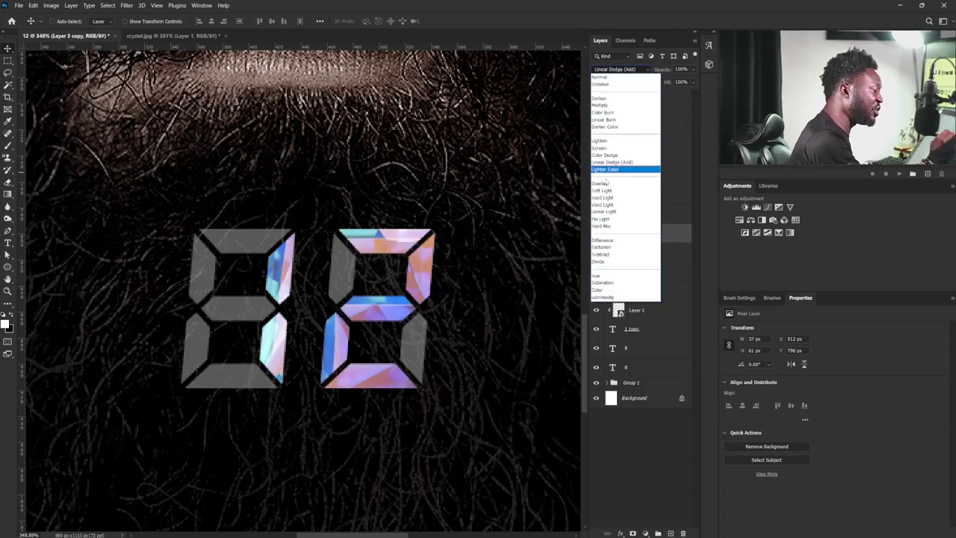
pyautogui.click(620, 149)
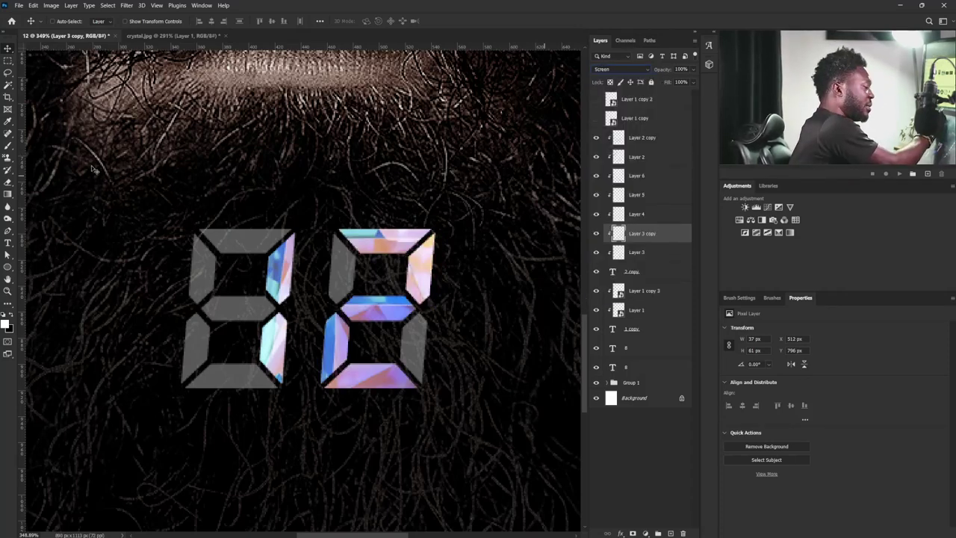
pyautogui.moveTo(426, 273)
pyautogui.mouseDown()
pyautogui.moveTo(435, 275)
pyautogui.moveTo(438, 203)
pyautogui.moveTo(429, 261)
pyautogui.mouseUp()
# - Delete a narrow vertical strip from the inner edge of the Layer 3 copy using a rectangular selection, then clear the selection
pyautogui.click(9, 72)
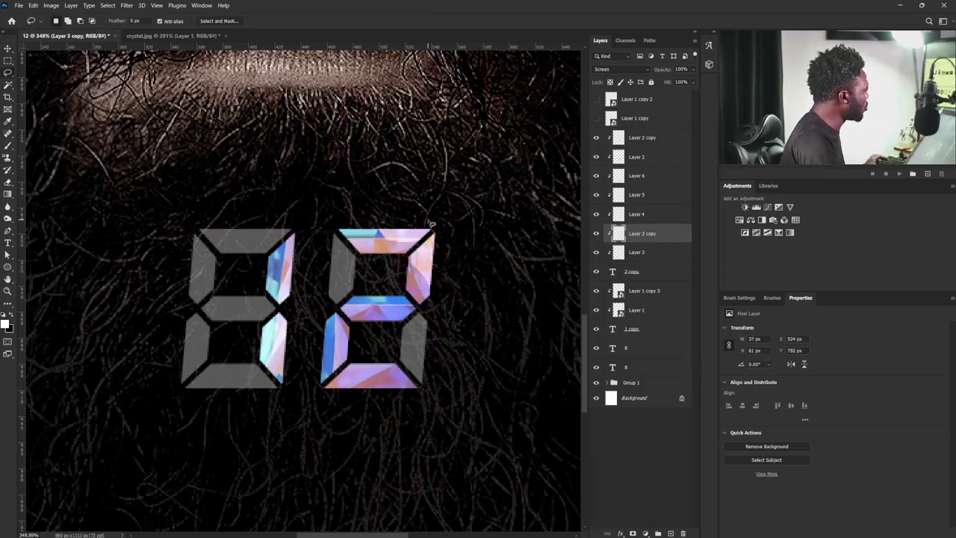
pyautogui.click(7, 60)
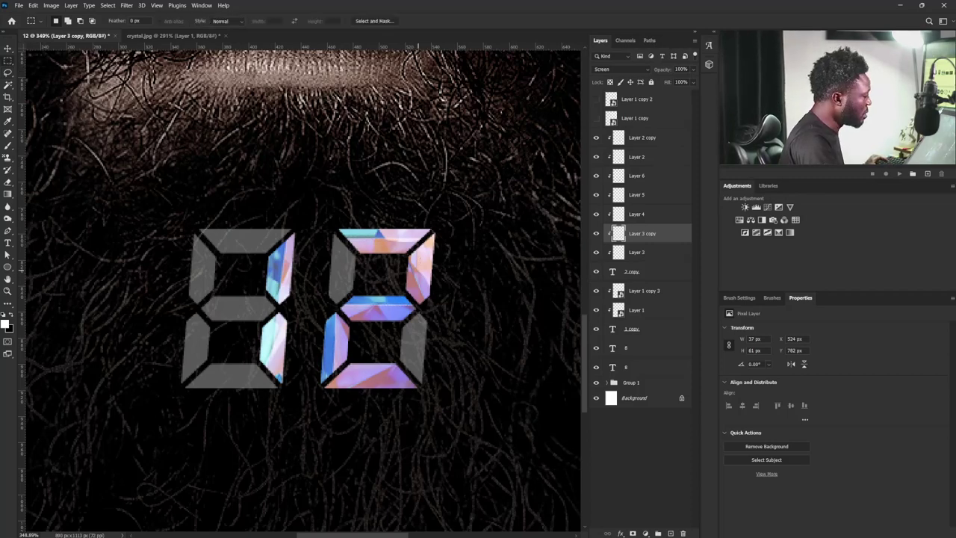
pyautogui.moveTo(409, 222); pyautogui.dragTo(419, 342)
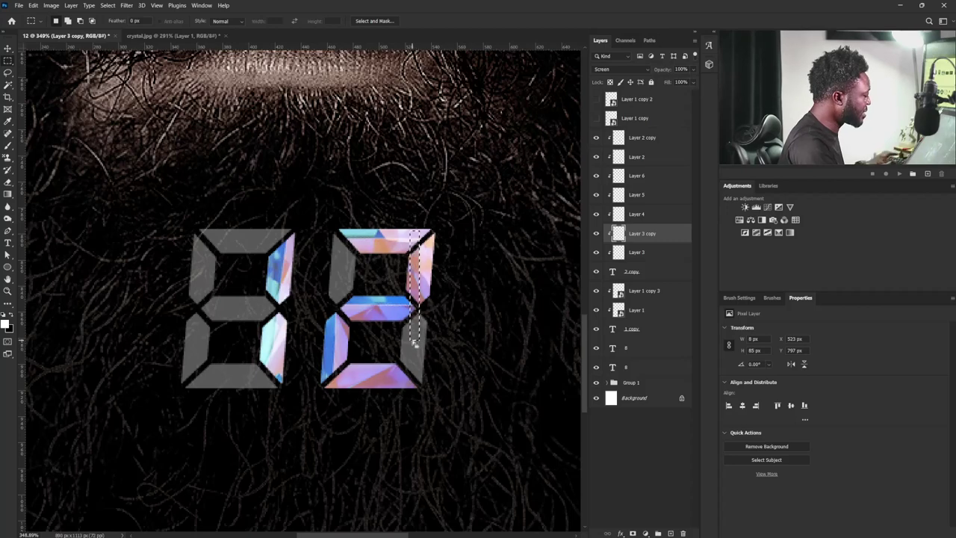
pyautogui.press('Delete')
pyautogui.hotkey('ctrl', 'd')
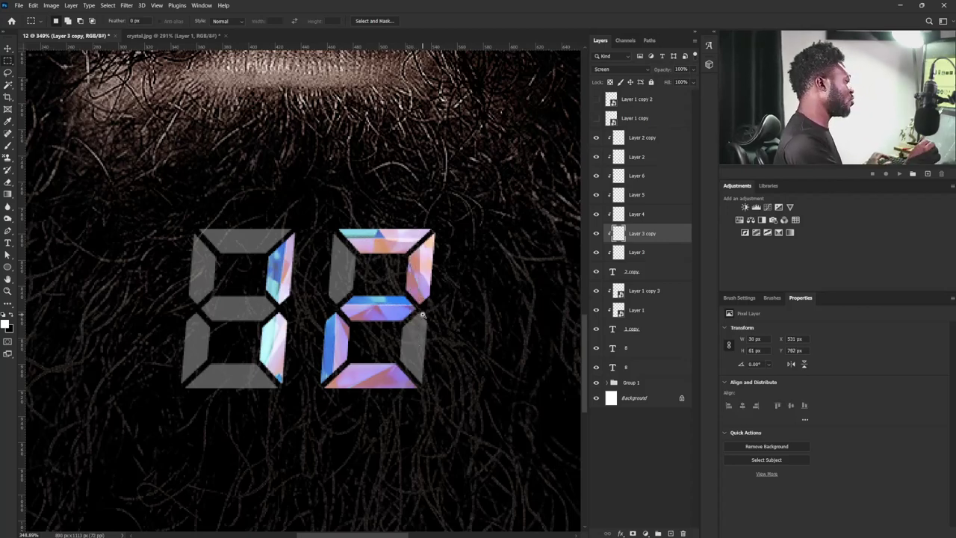
pyautogui.press('v')
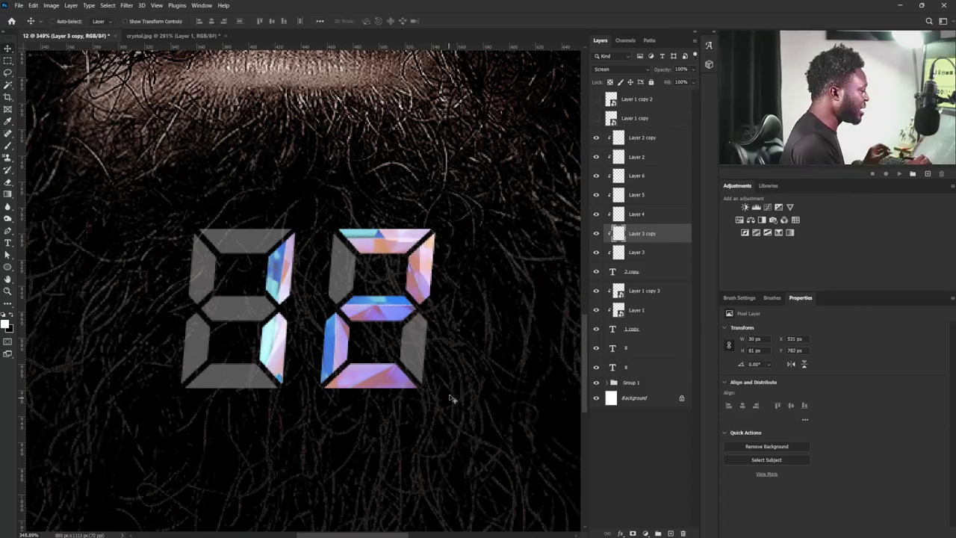
# - Duplicate Layer 4, the crystal on the middle segment of the digit 2, and clip the copy to that digit
pyautogui.rightClick(378, 312)
pyautogui.click(418, 316)
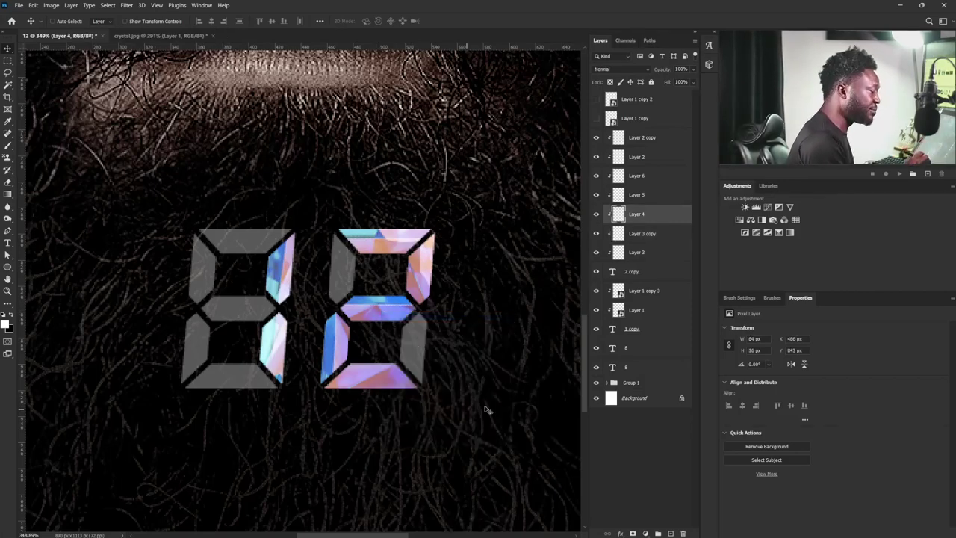
pyautogui.hotkey('ctrl', 'j')
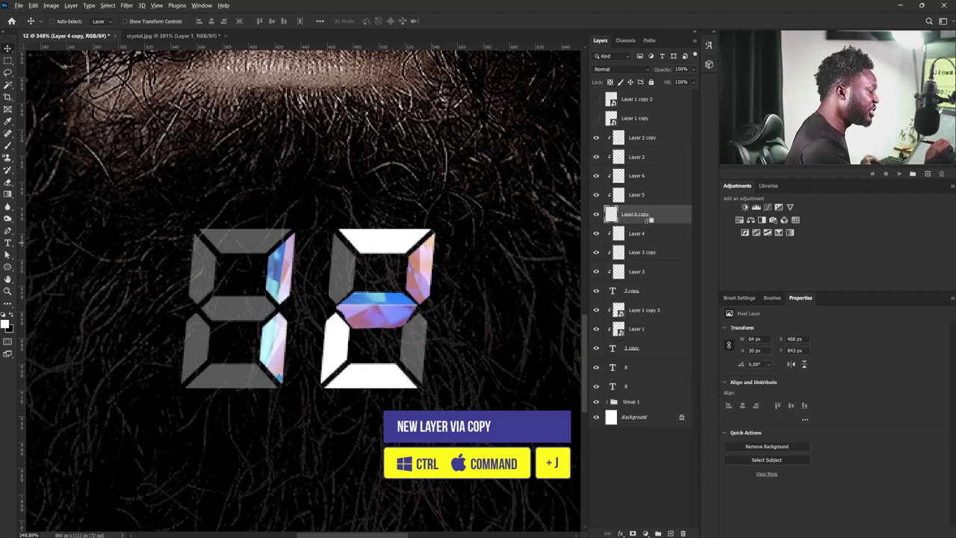
pyautogui.keyDown('alt'); pyautogui.click(648, 218); pyautogui.keyUp('alt')
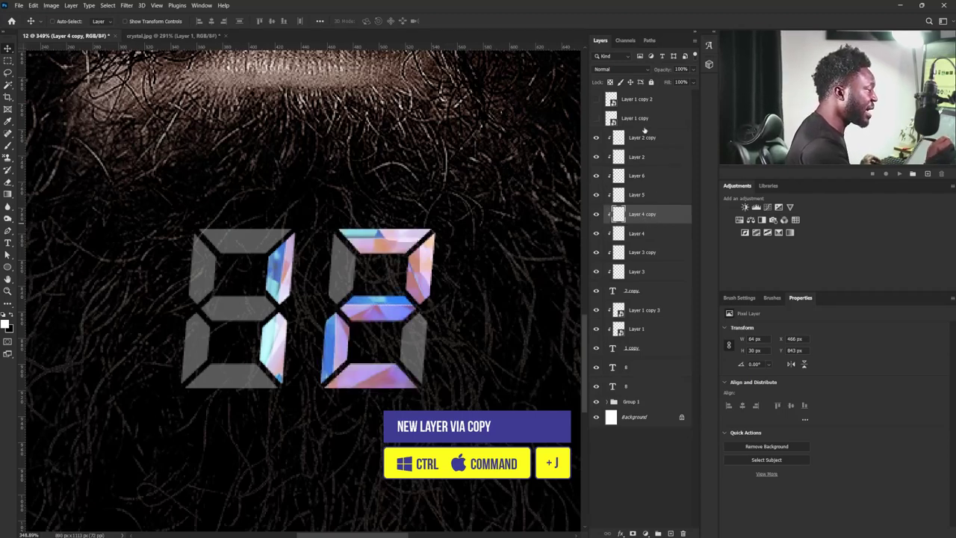
# - Set the Layer 4 copy's blend mode to Screen and shift it to about X 491 px, Y 853 px
pyautogui.click(622, 69)
pyautogui.click(620, 149)
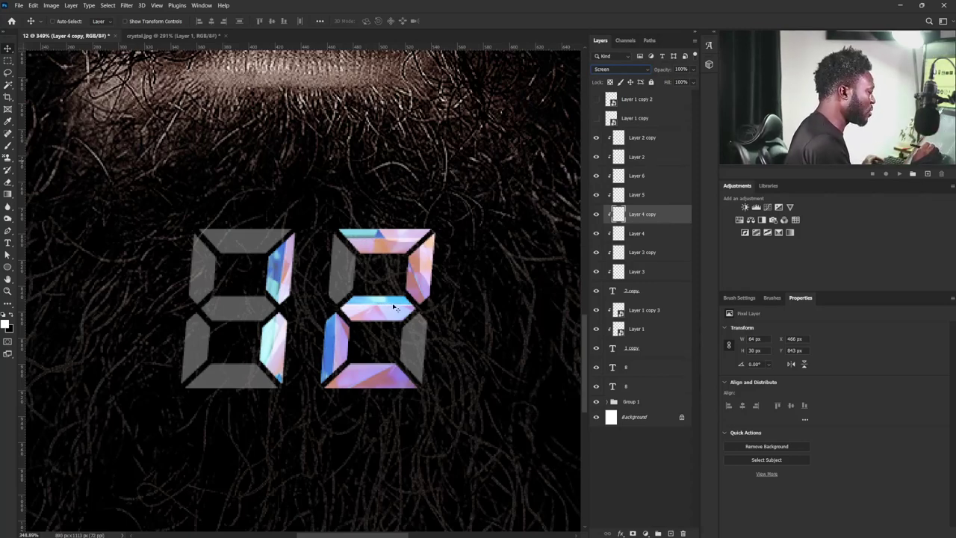
pyautogui.moveTo(396, 308); pyautogui.dragTo(422, 324)
pyautogui.press('Up')
pyautogui.press('Up')
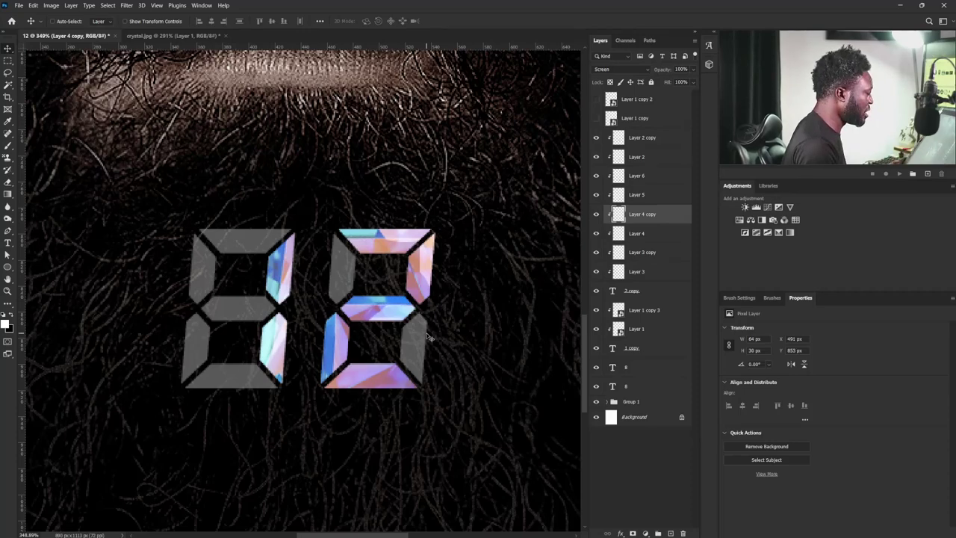
# - Duplicate Layer 5, the crystal on the lower-left segment of the digit 2, and clip the copy to that digit
pyautogui.rightClick(335, 341)
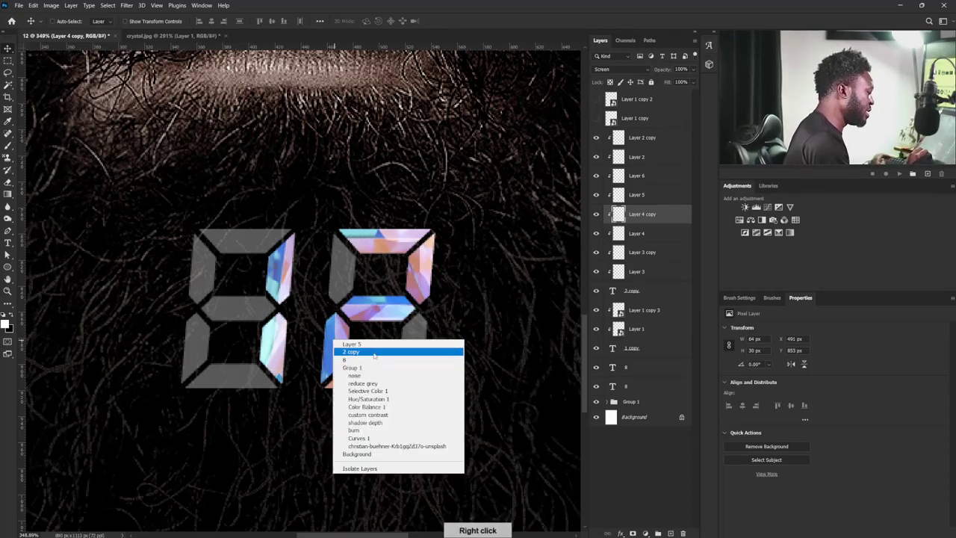
pyautogui.click(374, 353)
pyautogui.rightClick(335, 345)
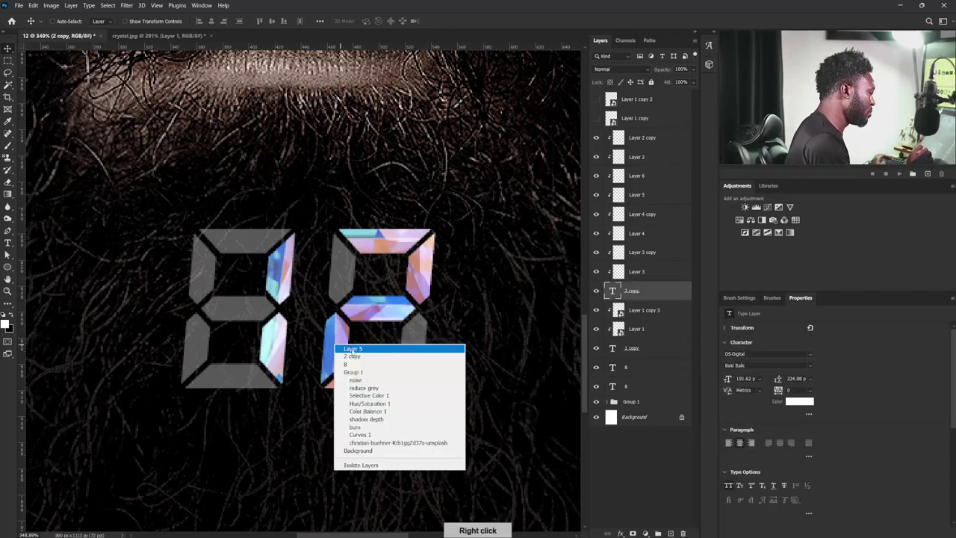
pyautogui.click(353, 349)
pyautogui.hotkey('ctrl', 'j')
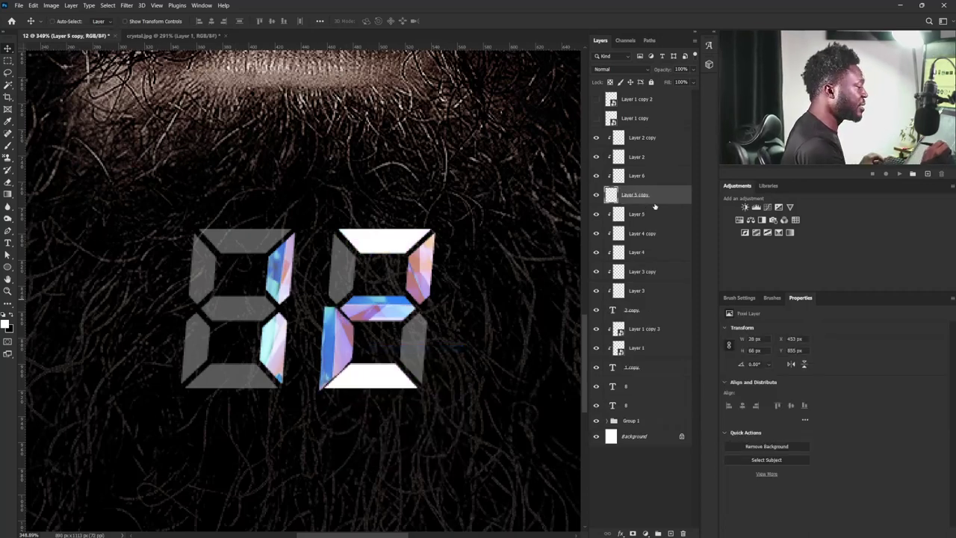
pyautogui.keyDown('alt'); pyautogui.click(658, 201); pyautogui.keyUp('alt')
# - Set the Layer 5 copy's blend mode to Screen and shift it down to about Y 879 px
pyautogui.click(620, 69)
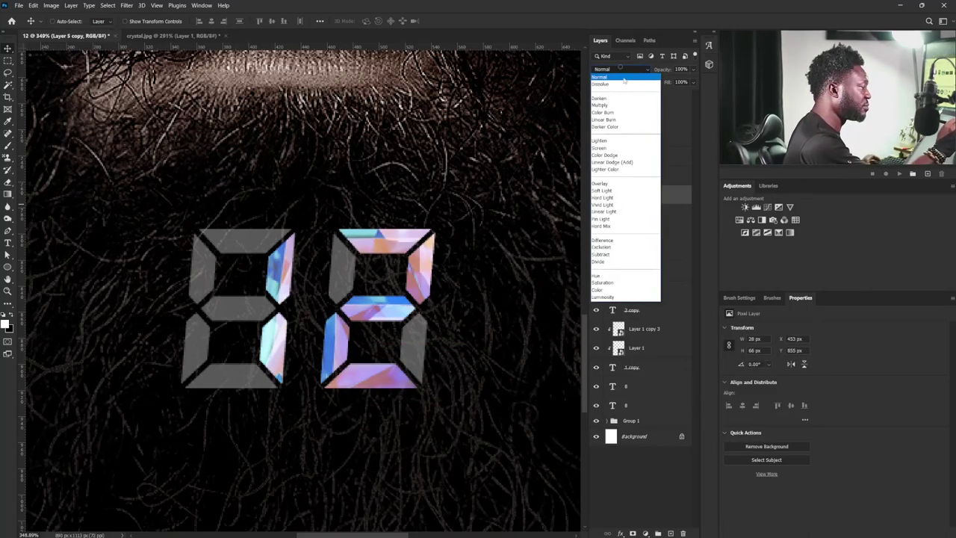
pyautogui.click(617, 148)
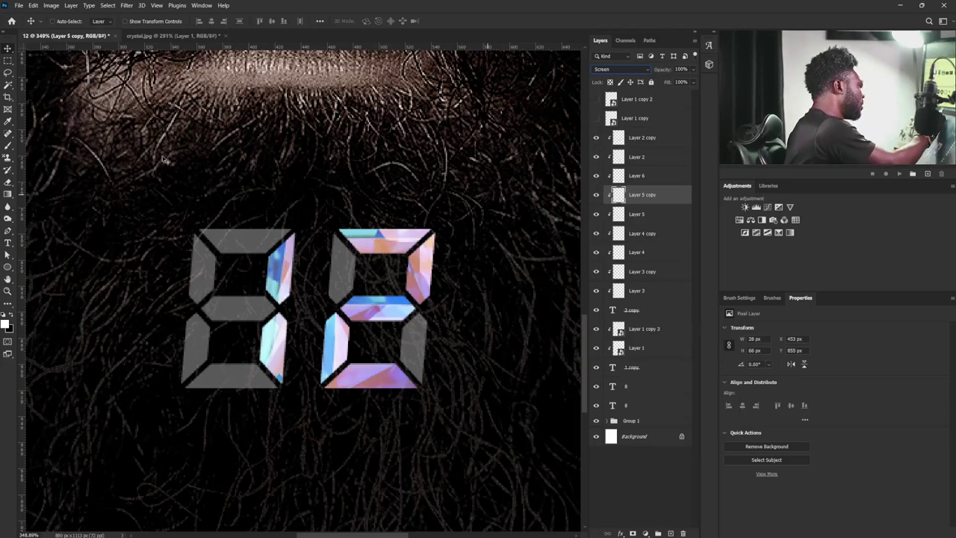
pyautogui.moveTo(351, 355); pyautogui.dragTo(360, 387)
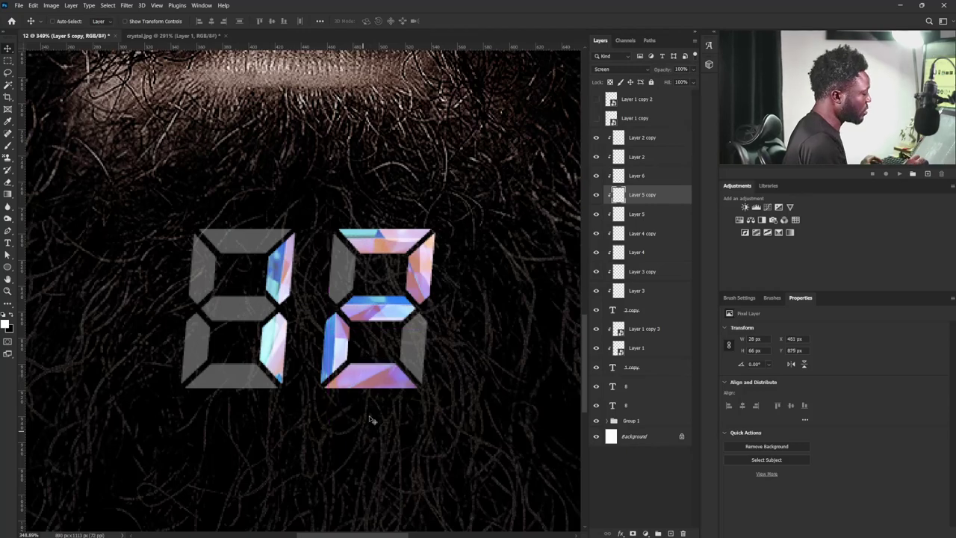
# - Duplicate Layer 6, the crystal on the bottom segment of the digit 2
pyautogui.rightClick(382, 361)
pyautogui.click(371, 375)
pyautogui.rightClick(371, 375)
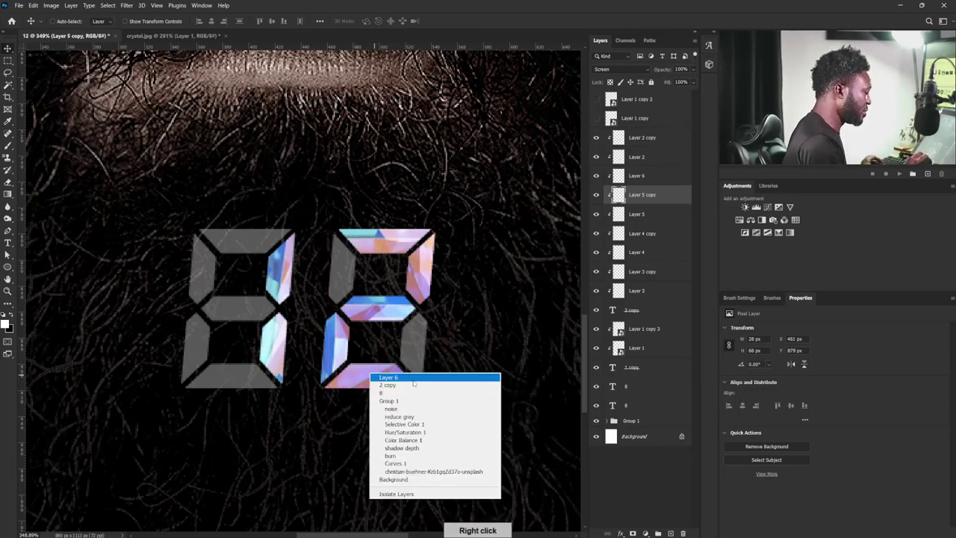
pyautogui.click(416, 378)
pyautogui.hotkey('ctrl', 'j')
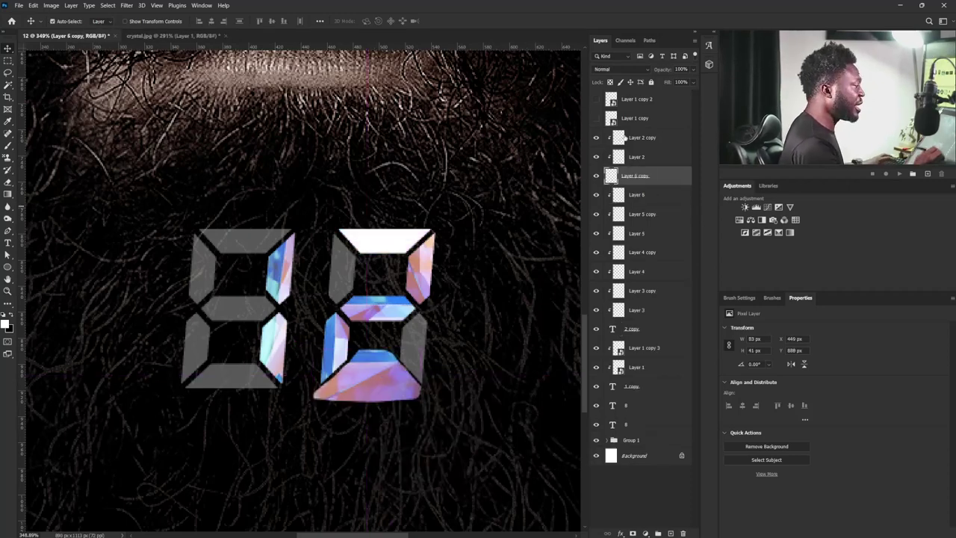
# - Clip the Layer 6 copy to the digit 2 in Screen blend mode and shift it sideways within the bottom segment
pyautogui.click(629, 71)
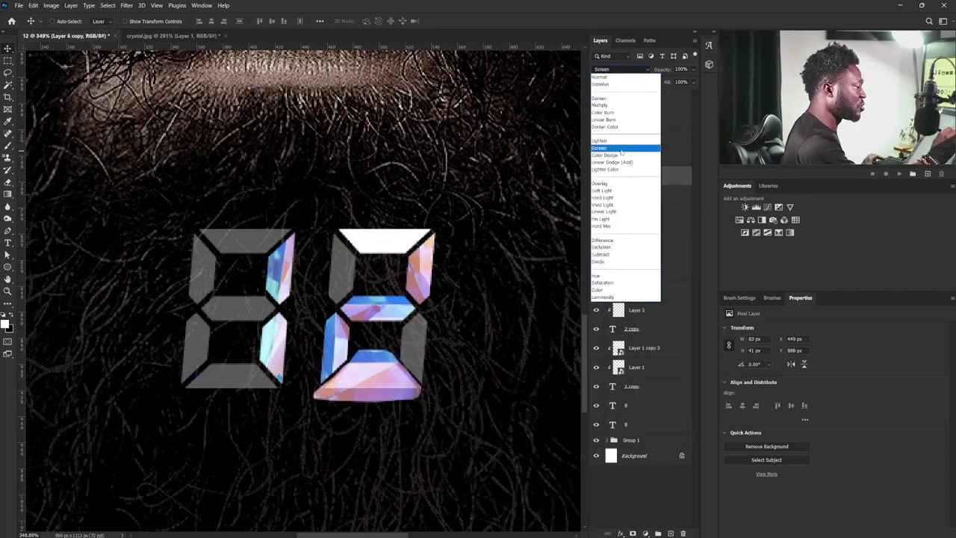
pyautogui.click(629, 150)
pyautogui.moveTo(664, 183)
pyautogui.mouseDown()
pyautogui.moveTo(654, 196)
pyautogui.moveTo(654, 187)
pyautogui.mouseUp()
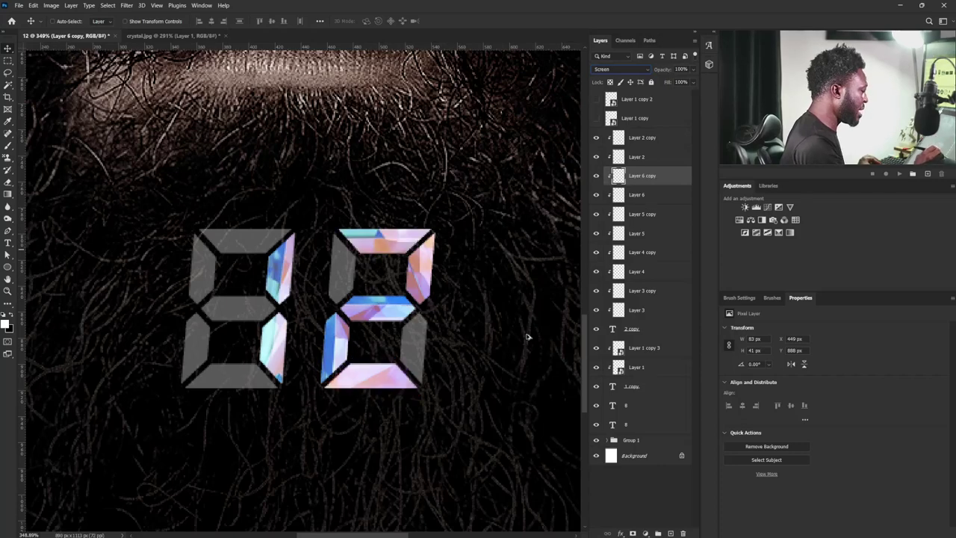
pyautogui.moveTo(448, 347); pyautogui.dragTo(413, 387)
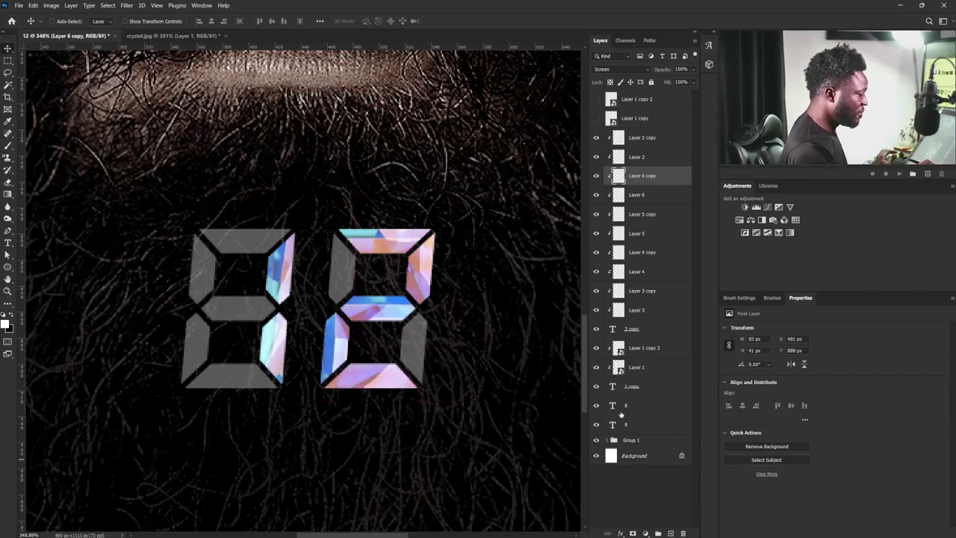
pyautogui.press('Left')
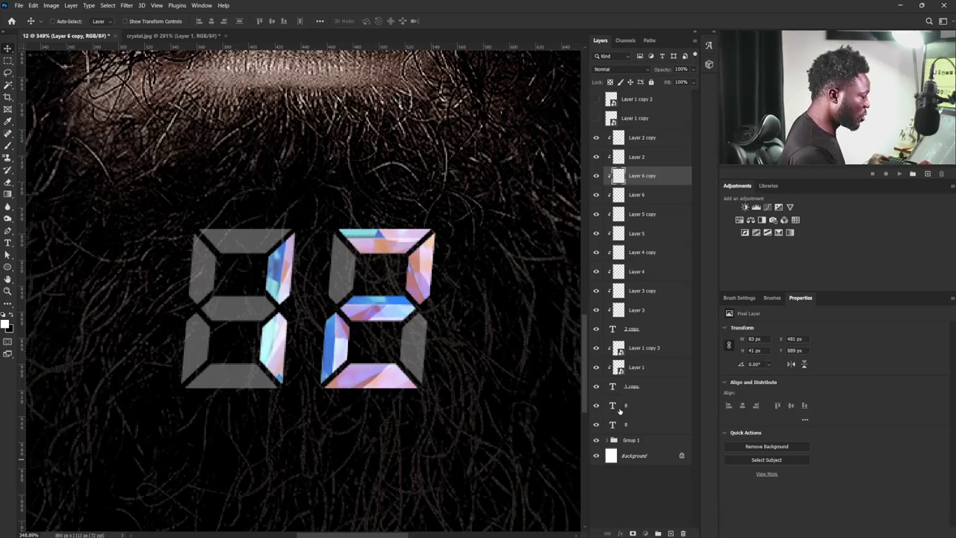
# - Add a layer above the two faint 8 text layers and render Clouds on it with default black and white colors
pyautogui.click(619, 407)
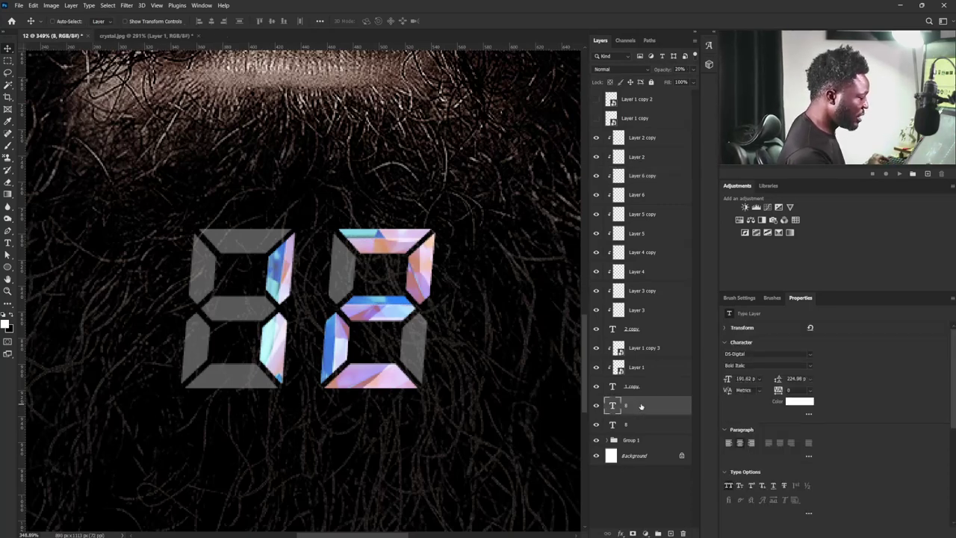
pyautogui.click(670, 533)
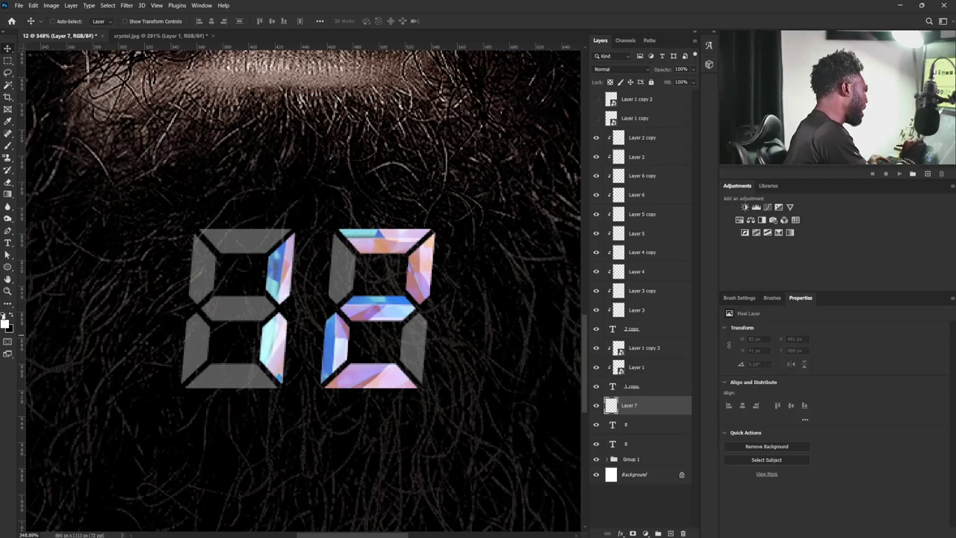
pyautogui.click(5, 315)
pyautogui.click(128, 7)
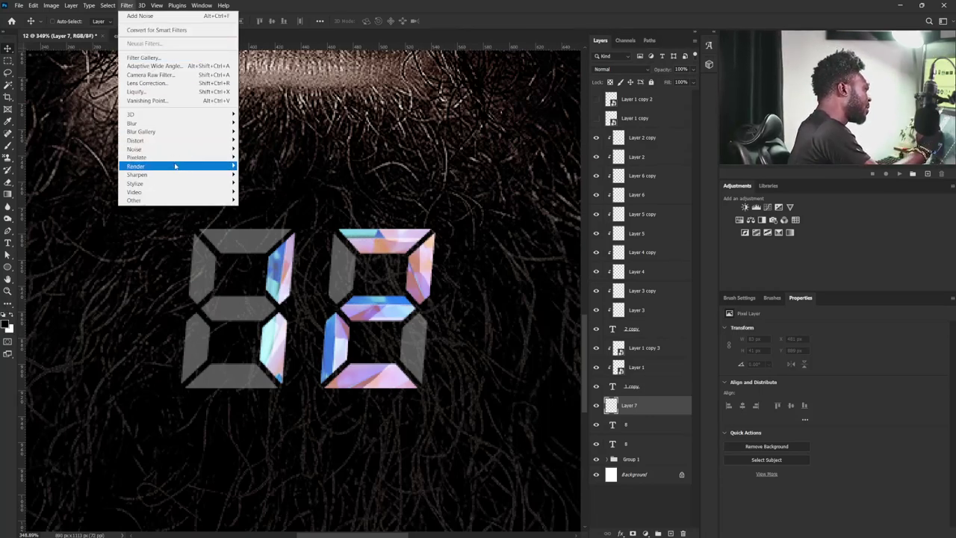
pyautogui.moveTo(218, 167)
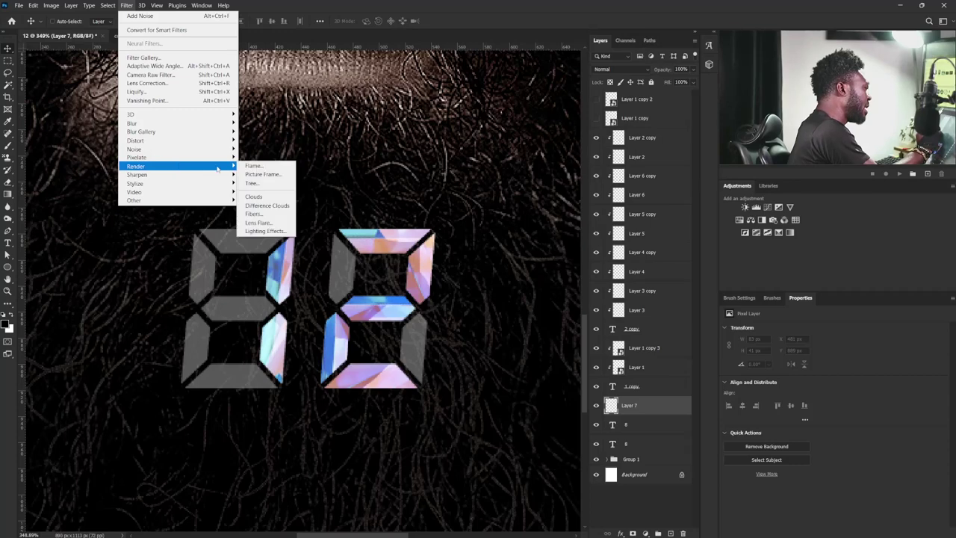
pyautogui.click(280, 197)
# - Scale the clouds layer down to about 220 × 275 px so it covers just the digits
pyautogui.moveTo(520, 340); pyautogui.dragTo(359, 339)
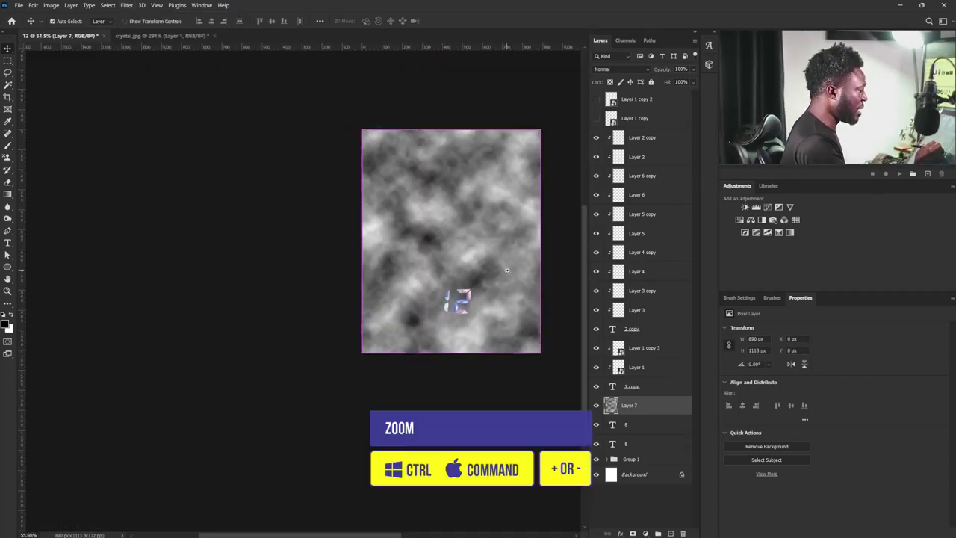
pyautogui.moveTo(505, 256); pyautogui.dragTo(489, 306)
pyautogui.scroll(1, 489, 306)
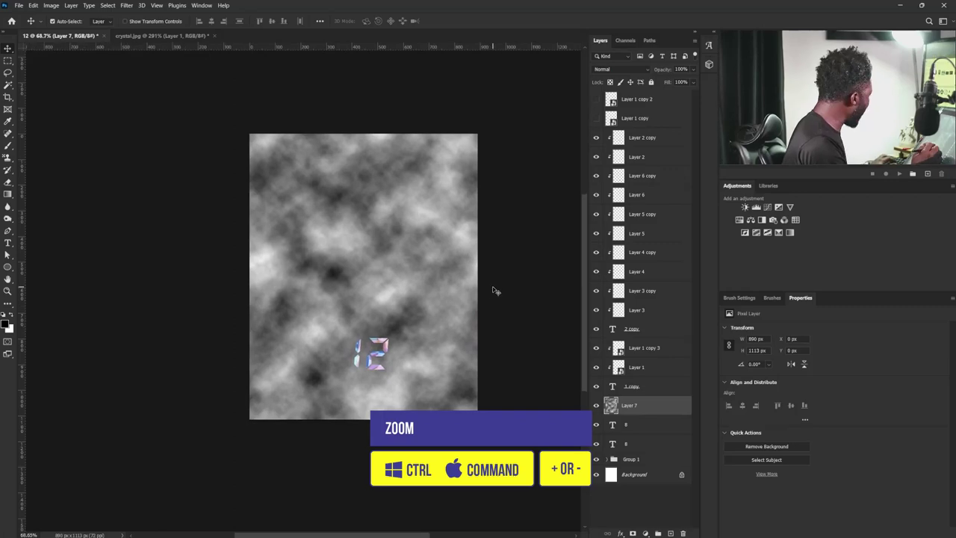
pyautogui.hotkey('ctrl', 't')
pyautogui.moveTo(476, 134); pyautogui.dragTo(376, 362)
pyautogui.scroll(5, 388, 373)
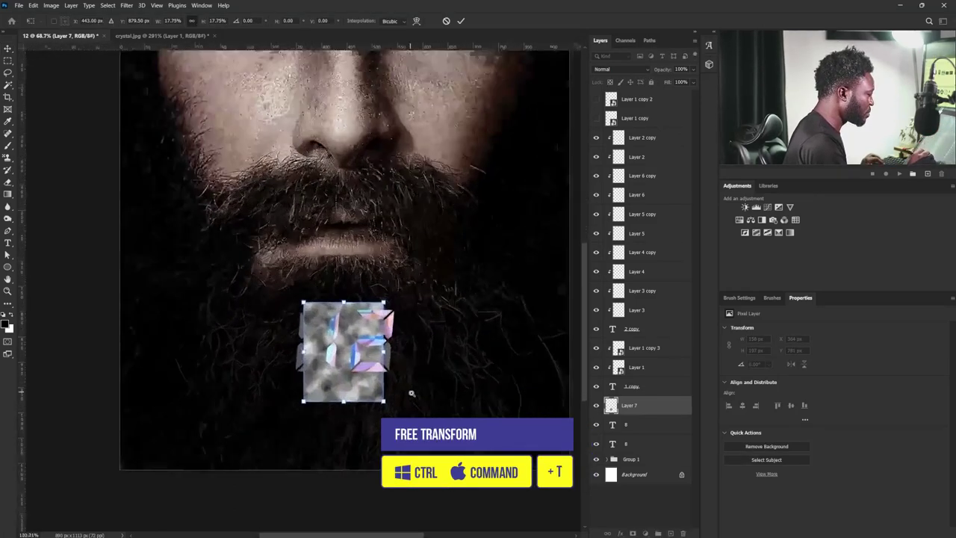
pyautogui.moveTo(385, 277); pyautogui.dragTo(404, 254)
pyautogui.press('Return')
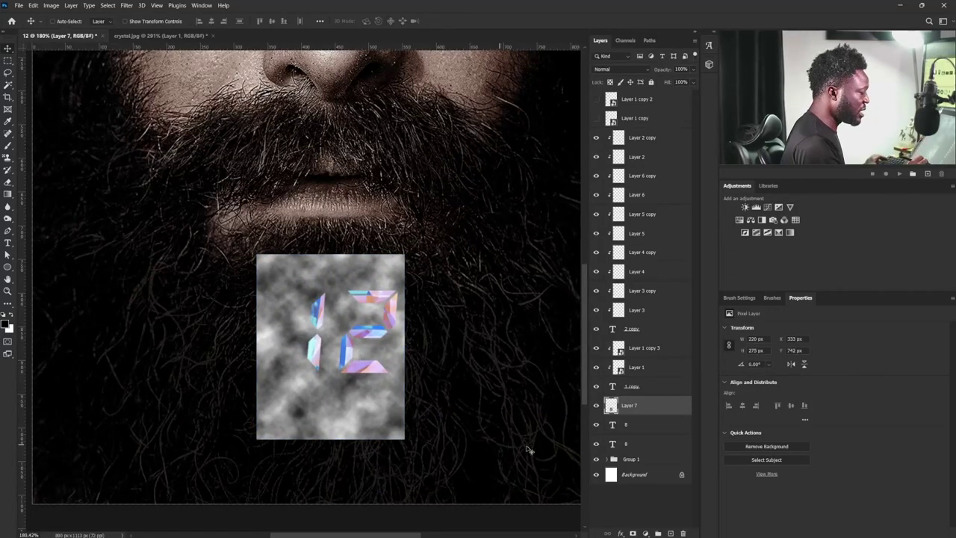
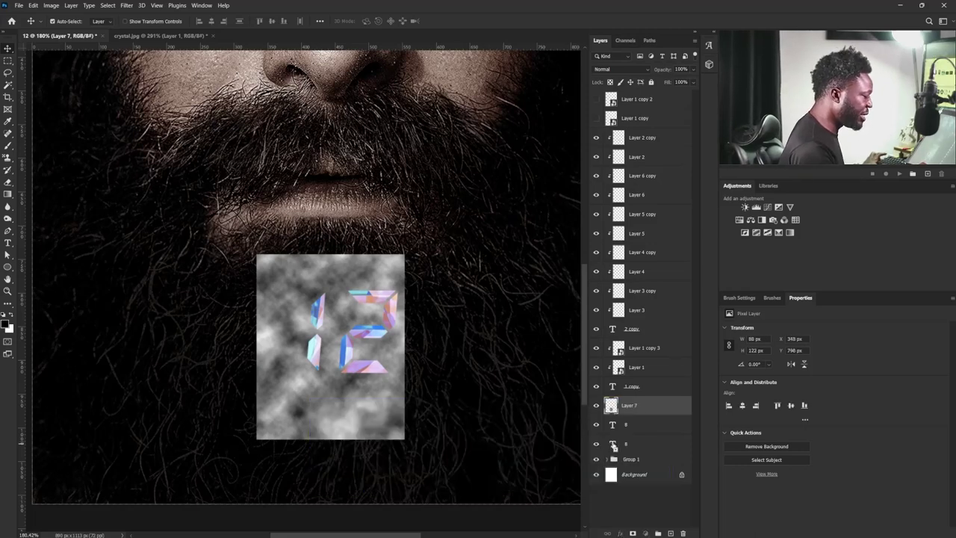
# - Load the outlines of both 8 text layers as one selection and hide those two layers
pyautogui.keyDown('ctrl'); pyautogui.click(613, 425); pyautogui.keyUp('ctrl')
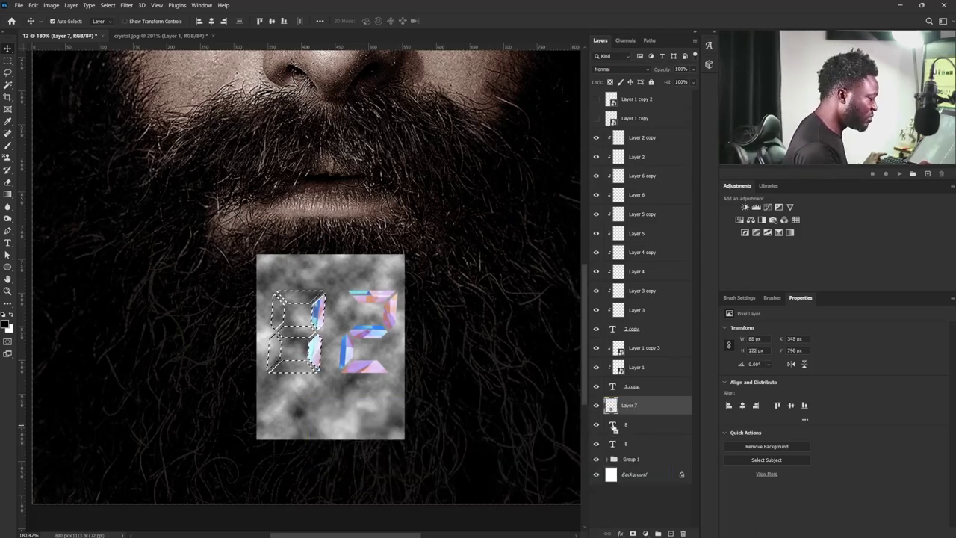
pyautogui.keyDown('ctrl'); pyautogui.keyDown('shift'); pyautogui.click(613, 426); pyautogui.keyUp('shift'); pyautogui.keyUp('ctrl')
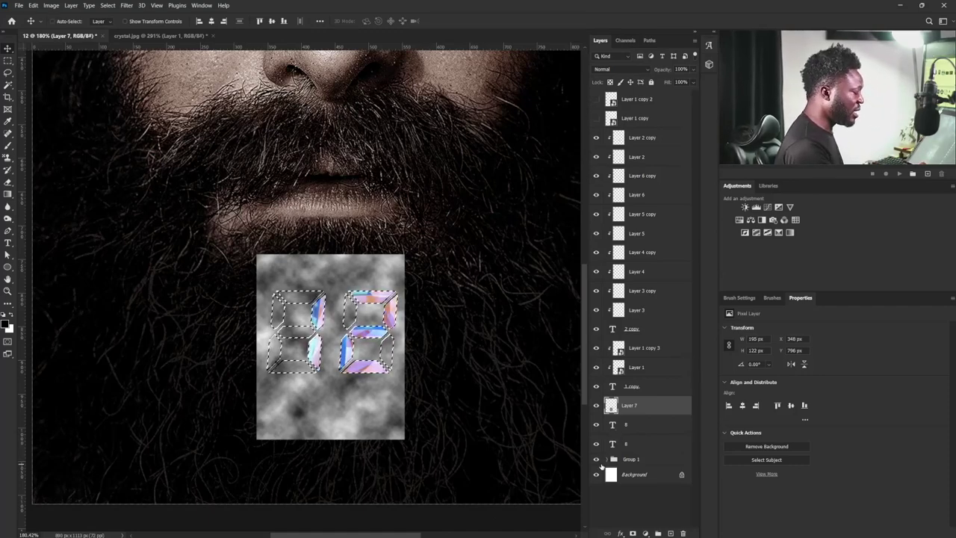
pyautogui.click(595, 424)
pyautogui.click(597, 444)
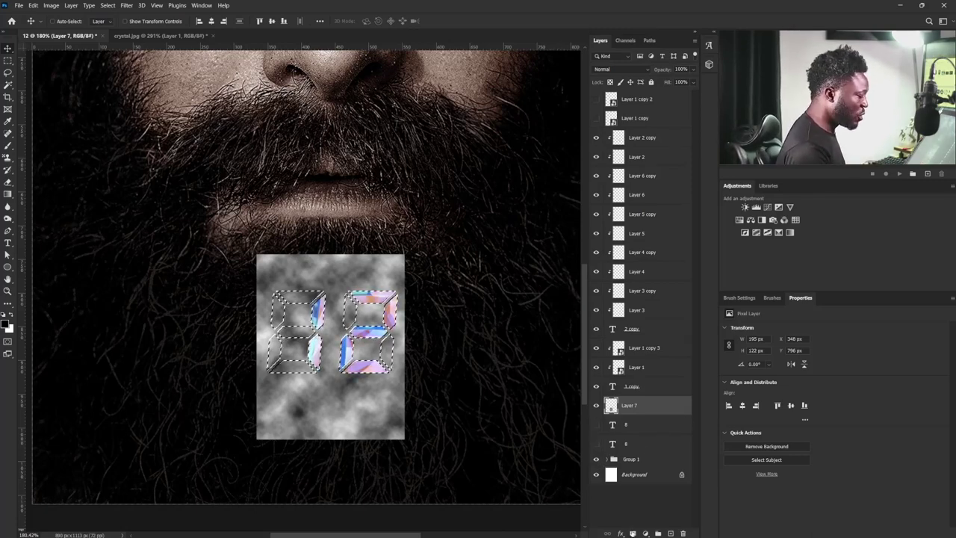
# - Mask the clouds layer to the selected digit outlines and lower its opacity to about 78%
pyautogui.click(632, 534)
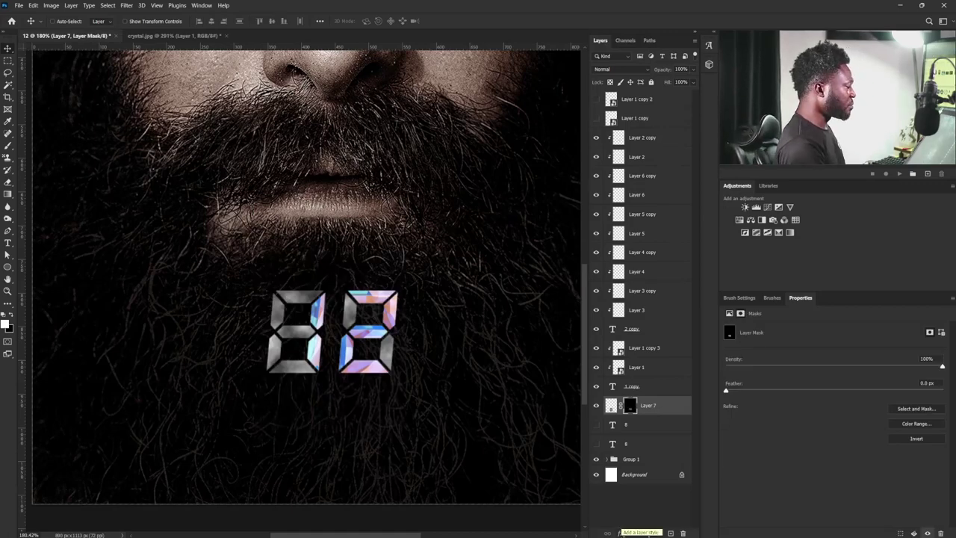
pyautogui.click(692, 69)
pyautogui.moveTo(687, 82); pyautogui.dragTo(684, 82)
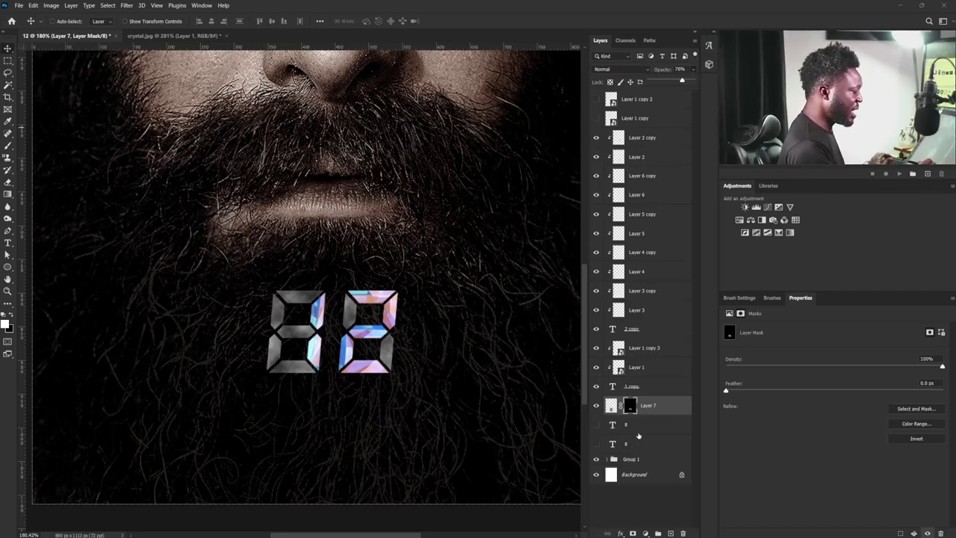
# - Group all layers from the lowest 8 text layer up to Layer 2 copy and name the group "title"
pyautogui.click(634, 446)
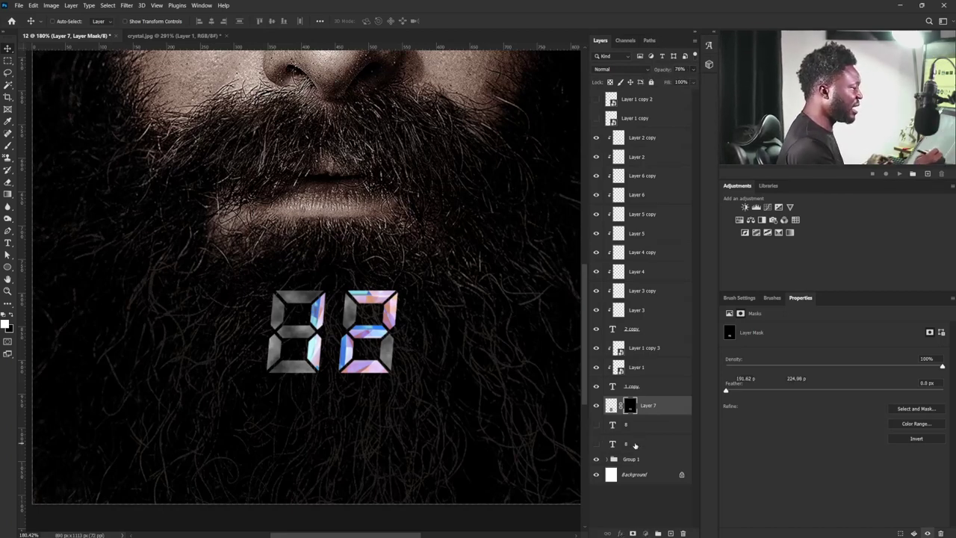
pyautogui.click(635, 446)
pyautogui.keyDown('shift'); pyautogui.click(637, 139); pyautogui.keyUp('shift')
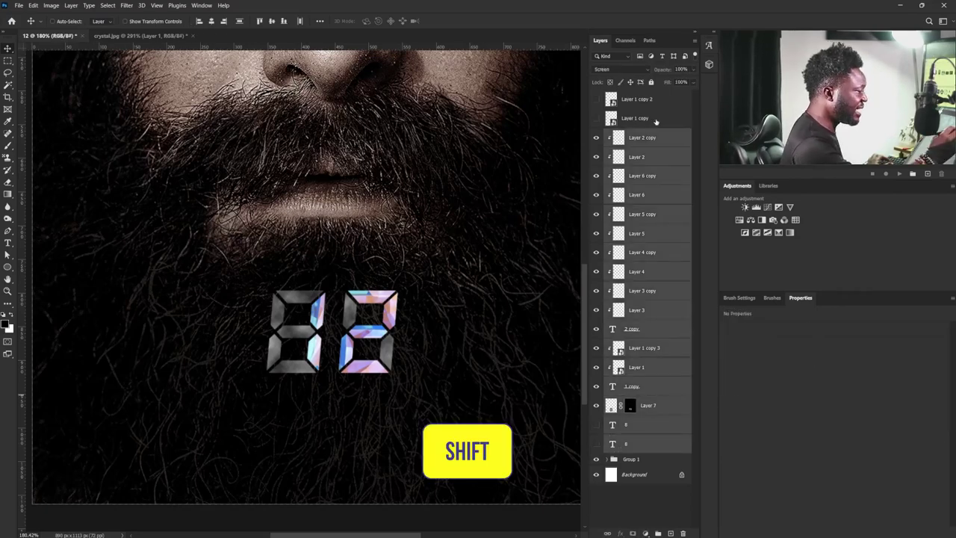
pyautogui.hotkey('ctrl', 'g')
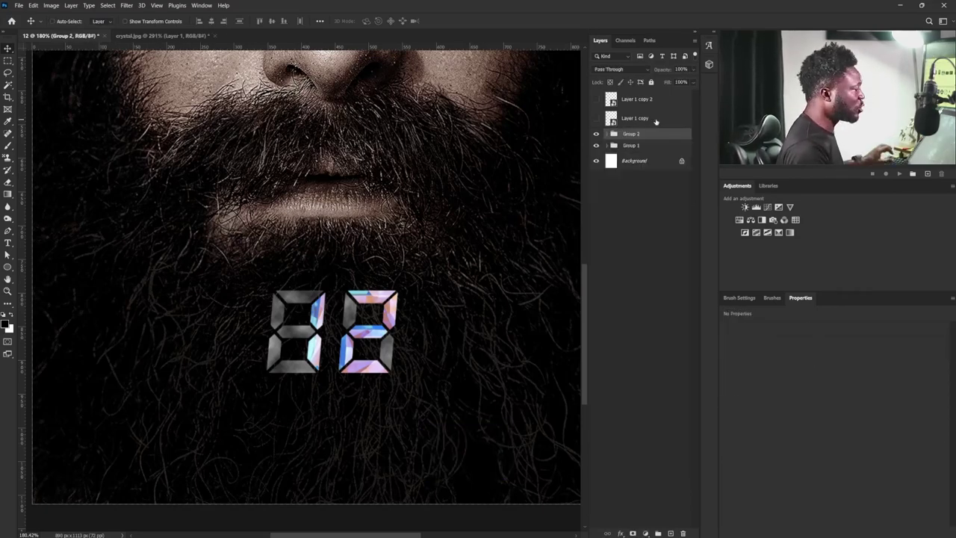
pyautogui.doubleClick(631, 133)
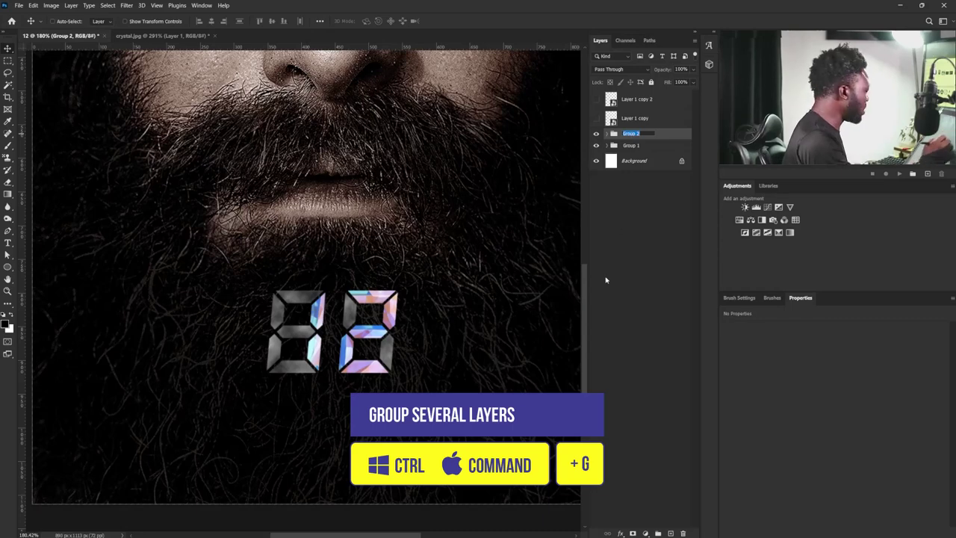
pyautogui.write('12')
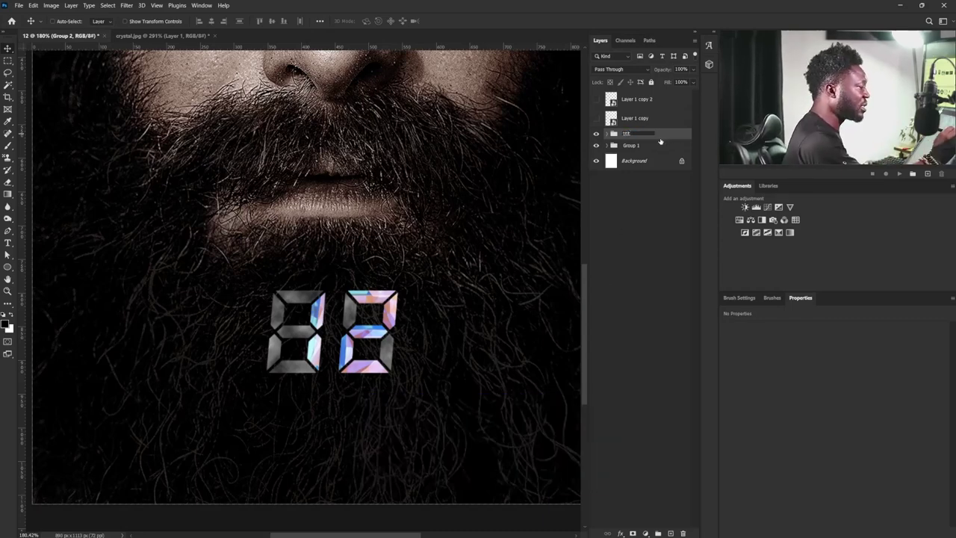
pyautogui.write('le')
pyautogui.press('Return')
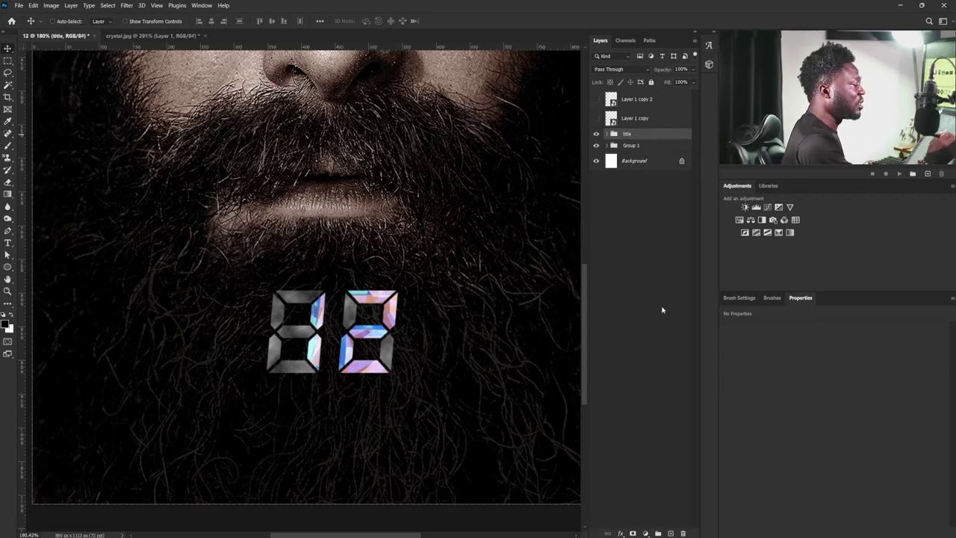
# - Add a Color Lookup adjustment clipped to the title group, using the EdgyAmber.3DL LUT
pyautogui.click(796, 221)
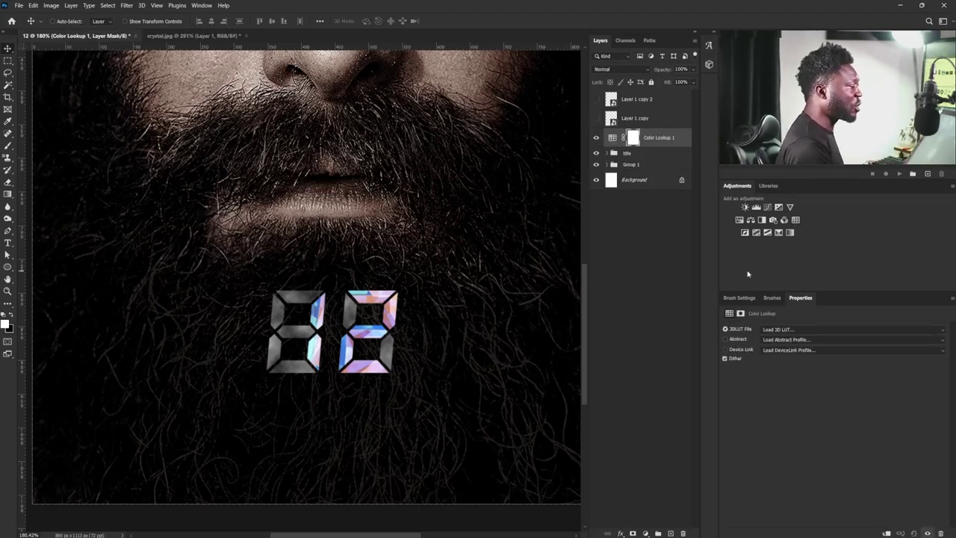
pyautogui.click(885, 534)
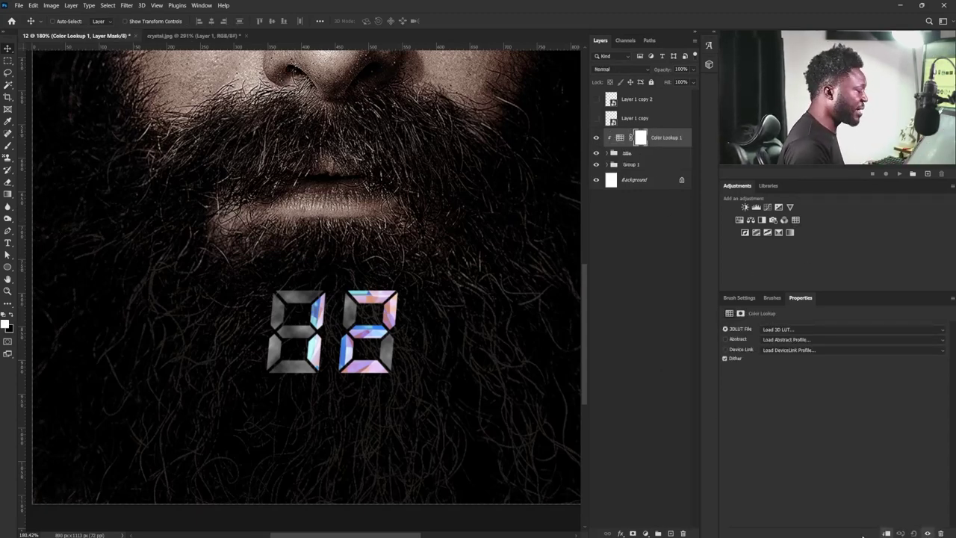
pyautogui.click(798, 330)
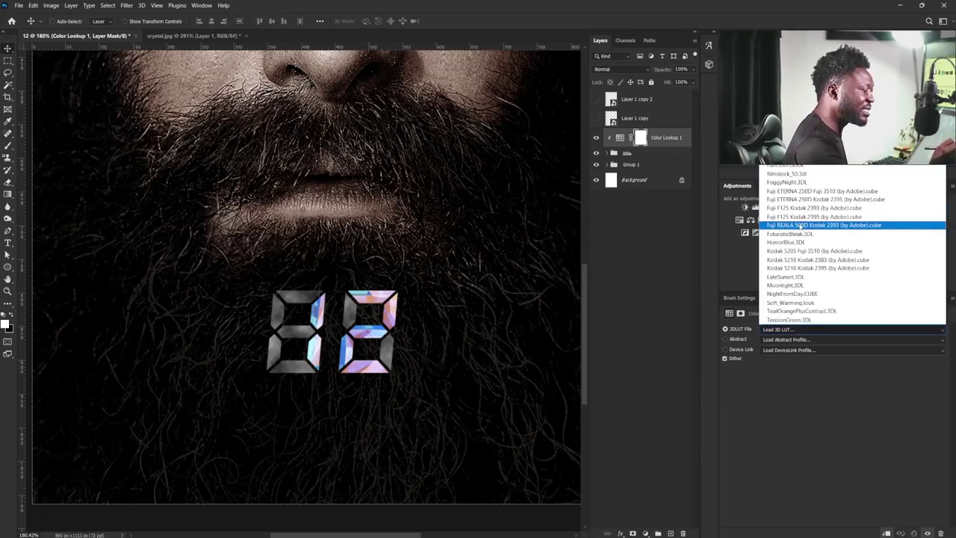
pyautogui.click(782, 156)
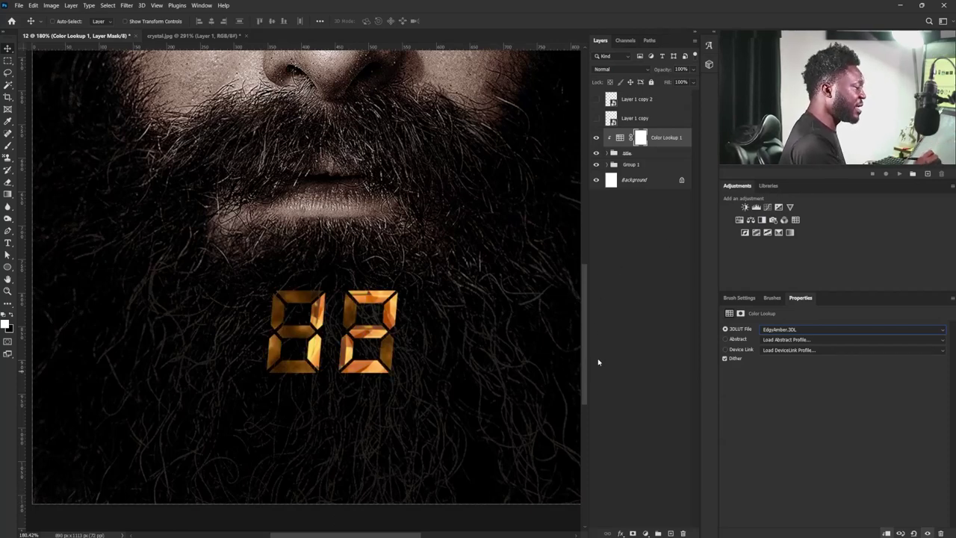
# - Add a clipped Curves adjustment over the digits, setting highlights to input 163, output 198 and shadows to input 64, output 66
pyautogui.click(768, 208)
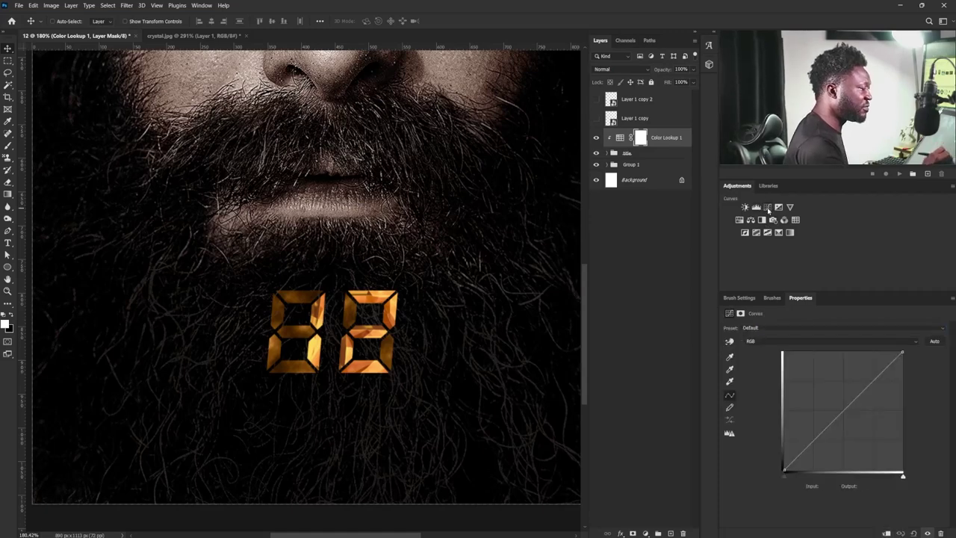
pyautogui.click(886, 533)
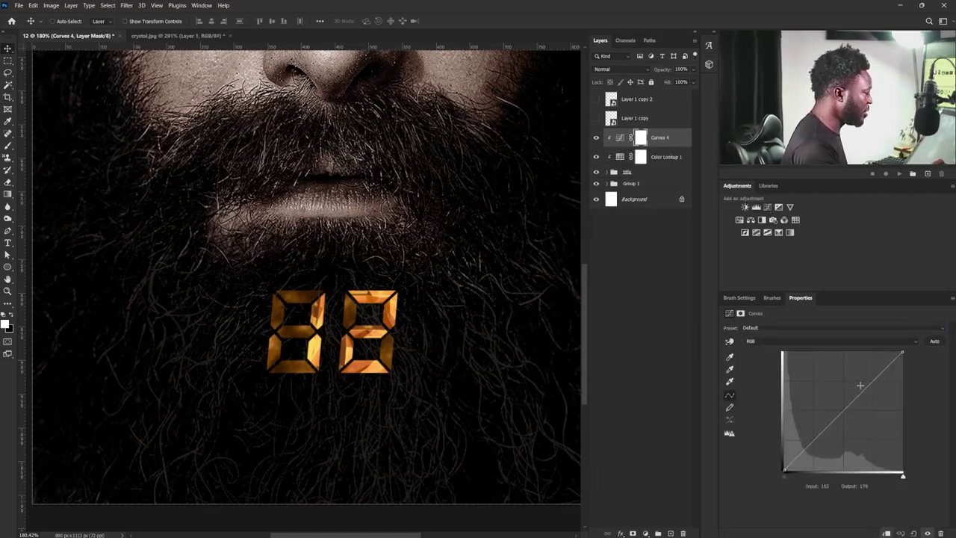
pyautogui.moveTo(860, 386); pyautogui.dragTo(860, 380)
pyautogui.click(813, 435)
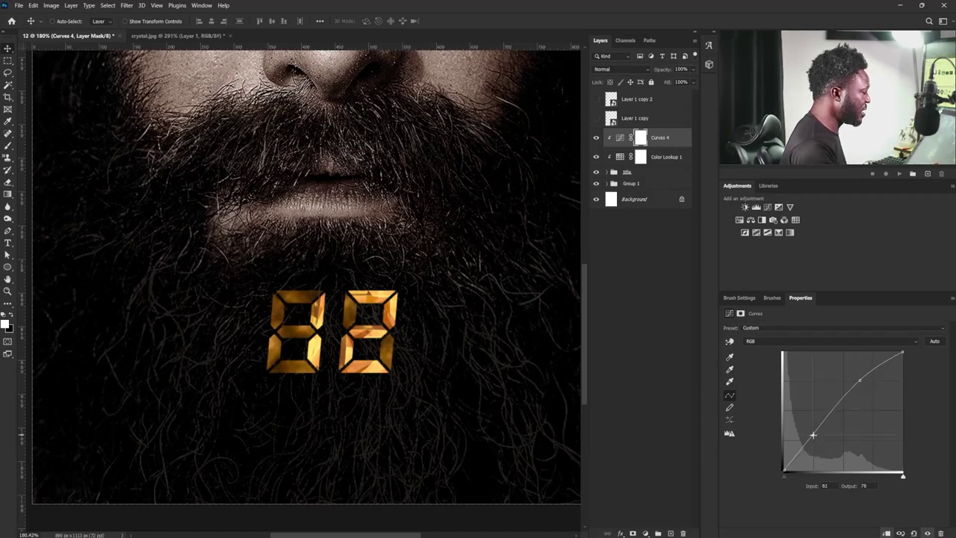
pyautogui.moveTo(859, 377); pyautogui.dragTo(860, 375)
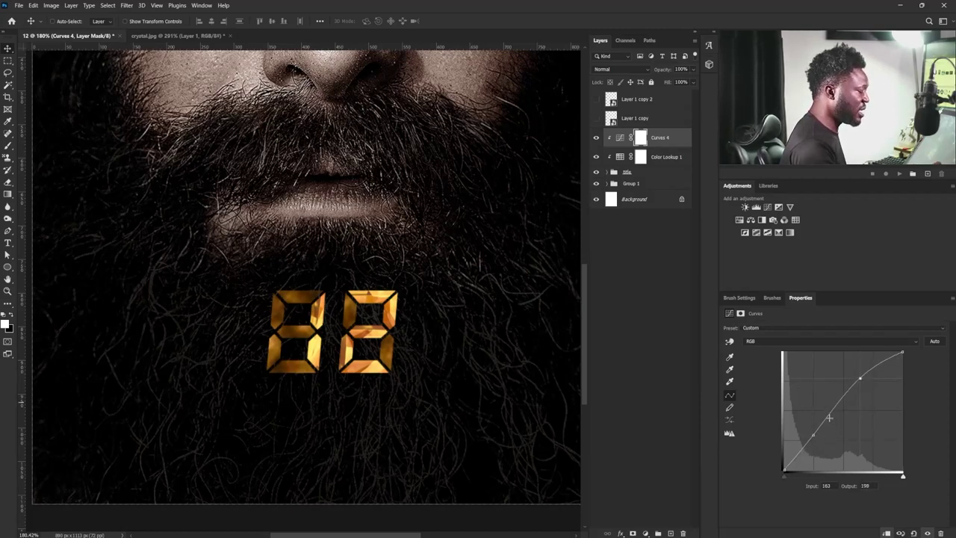
pyautogui.moveTo(813, 435); pyautogui.dragTo(815, 439)
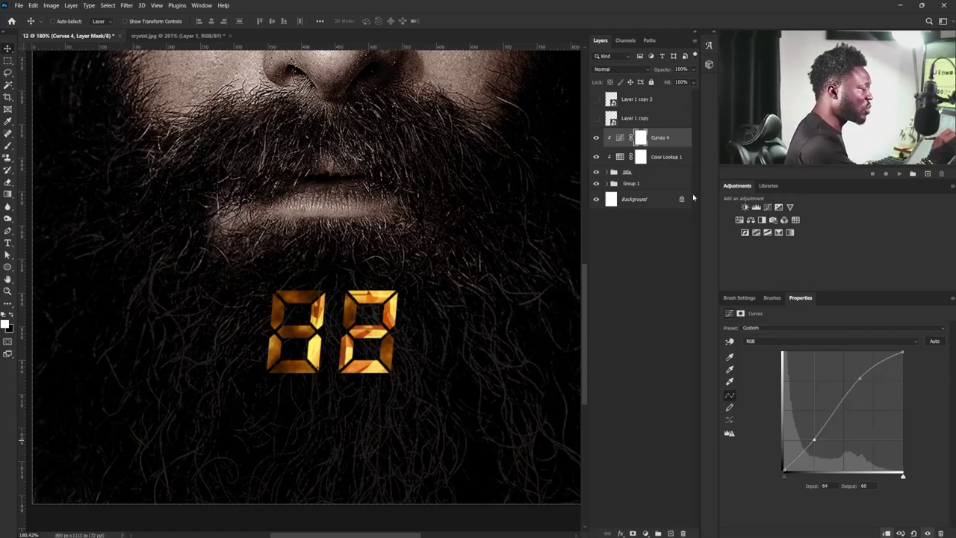
# - Add a Hue/Saturation adjustment clipped to the title group with Saturation at +8
pyautogui.click(740, 219)
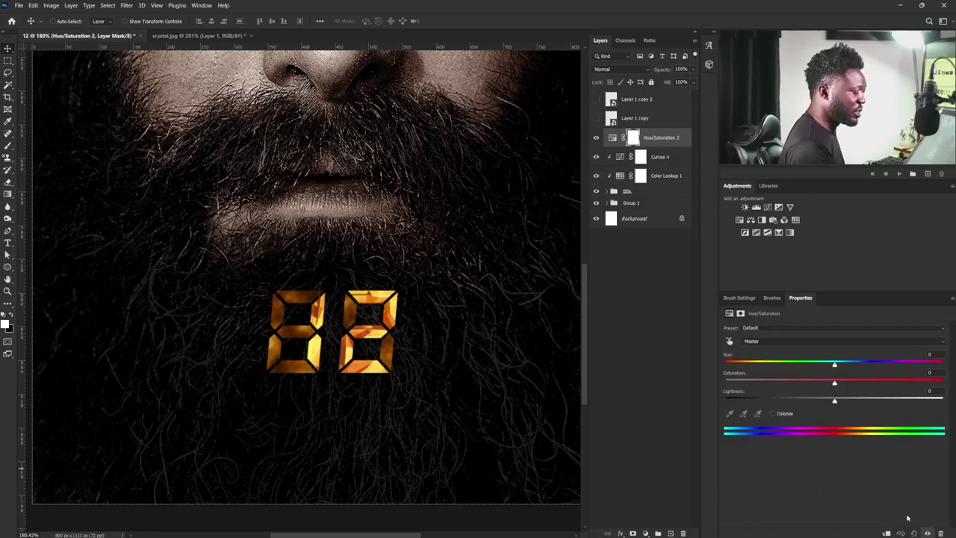
pyautogui.click(886, 533)
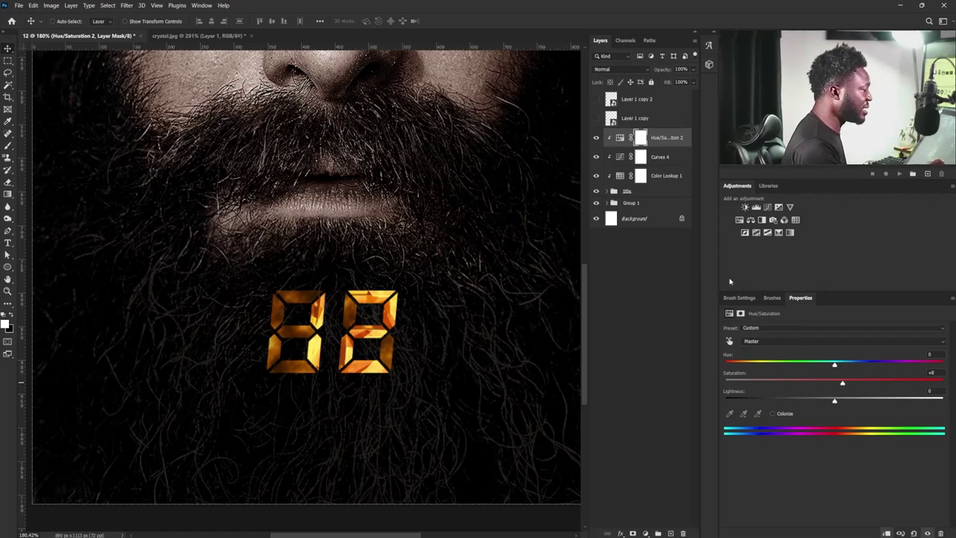
pyautogui.click(661, 140)
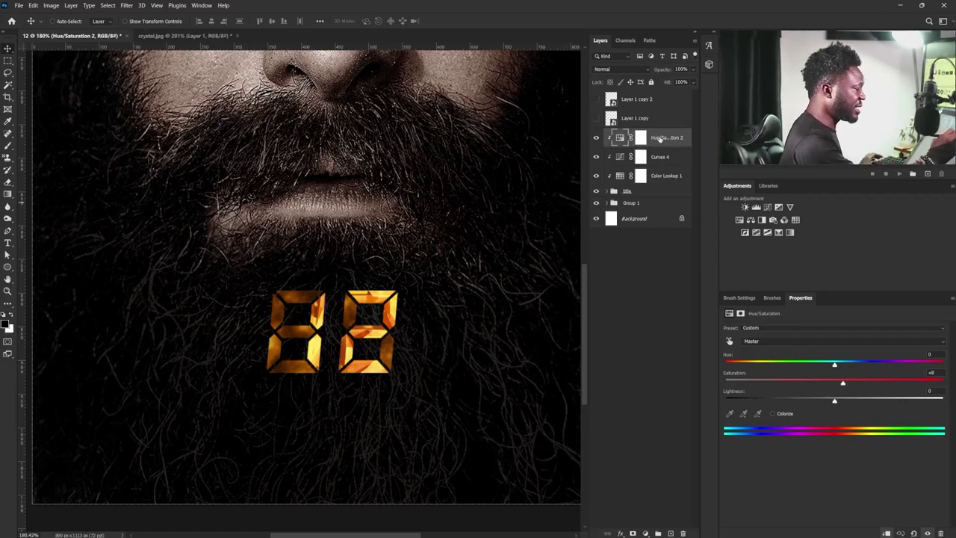
# - Create a new layer directly above Group 1 and name it "brush glow"
pyautogui.click(651, 204)
pyautogui.hotkey('ctrl', 'shift', 'alt', 'n')
pyautogui.doubleClick(630, 208)
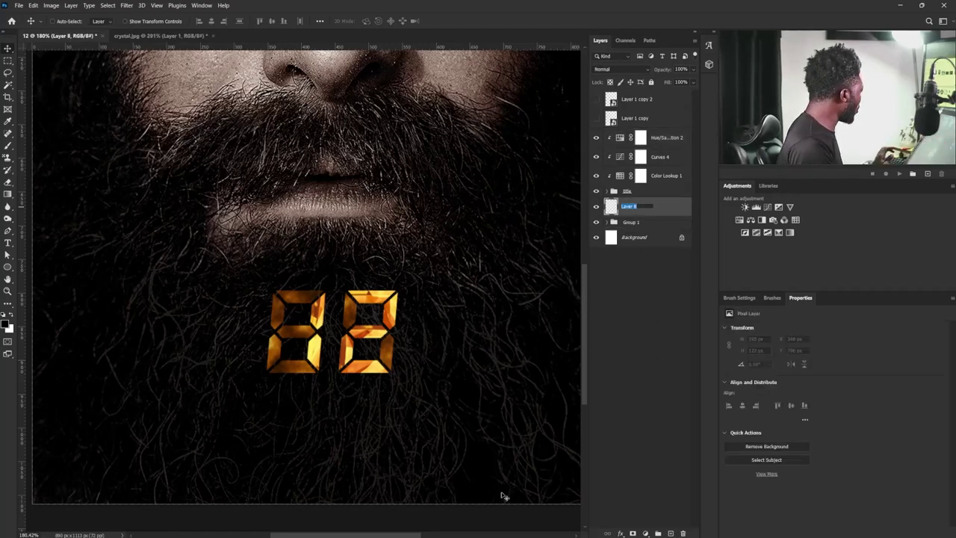
pyautogui.write('b')
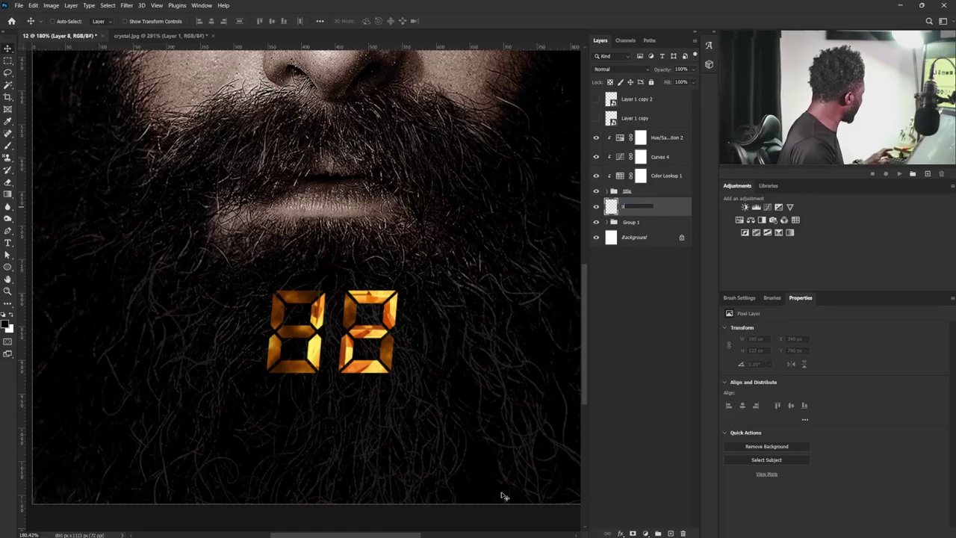
pyautogui.write('rush glow')
pyautogui.press('Return')
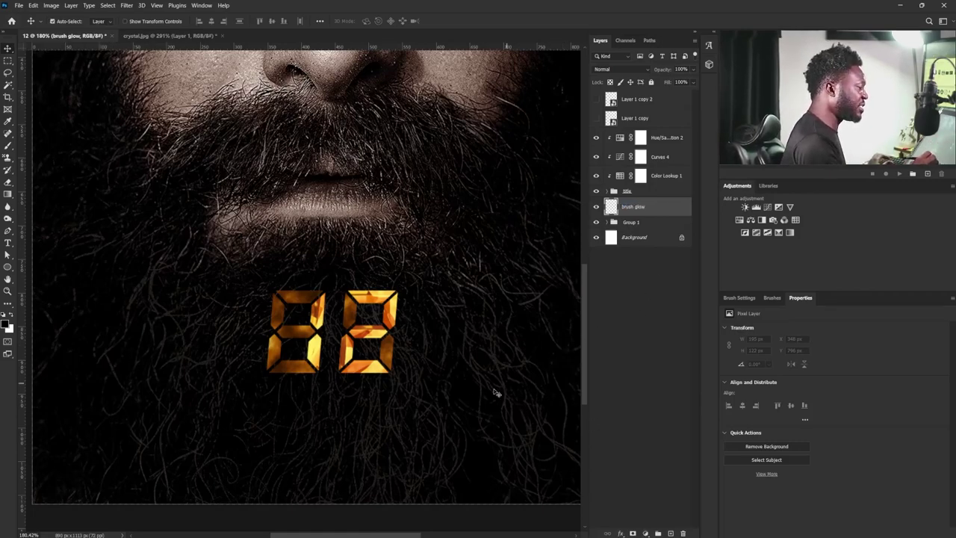
# - With a 20 px soft brush, paint yellow and orange glow sampled from the digit 2 along its top and upper-right segments
pyautogui.moveTo(374, 354); pyautogui.dragTo(422, 396)
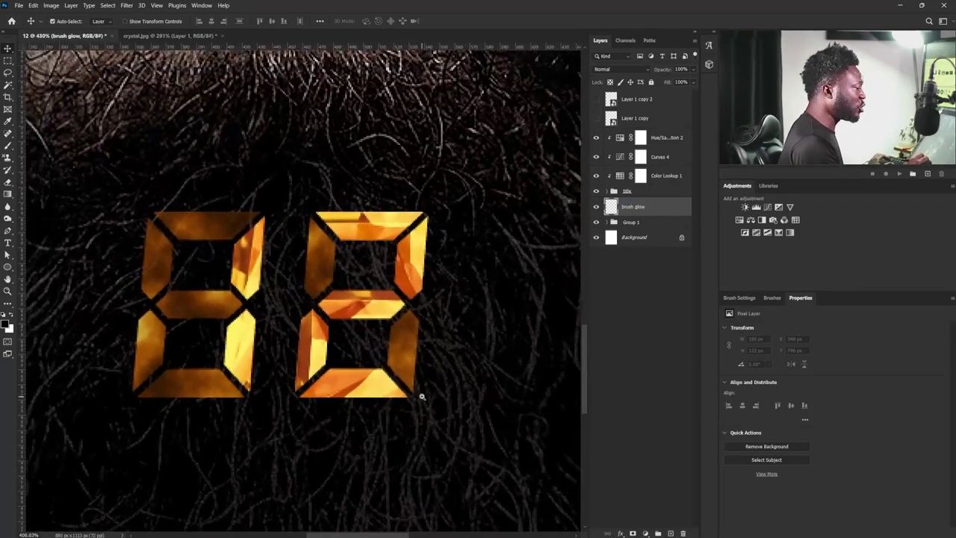
pyautogui.scroll(-1, 421, 397)
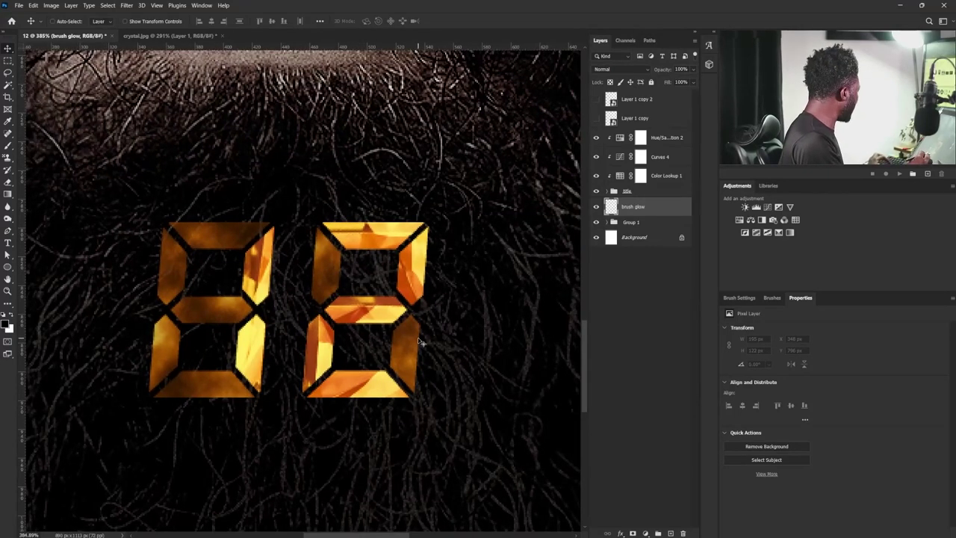
pyautogui.press('b')
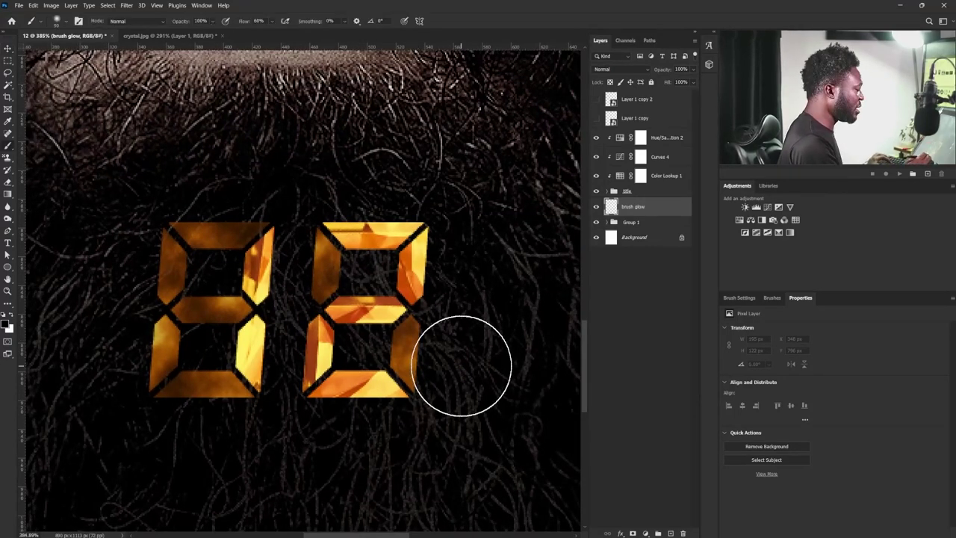
pyautogui.keyDown('alt'); pyautogui.click(422, 252); pyautogui.keyUp('alt')
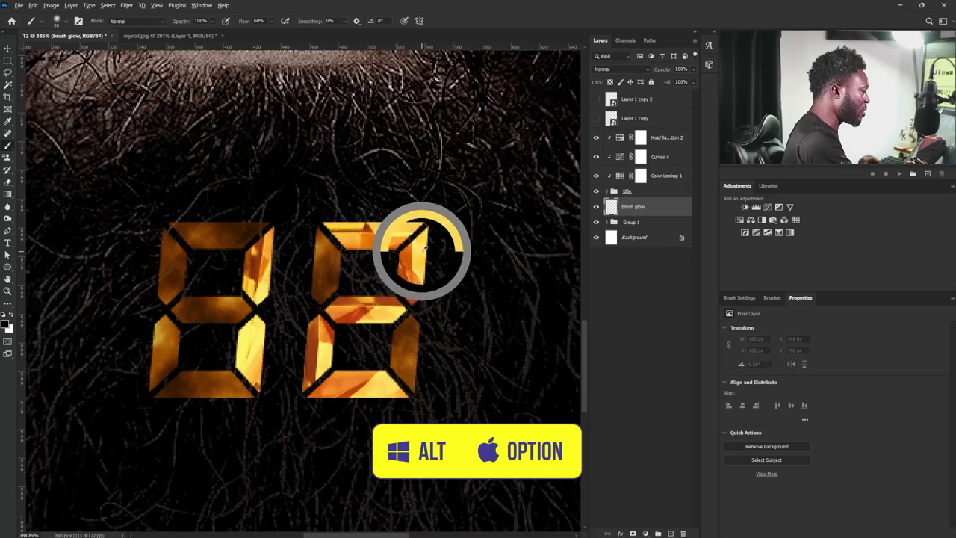
pyautogui.press('[')
pyautogui.press('[')
pyautogui.press('[')
pyautogui.press('[')
pyautogui.press('[')
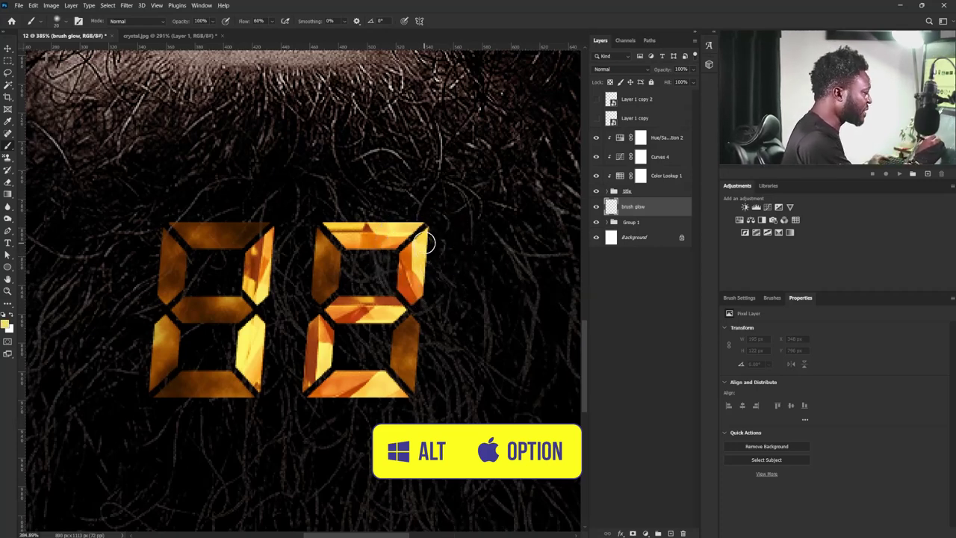
pyautogui.moveTo(427, 229)
pyautogui.mouseDown()
pyautogui.moveTo(419, 292)
pyautogui.moveTo(425, 263)
pyautogui.moveTo(413, 207)
pyautogui.moveTo(419, 218)
pyautogui.moveTo(383, 219)
pyautogui.mouseUp()
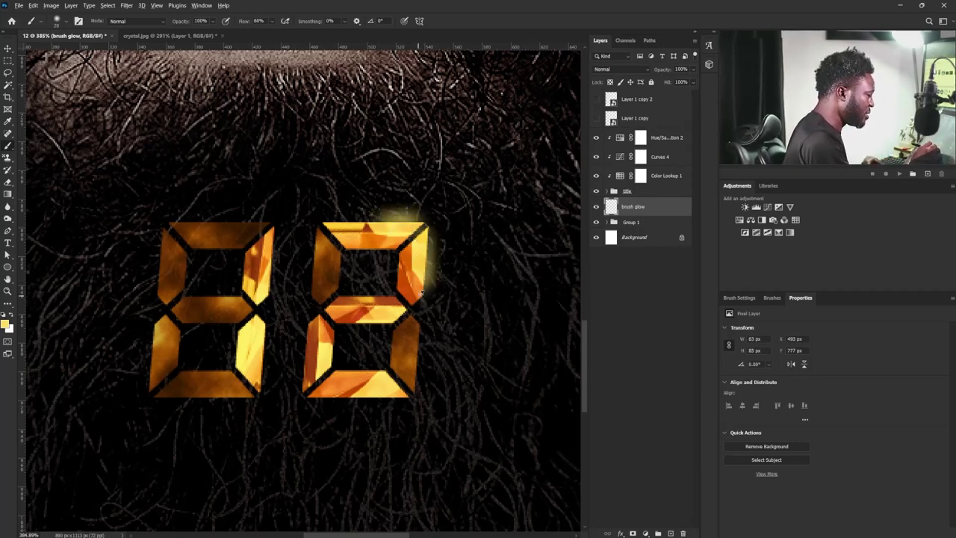
pyautogui.keyDown('alt'); pyautogui.click(419, 295); pyautogui.keyUp('alt')
pyautogui.moveTo(423, 297); pyautogui.dragTo(424, 292)
# - Paint a soft glow beneath the bottom segment of the digit 2, sampling its yellow and orange tones
pyautogui.keyDown('alt'); pyautogui.click(380, 383); pyautogui.keyUp('alt')
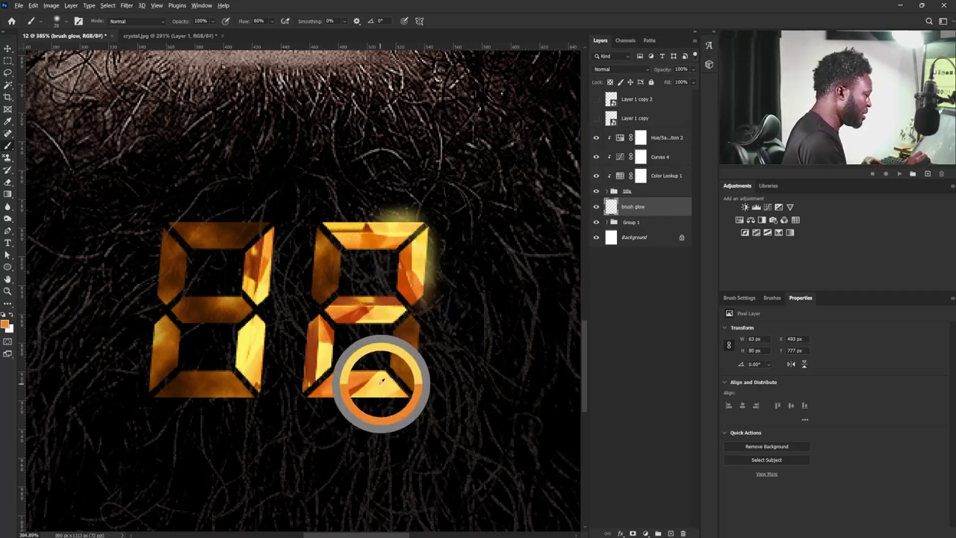
pyautogui.click(384, 383)
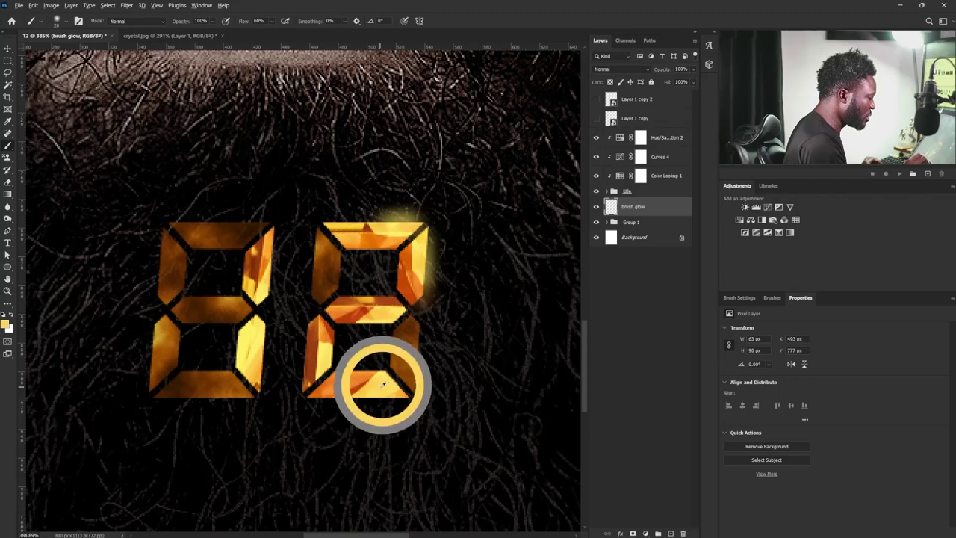
pyautogui.moveTo(355, 399); pyautogui.dragTo(389, 399)
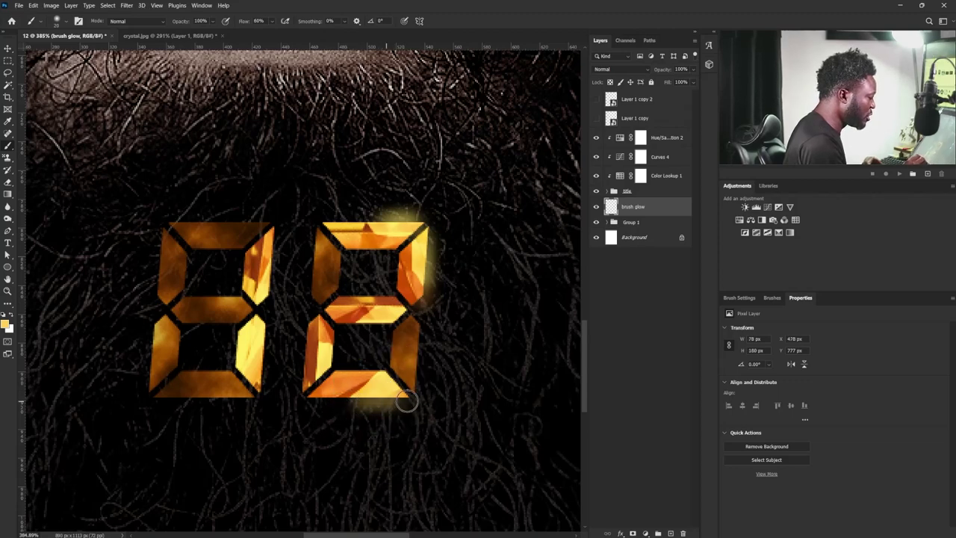
pyautogui.click(351, 386)
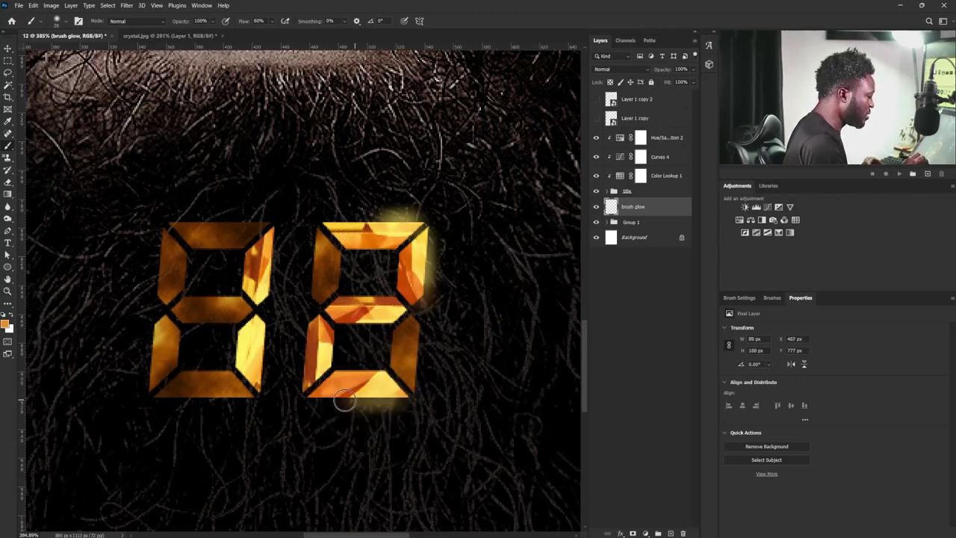
pyautogui.moveTo(345, 400)
pyautogui.mouseDown()
pyautogui.moveTo(361, 402)
pyautogui.moveTo(340, 405)
pyautogui.mouseUp()
# - Paint glow around the digit 2's lower-left segment, using sampled yellow inside and dark orange at the outer edge and corner
pyautogui.keyDown('alt'); pyautogui.click(328, 353); pyautogui.keyUp('alt')
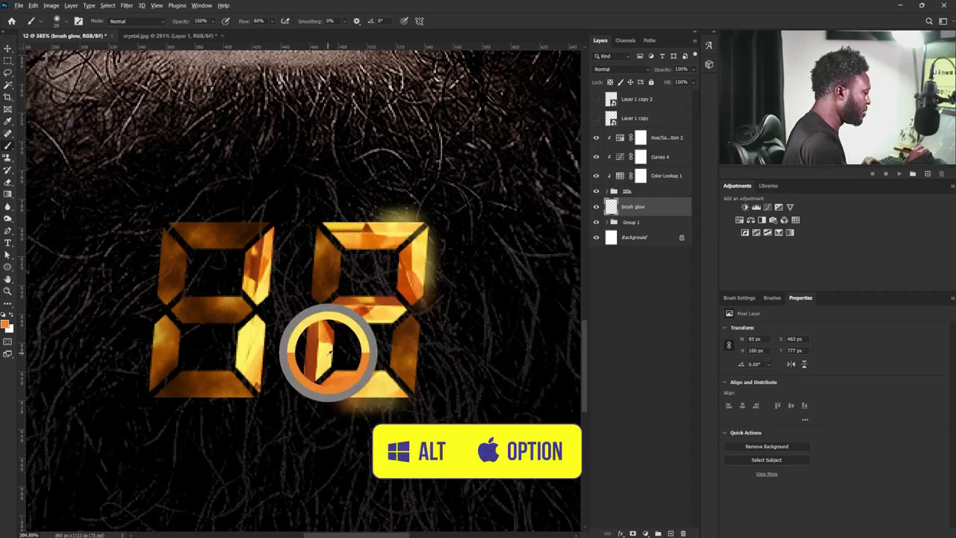
pyautogui.moveTo(332, 360); pyautogui.dragTo(334, 354)
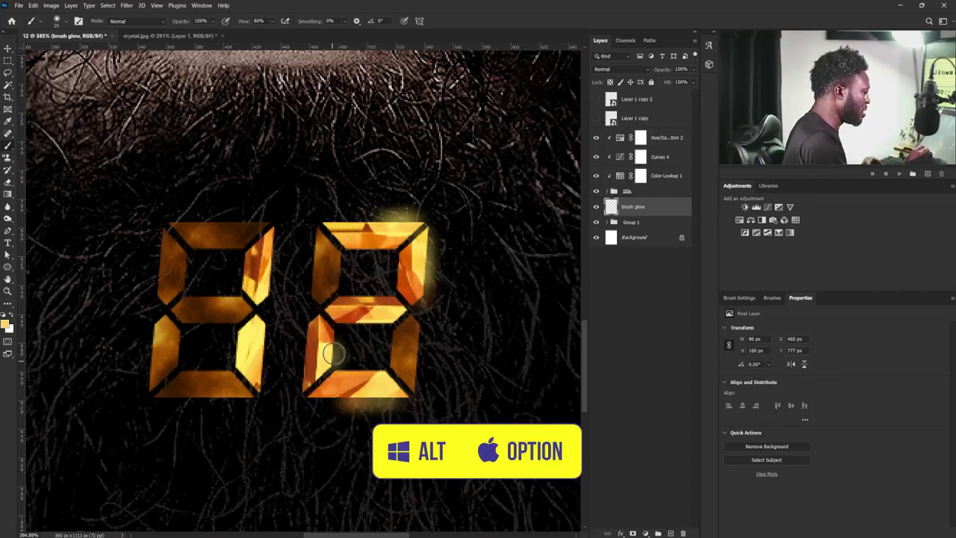
pyautogui.keyDown('alt'); pyautogui.click(312, 363); pyautogui.keyUp('alt')
pyautogui.click(305, 359)
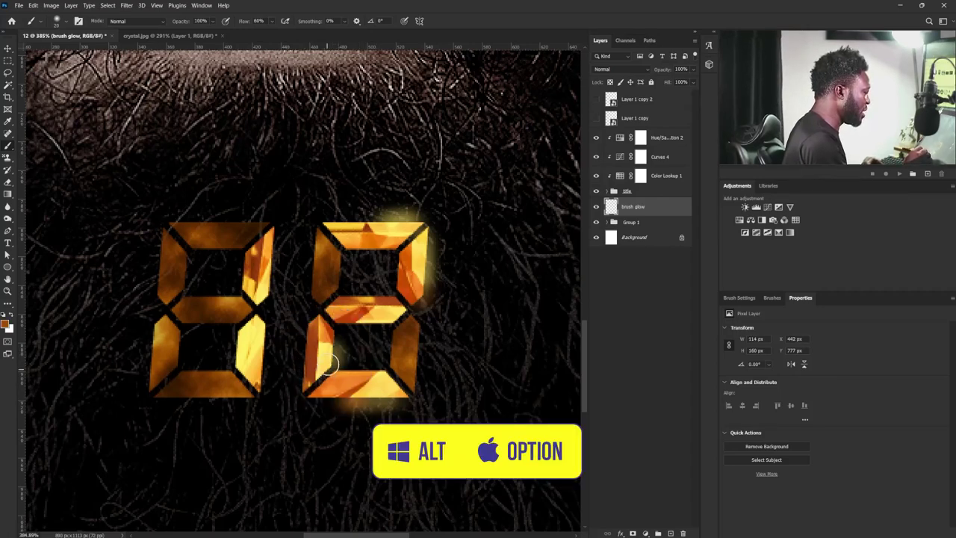
pyautogui.moveTo(317, 384)
pyautogui.mouseDown()
pyautogui.moveTo(321, 377)
pyautogui.moveTo(301, 400)
pyautogui.mouseUp()
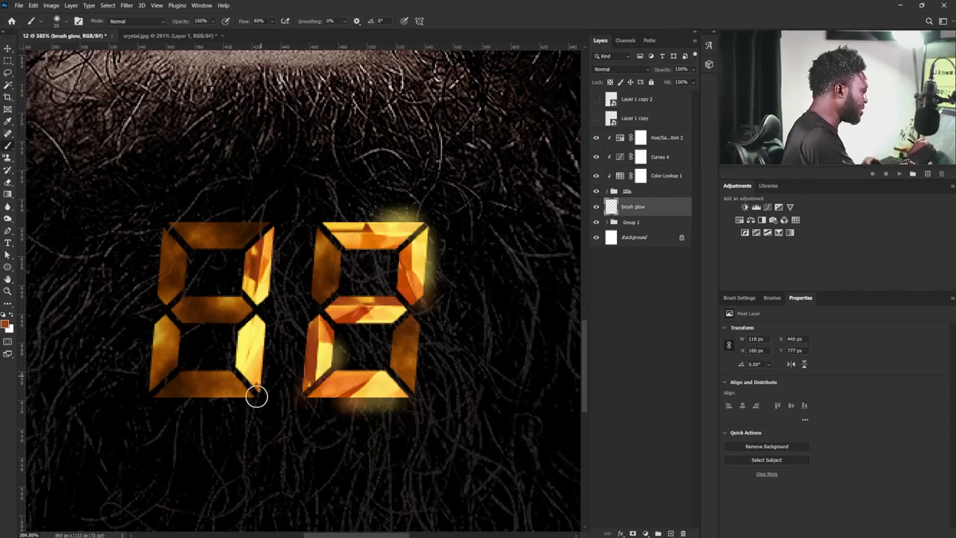
# - Paint sampled yellow-orange glow along the outer edges of the digit 1's lower and upper lit segments
pyautogui.keyDown('alt'); pyautogui.click(258, 358); pyautogui.keyUp('alt')
pyautogui.moveTo(258, 358)
pyautogui.mouseDown()
pyautogui.moveTo(264, 378)
pyautogui.moveTo(262, 329)
pyautogui.mouseUp()
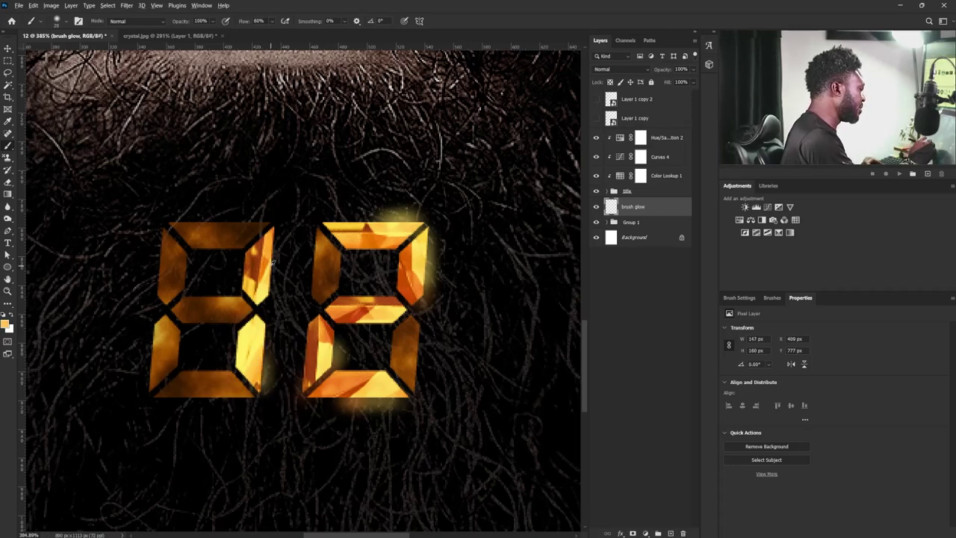
pyautogui.keyDown('alt'); pyautogui.click(264, 282); pyautogui.keyUp('alt')
pyautogui.moveTo(271, 277)
pyautogui.mouseDown()
pyautogui.moveTo(270, 223)
pyautogui.moveTo(269, 286)
pyautogui.mouseUp()
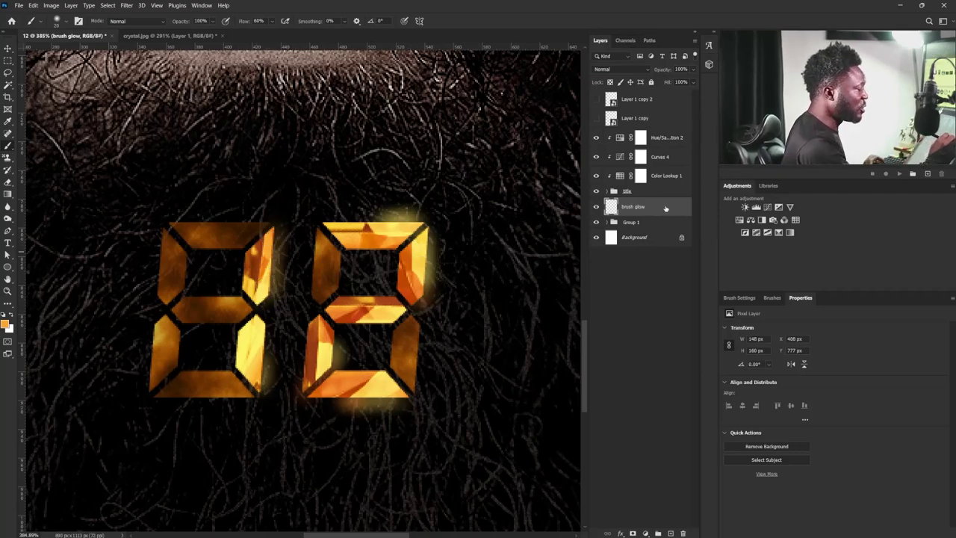
# - Duplicate the brush glow layer above the clipped adjustments and set the copy to Color Dodge with Transparency Shapes Layer off
pyautogui.moveTo(665, 209); pyautogui.dragTo(670, 533)
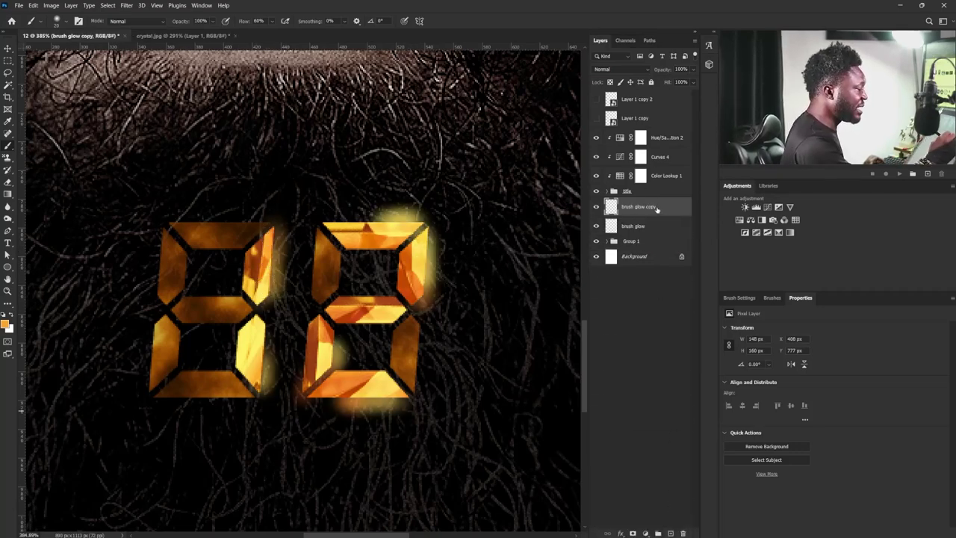
pyautogui.moveTo(656, 209); pyautogui.dragTo(648, 134)
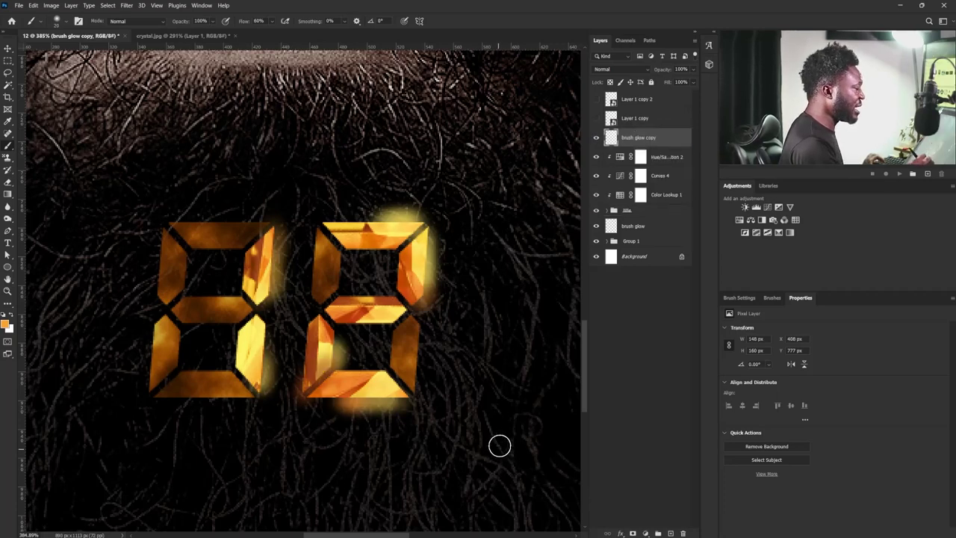
pyautogui.click(635, 70)
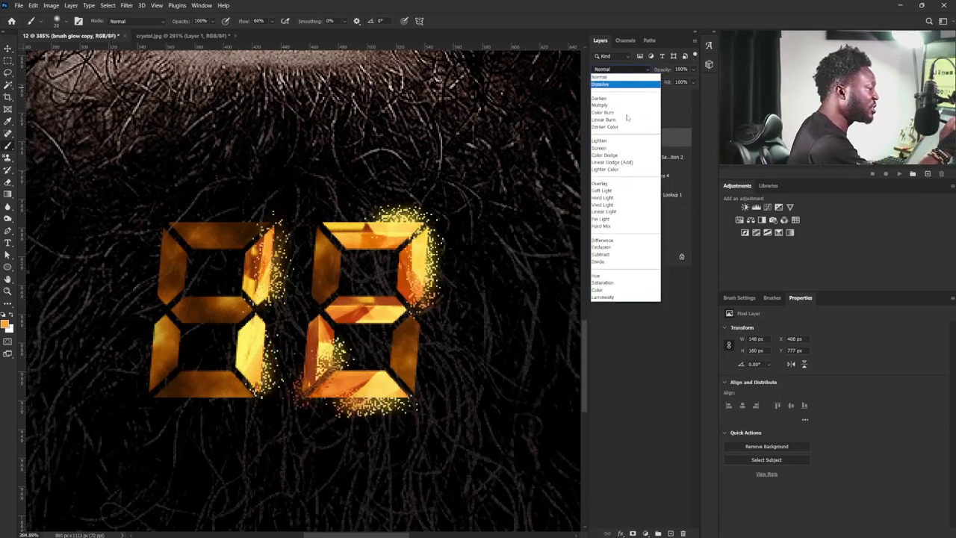
pyautogui.click(617, 156)
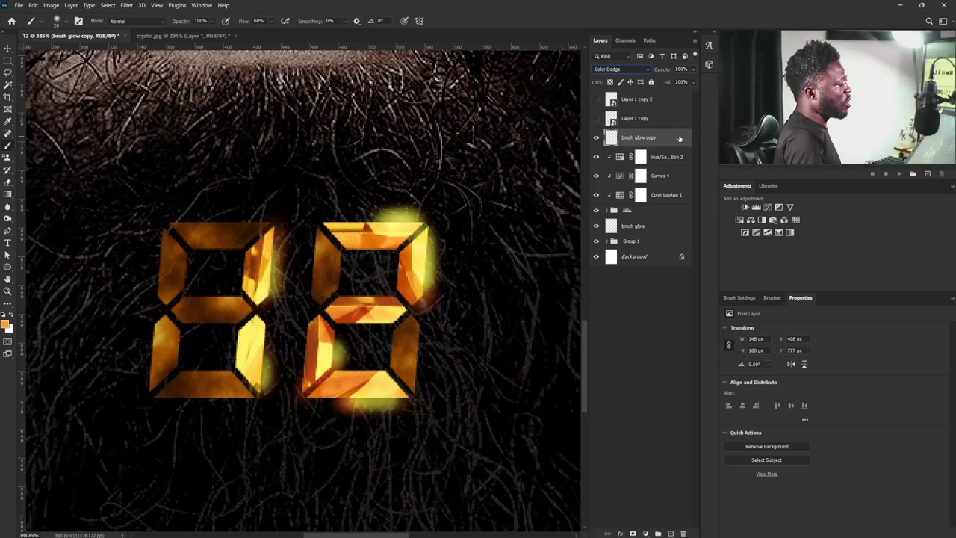
pyautogui.doubleClick(679, 138)
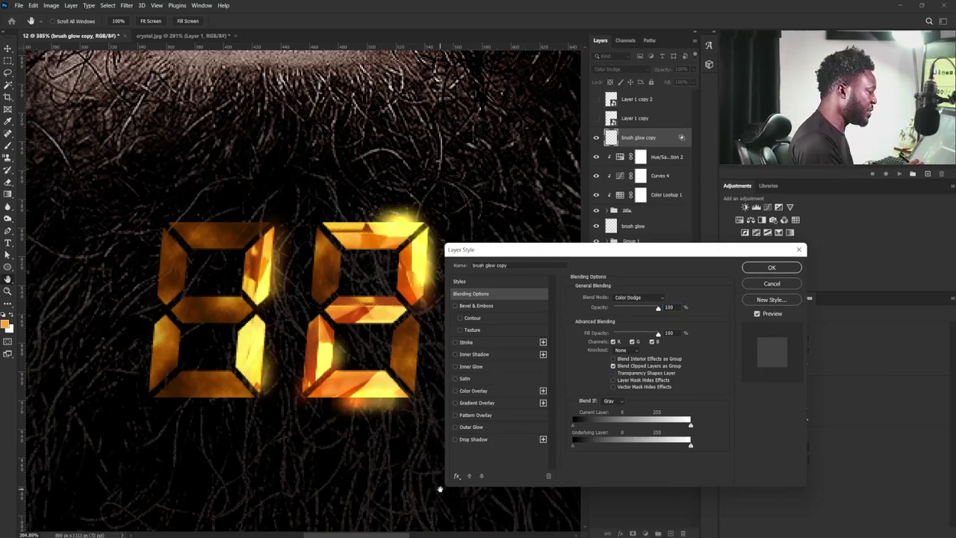
pyautogui.click(786, 267)
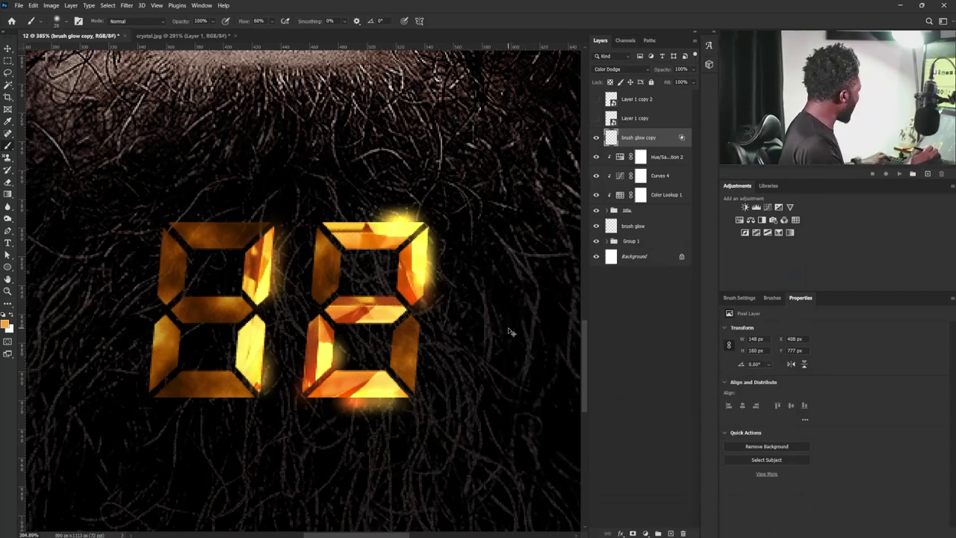
# - Scale the brush glow copy to about 87.5% and shift it about 5 px to the right
pyautogui.hotkey('ctrl', 't')
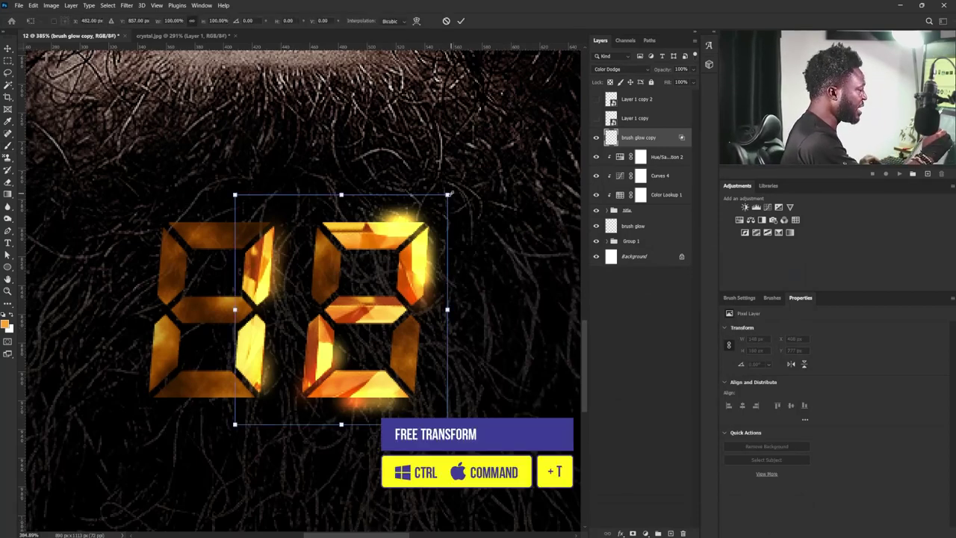
pyautogui.moveTo(447, 195); pyautogui.dragTo(435, 209)
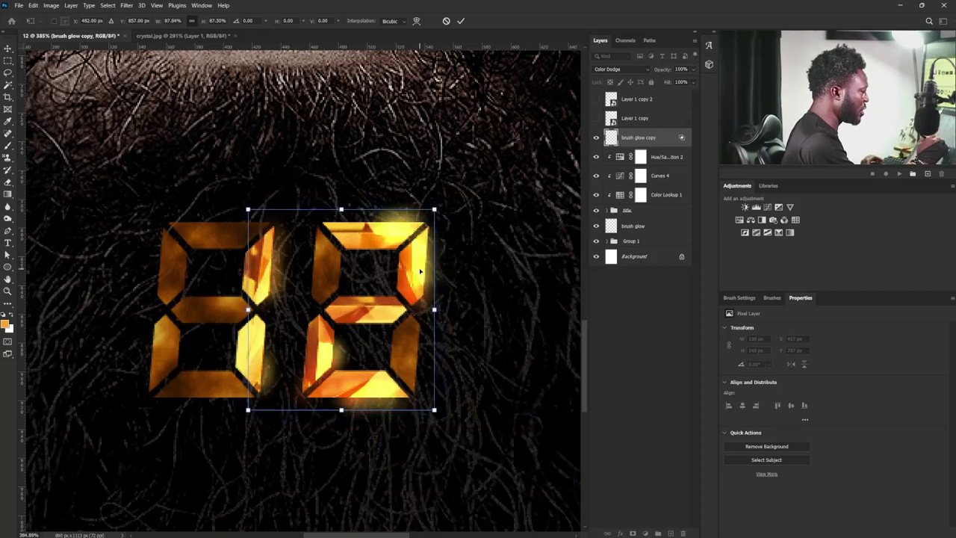
pyautogui.moveTo(419, 272); pyautogui.dragTo(427, 271)
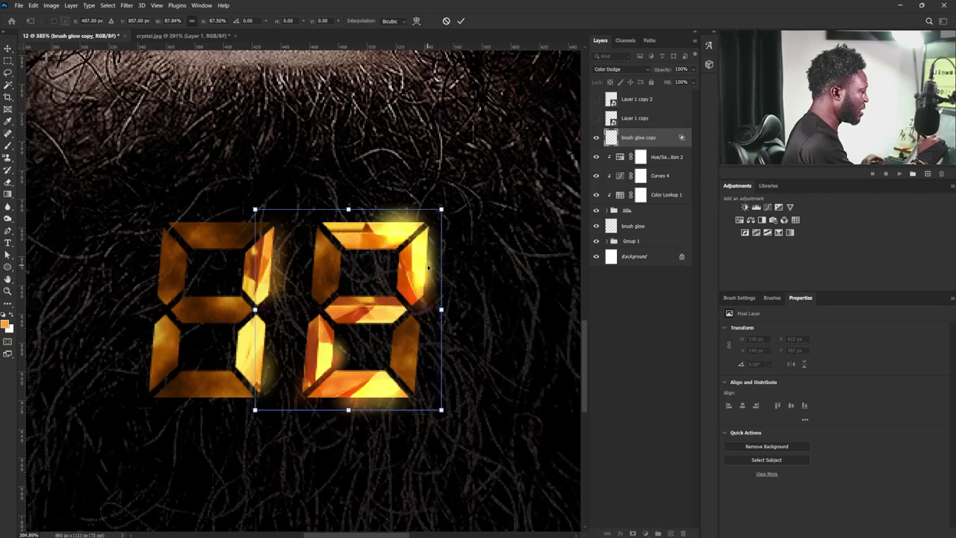
pyautogui.press('Return')
# - With a smaller brush and sampled bright yellow, paint an intense highlight along the digit 2's upper-right corner
pyautogui.press('b')
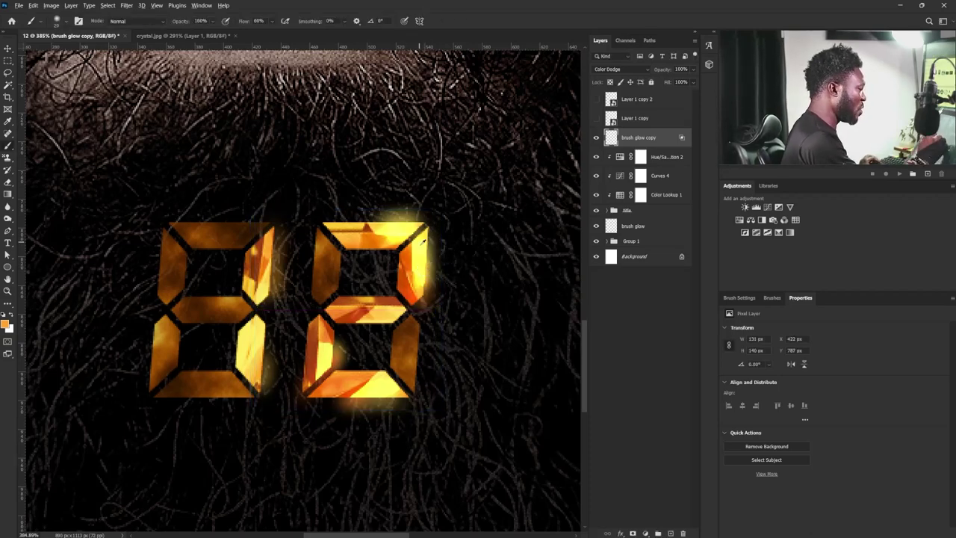
pyautogui.keyDown('alt'); pyautogui.click(422, 246); pyautogui.keyUp('alt')
pyautogui.press('[')
pyautogui.press('[')
pyautogui.press('[')
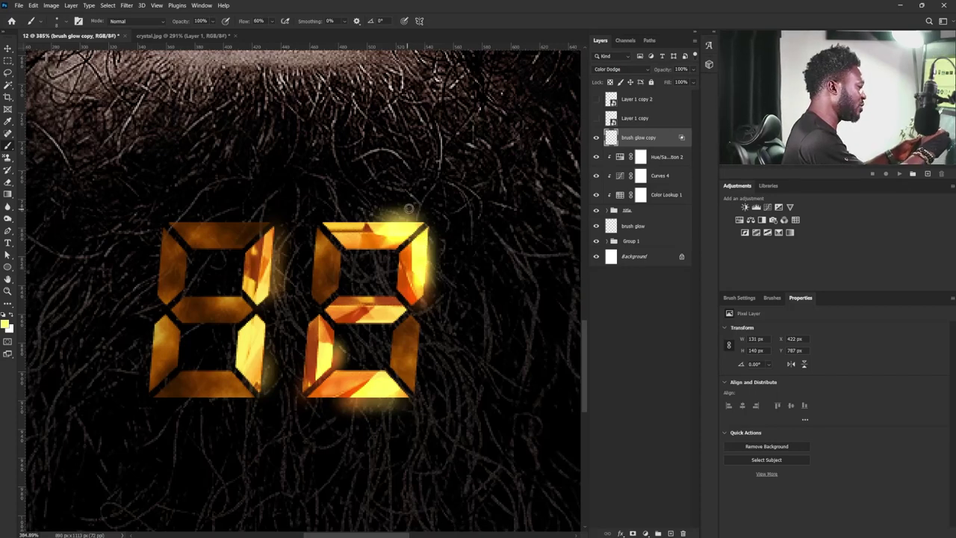
pyautogui.moveTo(393, 221); pyautogui.dragTo(429, 222)
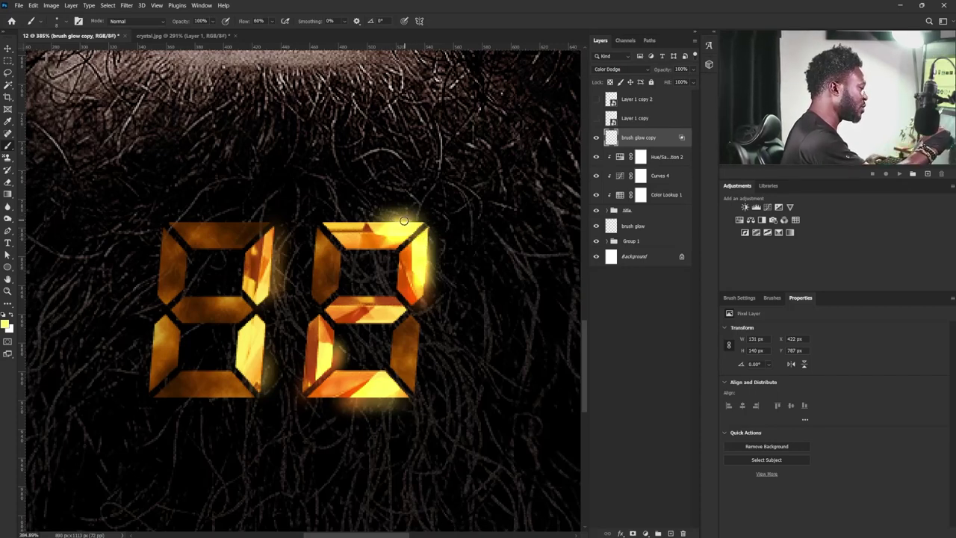
# - Paint bright highlights on the digit 1's upper and lower lit segments using yellow-orange tones sampled from them
pyautogui.keyDown('alt'); pyautogui.click(269, 276); pyautogui.keyUp('alt')
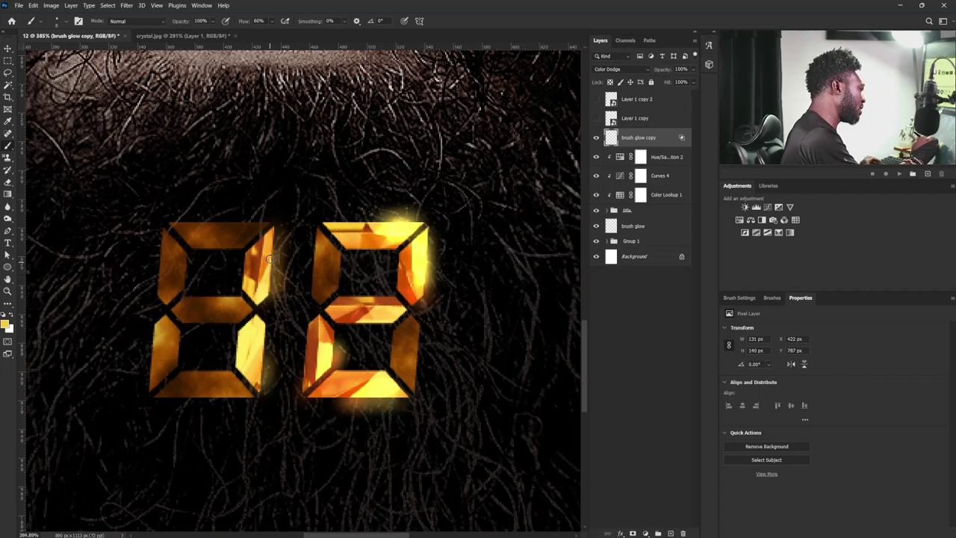
pyautogui.moveTo(272, 248); pyautogui.dragTo(267, 288)
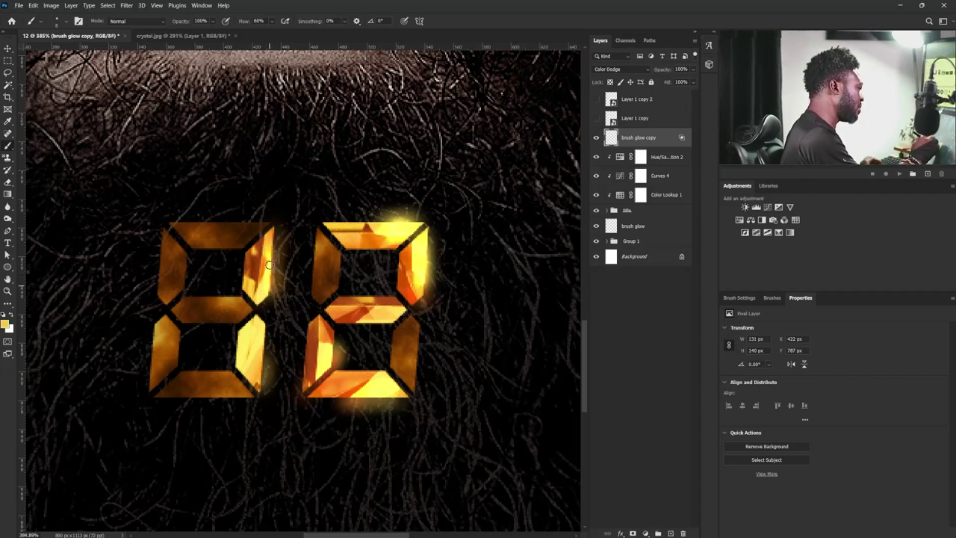
pyautogui.moveTo(270, 230); pyautogui.dragTo(265, 264)
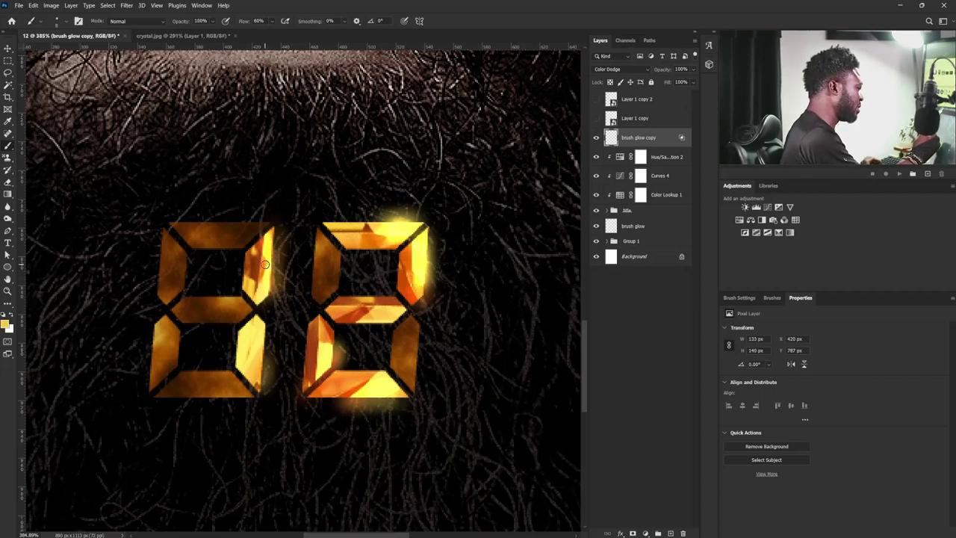
pyautogui.keyDown('alt'); pyautogui.click(259, 370); pyautogui.keyUp('alt')
pyautogui.moveTo(261, 363)
pyautogui.mouseDown()
pyautogui.moveTo(262, 384)
pyautogui.moveTo(258, 371)
pyautogui.mouseUp()
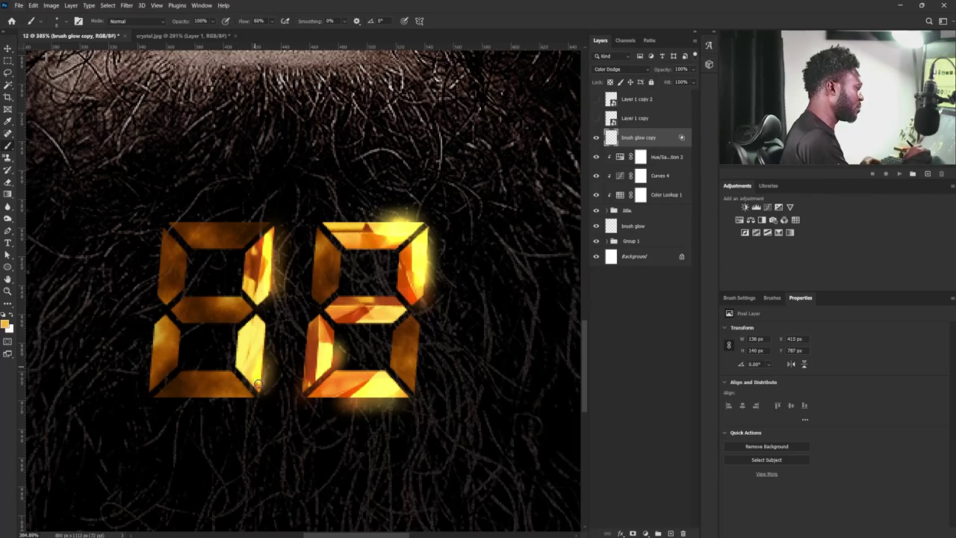
# - Lower the opacity of Layer 7, the unlit digit segments inside the title group, to 38%
pyautogui.scroll(-4, 449, 386)
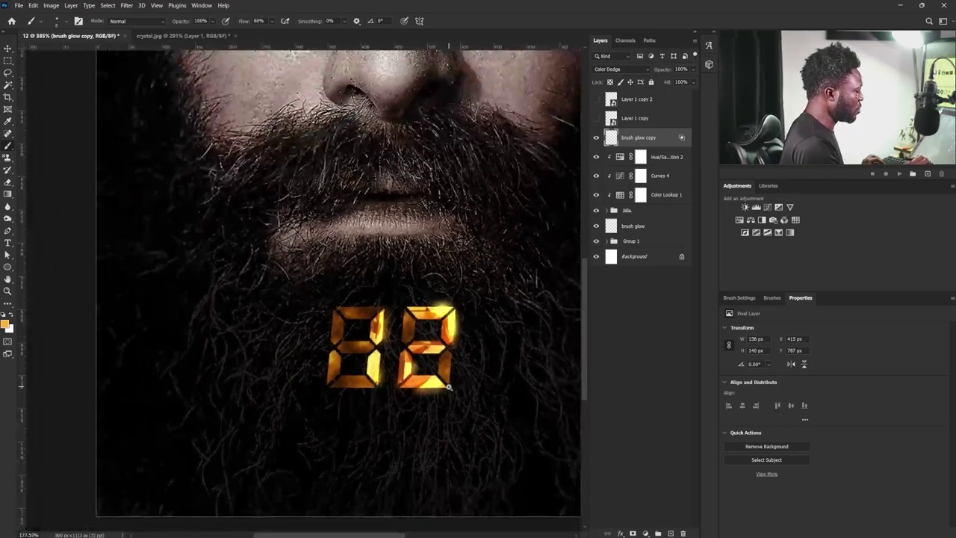
pyautogui.moveTo(449, 386); pyautogui.dragTo(463, 340)
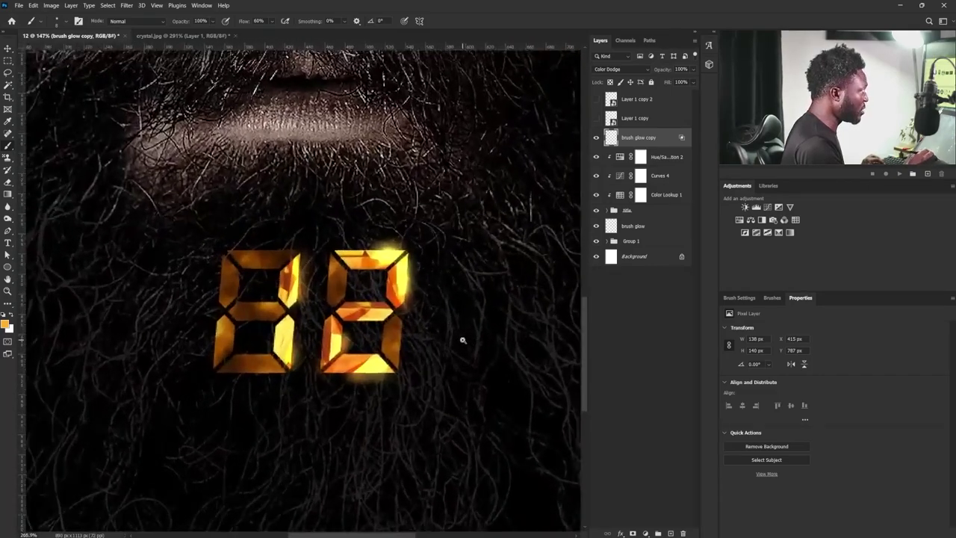
pyautogui.click(608, 211)
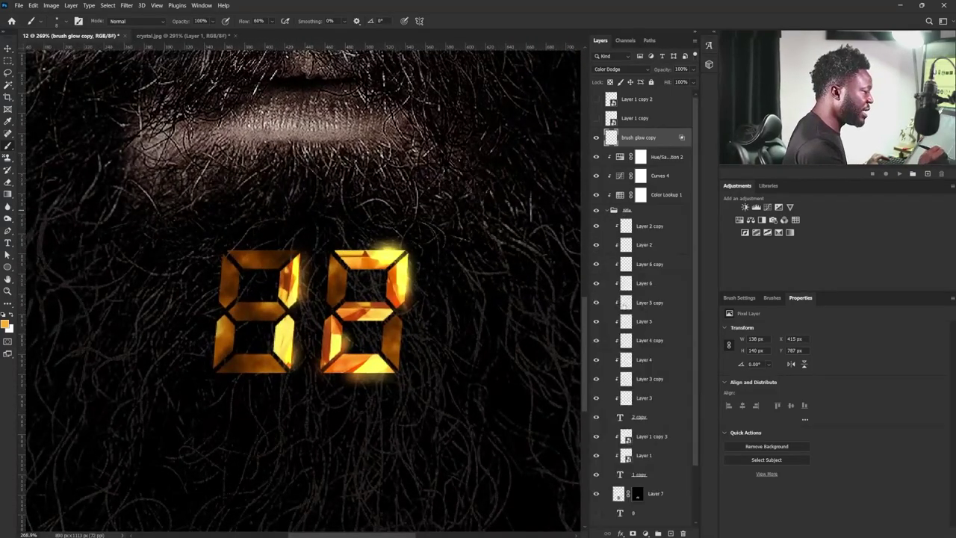
pyautogui.scroll(-3, 696, 351)
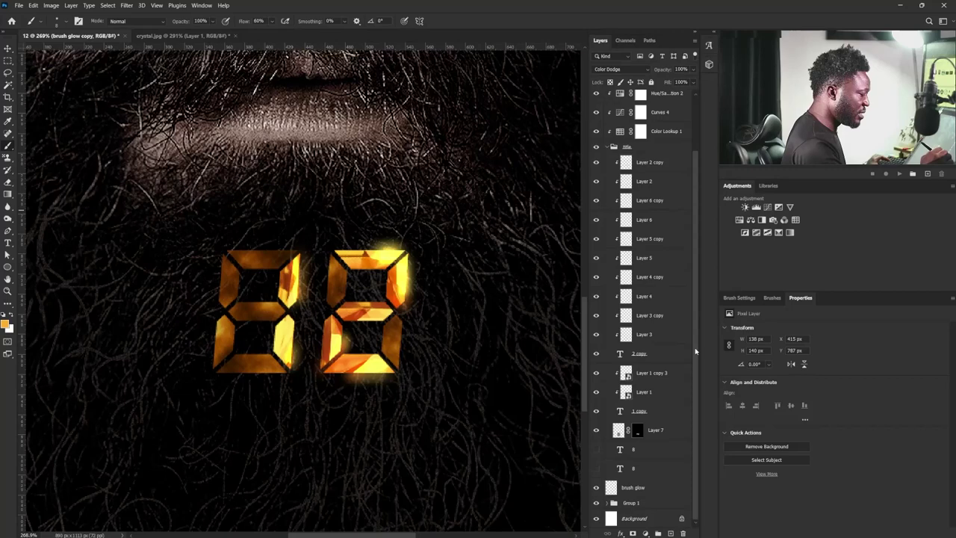
pyautogui.click(655, 432)
pyautogui.click(693, 69)
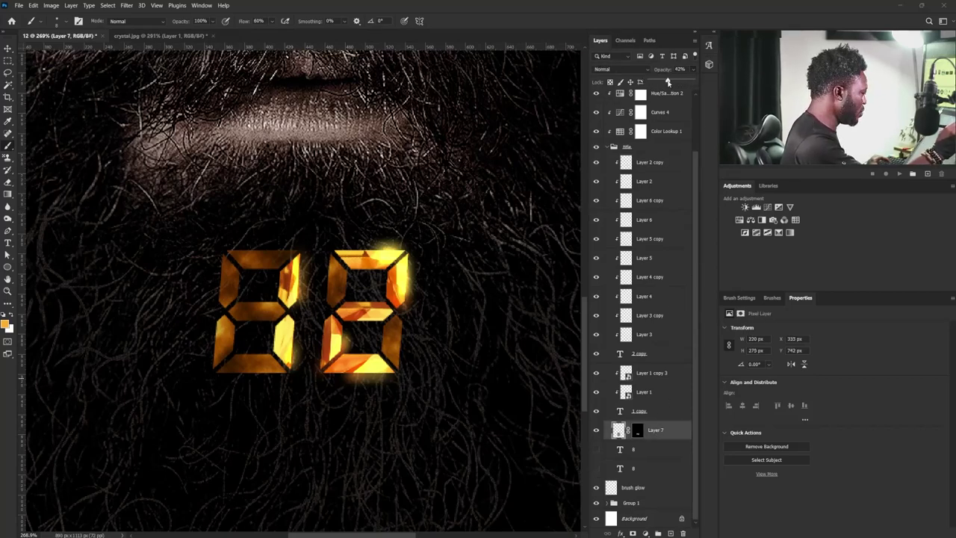
pyautogui.moveTo(668, 82); pyautogui.dragTo(667, 81)
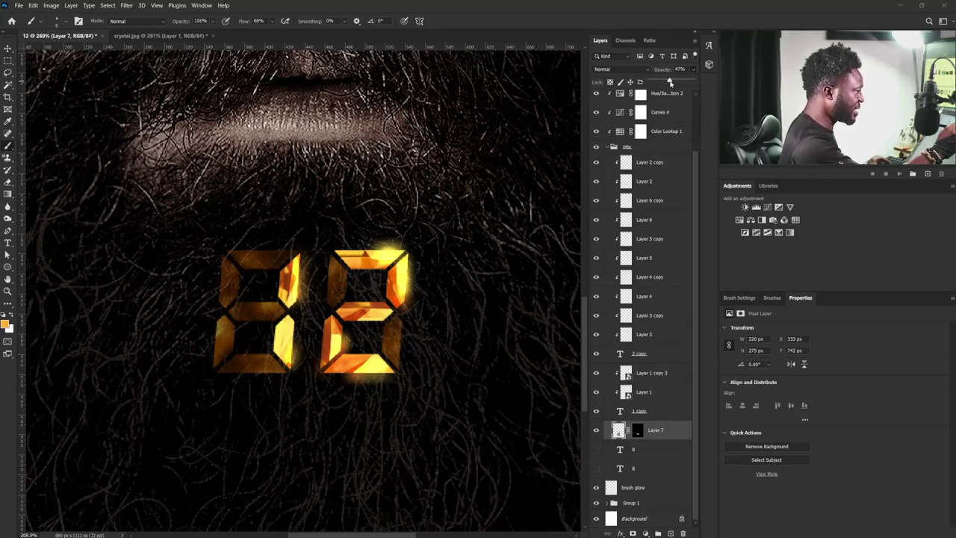
pyautogui.moveTo(667, 82); pyautogui.dragTo(666, 82)
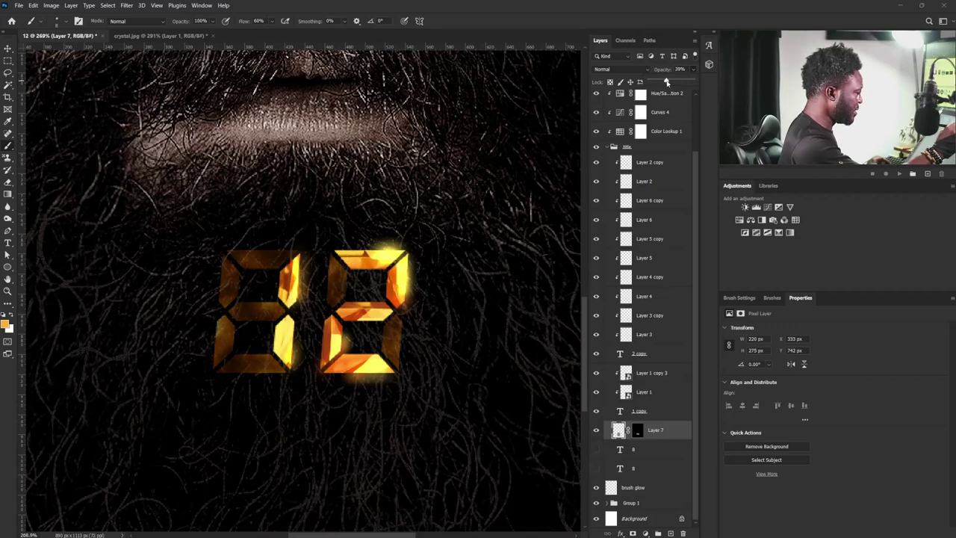
pyautogui.moveTo(698, 179); pyautogui.dragTo(696, 101)
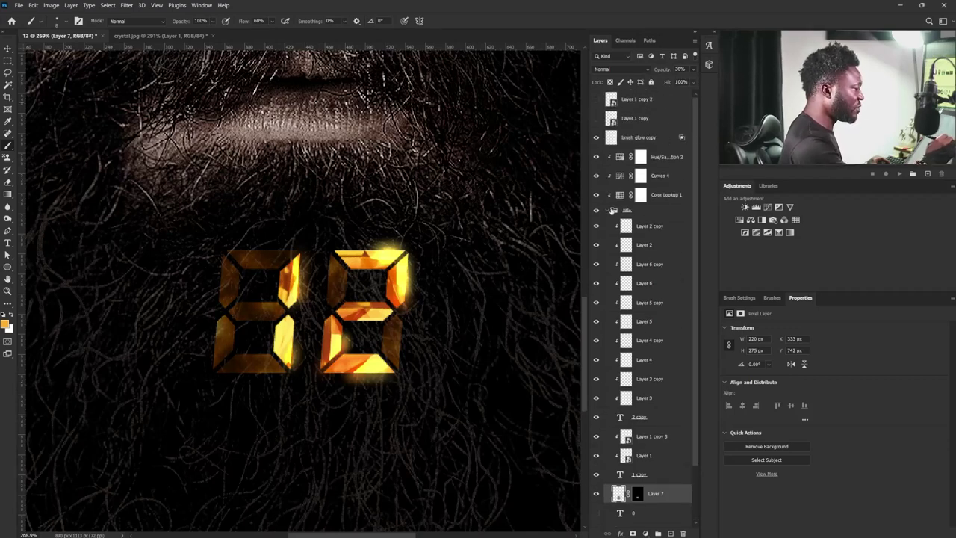
pyautogui.click(613, 211)
# - Make the brush glow copy layer active and load Layer 7's mask inside the title group as a selection
pyautogui.click(646, 138)
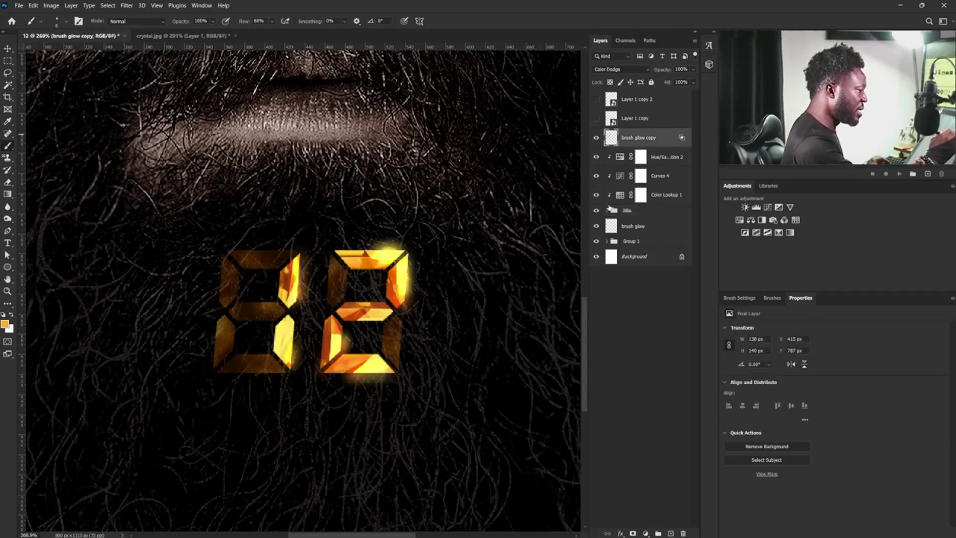
pyautogui.click(612, 212)
pyautogui.scroll(-3, 679, 437)
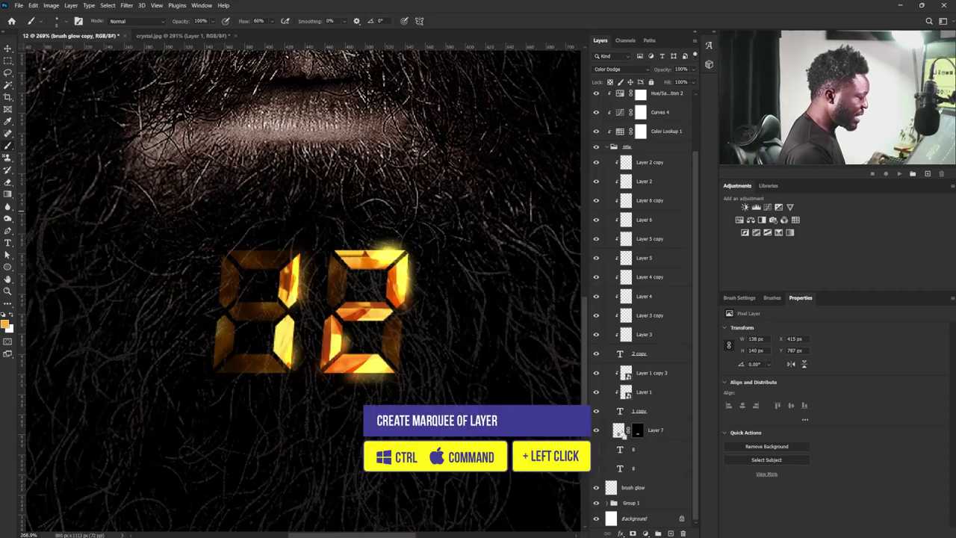
pyautogui.keyDown('ctrl'); pyautogui.click(637, 431); pyautogui.keyUp('ctrl')
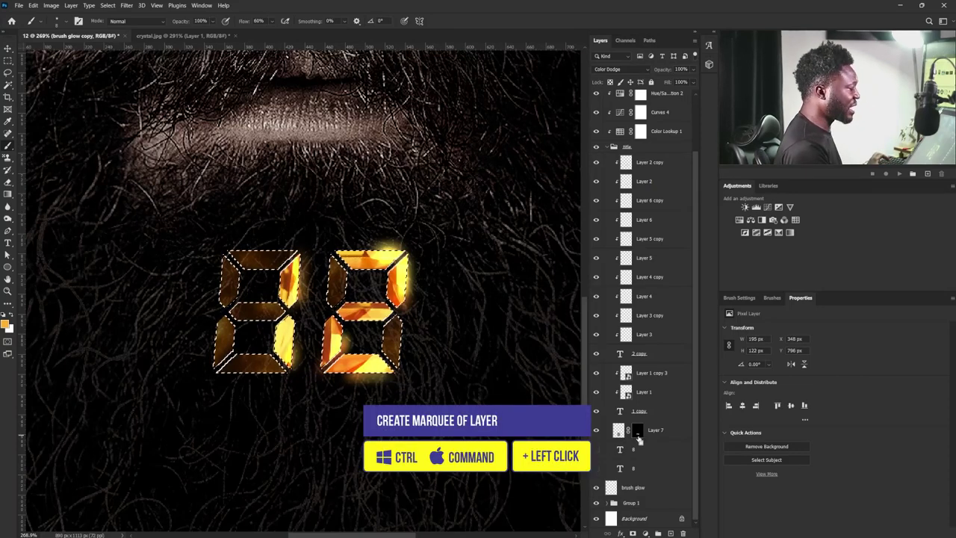
pyautogui.moveTo(695, 164); pyautogui.dragTo(698, 108)
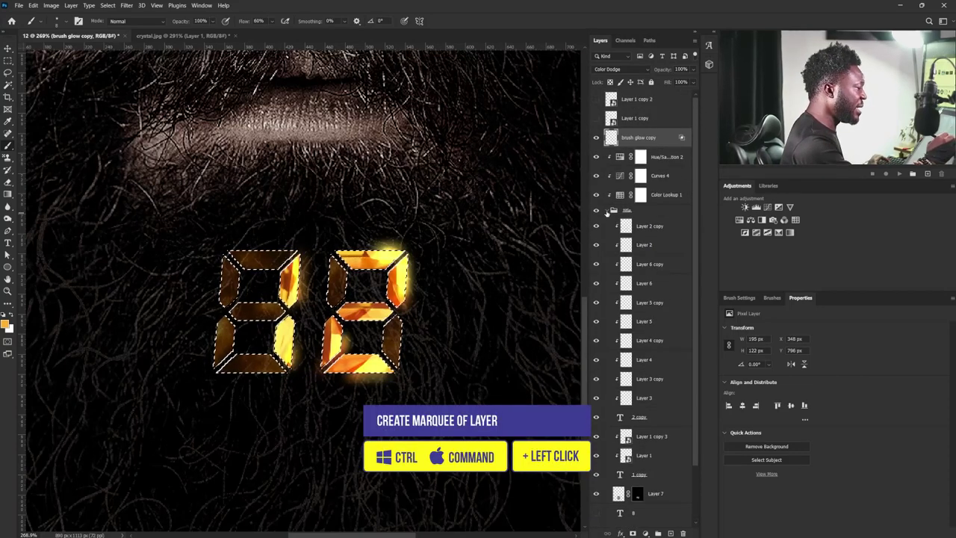
pyautogui.click(608, 211)
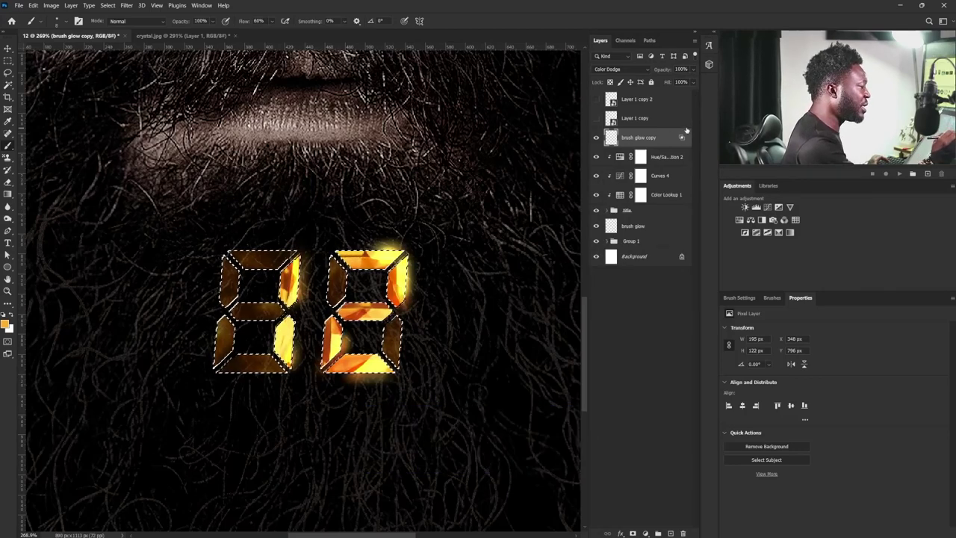
# - Rename the brush glow copy layer as color dodge
pyautogui.doubleClick(637, 139)
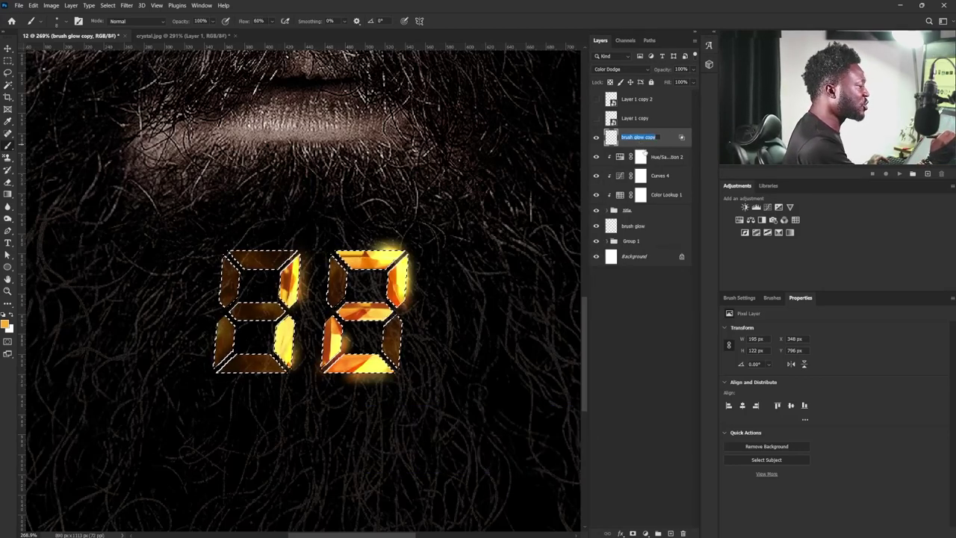
pyautogui.doubleClick(650, 137)
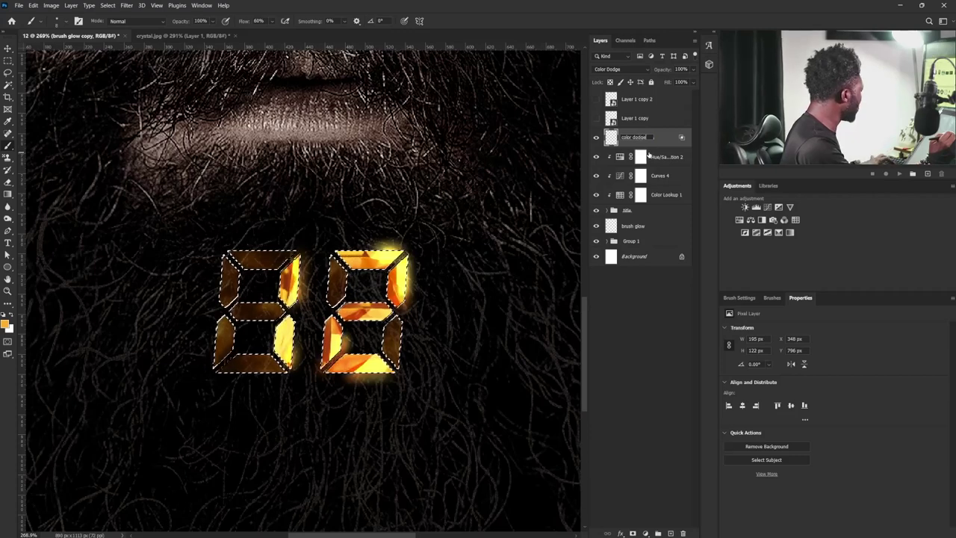
pyautogui.press('Return')
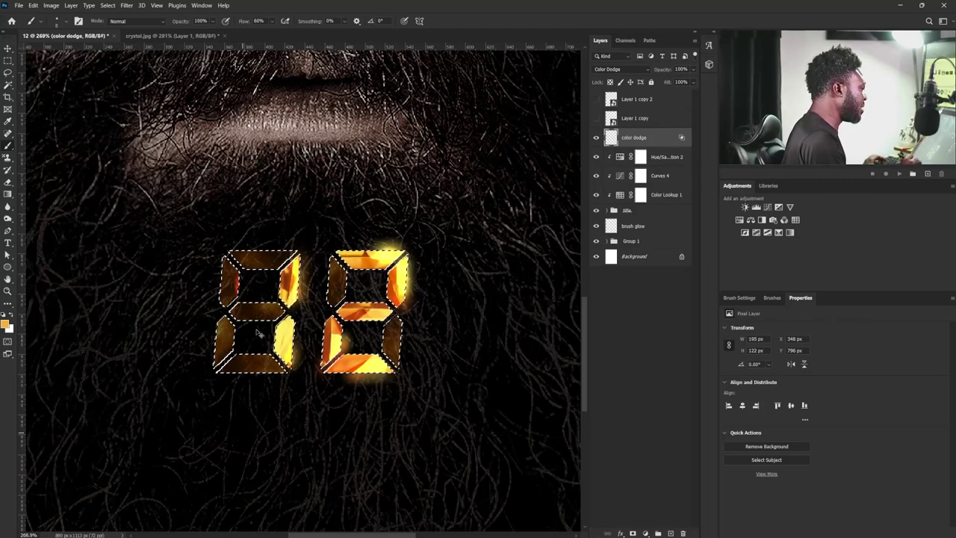
# - Paint a faint glow on the digit 1's dim segments within the selection, varying the brush size, and deselect
pyautogui.press(']')
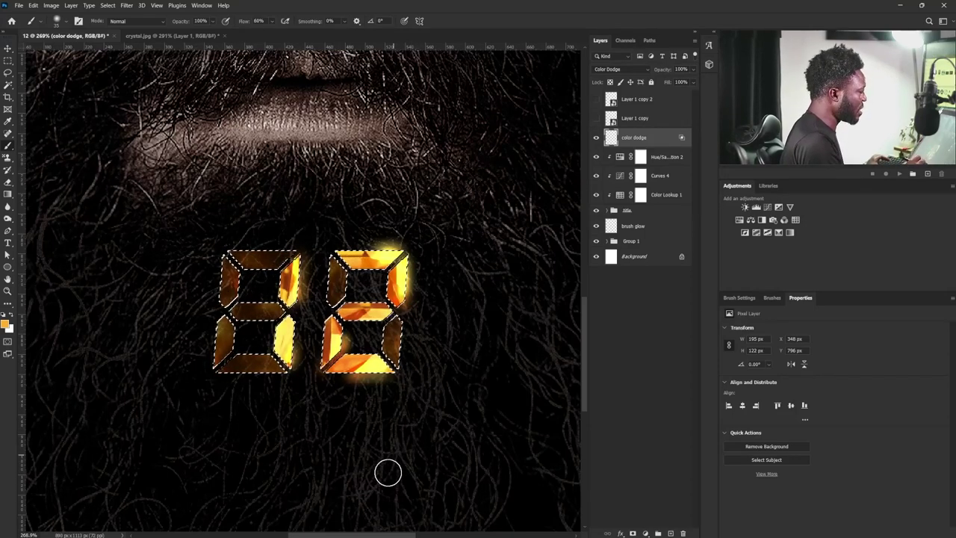
pyautogui.press('[')
pyautogui.press('[')
pyautogui.press('[')
pyautogui.press('[')
pyautogui.press('[')
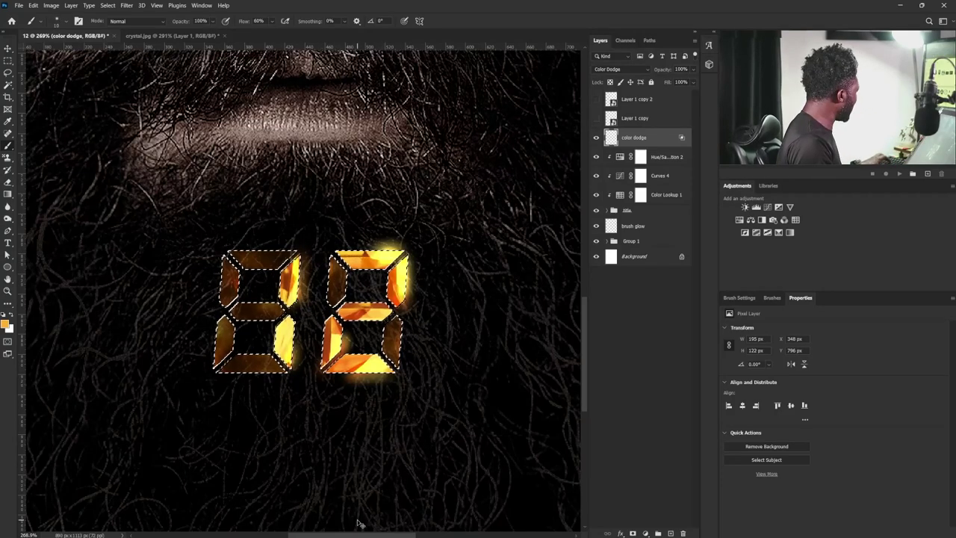
pyautogui.hotkey('ctrl', 'd')
# - Group the layers from color dodge down to the title group and name the new group title
pyautogui.moveTo(466, 333); pyautogui.dragTo(452, 305)
pyautogui.scroll(2, 453, 305)
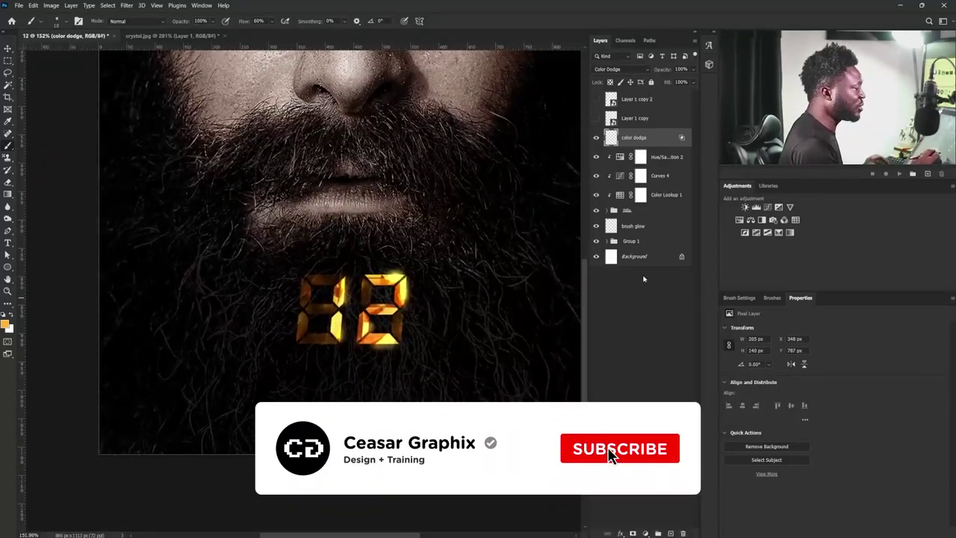
pyautogui.keyDown('shift'); pyautogui.click(644, 212); pyautogui.keyUp('shift')
pyautogui.hotkey('ctrl', 'g')
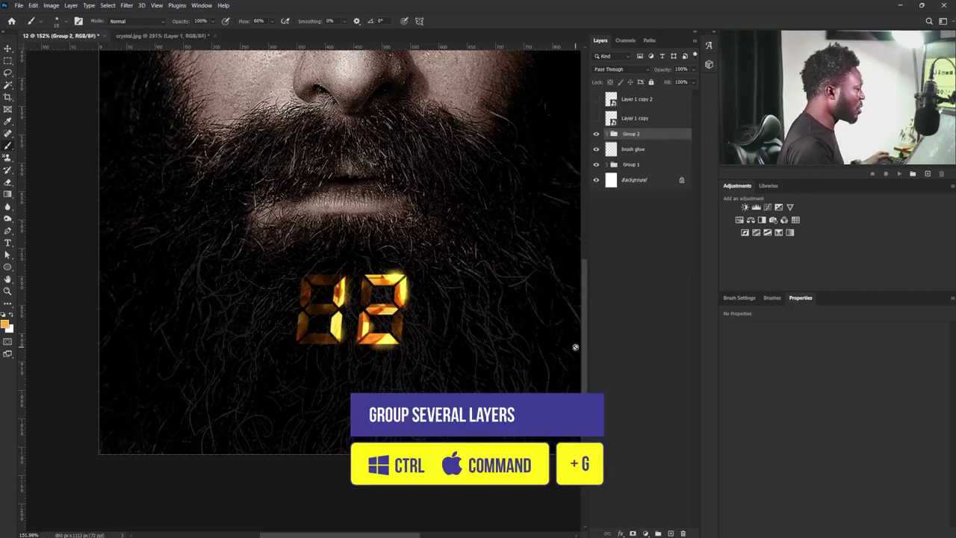
pyautogui.doubleClick(632, 135)
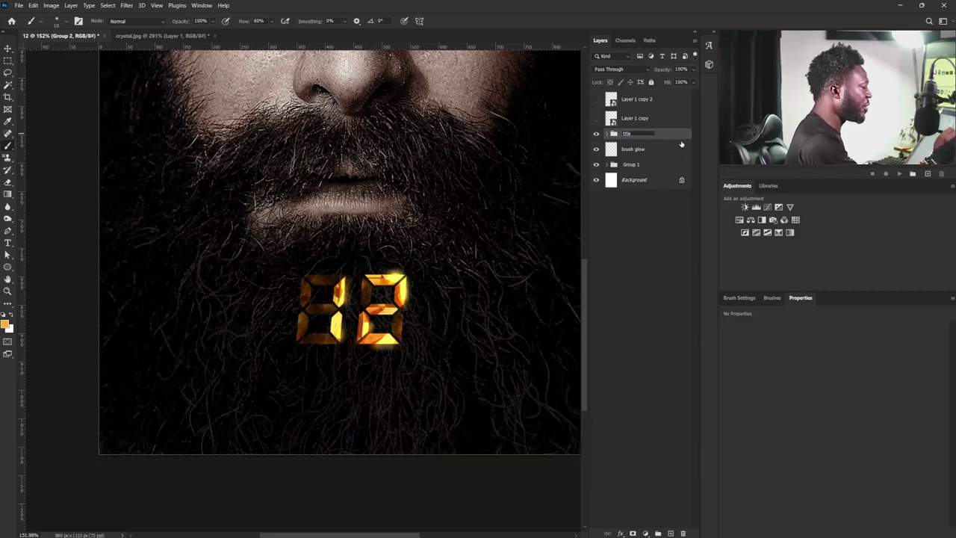
pyautogui.press('Return')
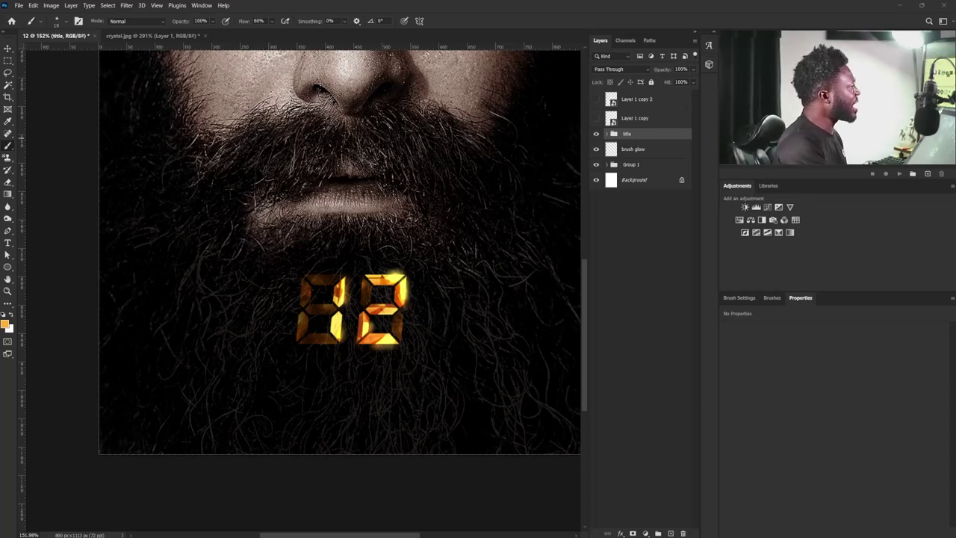
# - Open glitch.jpg and load its Gray channel as a selection of the white lines
pyautogui.moveTo(197, 93); pyautogui.dragTo(261, 41)
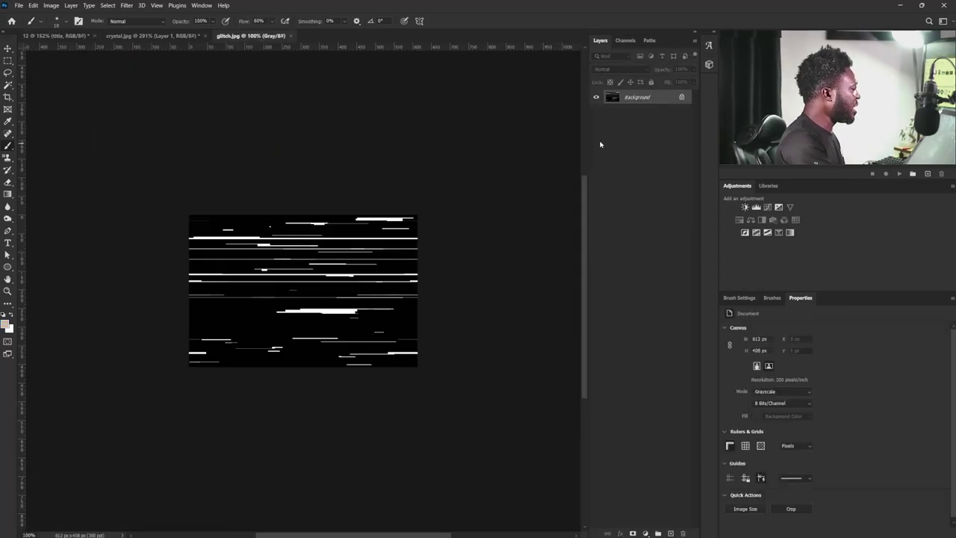
pyautogui.click(626, 41)
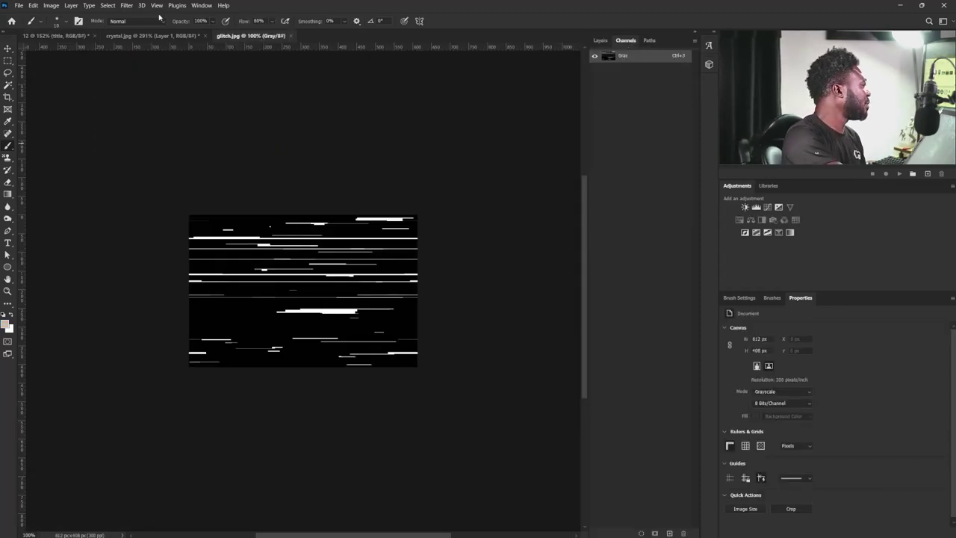
pyautogui.click(201, 5)
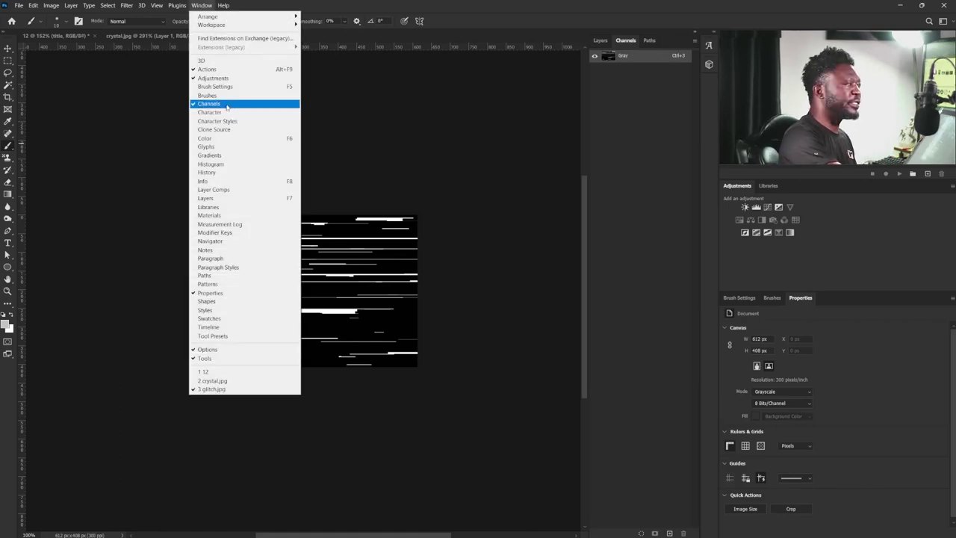
pyautogui.click(384, 123)
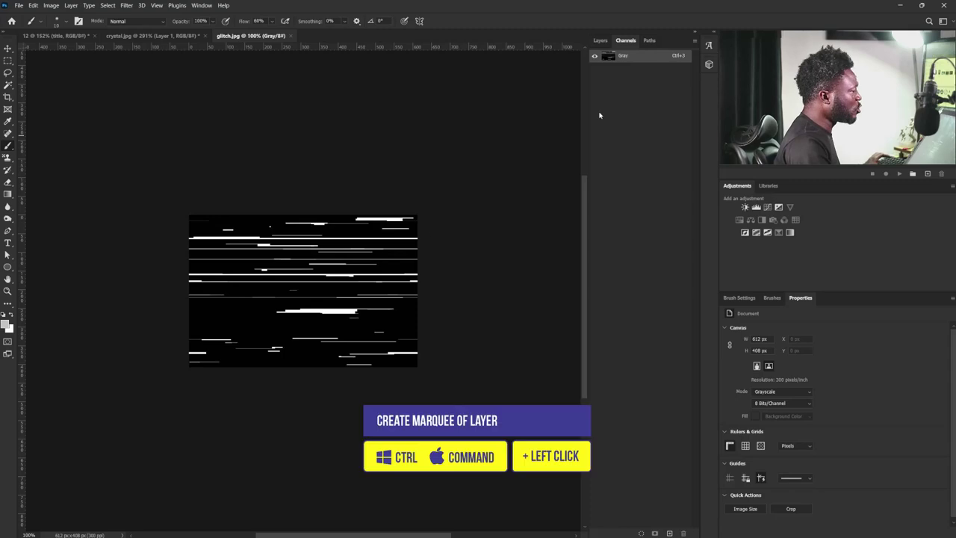
pyautogui.keyDown('ctrl'); pyautogui.click(609, 59); pyautogui.keyUp('ctrl')
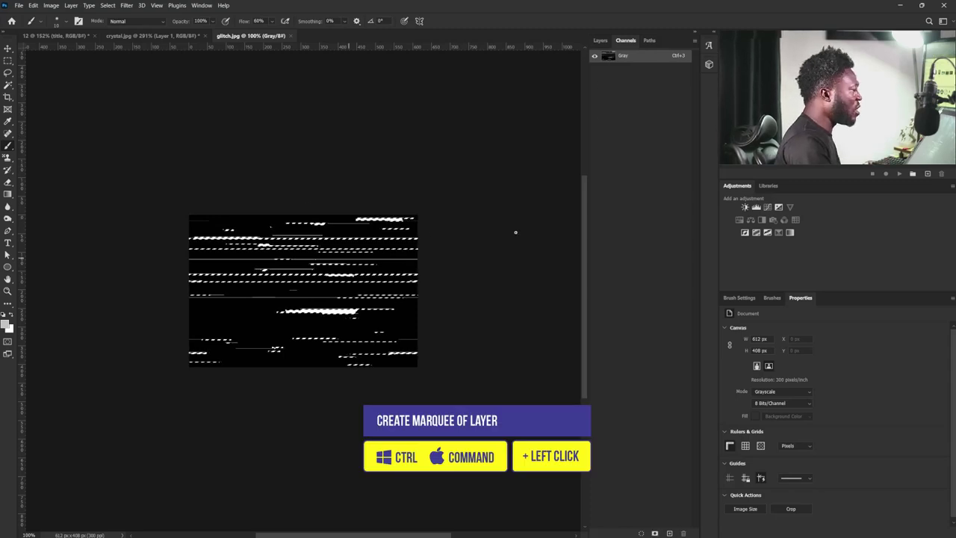
# - Copy the selected glitch lines to a new layer and move that layer into document 12 over the number
pyautogui.click(602, 42)
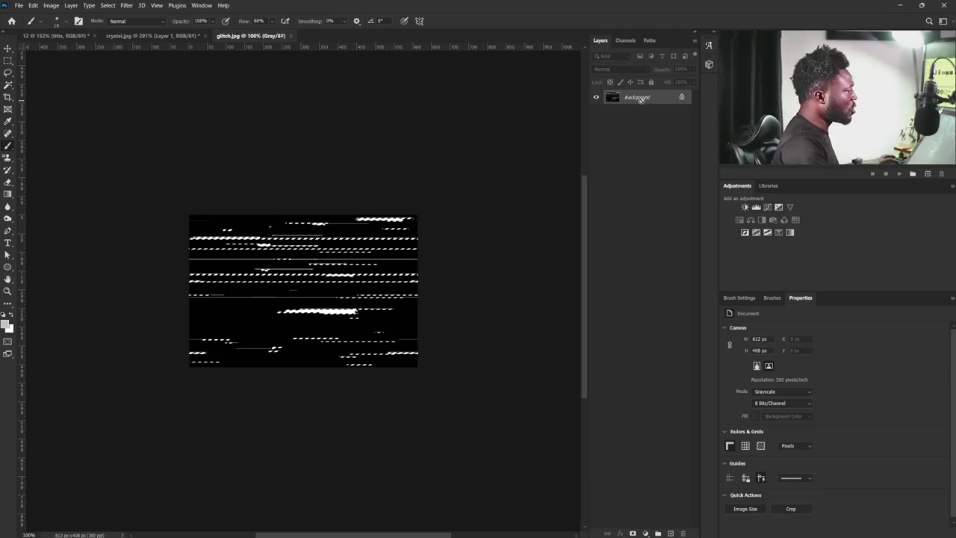
pyautogui.hotkey('ctrl', 'j')
pyautogui.click(8, 48)
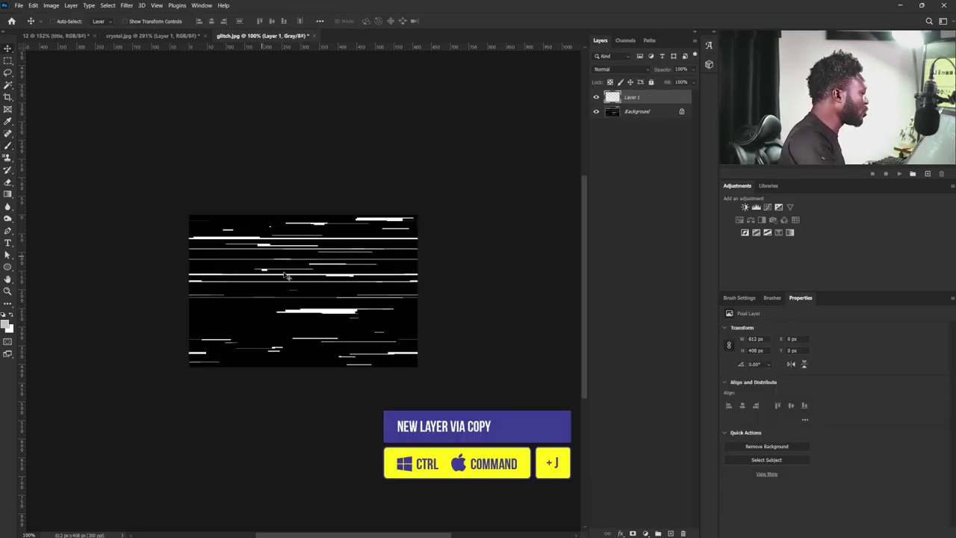
pyautogui.moveTo(344, 288); pyautogui.dragTo(413, 366)
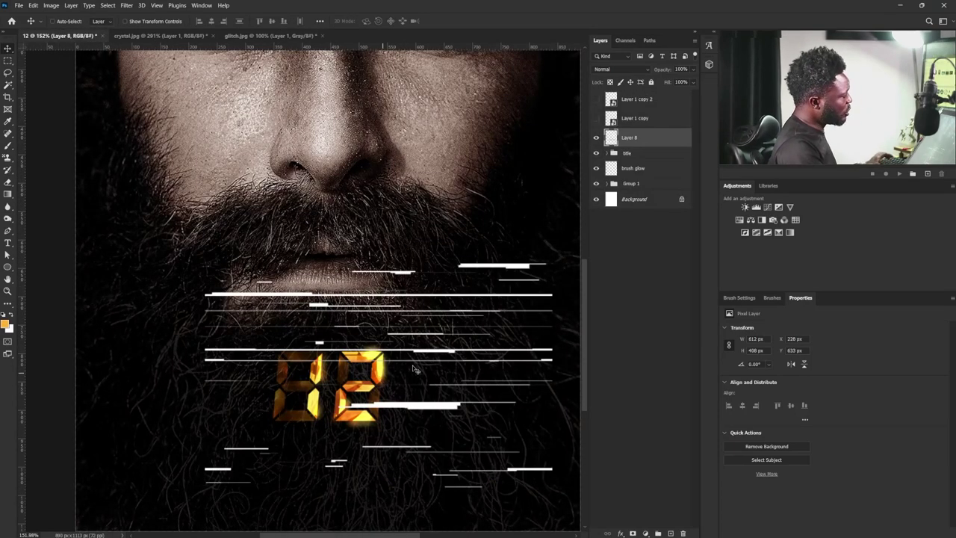
# - Convert the line layer to a smart object named Glitch and scale it to about 15.45% over the upper right of the 2
pyautogui.rightClick(656, 138)
pyautogui.click(716, 262)
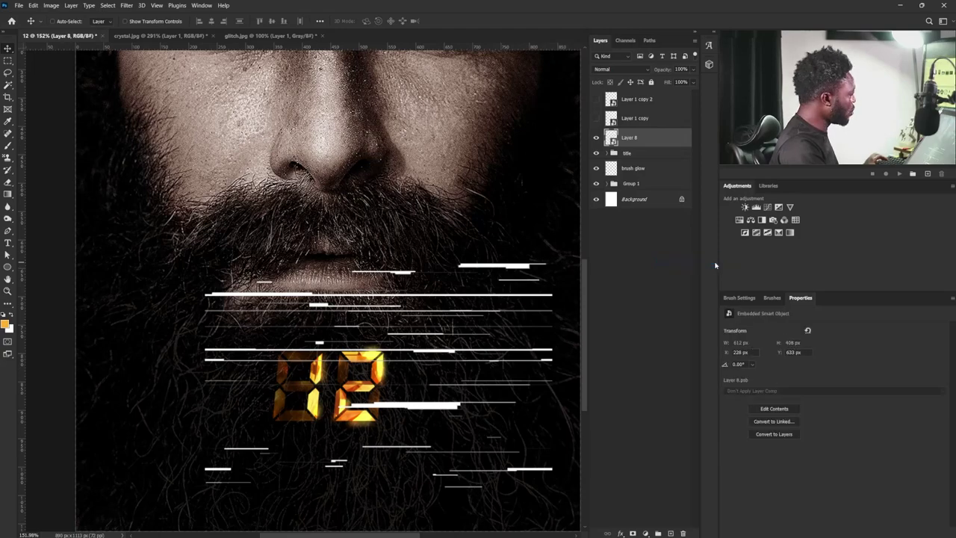
pyautogui.hotkey('ctrl', 't')
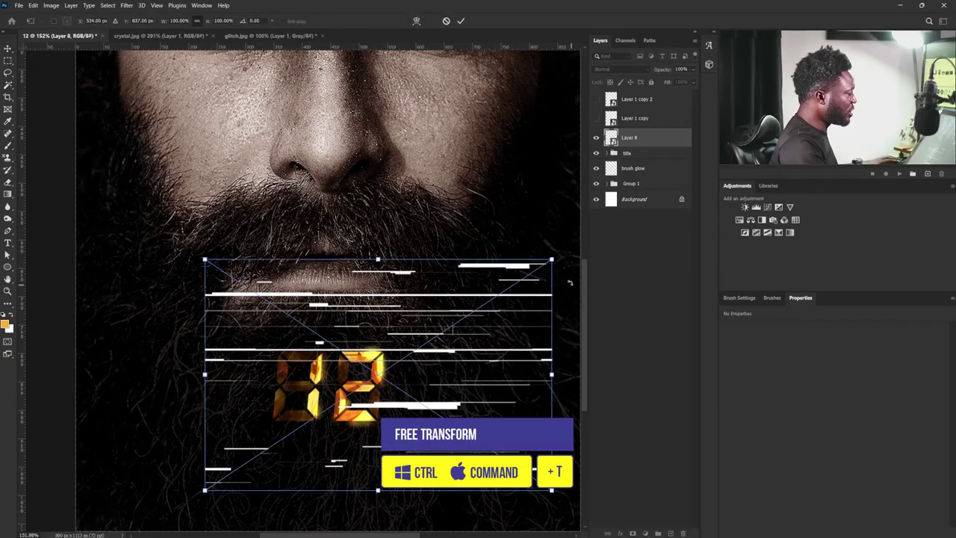
pyautogui.moveTo(553, 259); pyautogui.dragTo(420, 334)
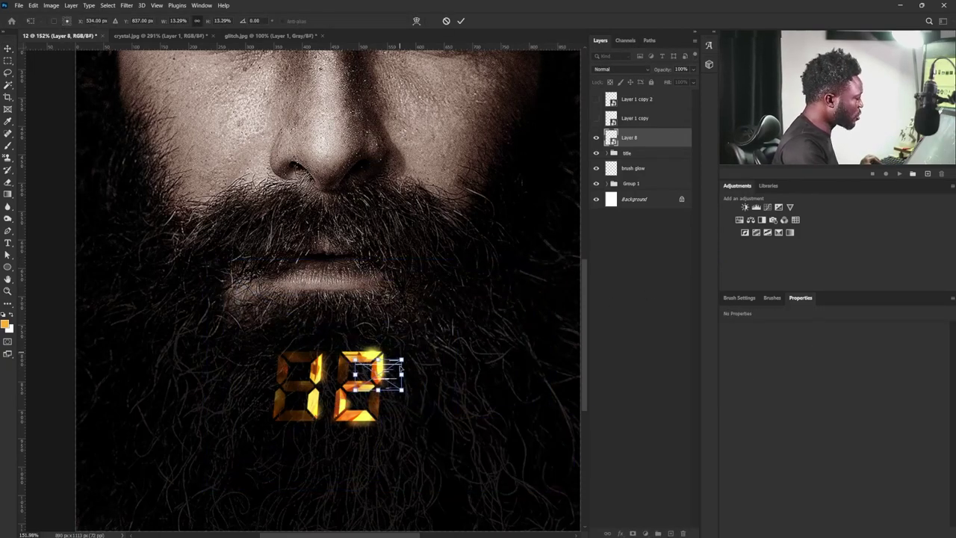
pyautogui.hotkey('ctrl', '+')
pyautogui.moveTo(415, 383)
pyautogui.mouseDown()
pyautogui.moveTo(508, 383)
pyautogui.moveTo(415, 350)
pyautogui.mouseUp()
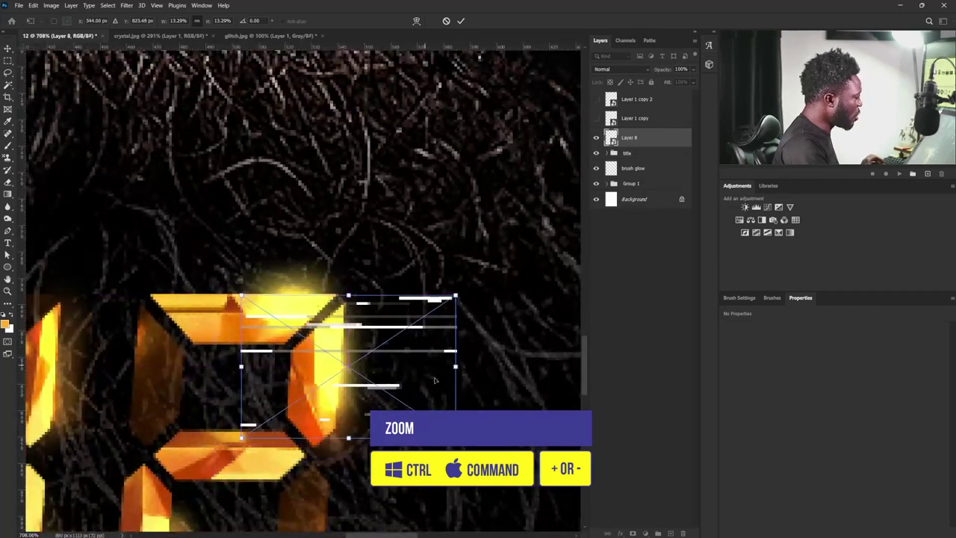
pyautogui.moveTo(456, 438); pyautogui.dragTo(490, 461)
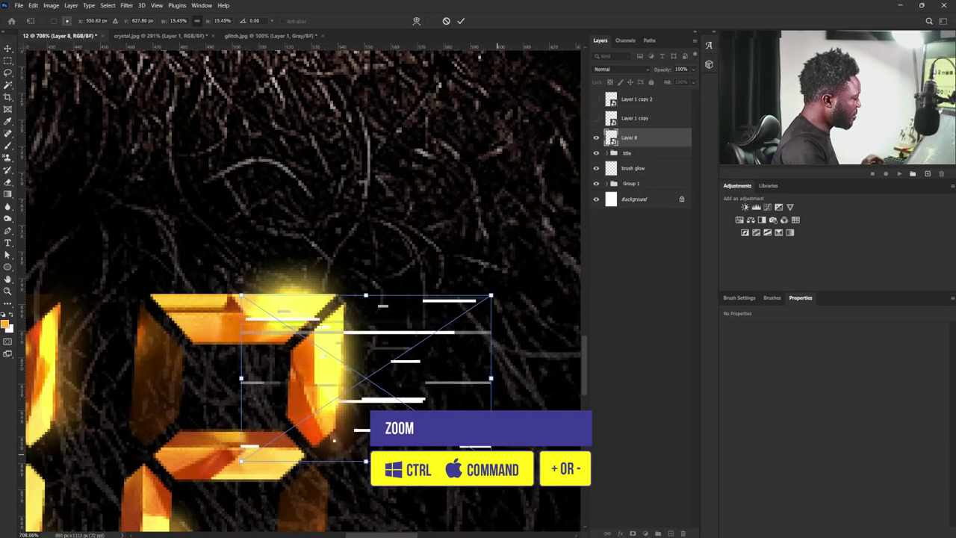
pyautogui.press('Return')
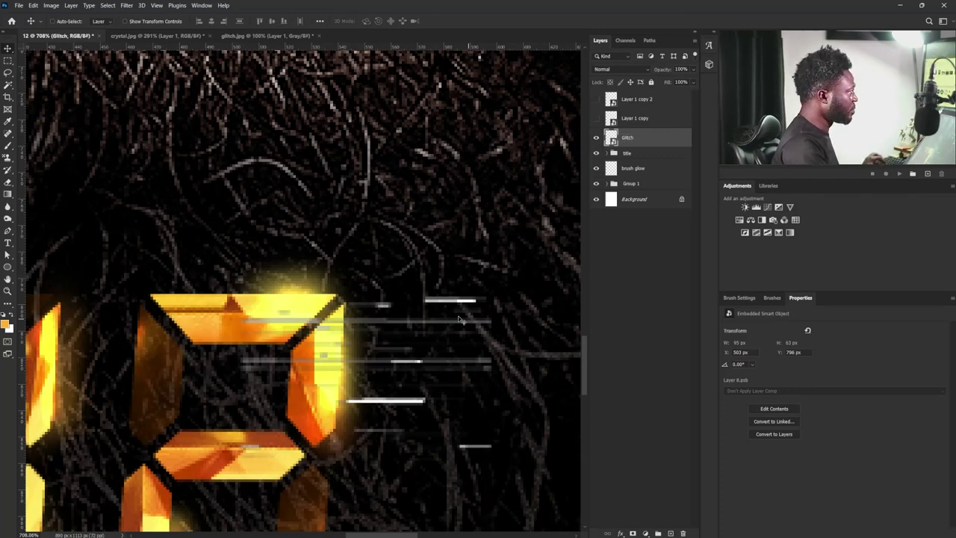
# - Adjust the Glitch layer's position, then duplicate it and place the copy over the lower right part of the 2
pyautogui.moveTo(313, 296); pyautogui.dragTo(269, 296)
pyautogui.moveTo(649, 148); pyautogui.dragTo(670, 533)
pyautogui.moveTo(334, 310)
pyautogui.mouseDown()
pyautogui.moveTo(369, 408)
pyautogui.moveTo(332, 391)
pyautogui.mouseUp()
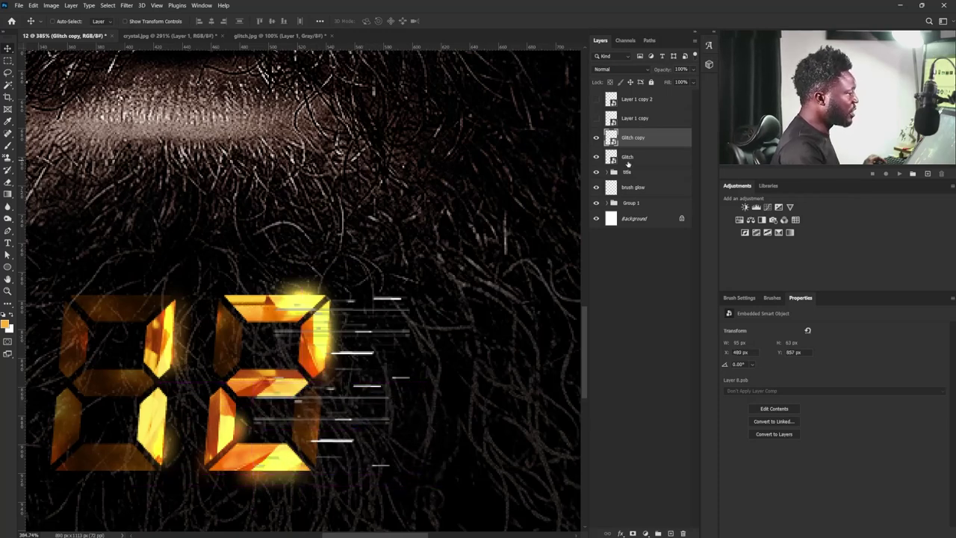
# - Duplicate the title group, convert the copy to a smart object and rasterize it
pyautogui.click(639, 158)
pyautogui.click(644, 176)
pyautogui.moveTo(645, 176); pyautogui.dragTo(670, 533)
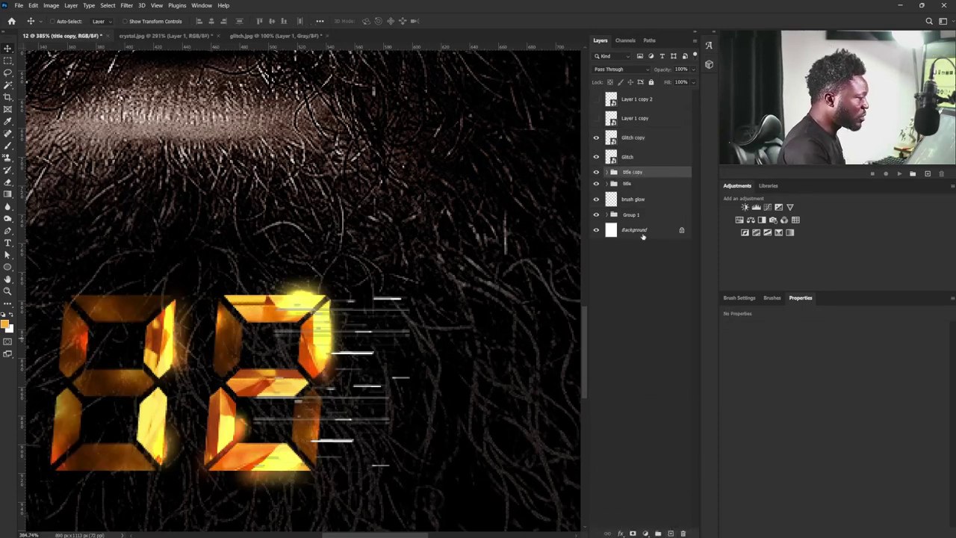
pyautogui.rightClick(629, 172)
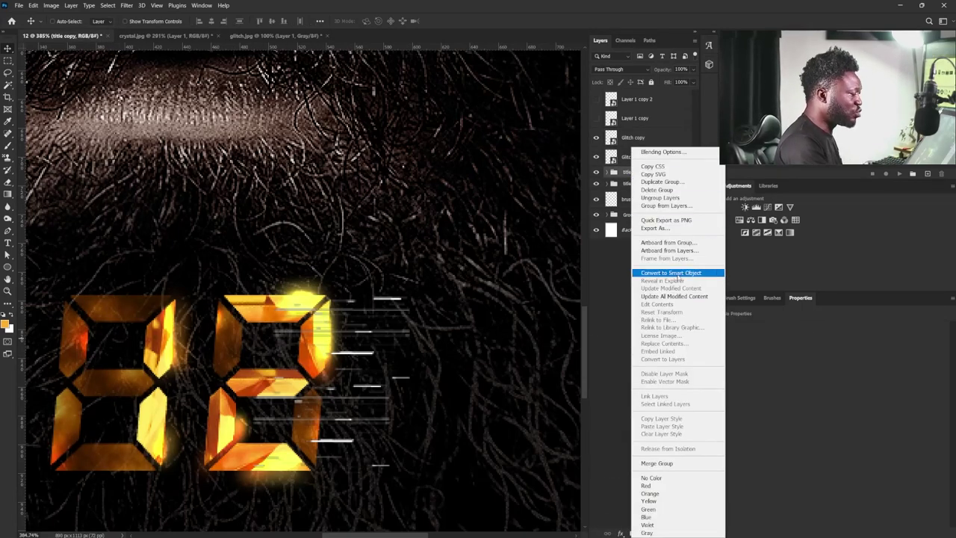
pyautogui.click(672, 273)
pyautogui.rightClick(639, 177)
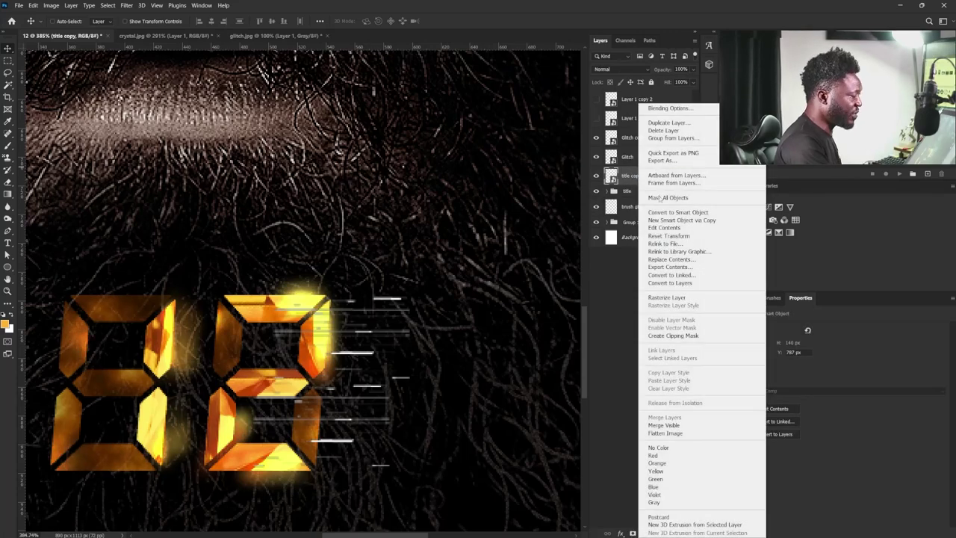
pyautogui.click(680, 298)
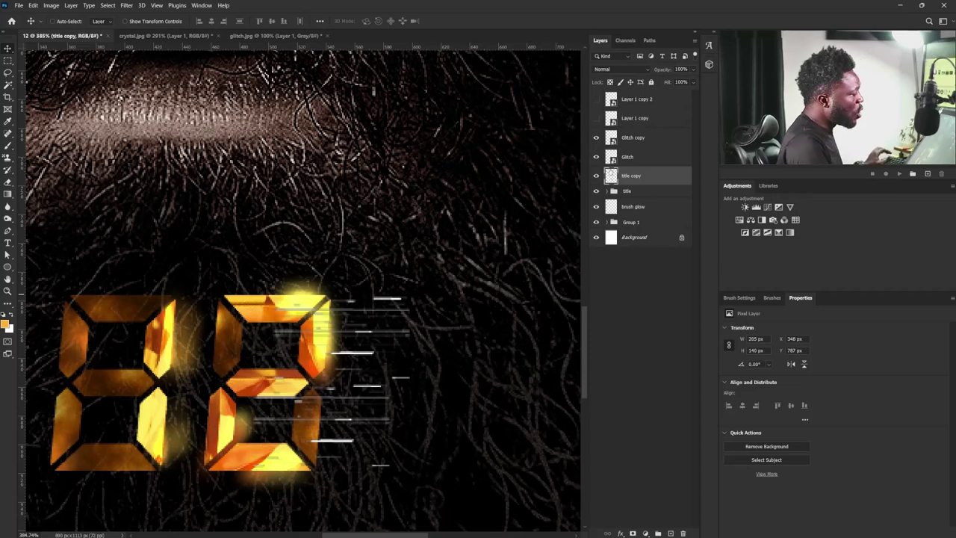
# - Offset the title copy to the right, mask it with the Glitch layer's line shapes and shift the strips beyond the 2
pyautogui.moveTo(340, 315); pyautogui.dragTo(399, 309)
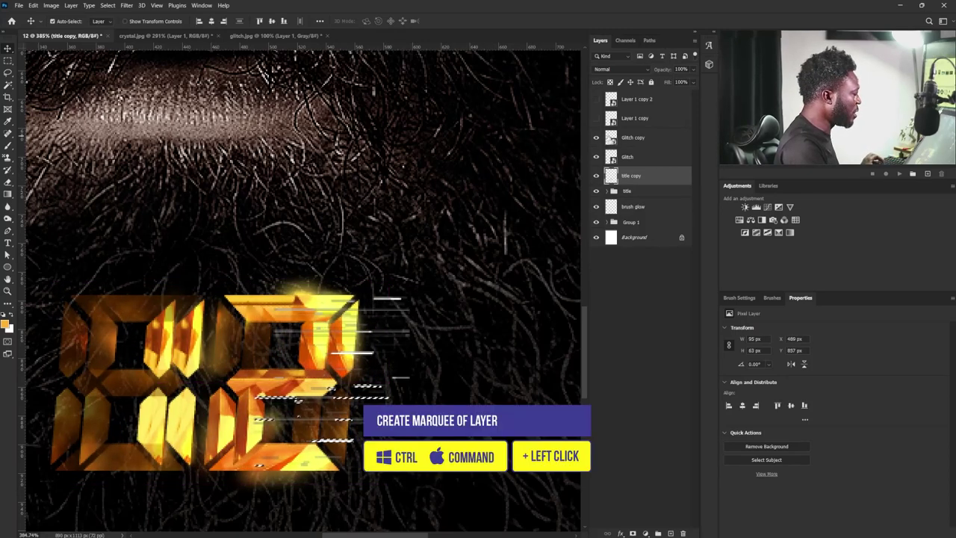
pyautogui.keyDown('ctrl'); pyautogui.click(611, 157); pyautogui.keyUp('ctrl')
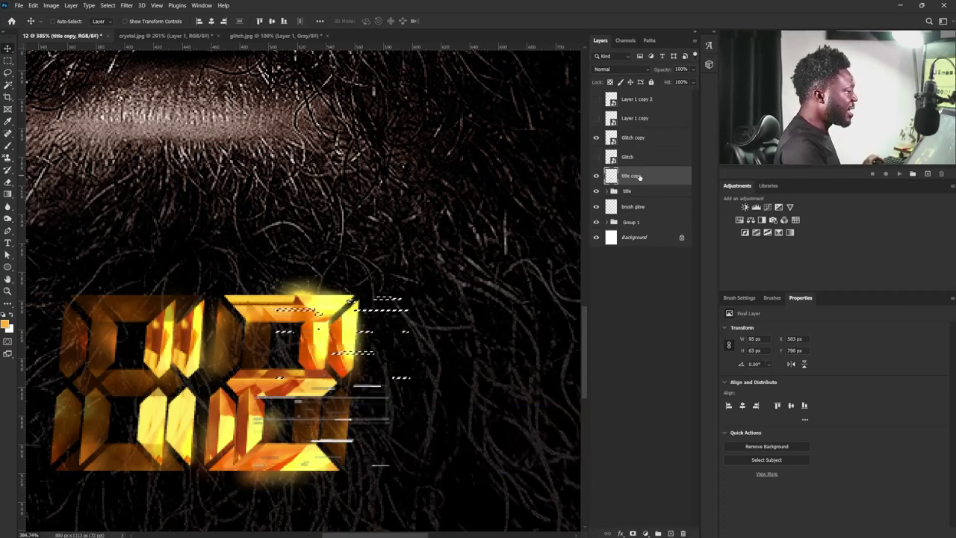
pyautogui.keyDown('alt'); pyautogui.click(632, 533); pyautogui.keyUp('alt')
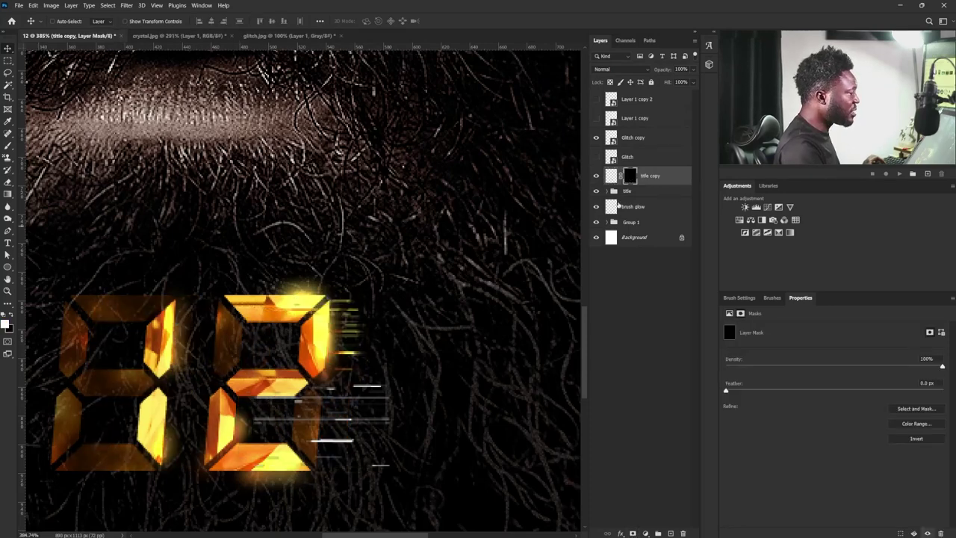
pyautogui.click(611, 175)
pyautogui.moveTo(333, 335); pyautogui.dragTo(362, 334)
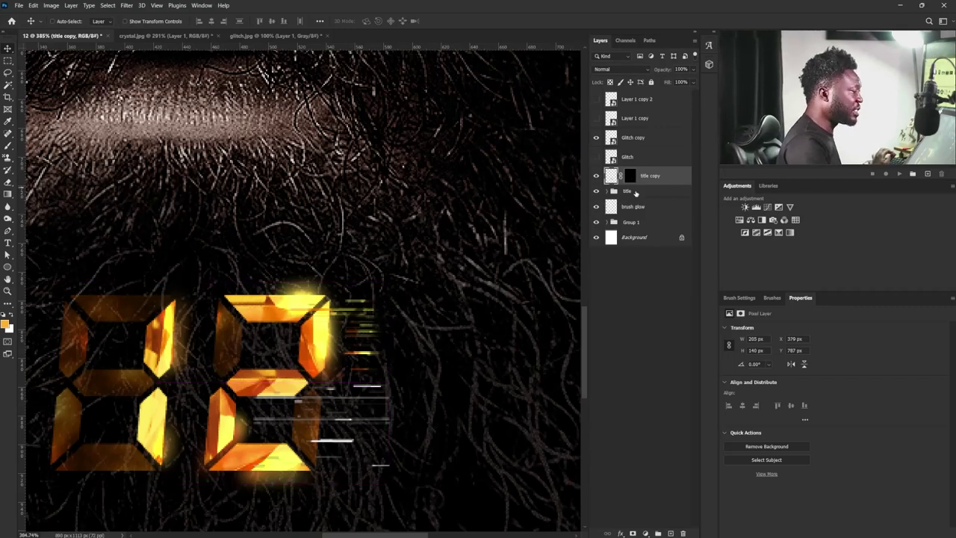
# - Create a second duplicate of the title group and turn it into a rasterized layer by way of a smart object
pyautogui.moveTo(635, 193); pyautogui.dragTo(670, 533)
pyautogui.rightClick(642, 193)
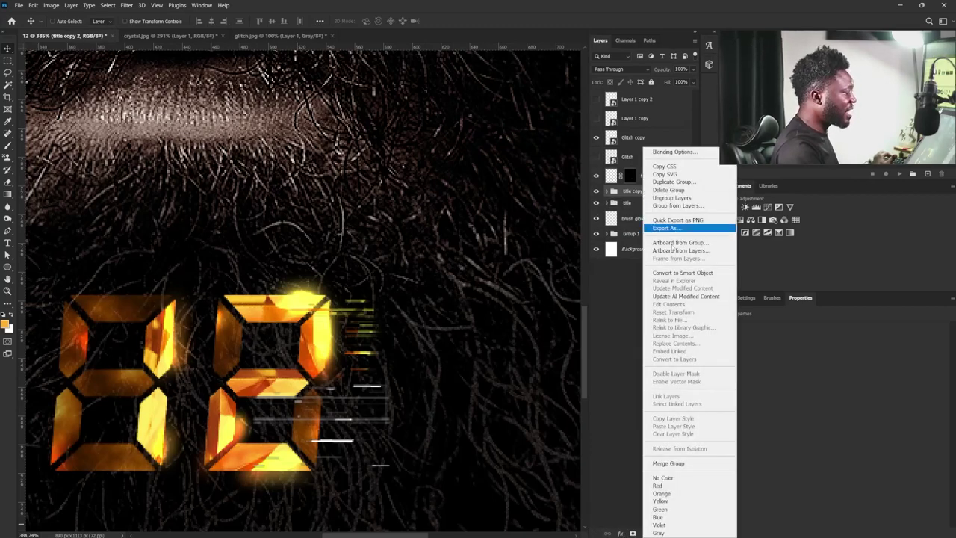
pyautogui.click(683, 274)
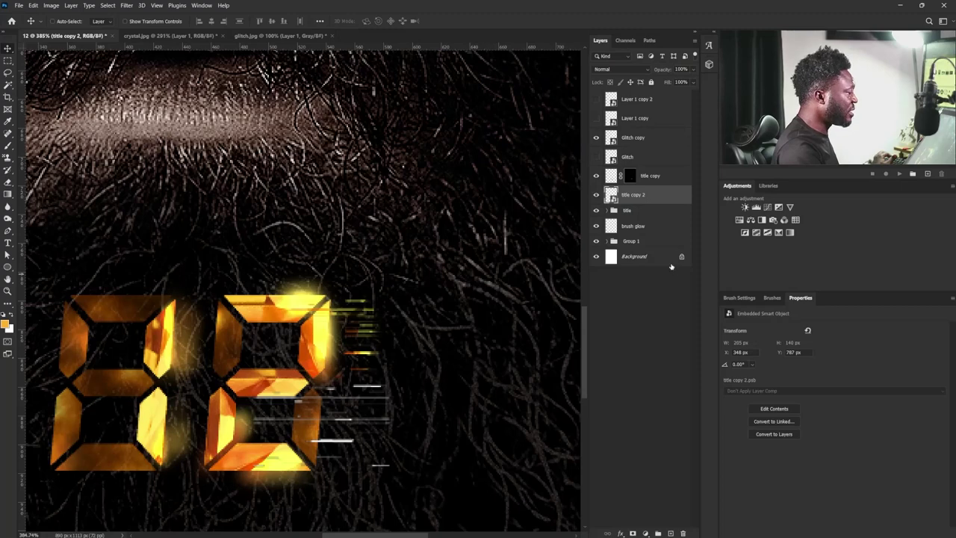
pyautogui.rightClick(644, 195)
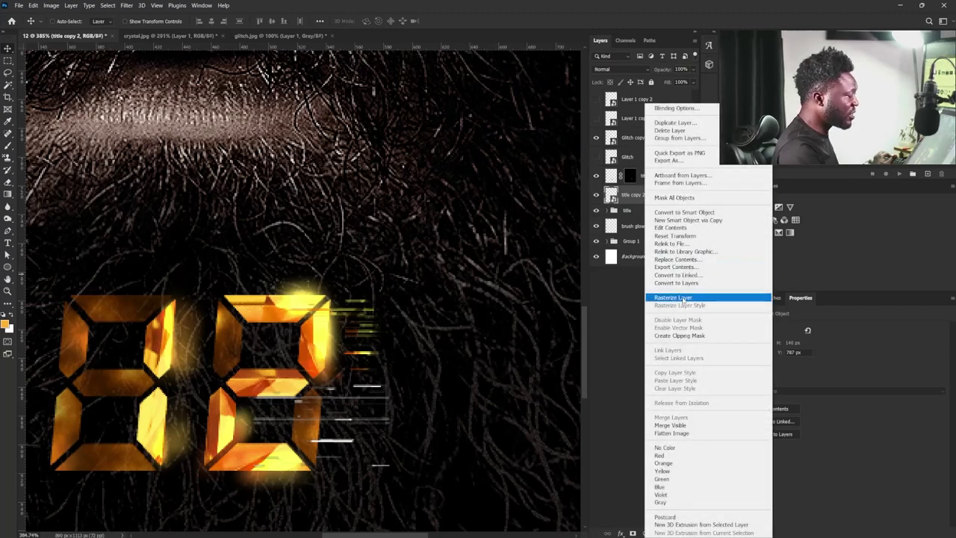
pyautogui.click(676, 301)
# - Mask the title copy 2 layer with the line shapes of the Glitch copy layer
pyautogui.keyDown('ctrl'); pyautogui.click(609, 155); pyautogui.keyUp('ctrl')
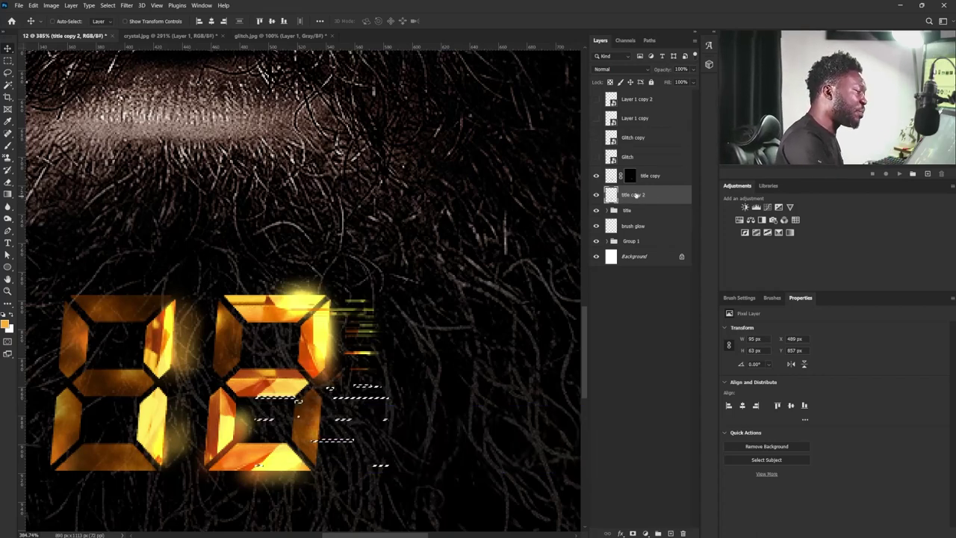
pyautogui.click(596, 138)
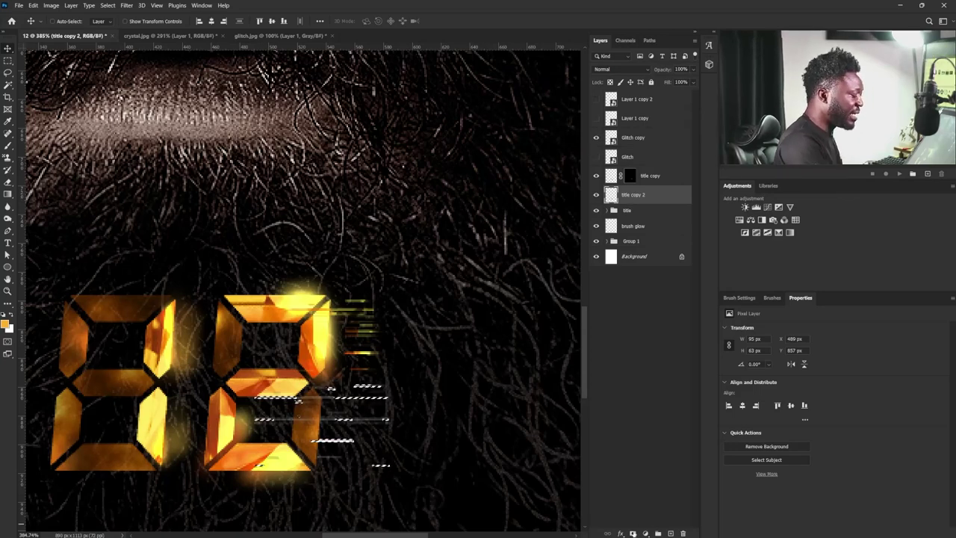
pyautogui.click(632, 533)
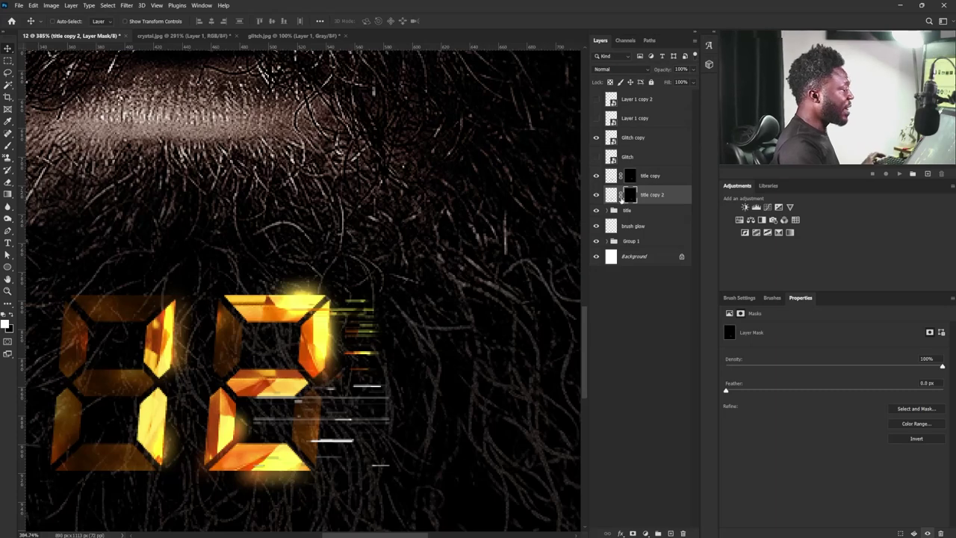
# - Slide the title copy 2 artwork right inside its unlinked mask to about X 428 px, Y 789 px, and hide Glitch copy
pyautogui.click(611, 195)
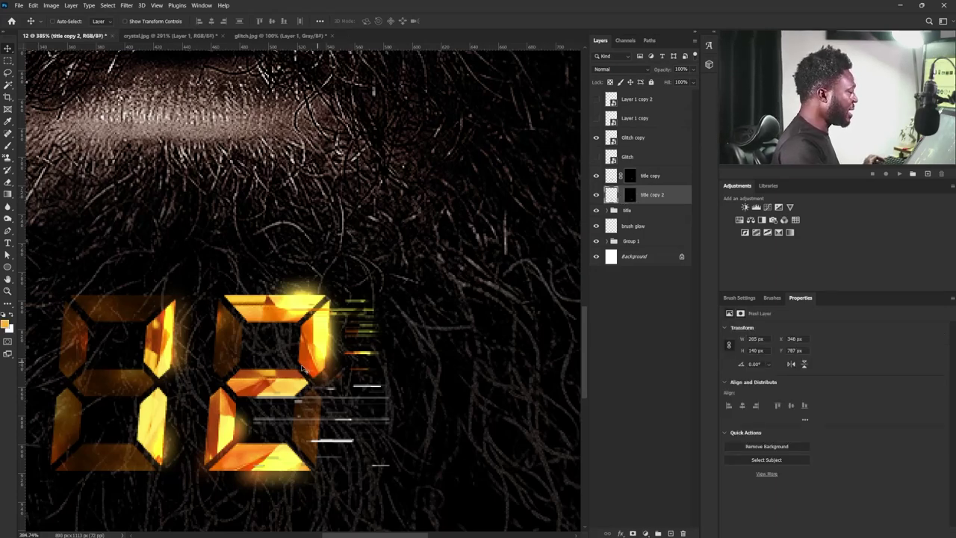
pyautogui.moveTo(273, 389); pyautogui.dragTo(400, 401)
pyautogui.click(596, 139)
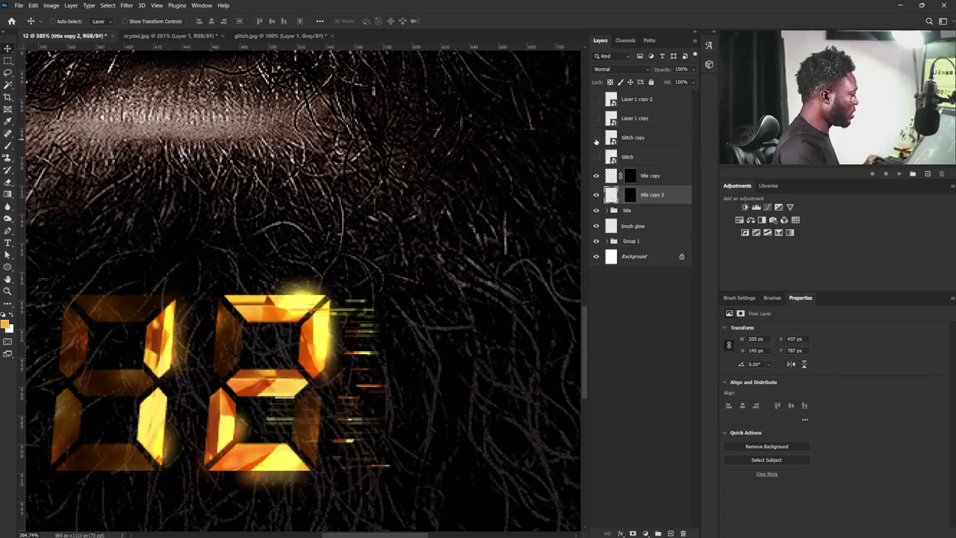
pyautogui.moveTo(404, 457); pyautogui.dragTo(407, 418)
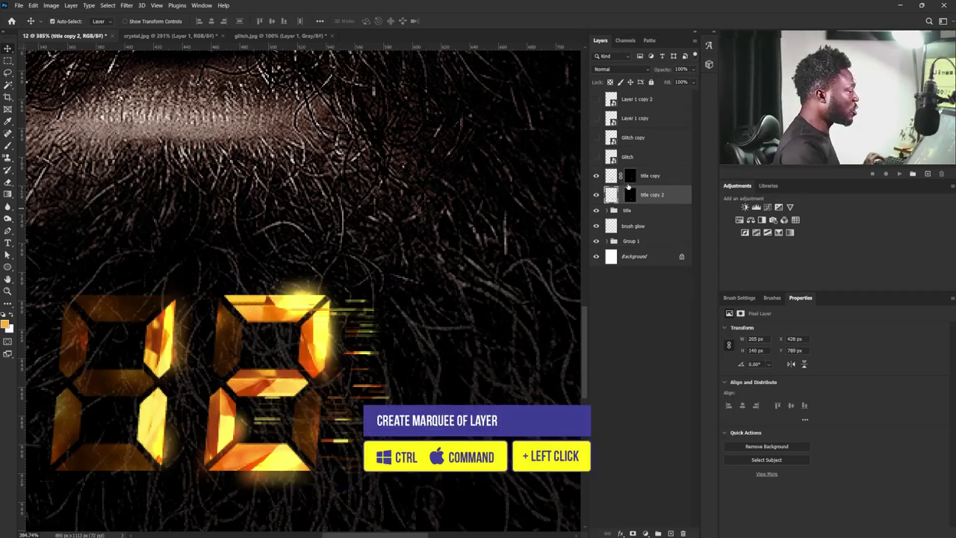
# - Add a mask to the title group from title copy's line shapes and invert it to cut those lines out of the digits
pyautogui.keyDown('ctrl'); pyautogui.click(630, 177); pyautogui.keyUp('ctrl')
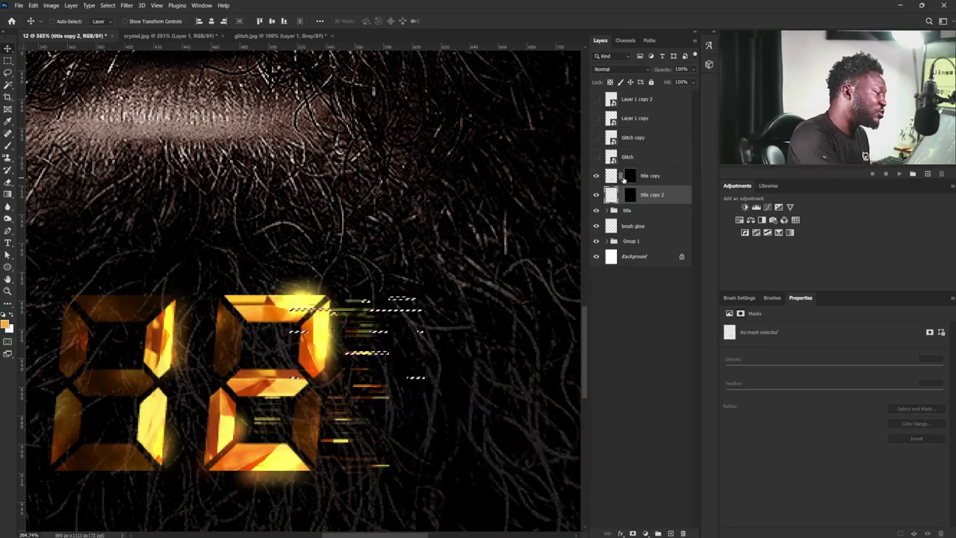
pyautogui.click(631, 178)
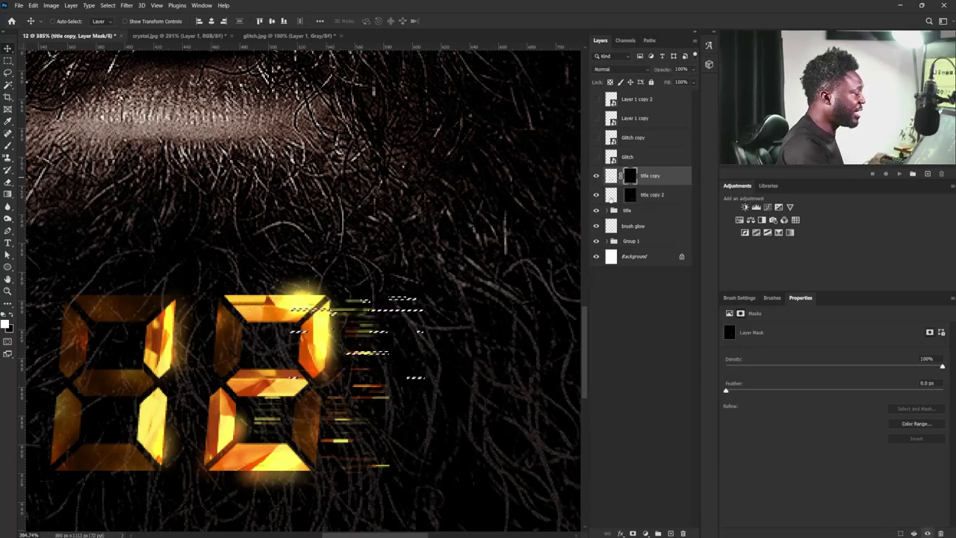
pyautogui.click(625, 211)
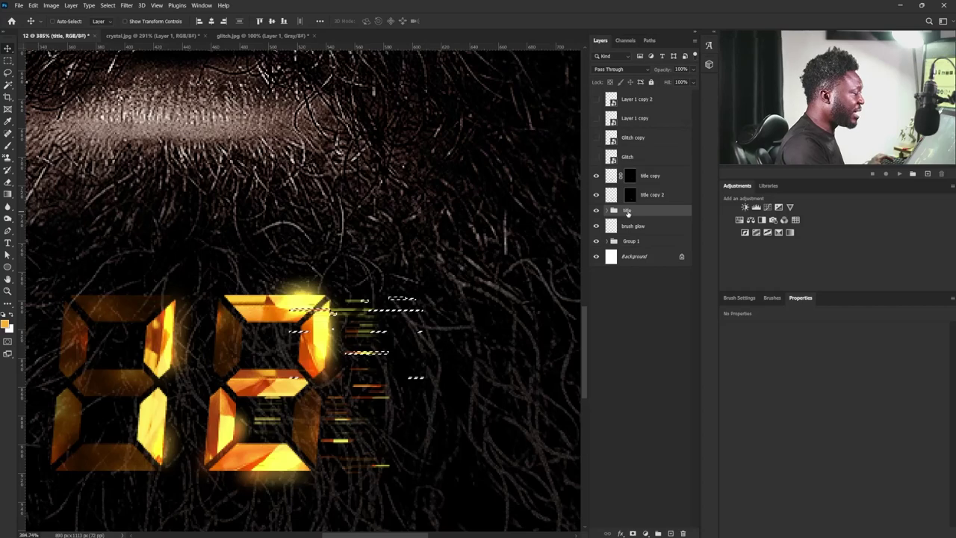
pyautogui.keyDown('alt'); pyautogui.click(632, 534); pyautogui.keyUp('alt')
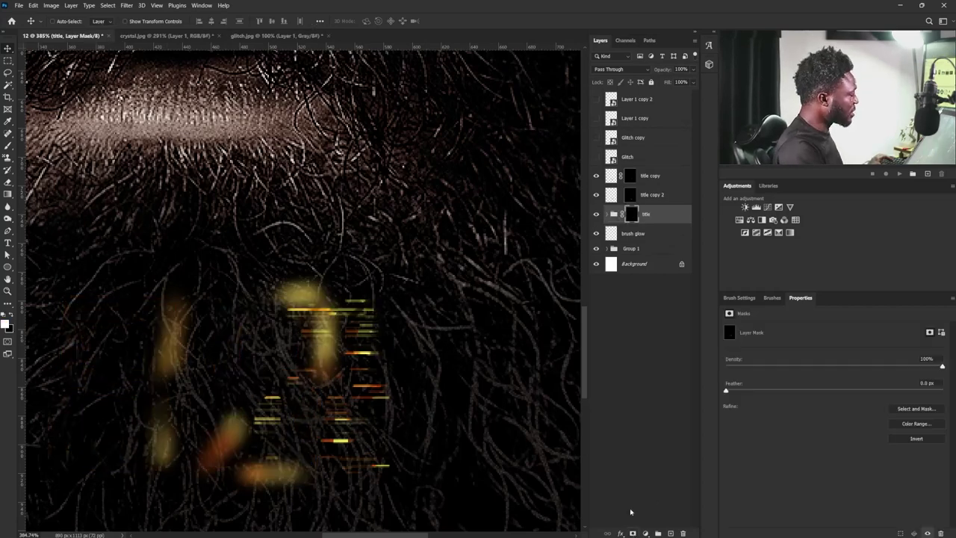
pyautogui.hotkey('ctrl', 'i')
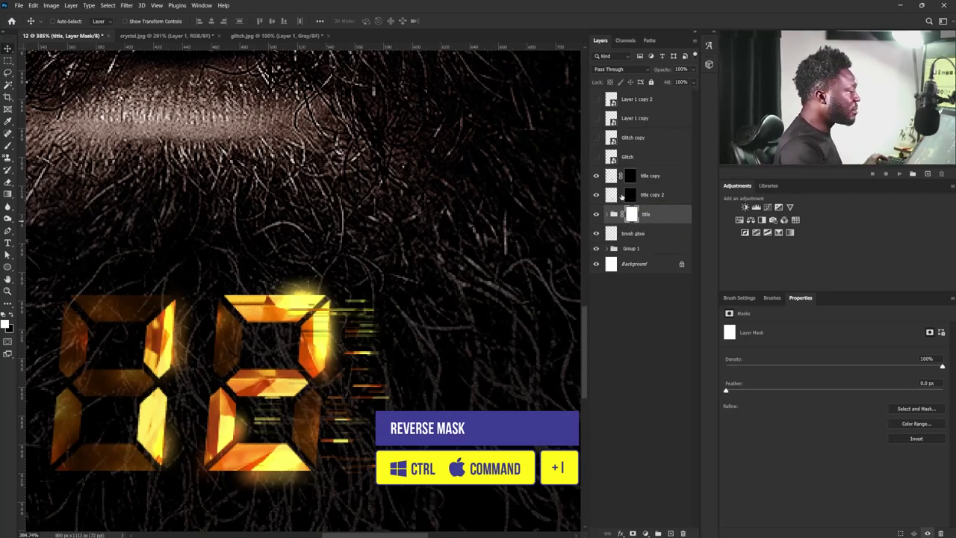
# - Nudge the title copy strips slightly down and left to about X 373 px, Y 796 px
pyautogui.click(655, 177)
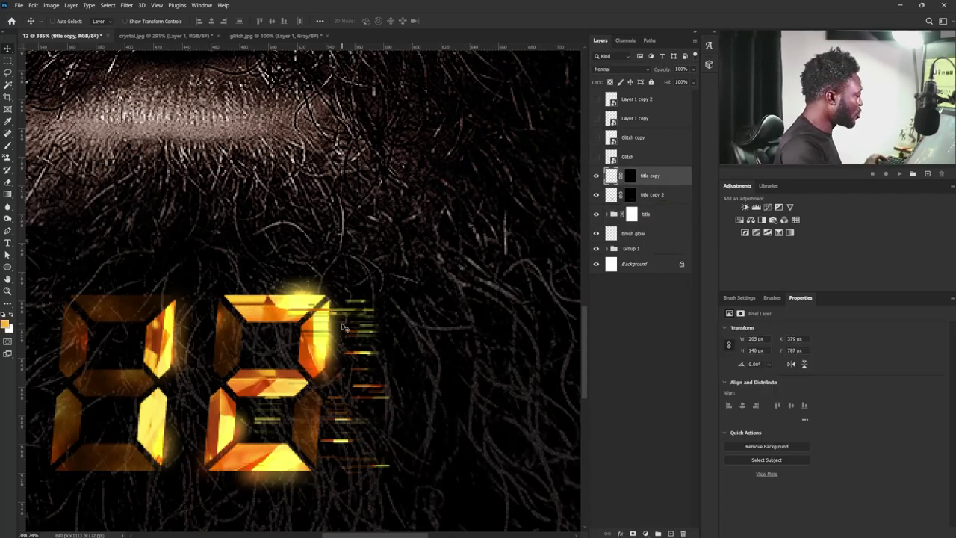
pyautogui.moveTo(344, 326)
pyautogui.mouseDown()
pyautogui.moveTo(380, 321)
pyautogui.moveTo(341, 339)
pyautogui.mouseUp()
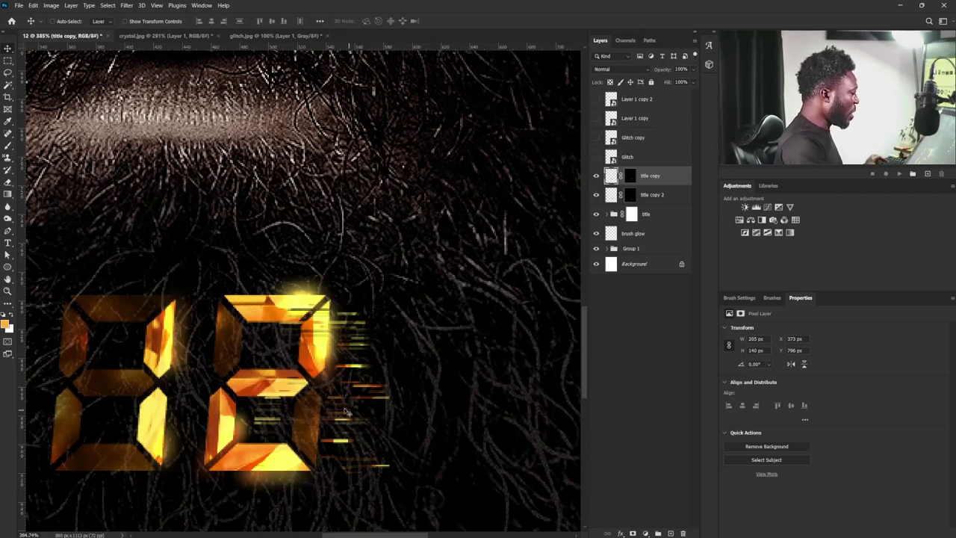
# - Knock title copy 2's line shapes out of the title group's mask, deselect, and make title copy 2 the active layer
pyautogui.keyDown('ctrl'); pyautogui.click(630, 195); pyautogui.keyUp('ctrl')
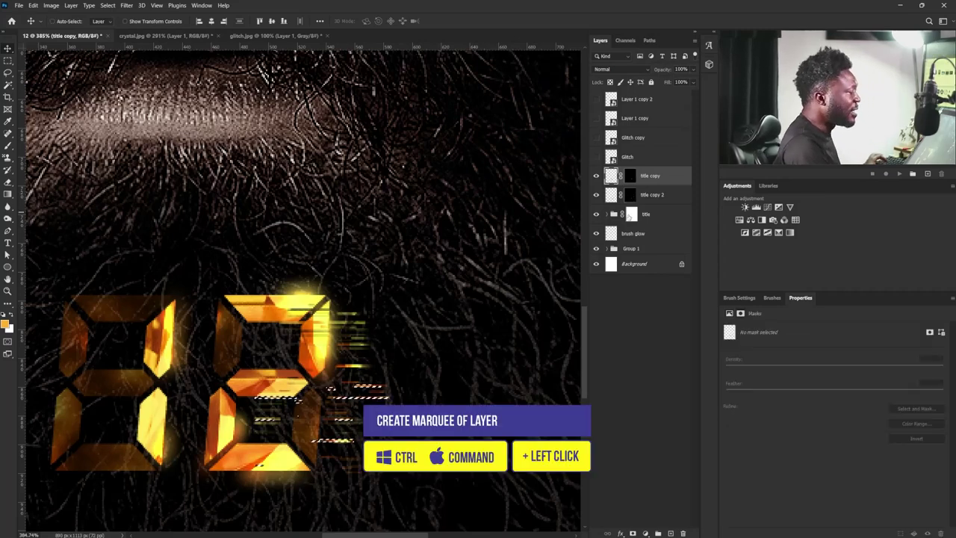
pyautogui.click(631, 214)
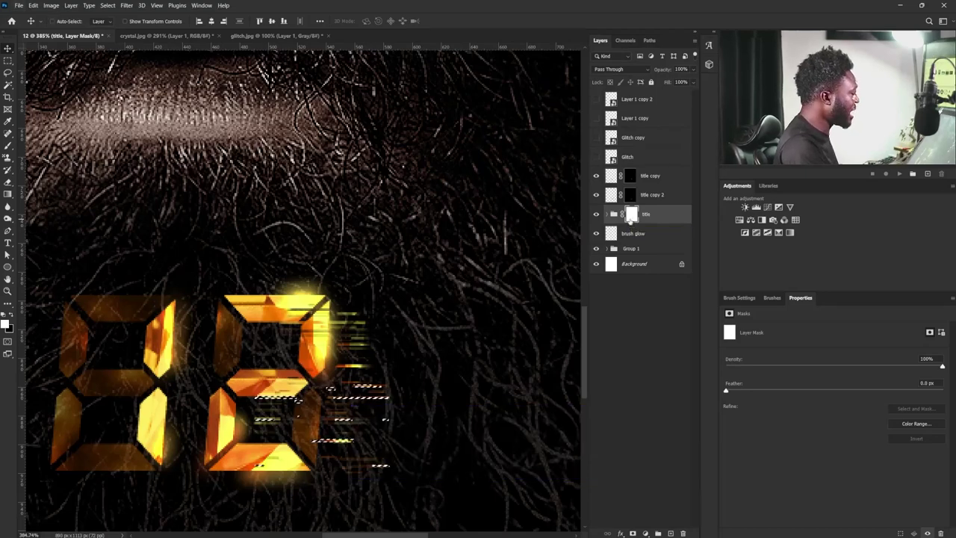
pyautogui.hotkey('ctrl', 'd')
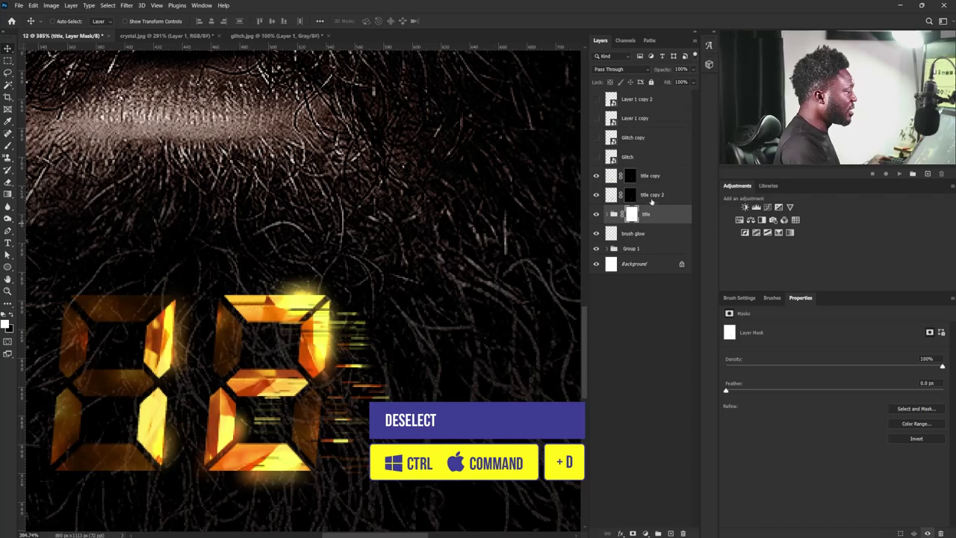
pyautogui.click(655, 196)
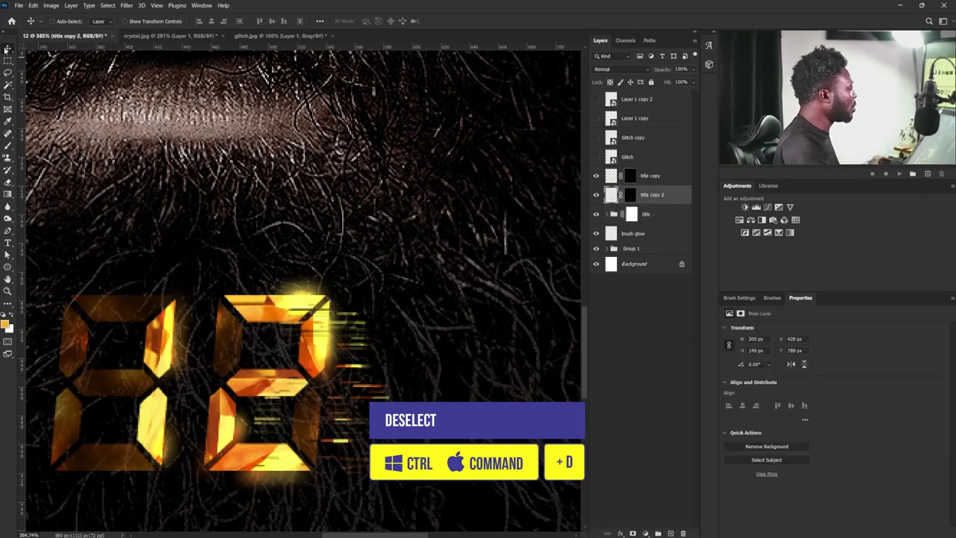
# - Shift the title copy 2 strips slightly down and left to about X 416 px, Y 796 px
pyautogui.moveTo(392, 406); pyautogui.dragTo(376, 419)
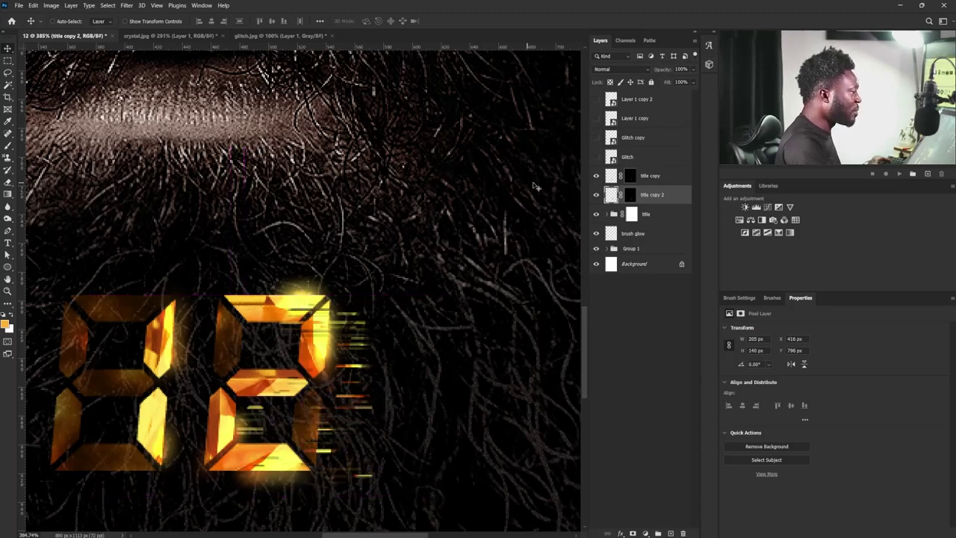
# - Show the Glitch layer, move its lines just right of the digit 2, and scale them down to about 65 × 44 px
pyautogui.click(597, 157)
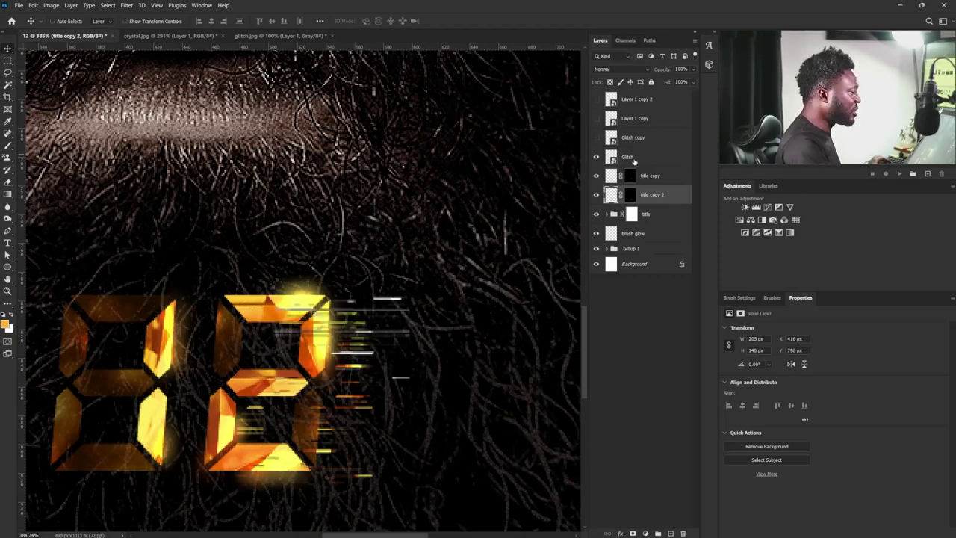
pyautogui.click(631, 157)
pyautogui.hotkey('ctrl', 't')
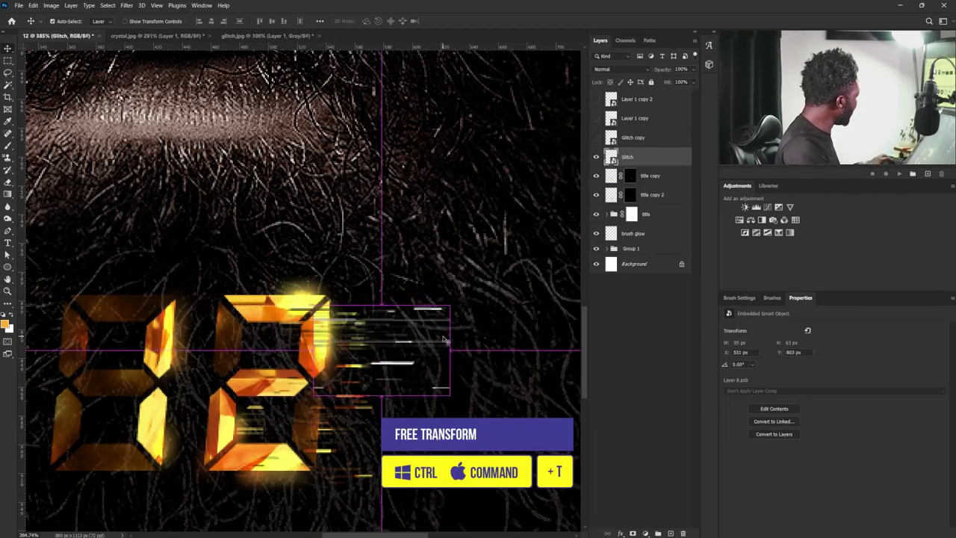
pyautogui.hotkey('ctrl', 't')
pyautogui.moveTo(449, 305); pyautogui.dragTo(429, 321)
pyautogui.press('Return')
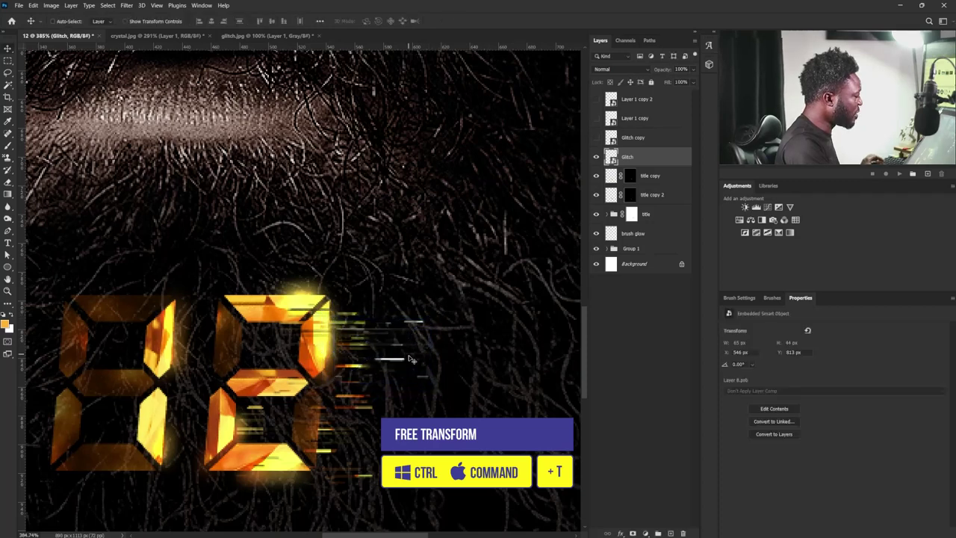
# - Add a Color Overlay to the Glitch layer using the bright yellow fcfb55 sampled from the digit 2
pyautogui.doubleClick(661, 156)
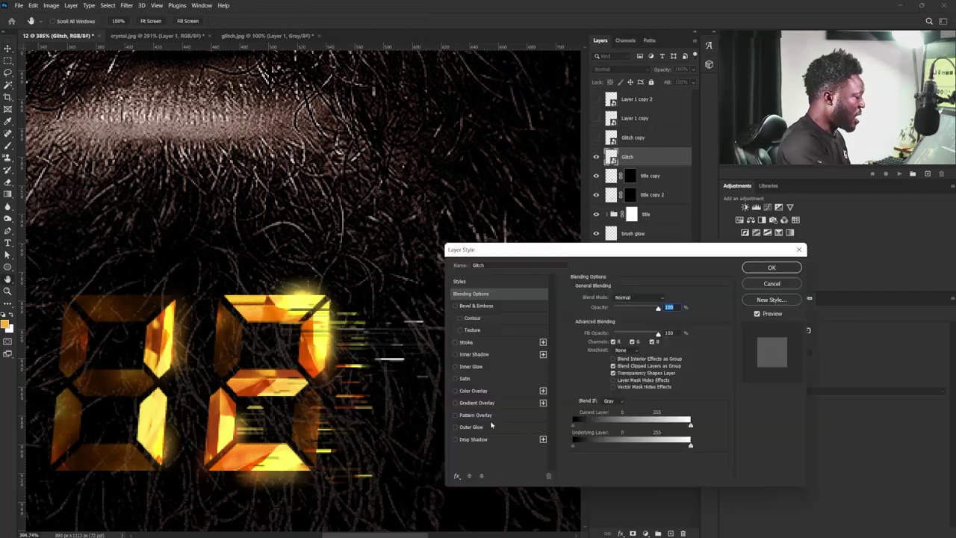
pyautogui.click(456, 391)
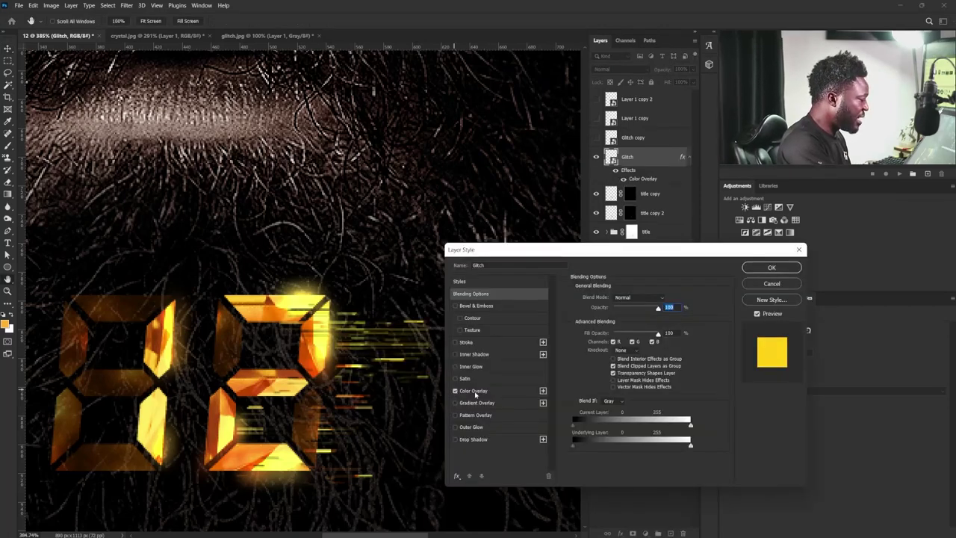
pyautogui.click(475, 392)
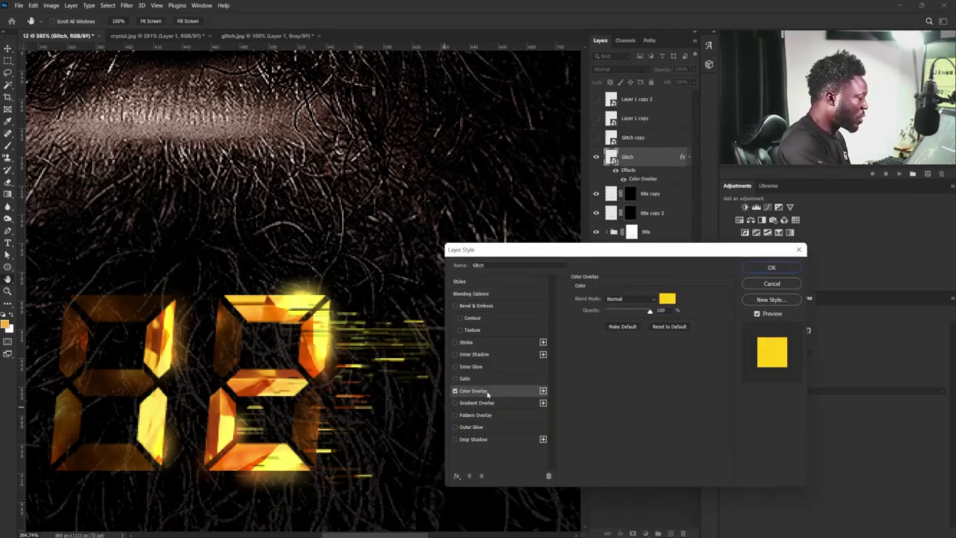
pyautogui.click(668, 299)
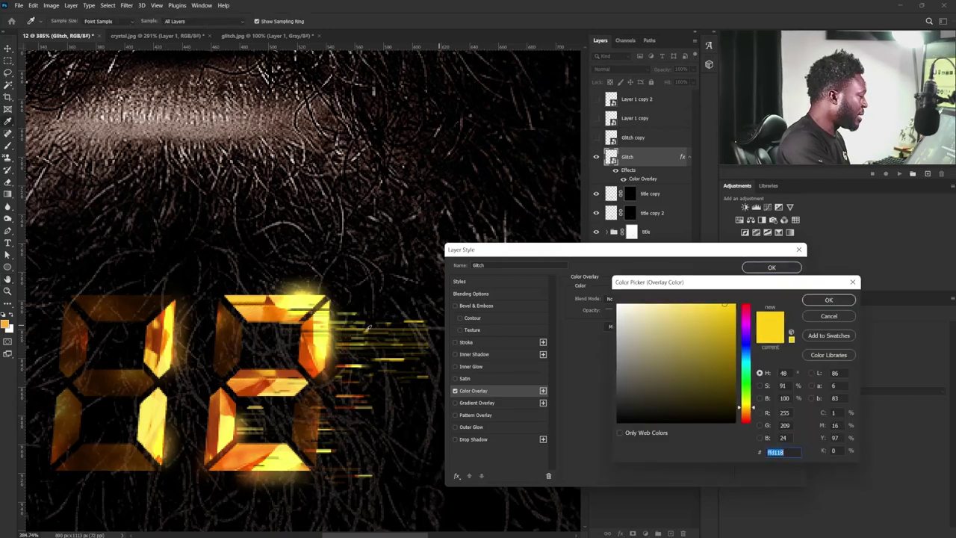
pyautogui.click(319, 344)
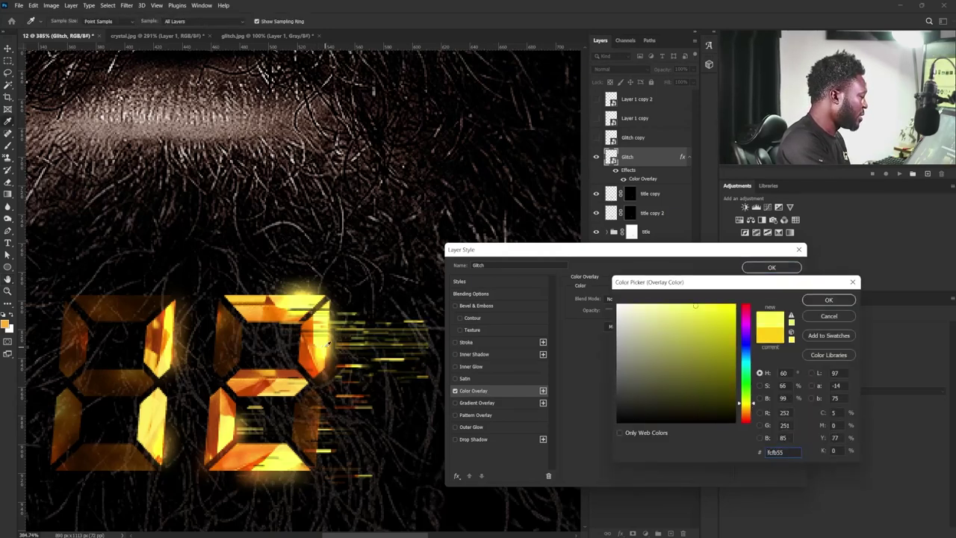
pyautogui.click(848, 301)
pyautogui.click(772, 269)
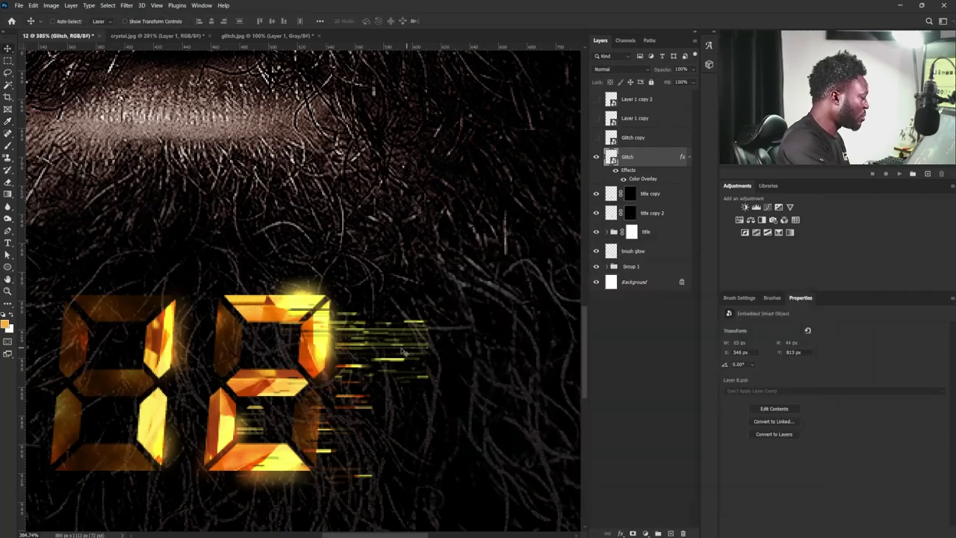
# - Raise the Glitch lines to about Y 806 px and squeeze them horizontally to about 38 px wide
pyautogui.press('v')
pyautogui.moveTo(406, 351)
pyautogui.mouseDown()
pyautogui.moveTo(400, 334)
pyautogui.moveTo(412, 342)
pyautogui.moveTo(400, 340)
pyautogui.mouseUp()
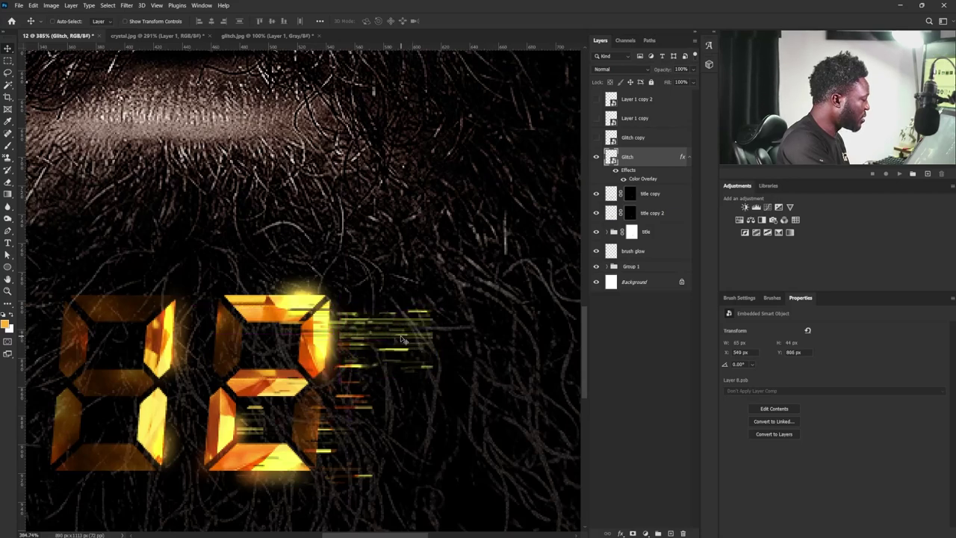
pyautogui.moveTo(451, 376)
pyautogui.mouseDown()
pyautogui.moveTo(439, 375)
pyautogui.moveTo(447, 378)
pyautogui.mouseUp()
pyautogui.hotkey('ctrl', 't')
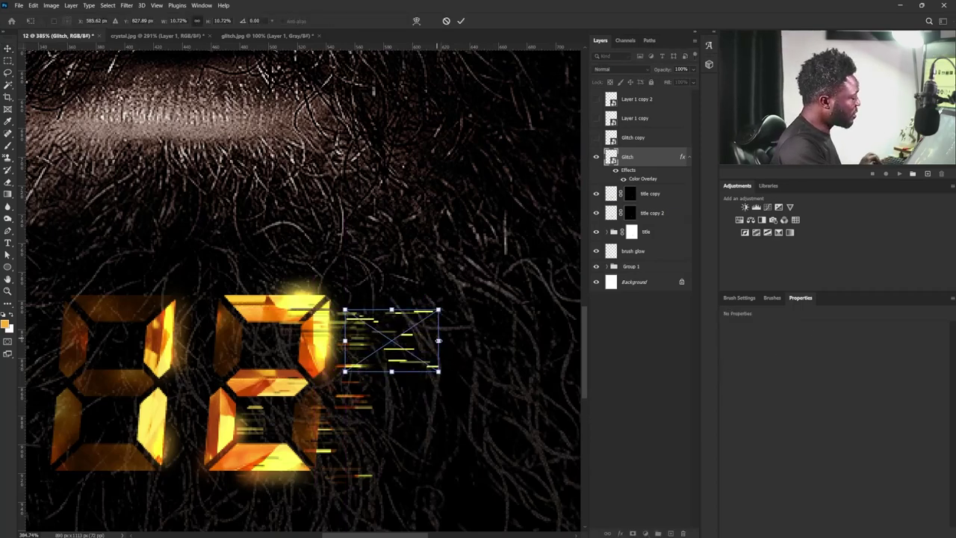
pyautogui.moveTo(437, 342)
pyautogui.mouseDown()
pyautogui.moveTo(396, 348)
pyautogui.moveTo(410, 346)
pyautogui.mouseUp()
pyautogui.press('Return')
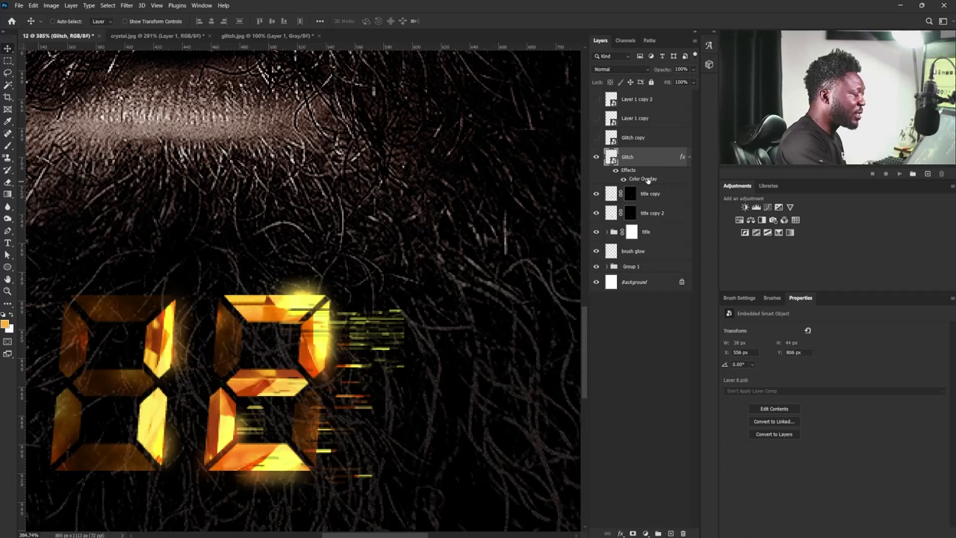
# - Change the Glitch layer's overlay colour to the orange feaa21 sampled from the digit 2
pyautogui.doubleClick(647, 182)
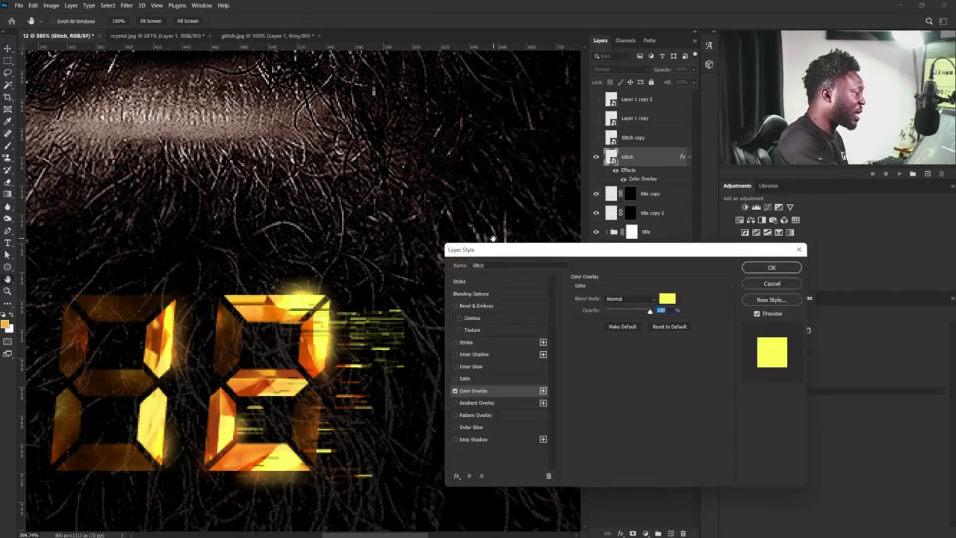
pyautogui.click(667, 299)
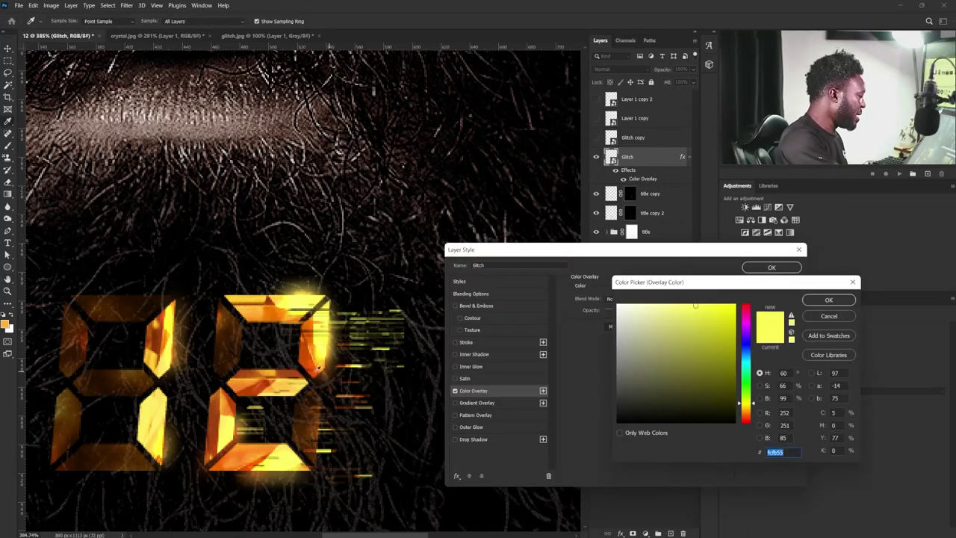
pyautogui.click(313, 363)
pyautogui.click(315, 341)
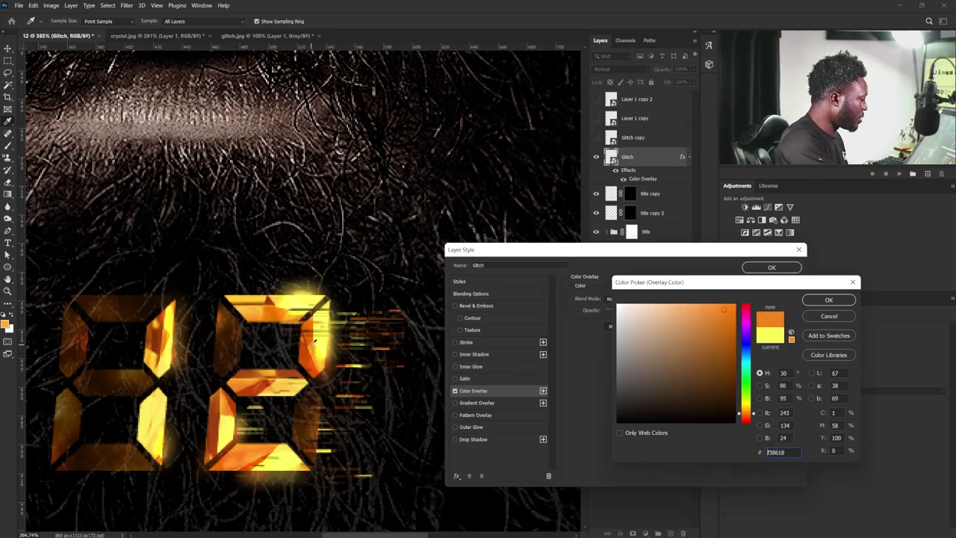
pyautogui.click(315, 337)
pyautogui.click(319, 347)
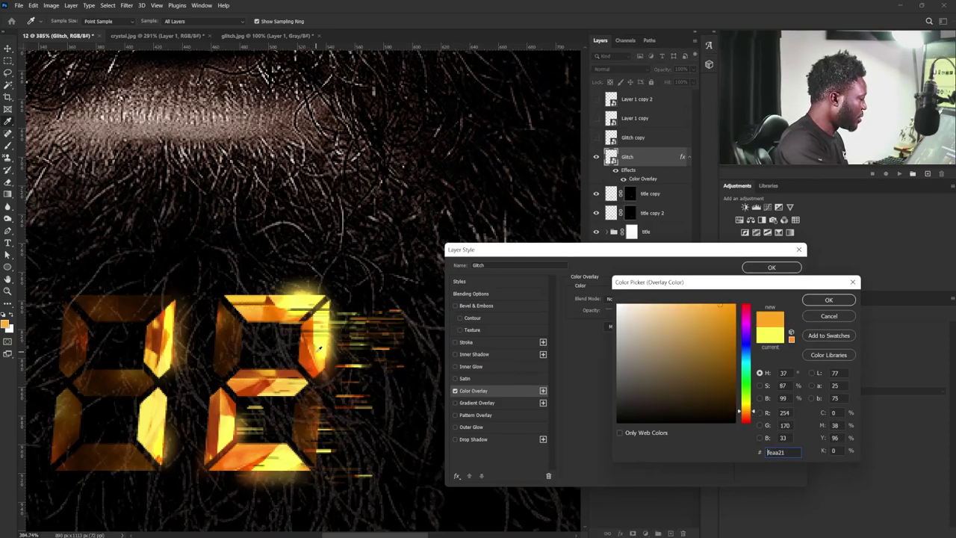
pyautogui.click(829, 299)
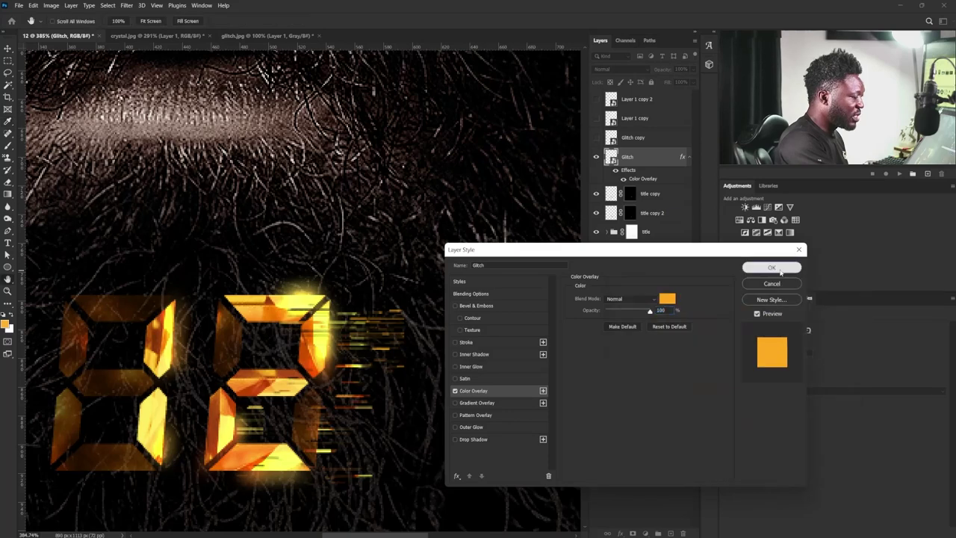
pyautogui.click(780, 270)
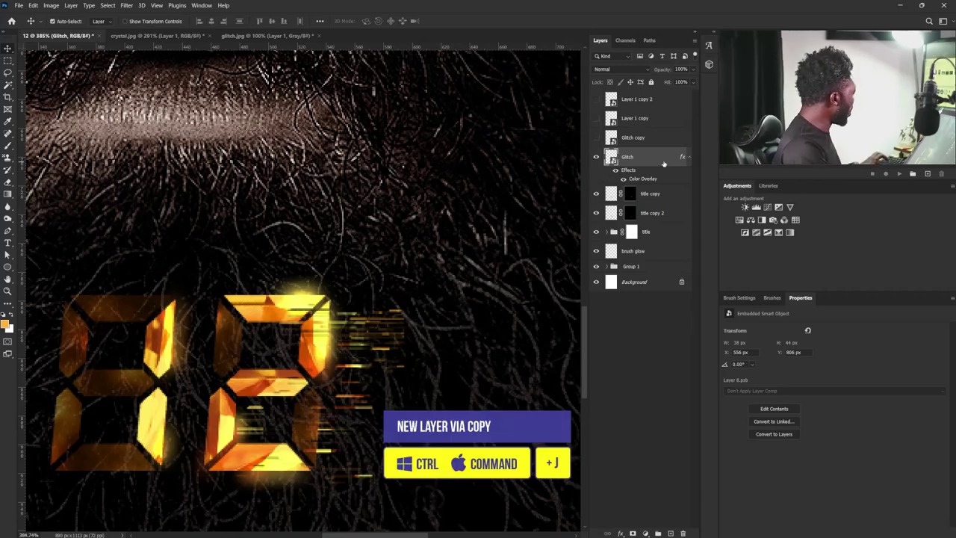
# - Duplicate the Glitch layer beside the 1's upper segment at about X 422 px, Y 809 px, and set the copy's overlay colour to ffc82b
pyautogui.hotkey('ctrl', 'j')
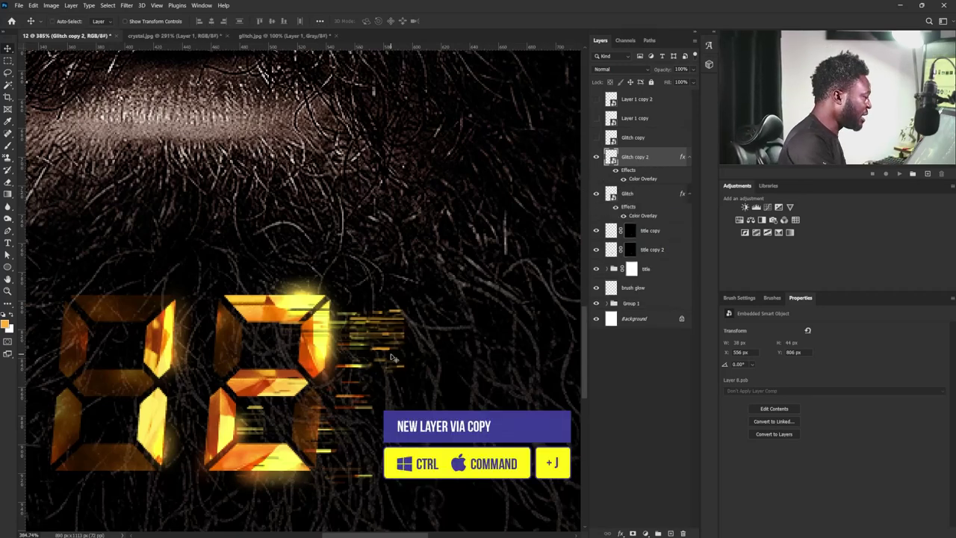
pyautogui.moveTo(381, 359); pyautogui.dragTo(201, 363)
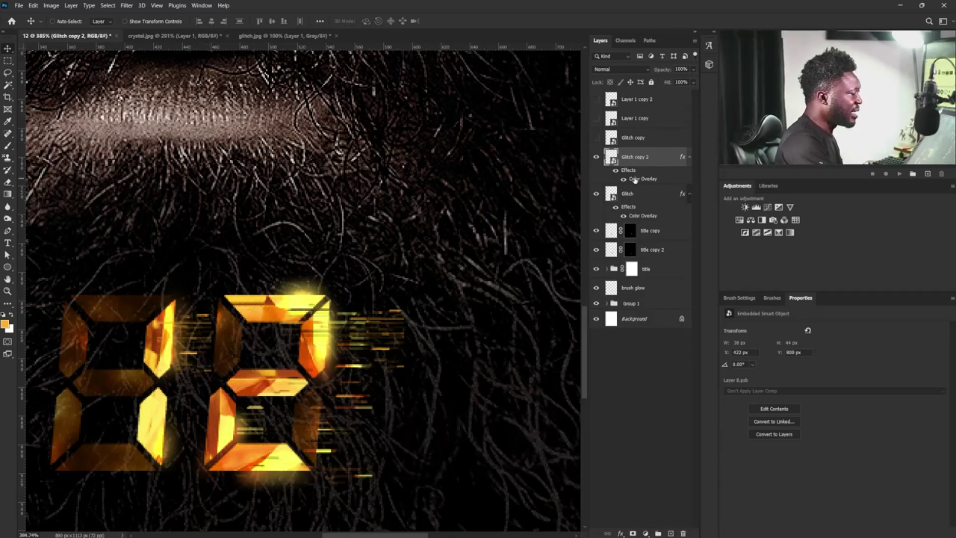
pyautogui.doubleClick(633, 180)
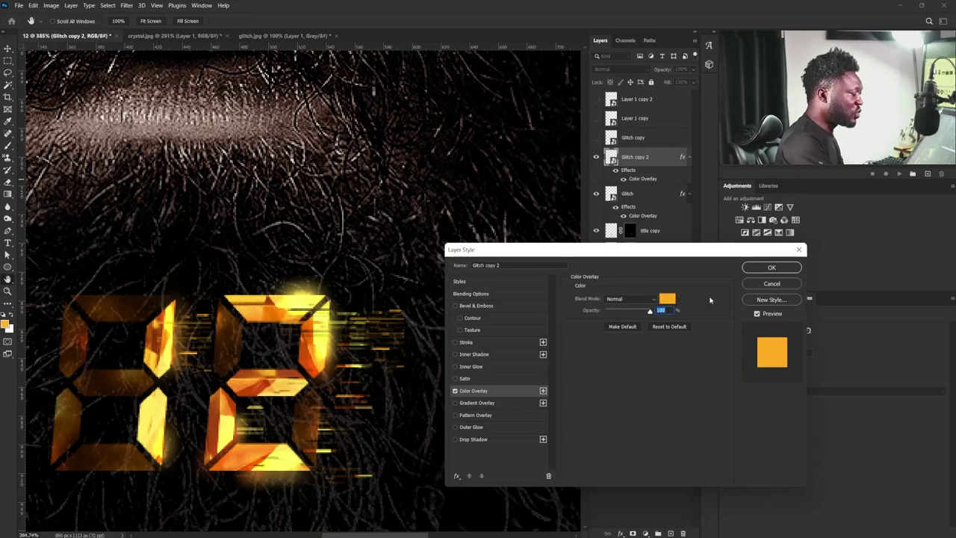
pyautogui.click(669, 298)
pyautogui.click(177, 311)
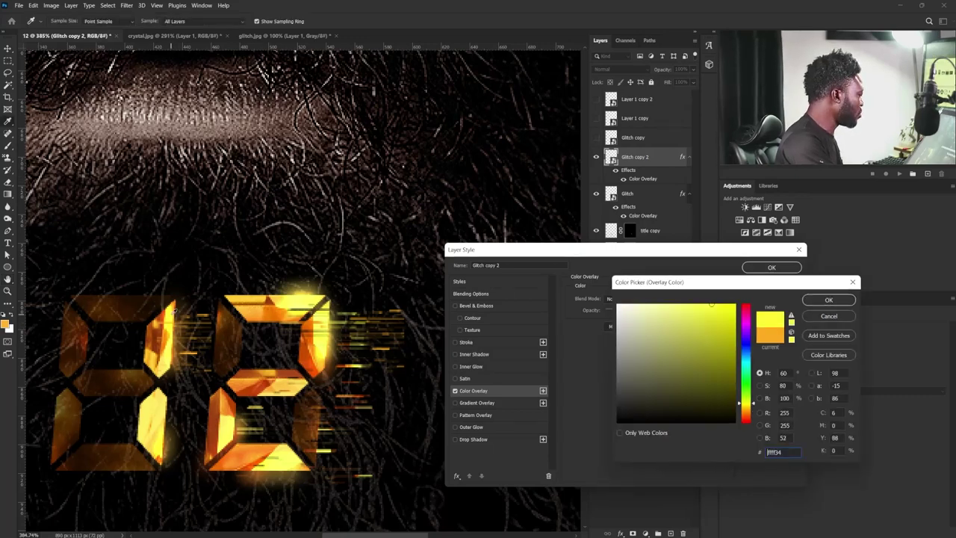
pyautogui.click(176, 313)
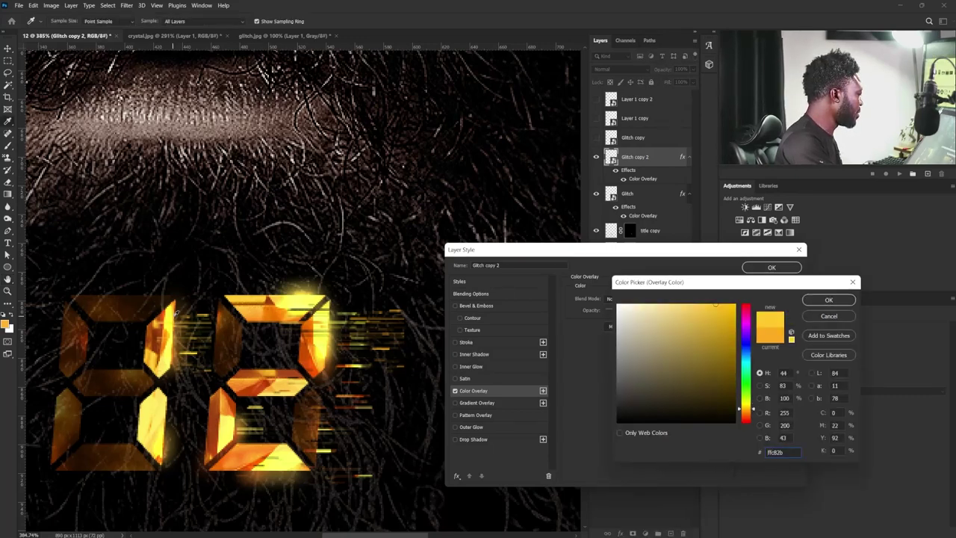
pyautogui.click(827, 301)
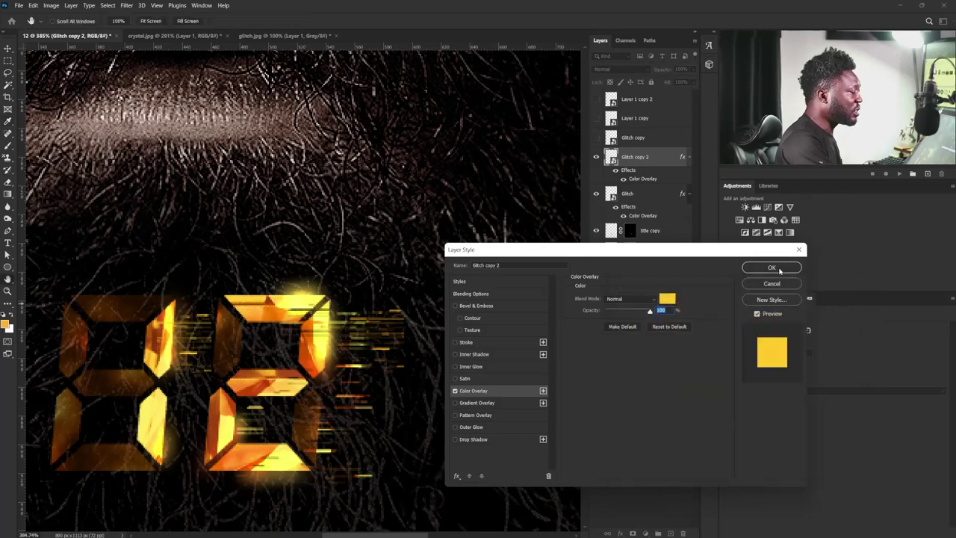
pyautogui.click(776, 268)
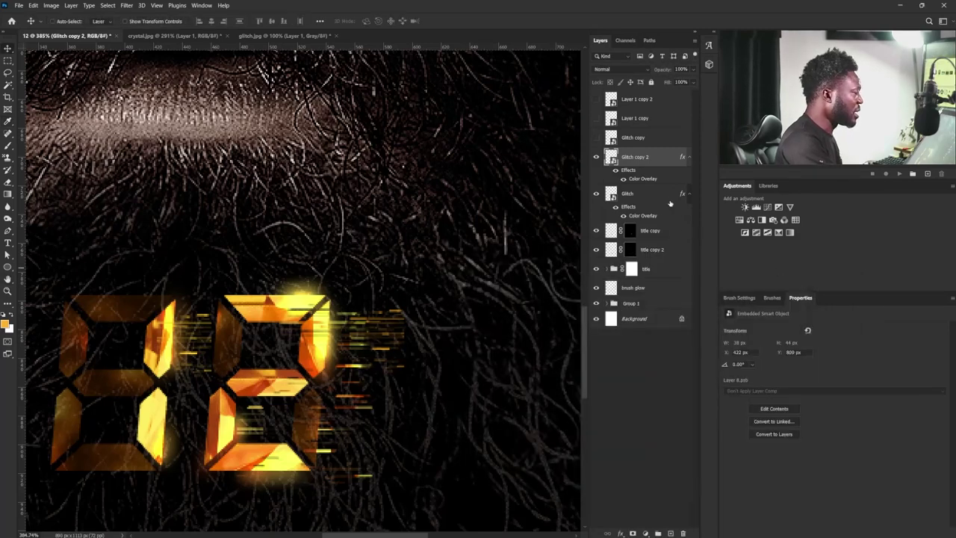
# - Duplicate Glitch copy 2 beside the 1's lower segment at about X 415 px, Y 867 px, and set the new copy's overlay colour to ffce48
pyautogui.moveTo(656, 160); pyautogui.dragTo(671, 533)
pyautogui.moveTo(188, 342); pyautogui.dragTo(231, 428)
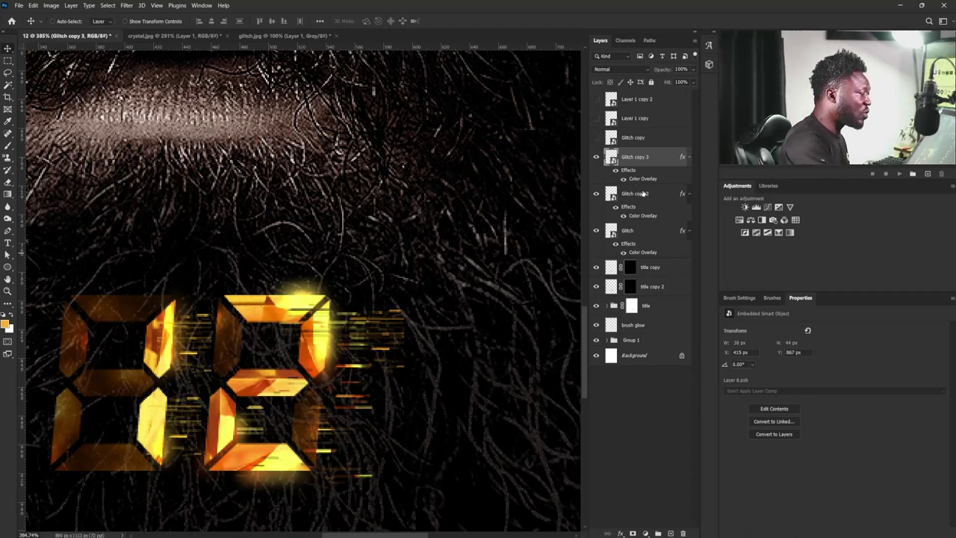
pyautogui.doubleClick(642, 178)
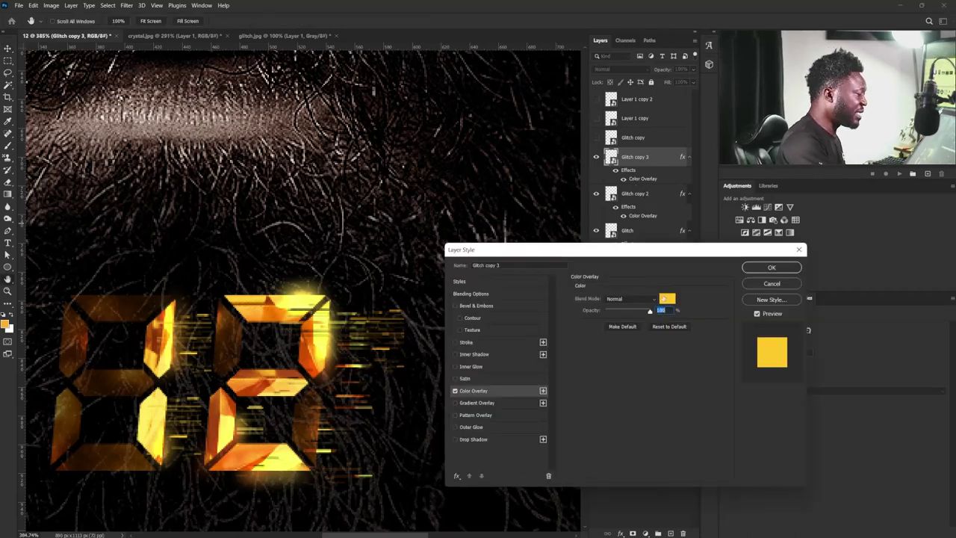
pyautogui.click(665, 300)
pyautogui.click(157, 402)
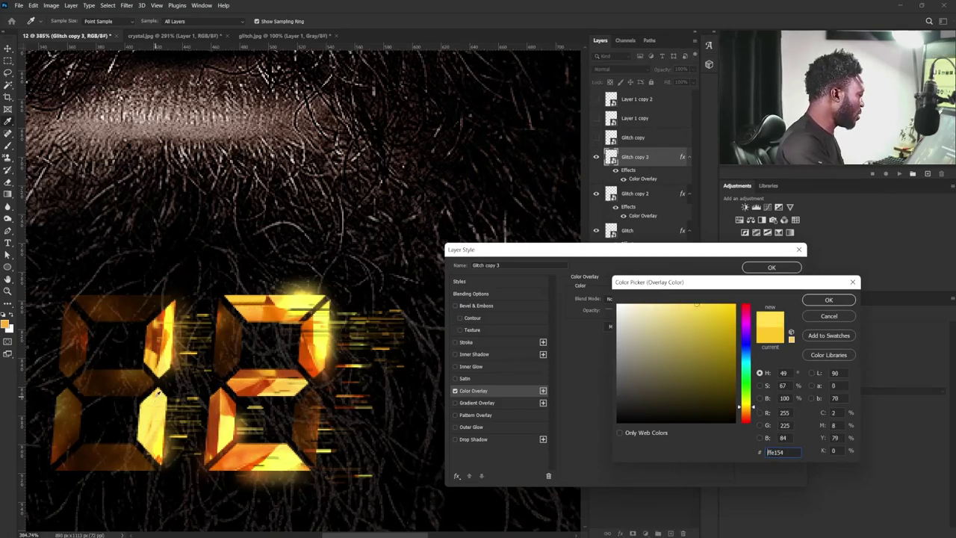
pyautogui.click(155, 396)
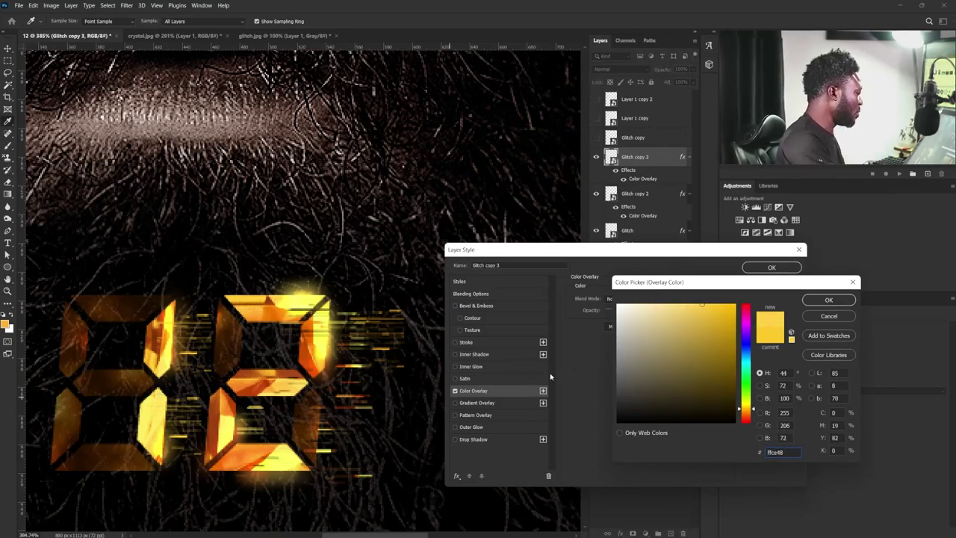
pyautogui.click(822, 300)
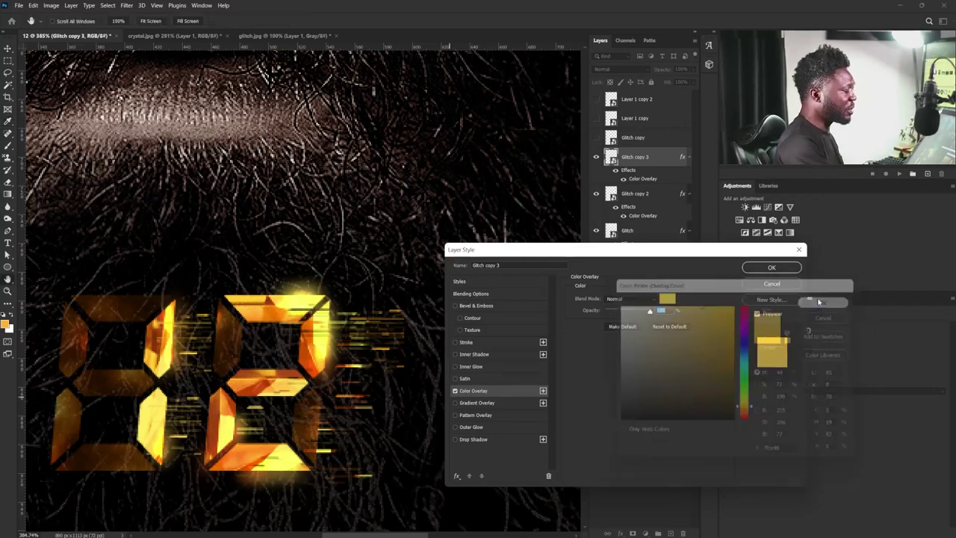
pyautogui.click(786, 267)
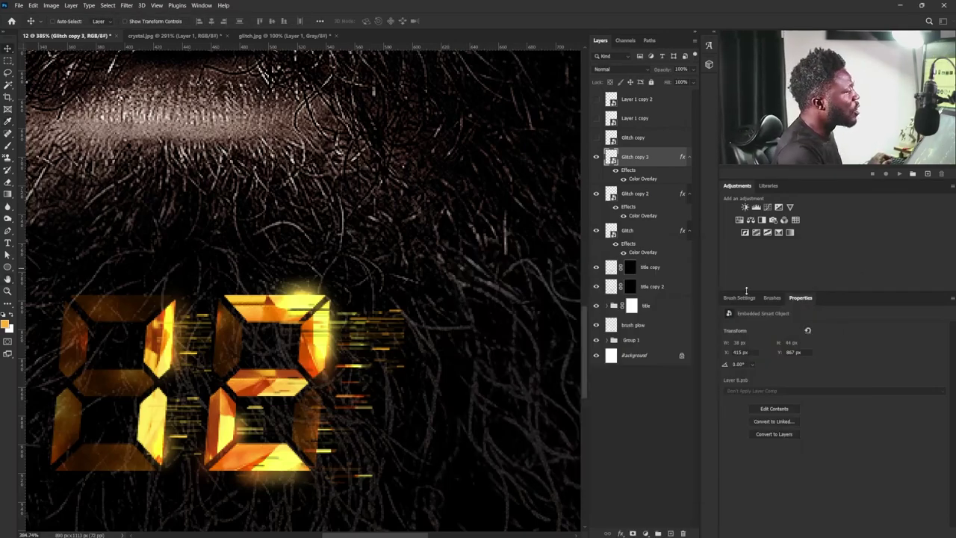
# - Add the billing credits block and the AUGUST 23 date below the number 12, stacked above the three visible Glitch layers
pyautogui.scroll(-6, 396, 303)
pyautogui.scroll(-4, 378, 307)
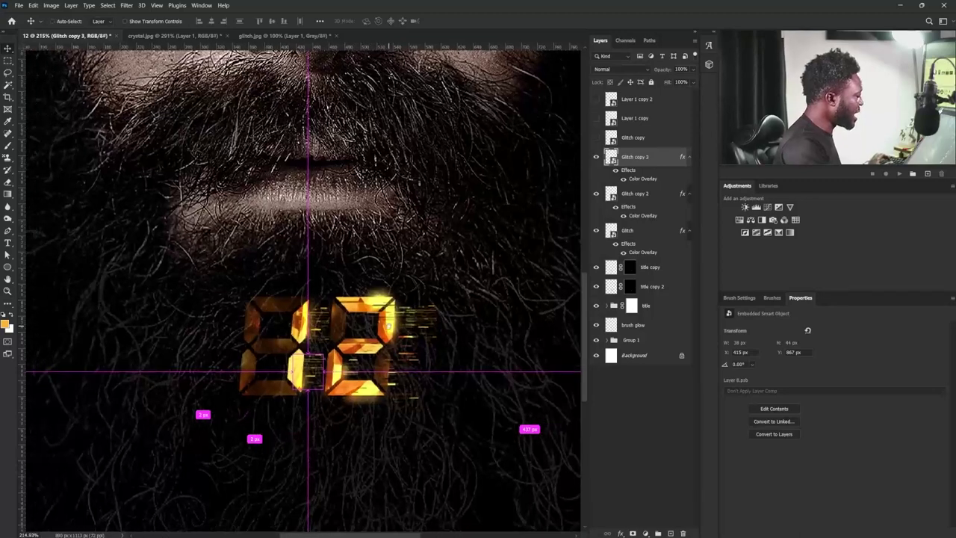
pyautogui.scroll(2, 413, 327)
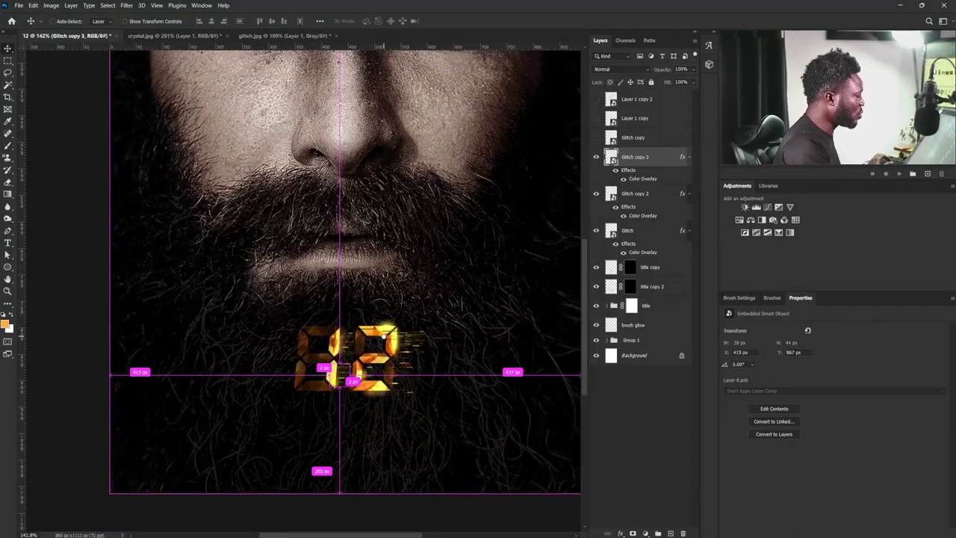
pyautogui.keyDown('shift'); pyautogui.click(634, 232); pyautogui.keyUp('shift')
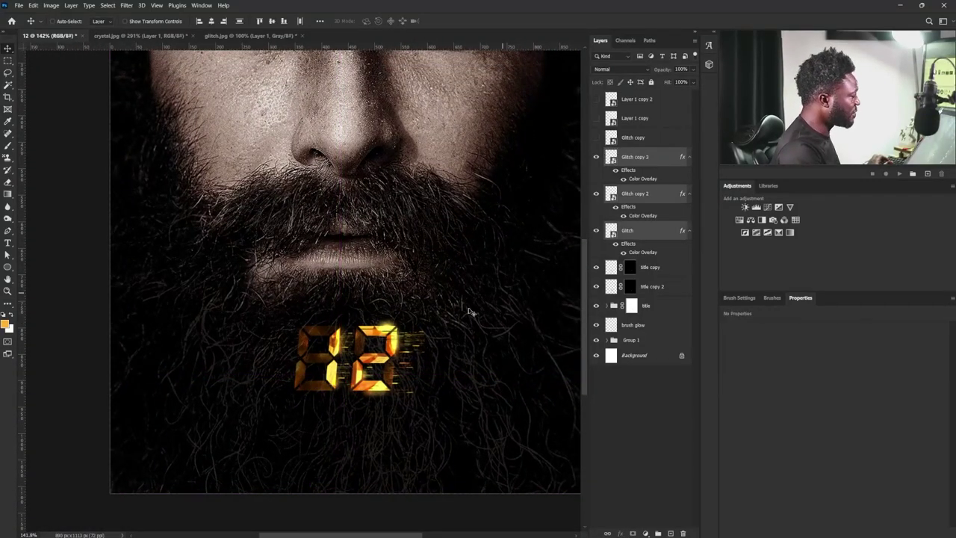
pyautogui.moveTo(380, 344); pyautogui.dragTo(380, 344)
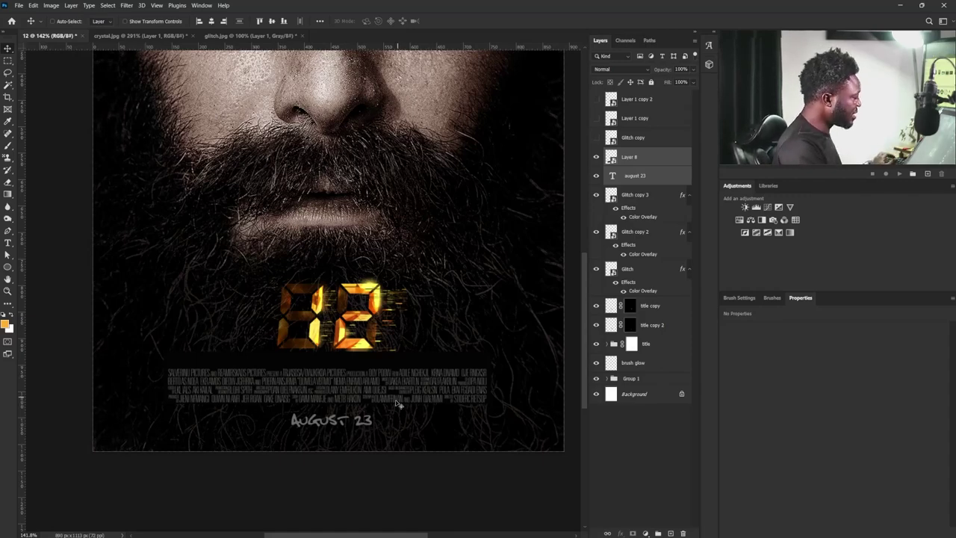
# - Add a Hue/Saturation adjustment layer directly above Group 1 and raise its master saturation to +26
pyautogui.scroll(-3, 351, 420)
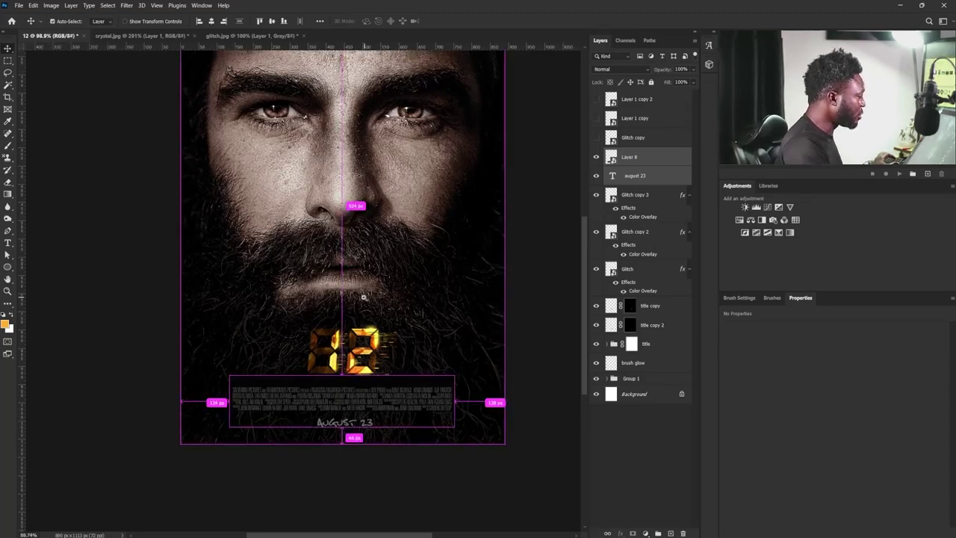
pyautogui.scroll(-1, 364, 297)
pyautogui.scroll(3, 415, 254)
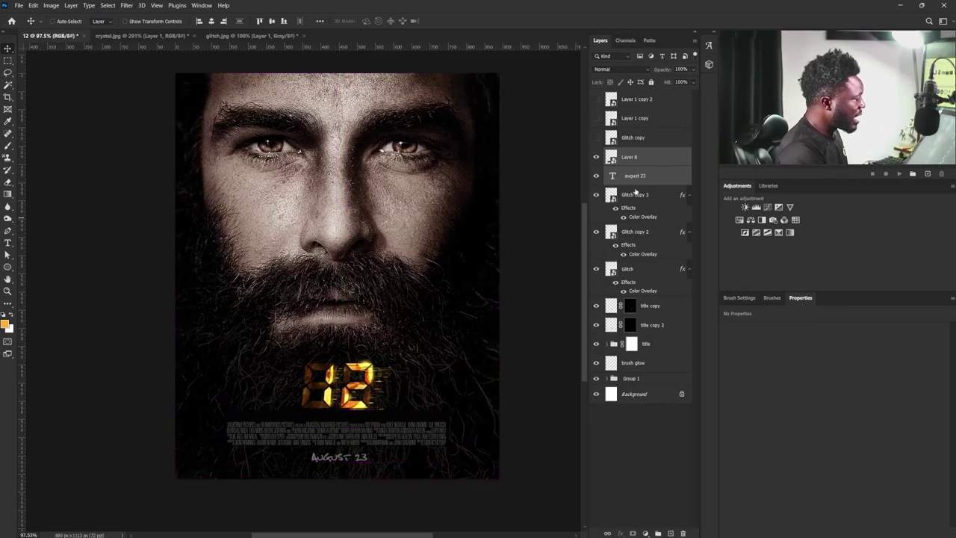
pyautogui.scroll(-1, 656, 300)
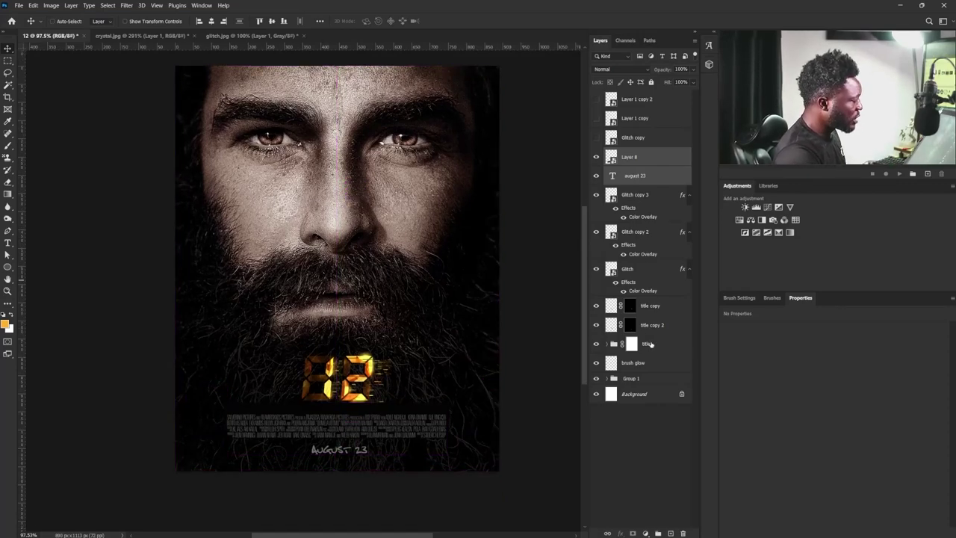
pyautogui.click(651, 344)
pyautogui.click(643, 379)
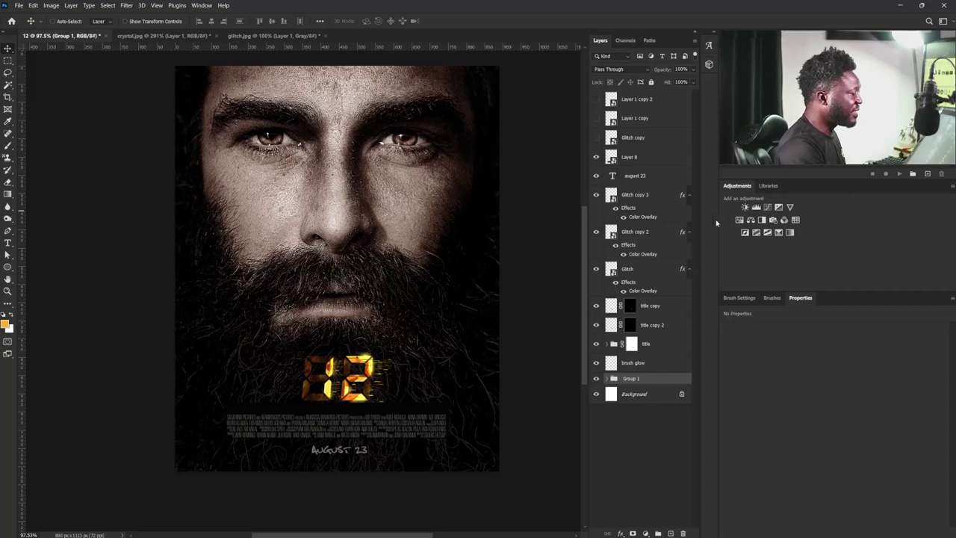
pyautogui.click(740, 220)
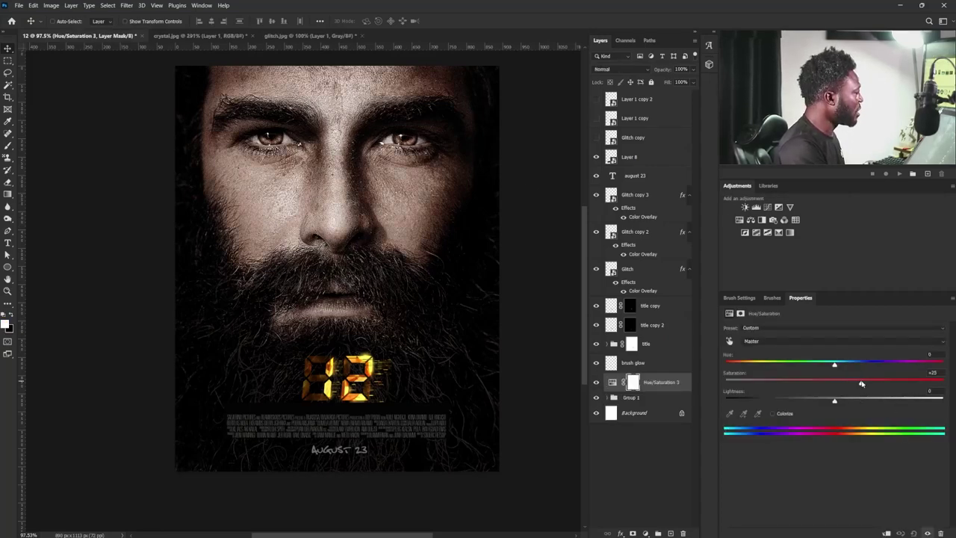
pyautogui.moveTo(856, 384); pyautogui.dragTo(863, 384)
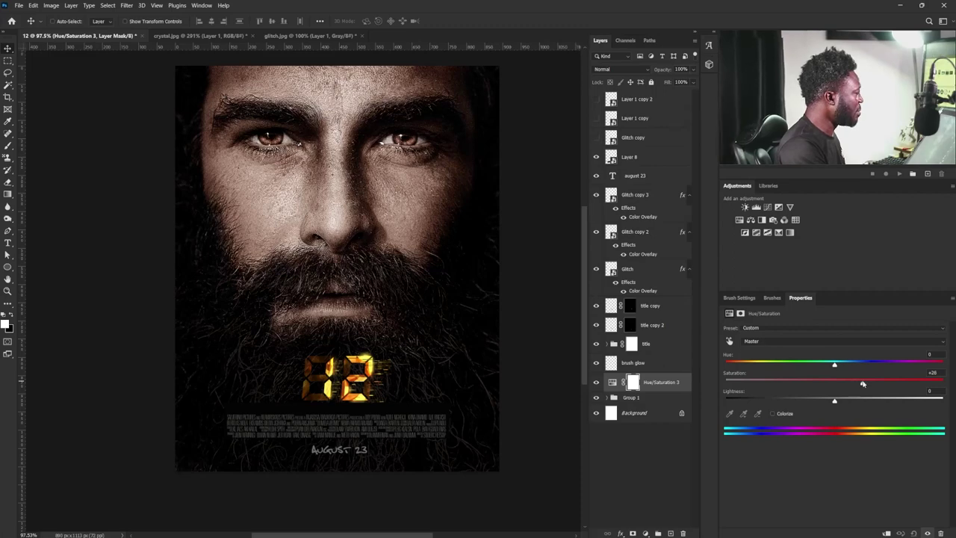